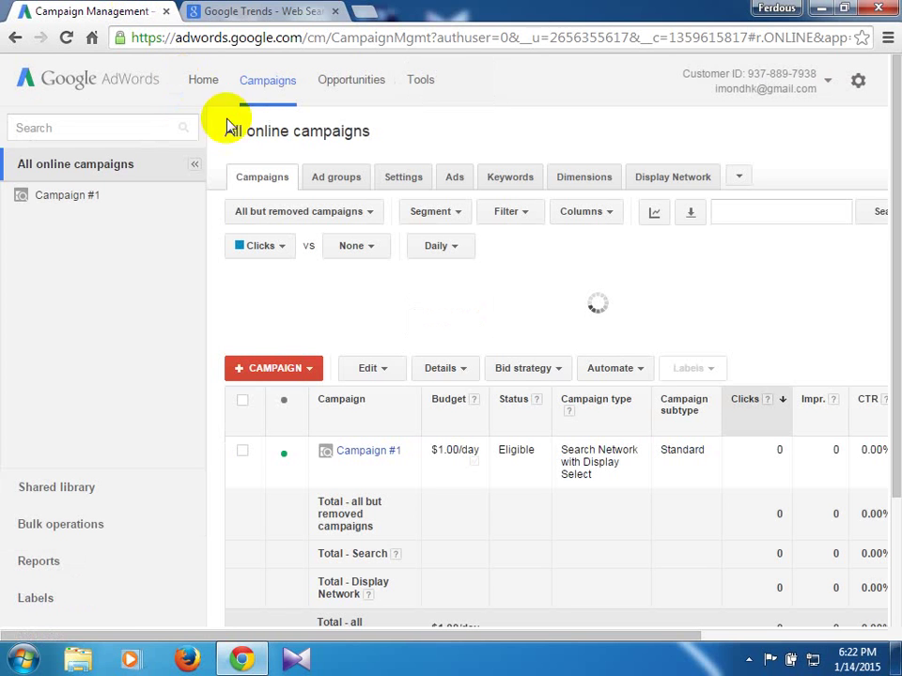
- Open Keyword Planner and expand the option to search for new keyword and ad group ideas
click(422, 82)
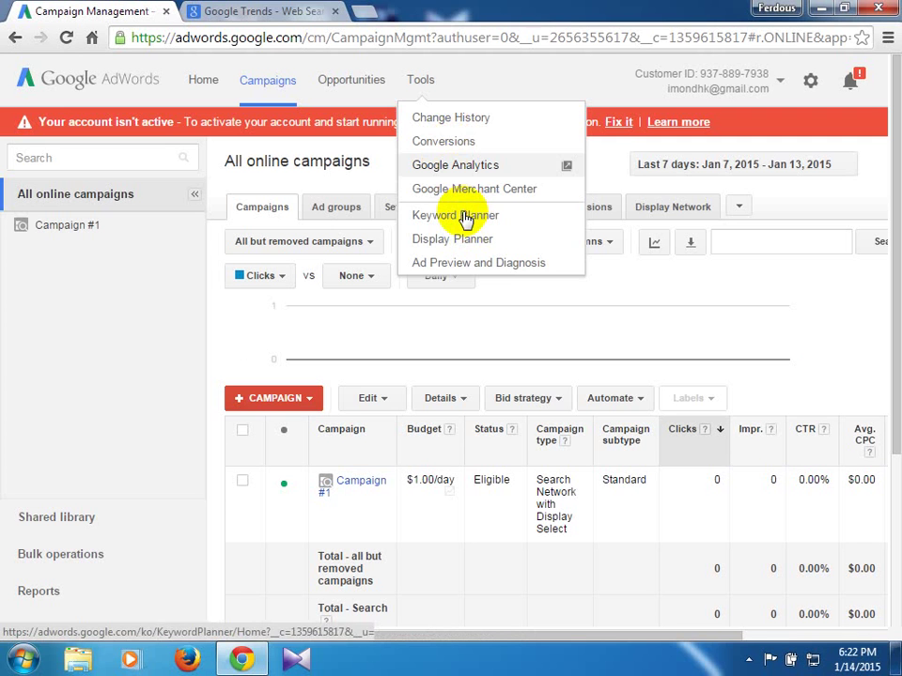
click(464, 216)
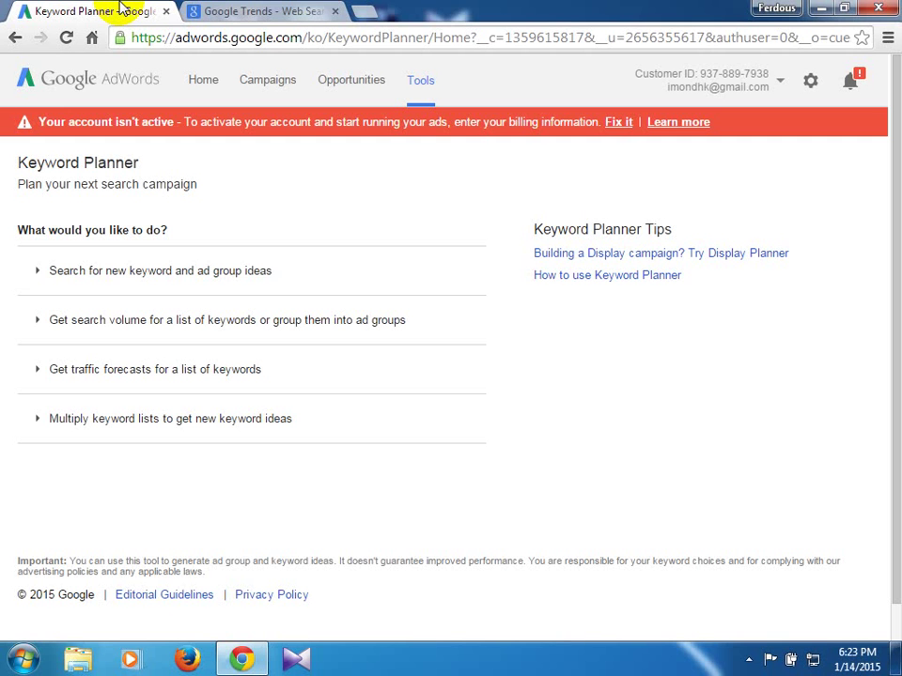
click(158, 274)
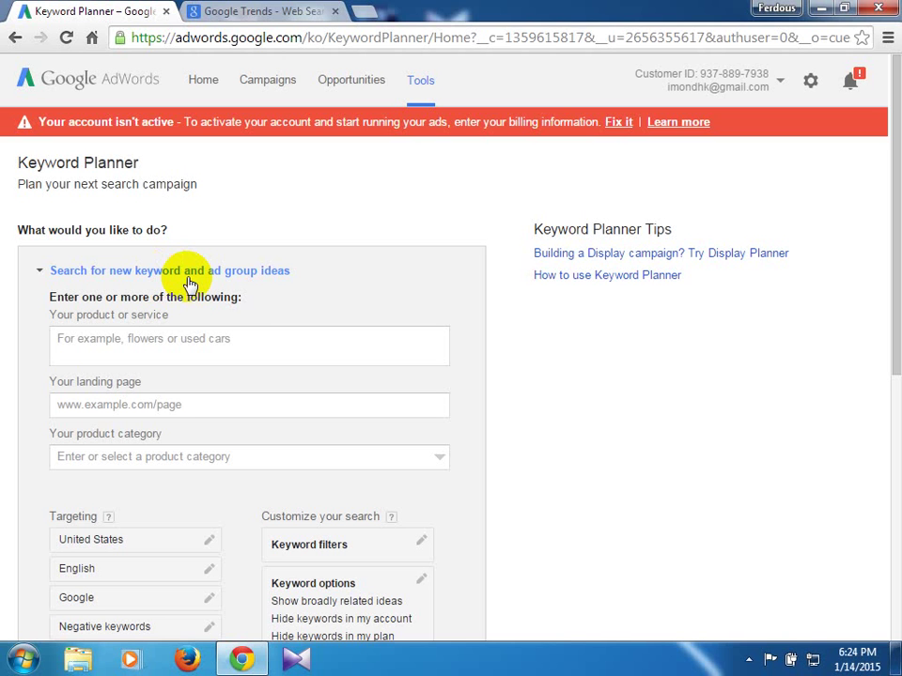
- Enter "birthday cake" as the product or service and get ideas for it
click(194, 353)
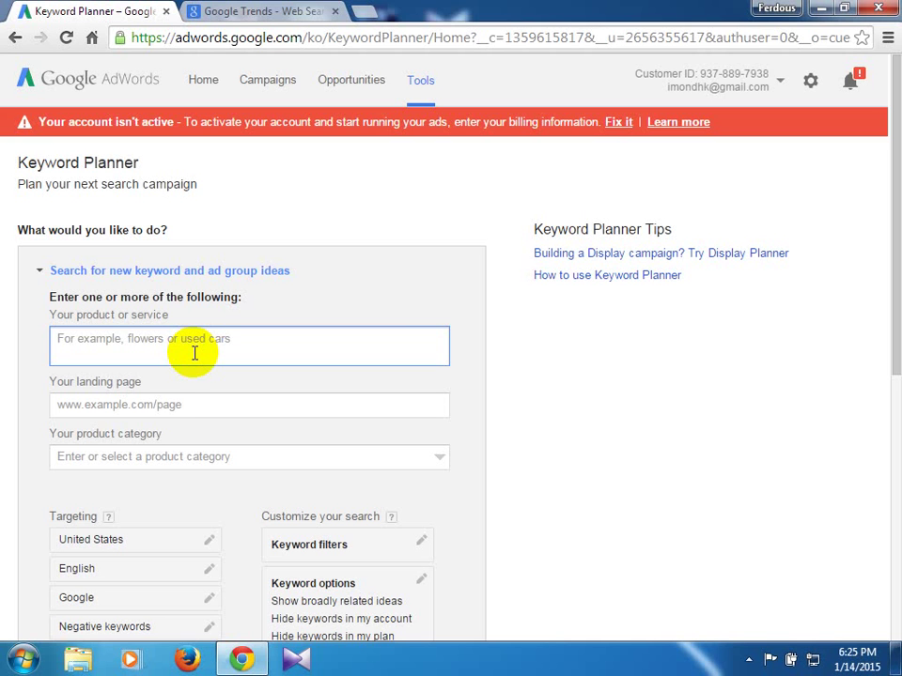
text(b)
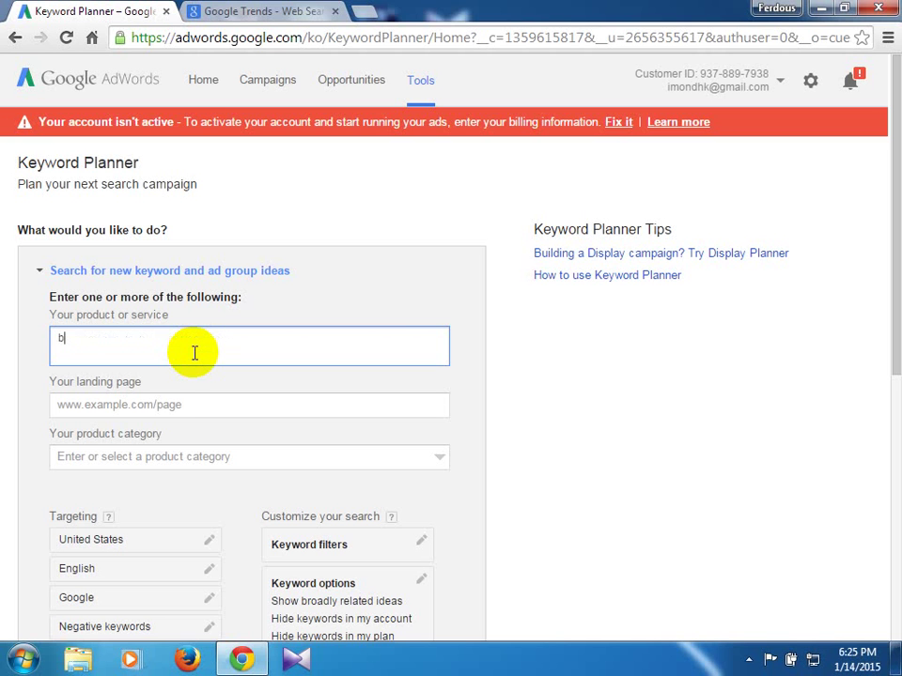
text(irthday cake)
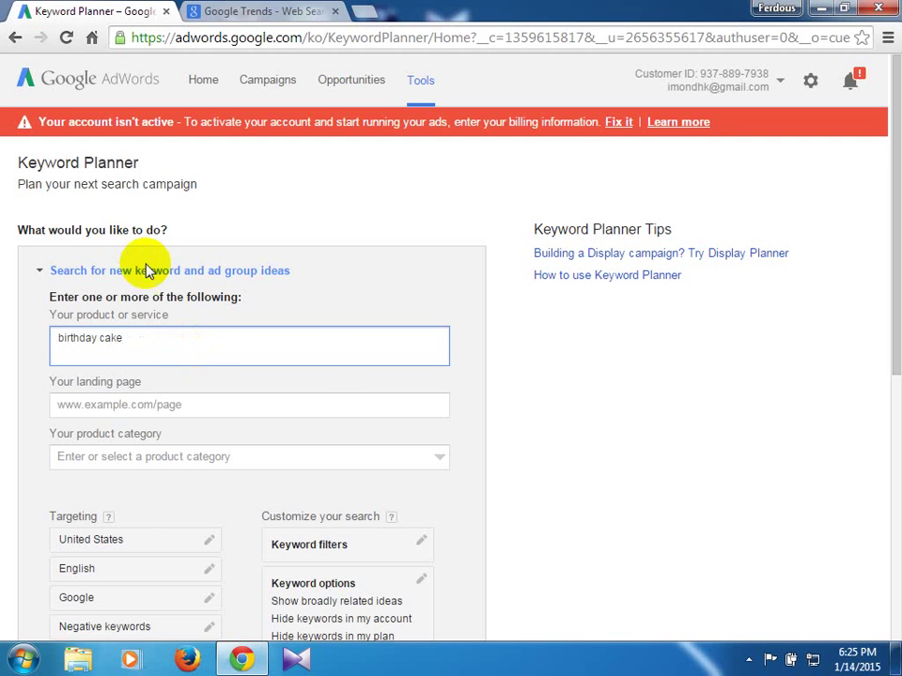
scroll(354, 488, down, 2)
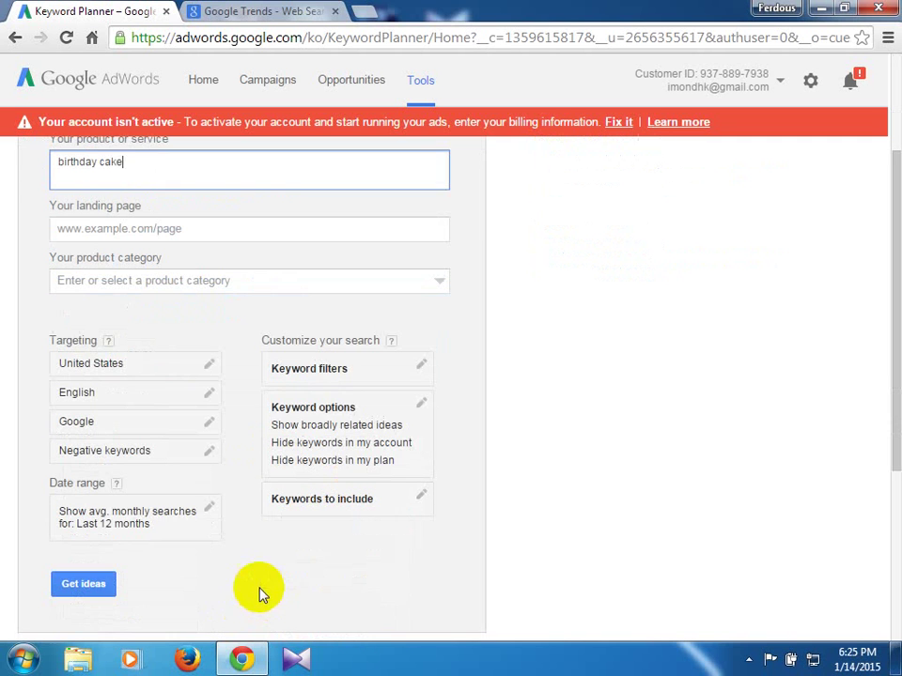
click(110, 582)
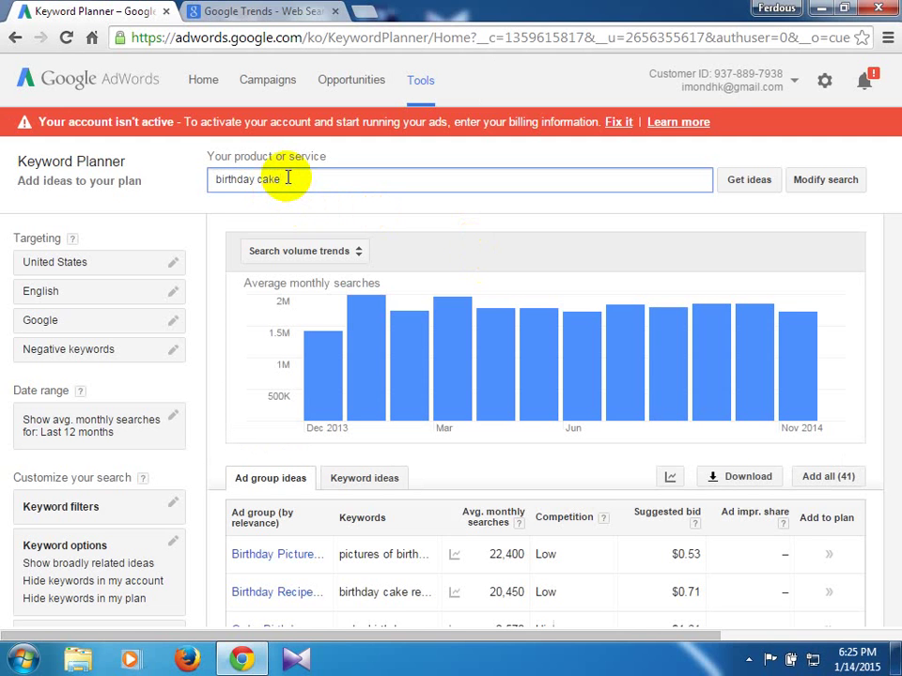
- Replace the product or service term with "photoshop software" and get new ideas
click(283, 179)
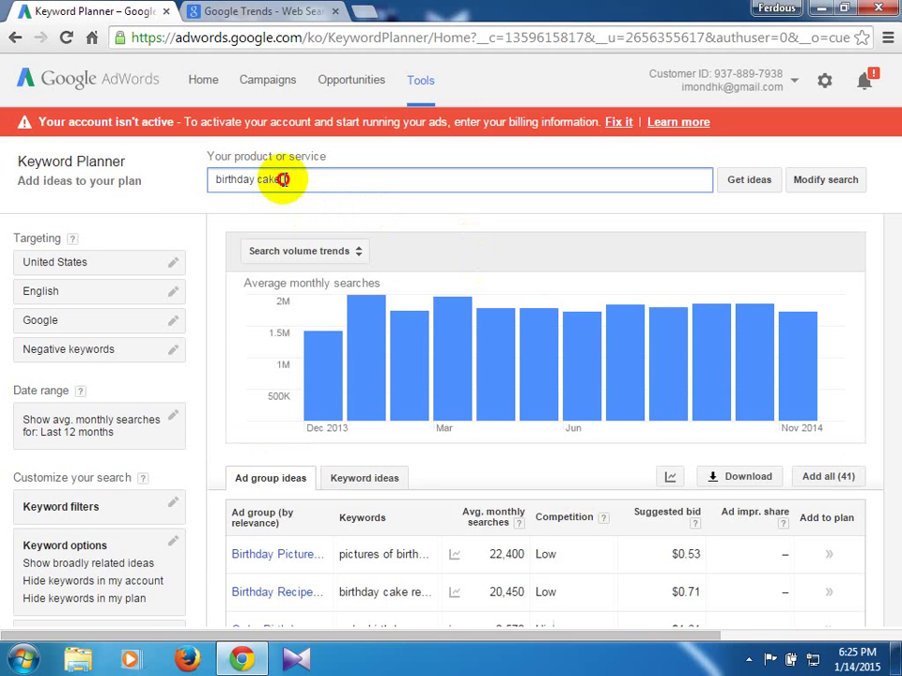
drag(282, 179, 215, 185)
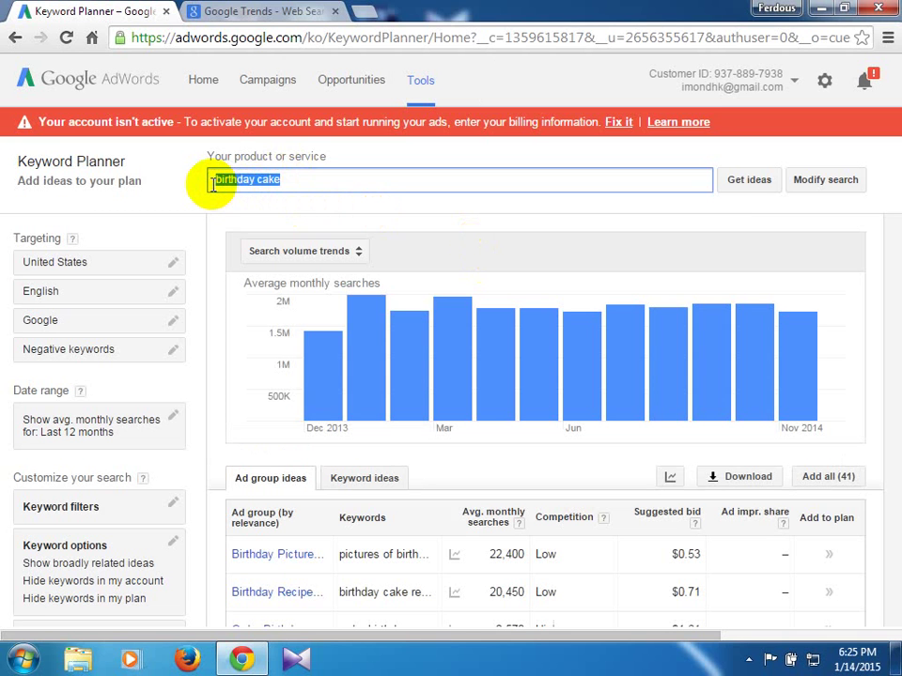
text(photo)
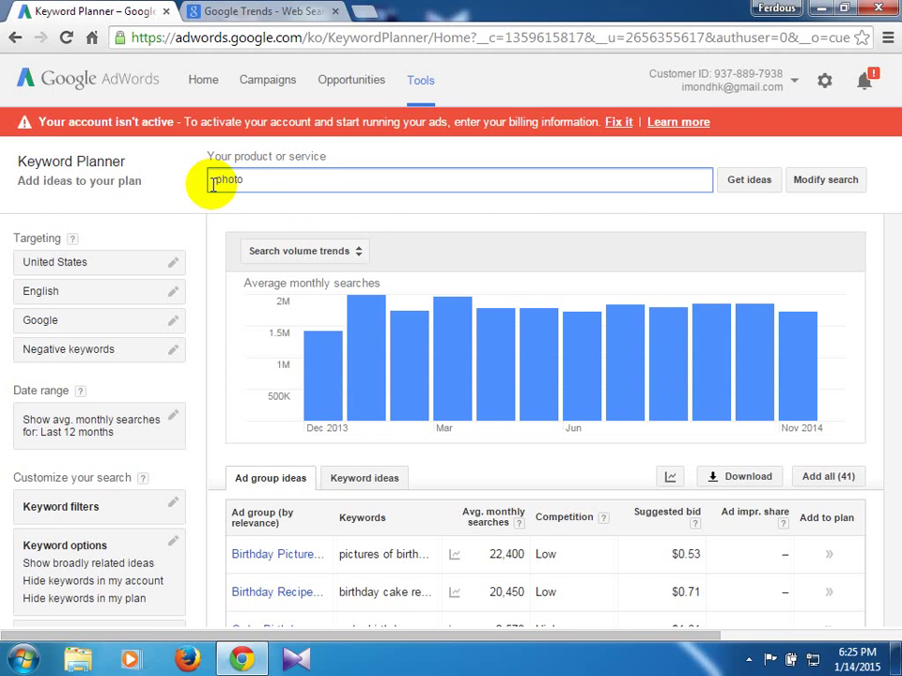
text(shop software)
key(Return)
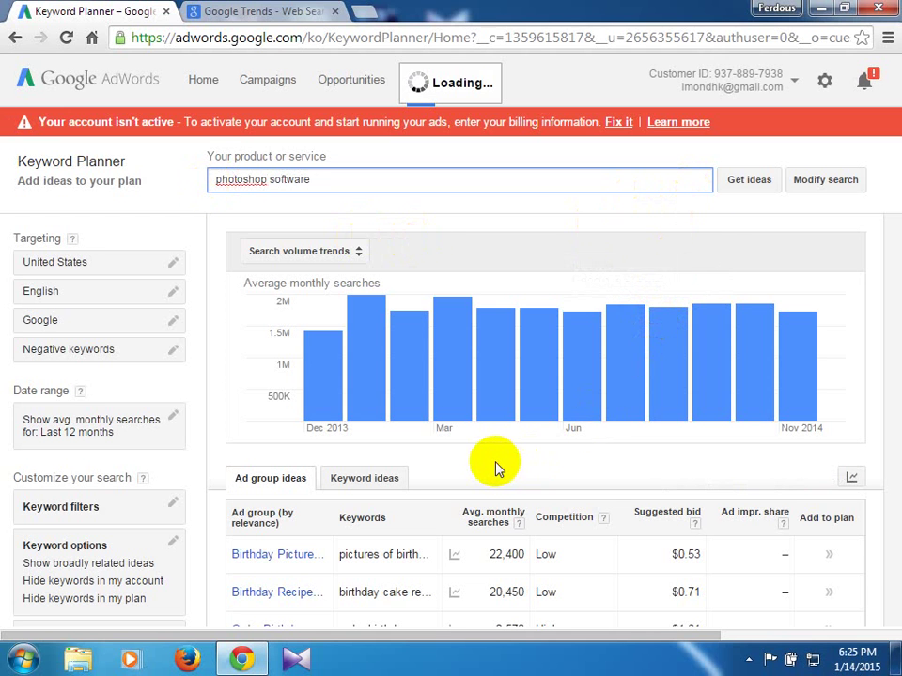
- Show the individual keyword ideas for "photoshop software" instead of the ad group ideas
click(371, 485)
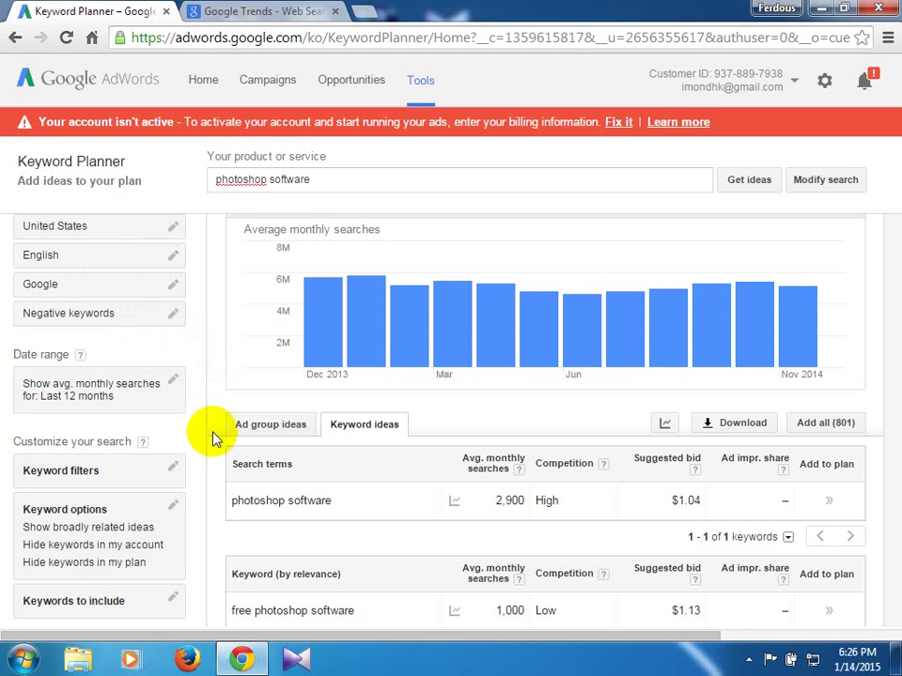
scroll(211, 439, down, 1)
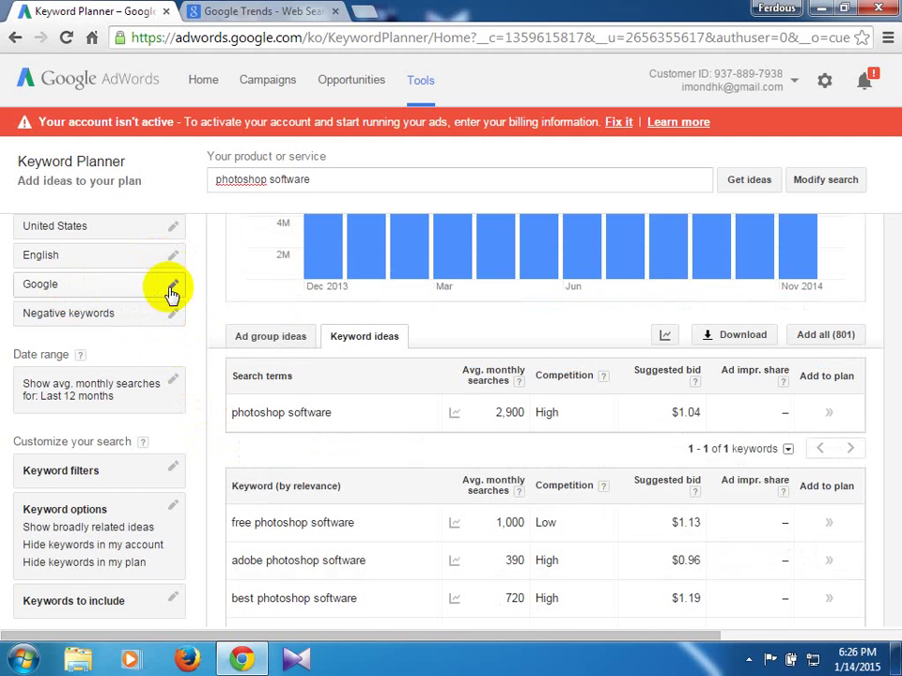
scroll(470, 454, down, 1)
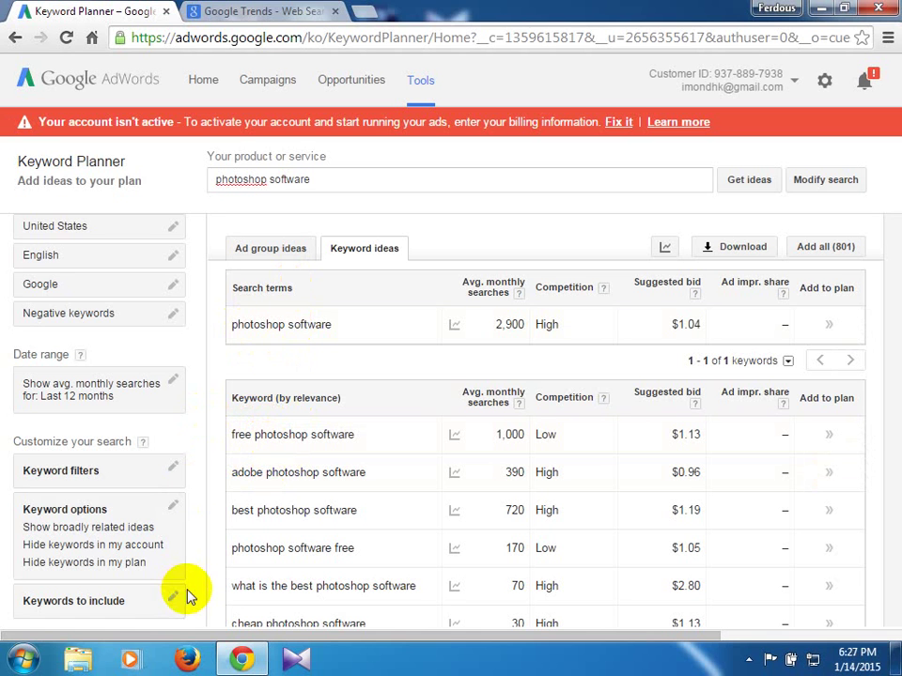
- Add "free" as a negative keyword and refresh the keyword ideas
click(171, 312)
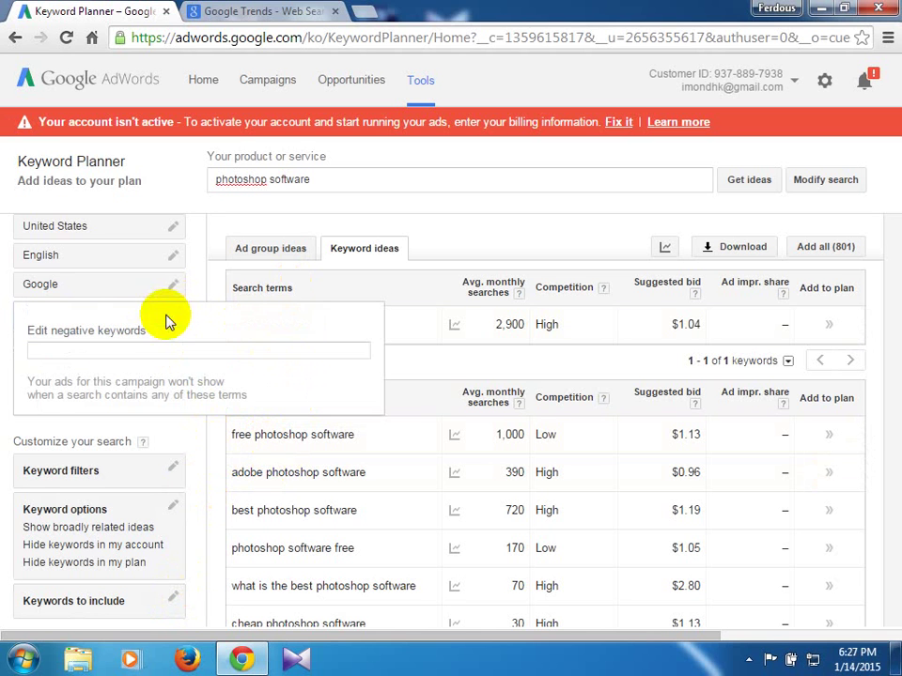
click(115, 353)
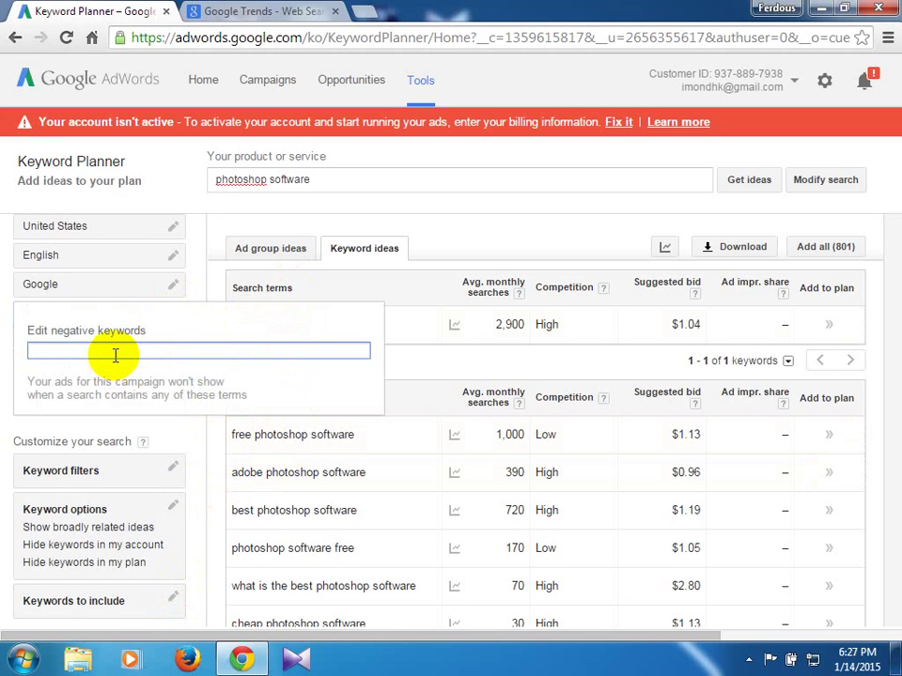
text(free)
click(654, 204)
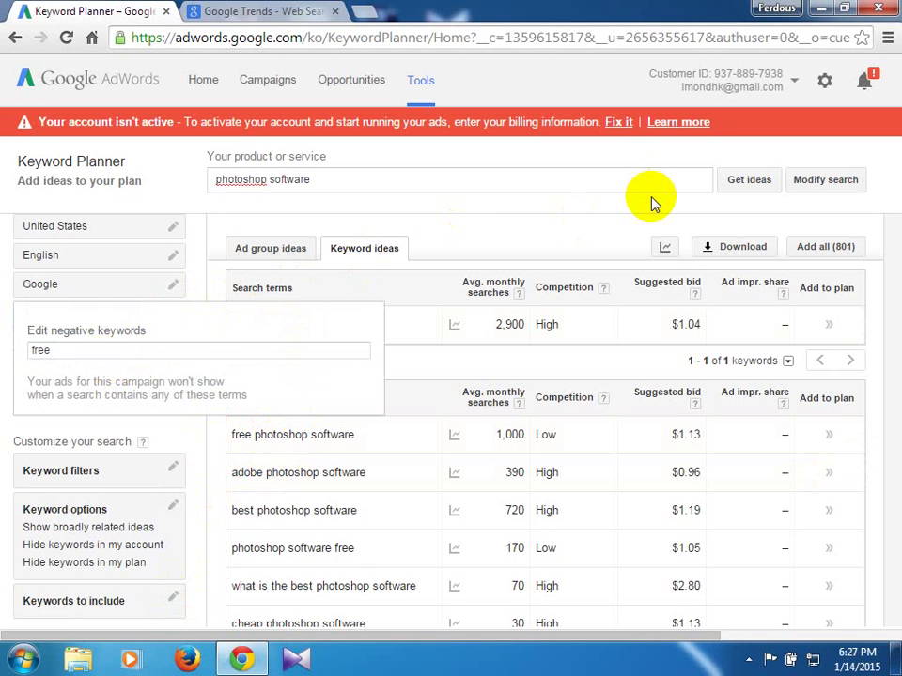
click(437, 219)
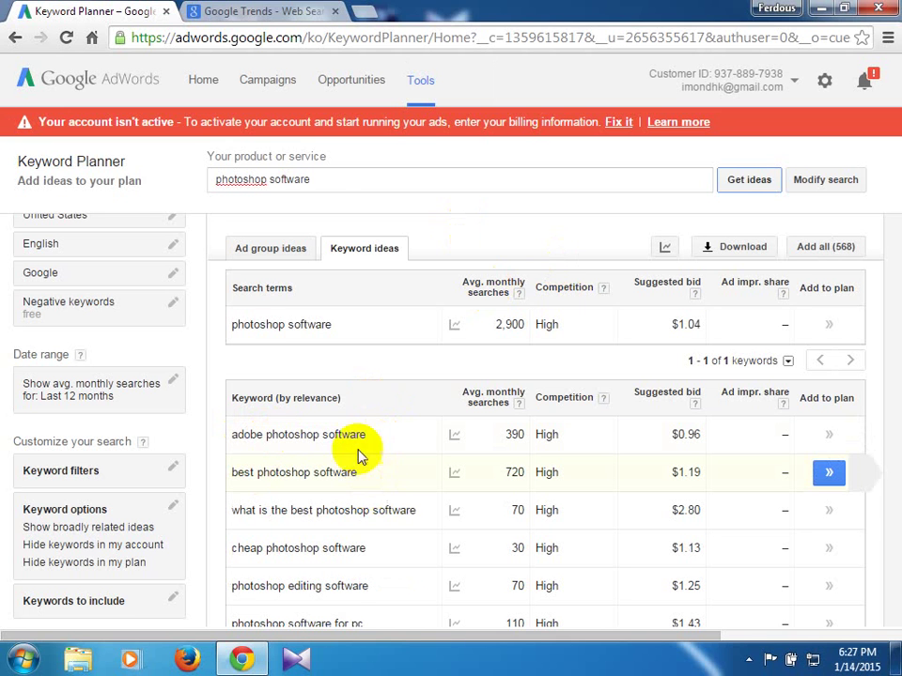
- Replace the product or service term with "breakfast food" and get its keyword ideas
drag(316, 177, 219, 180)
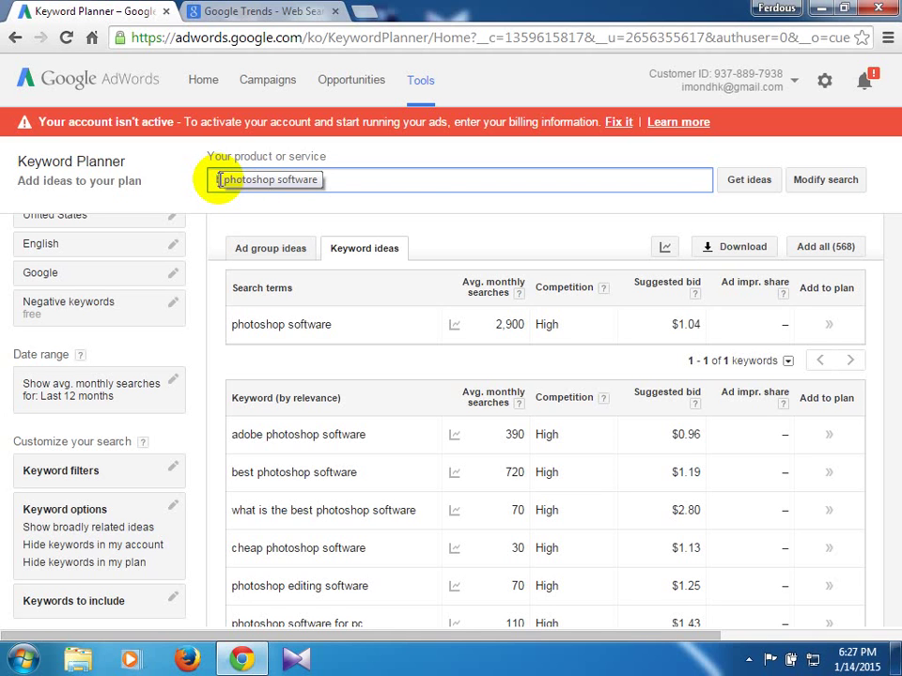
click(218, 179)
text(breakfast food)
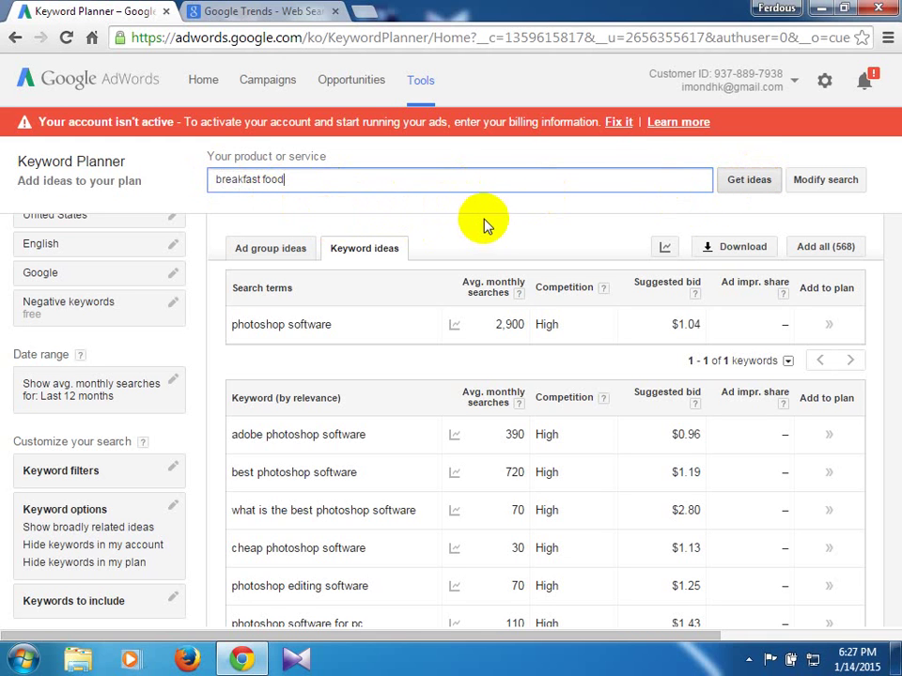
key(Return)
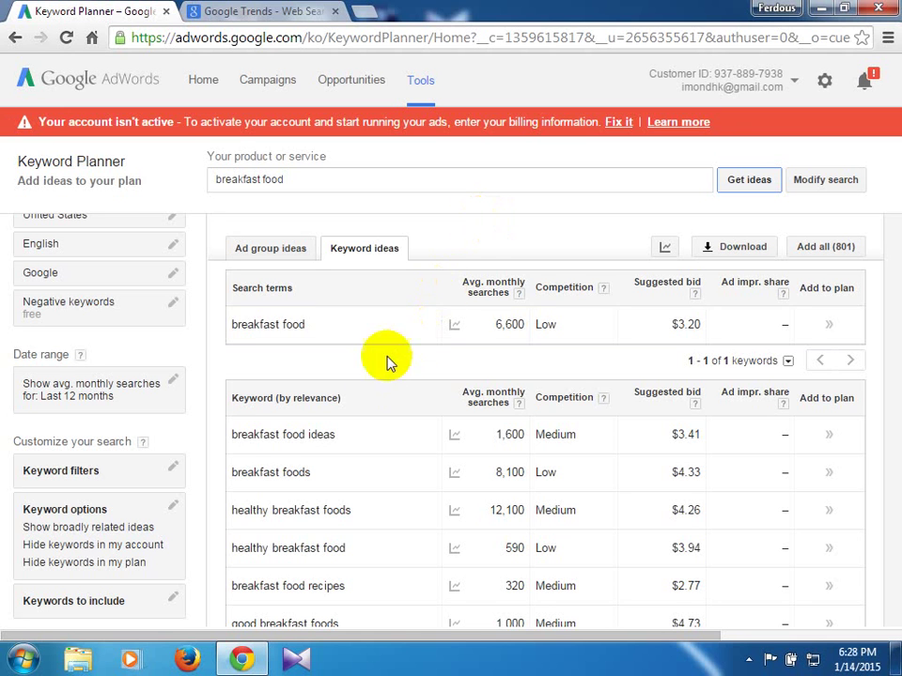
- Copy the word "food" from the search term and paste it over the existing negative keyword
click(290, 180)
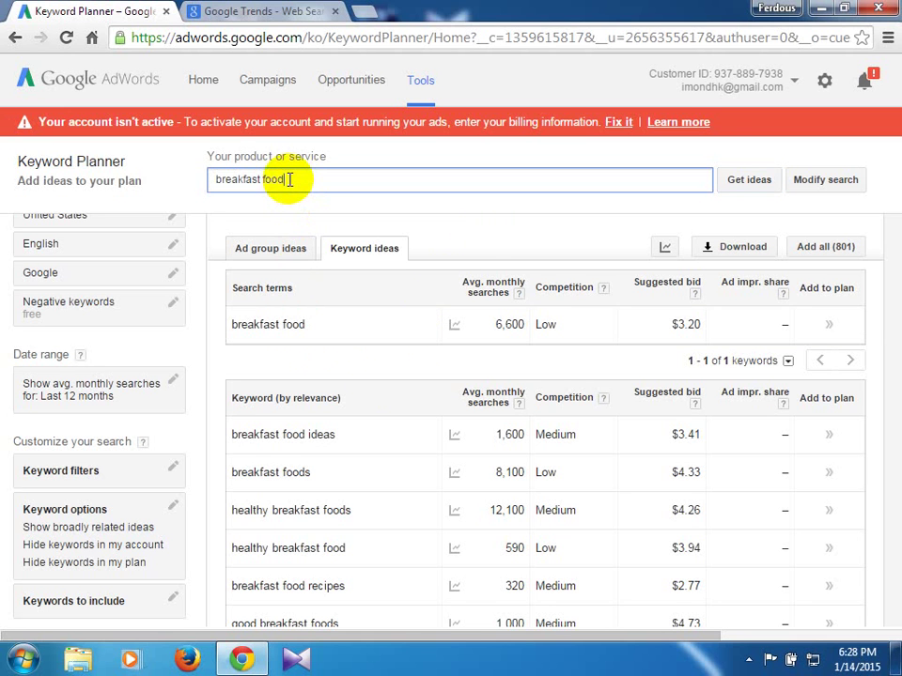
drag(287, 178, 264, 181)
key(ctrl+c)
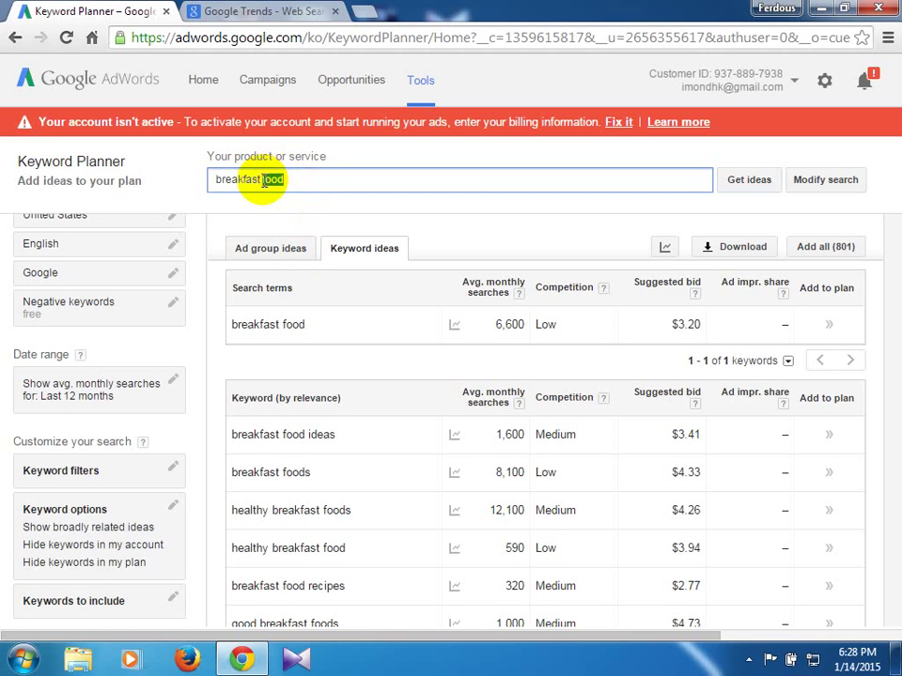
click(146, 319)
drag(92, 338, 25, 337)
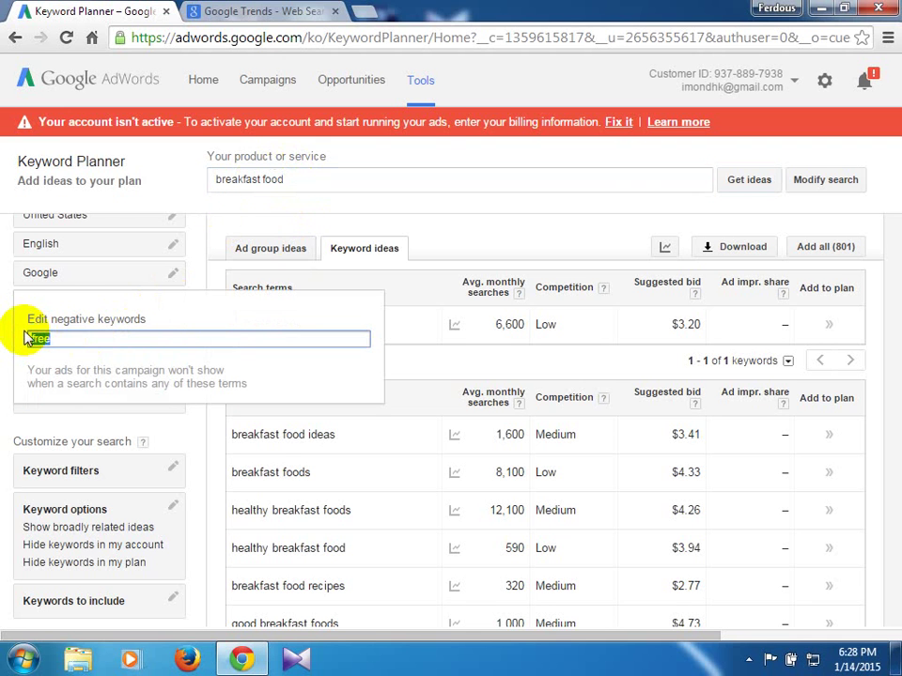
key(ctrl+v)
click(719, 161)
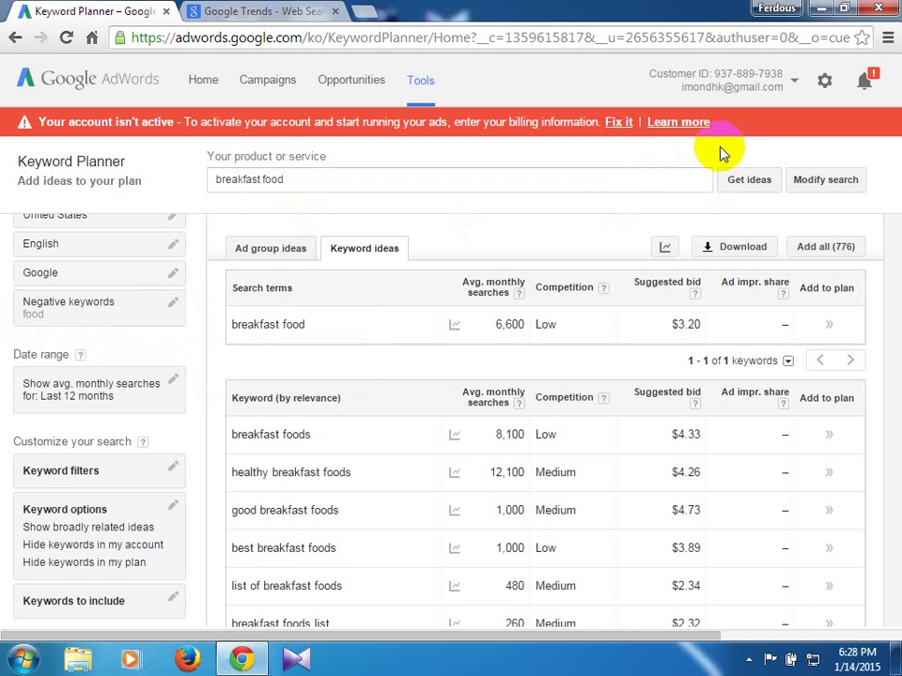
- Look through the filtered "breakfast food" keyword ideas for variants that still contain the excluded word
scroll(392, 526, down, 1)
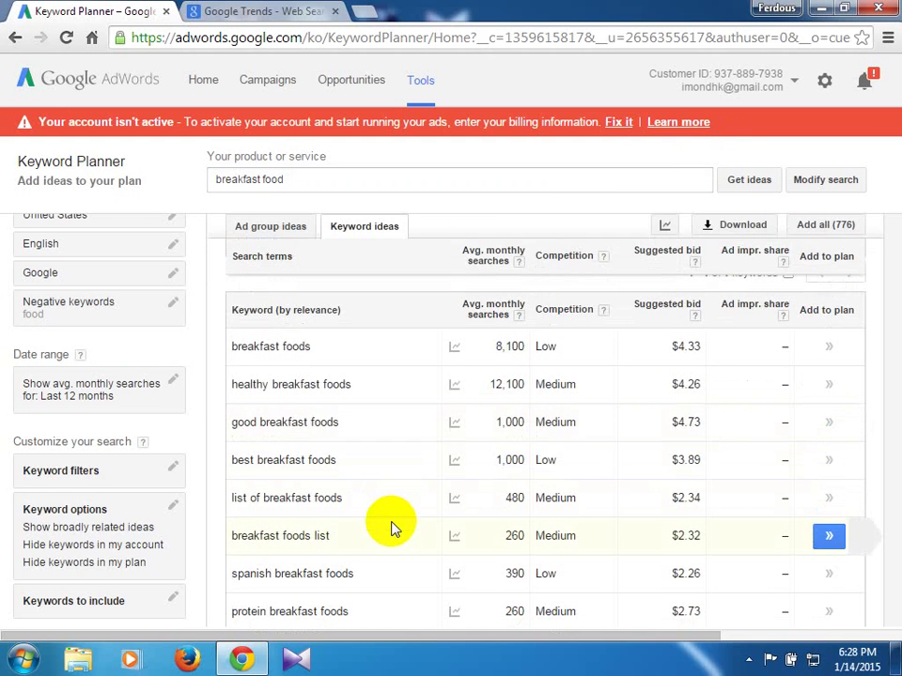
scroll(395, 495, down, 2)
scroll(394, 482, down, 3)
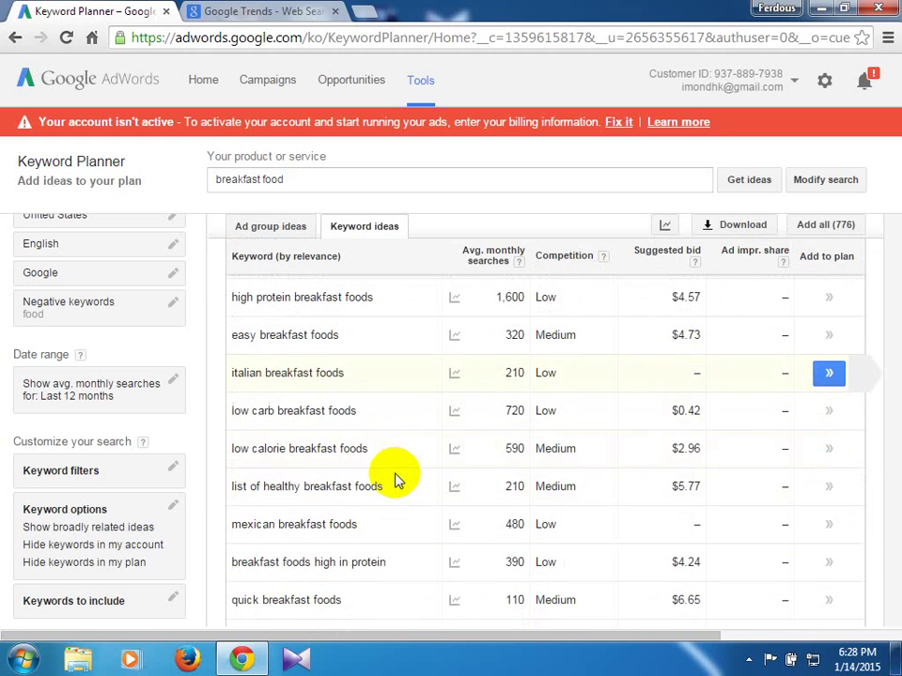
scroll(395, 479, down, 2)
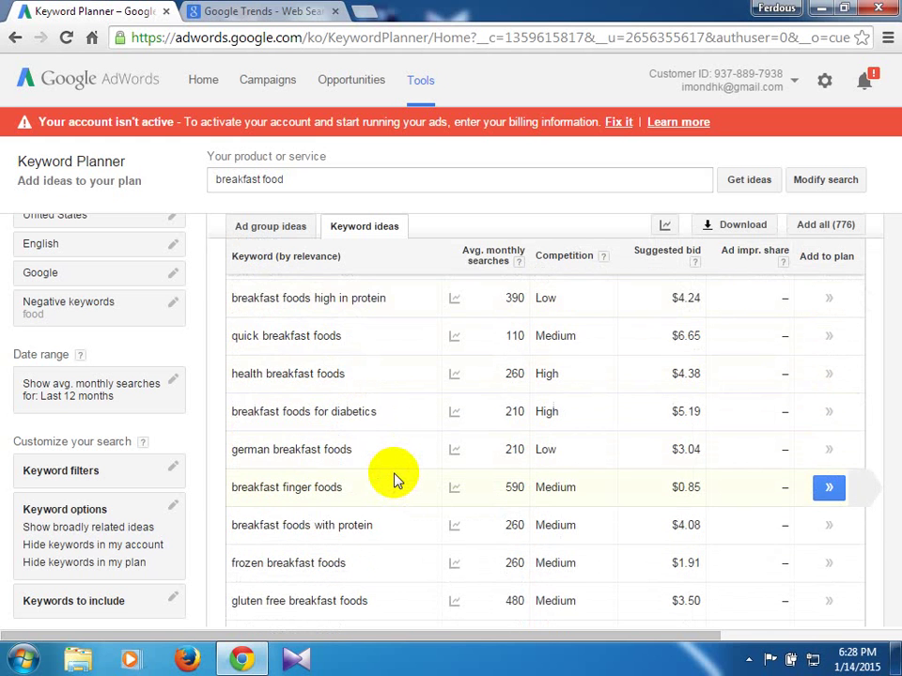
scroll(394, 479, down, 1)
scroll(394, 479, down, 1)
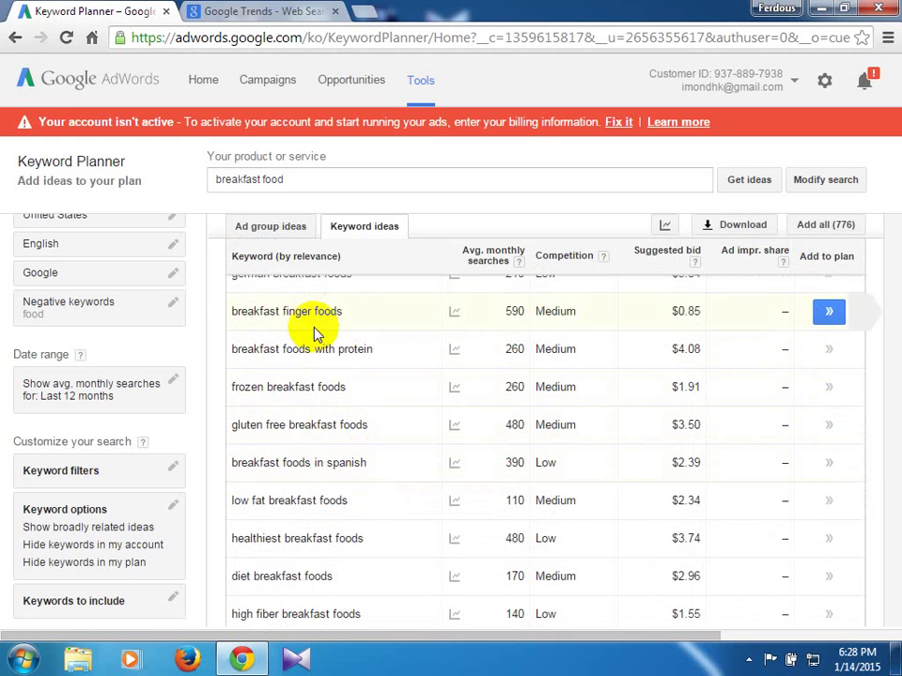
scroll(315, 334, up, 1)
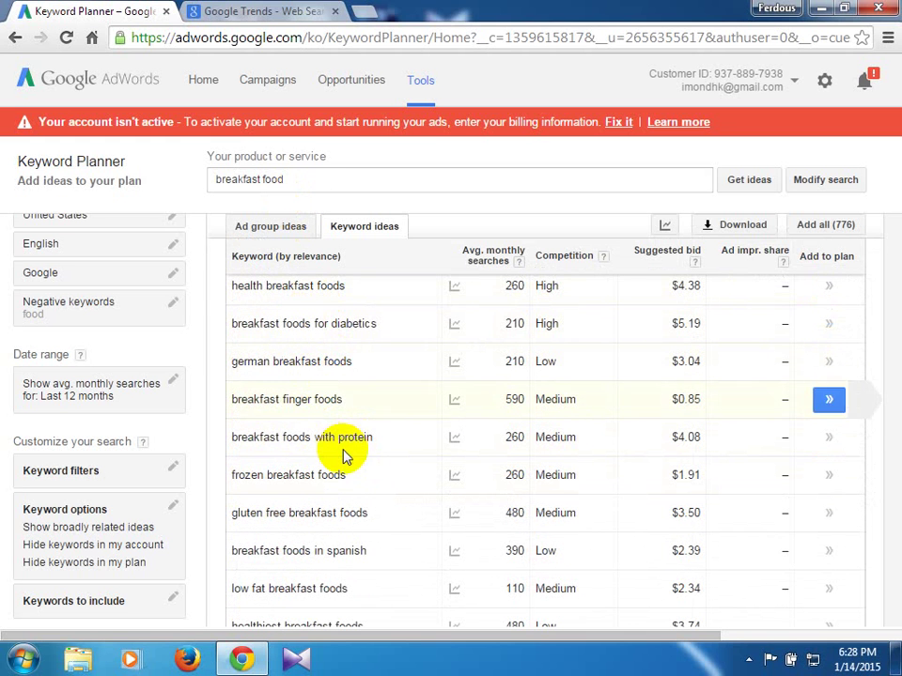
scroll(343, 452, down, 1)
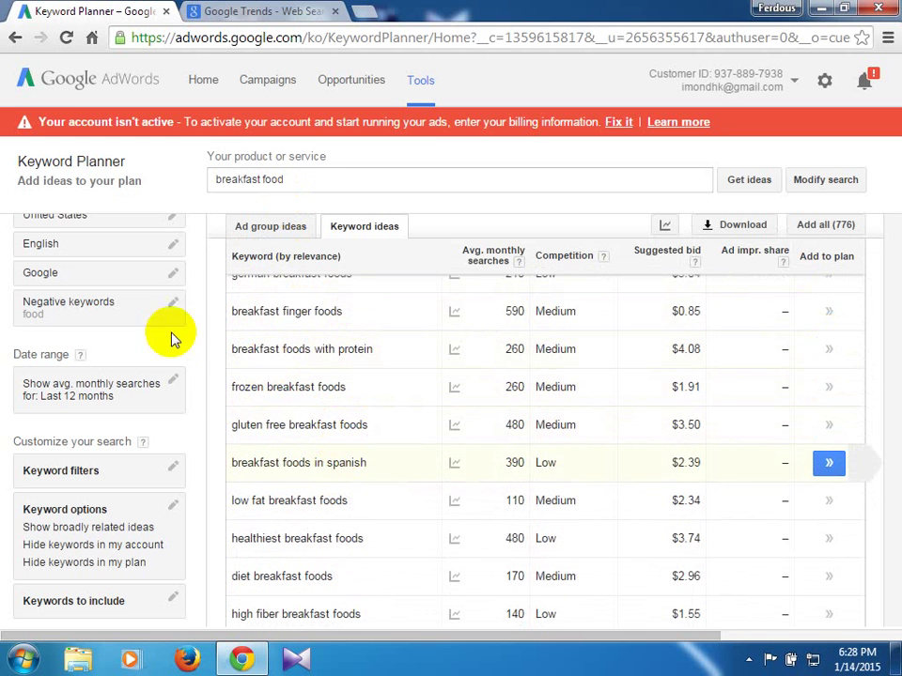
- Add "foods" as a second negative keyword on its own line below "food" and apply the list
click(174, 310)
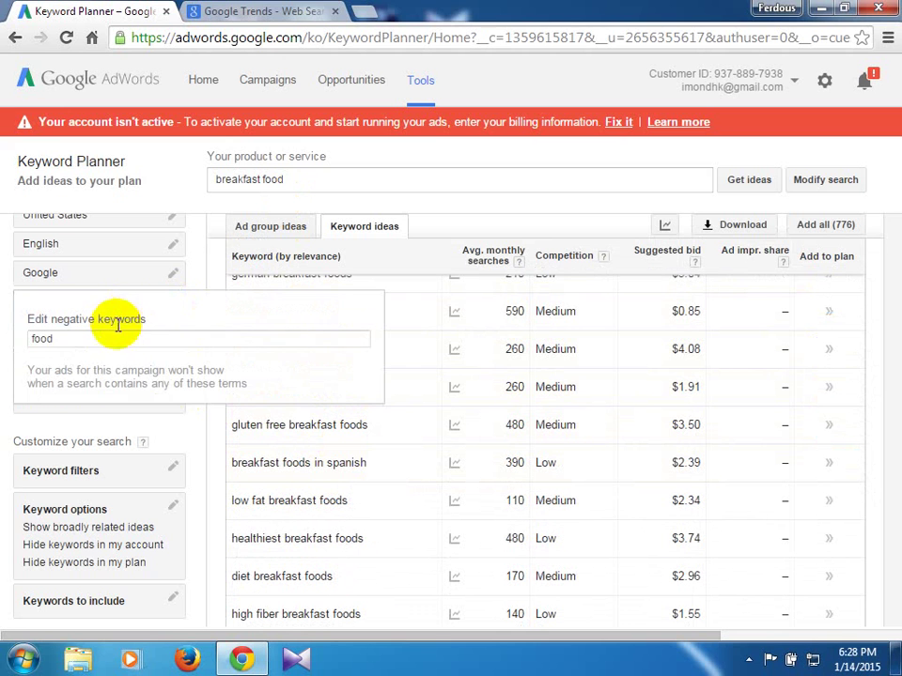
click(121, 341)
key(BackSpace)
key(BackSpace)
key(BackSpace)
key(BackSpace)
key(ctrl+z)
key(Return)
text(foods)
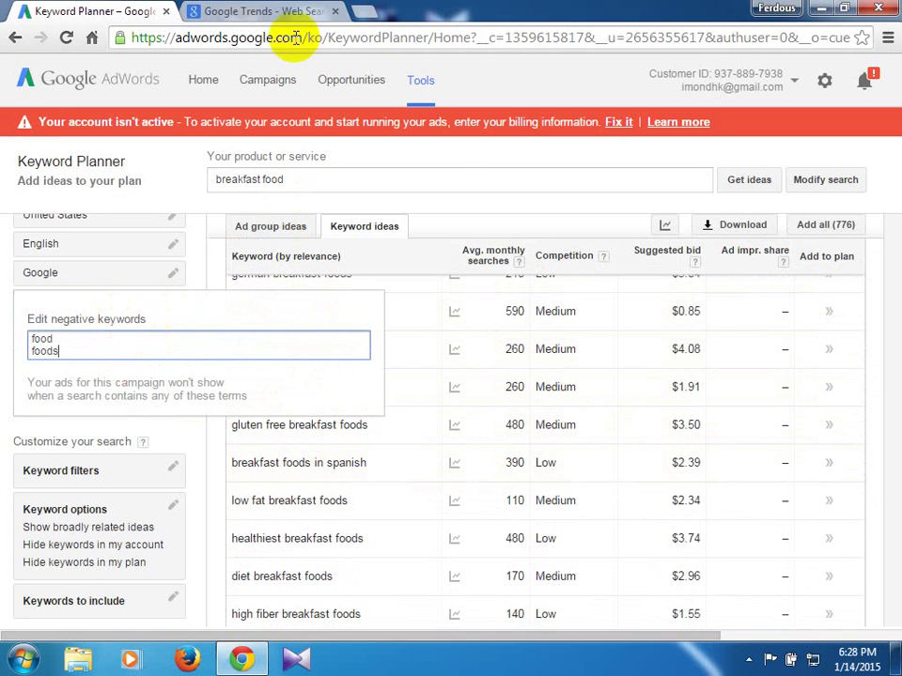
click(453, 158)
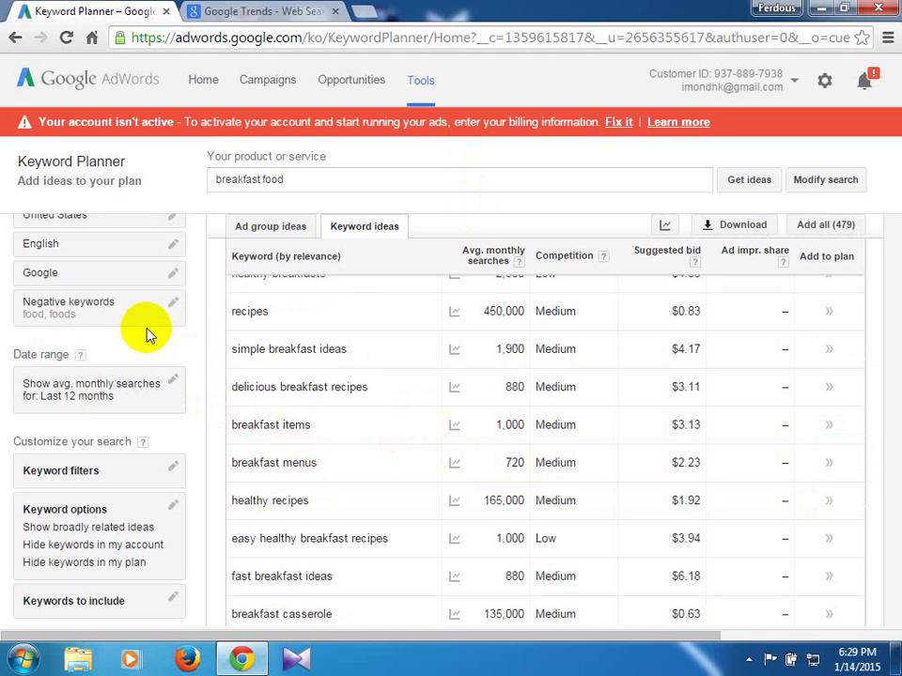
- Look through the "breakfast food" keyword ideas to check the list with both negative keywords applied
scroll(398, 418, up, 3)
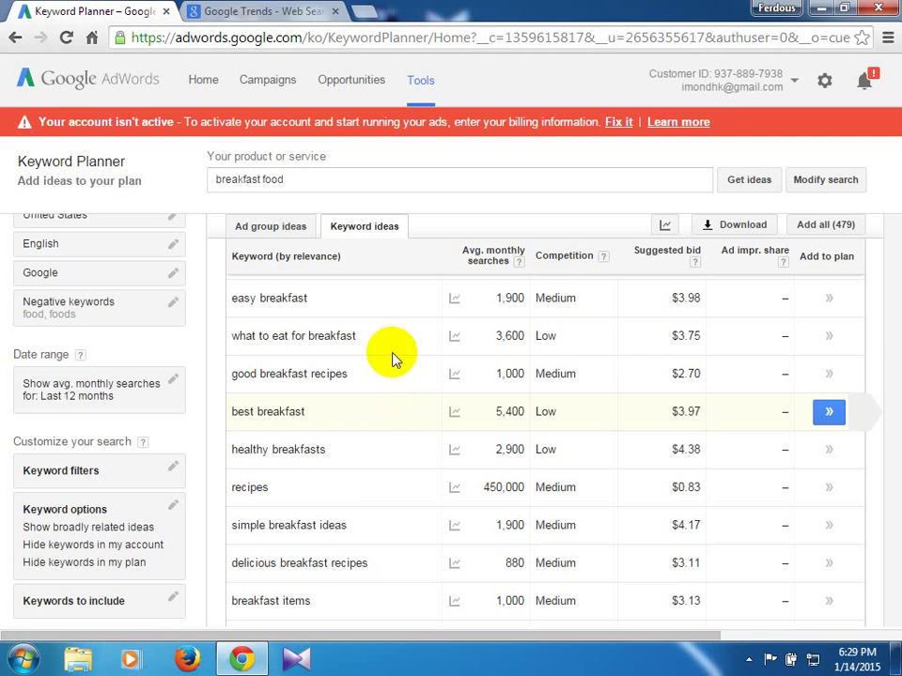
scroll(368, 374, down, 3)
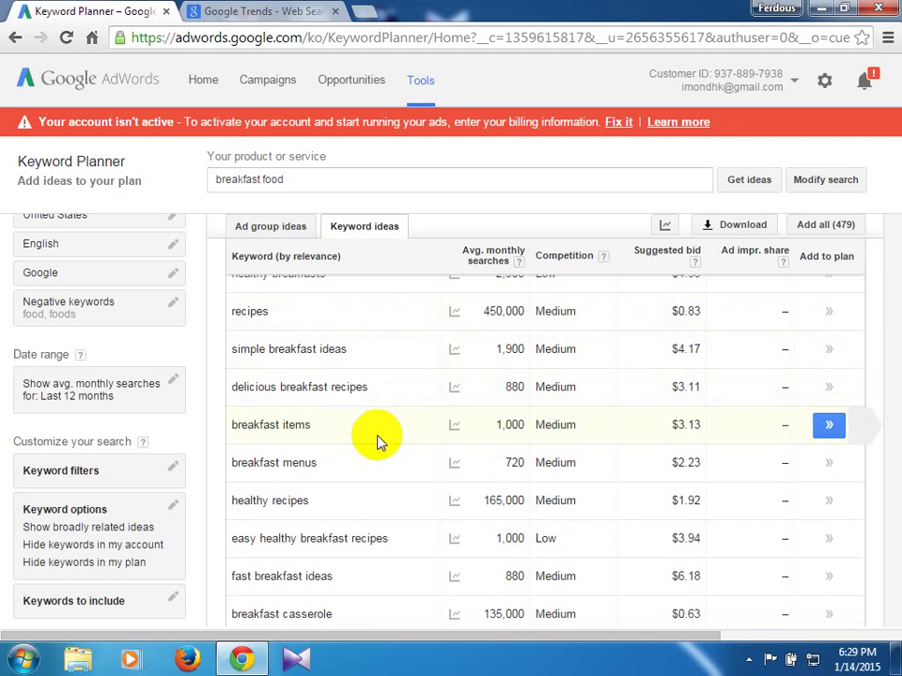
scroll(377, 440, down, 2)
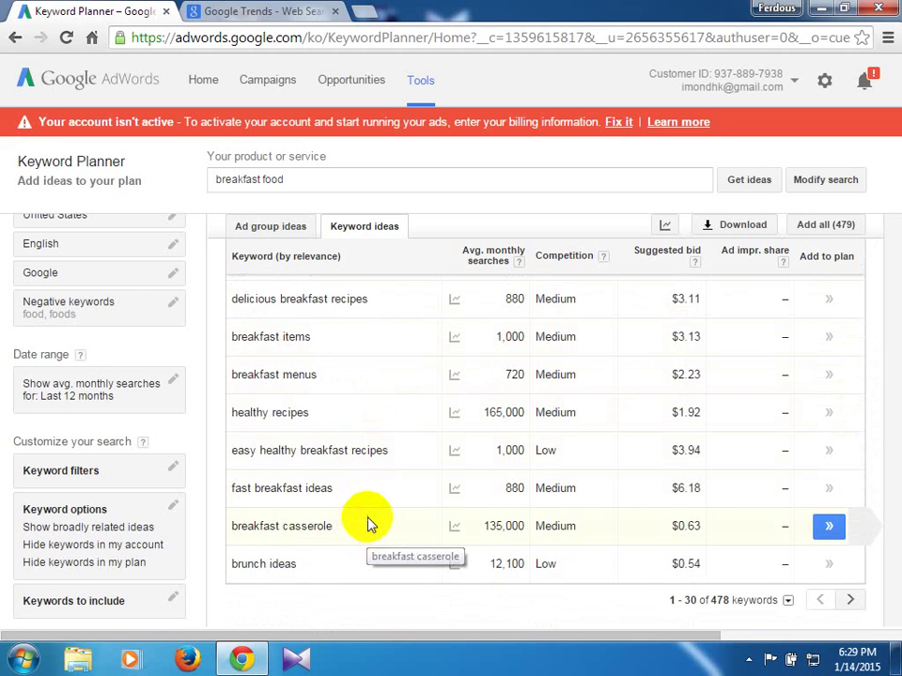
scroll(357, 502, up, 2)
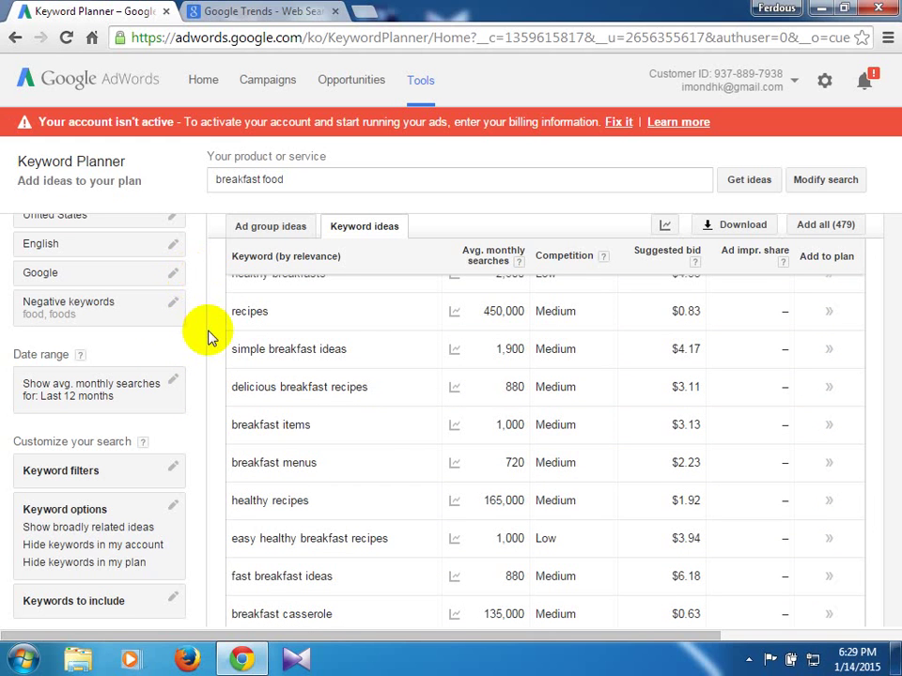
scroll(320, 465, up, 1)
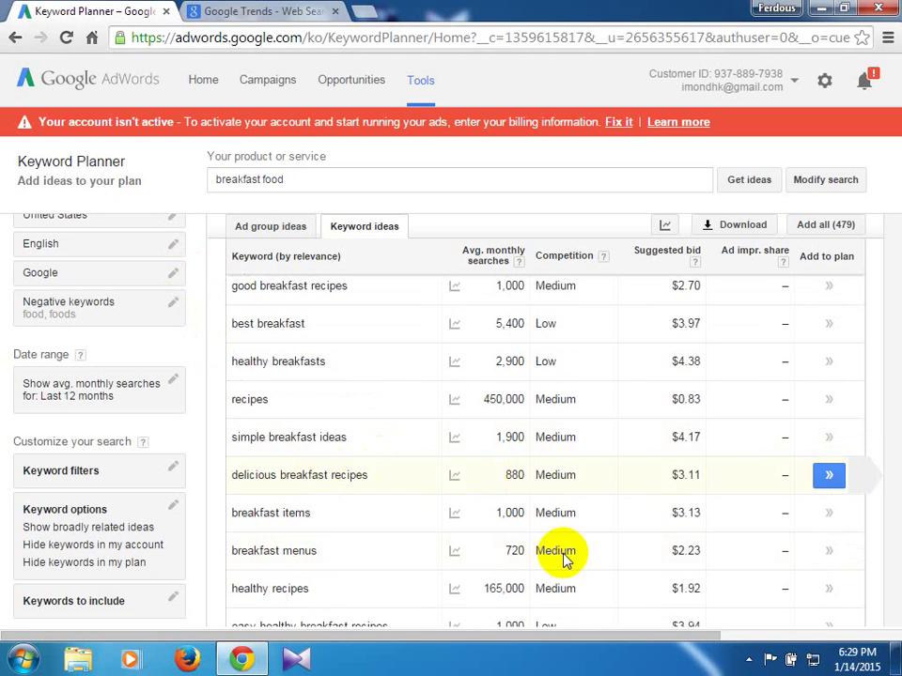
scroll(601, 559, up, 1)
scroll(644, 560, down, 3)
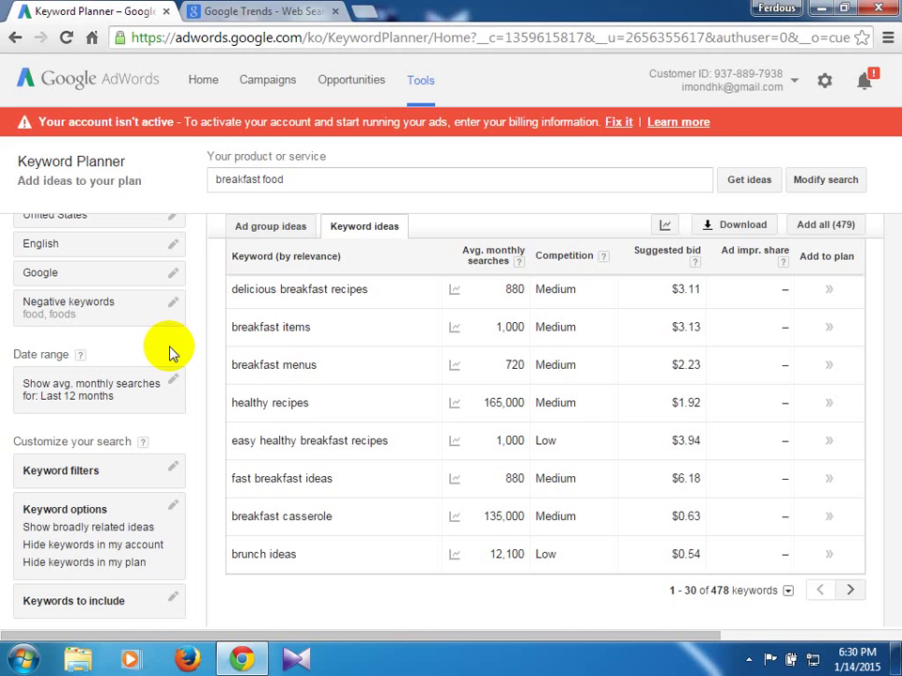
click(300, 179)
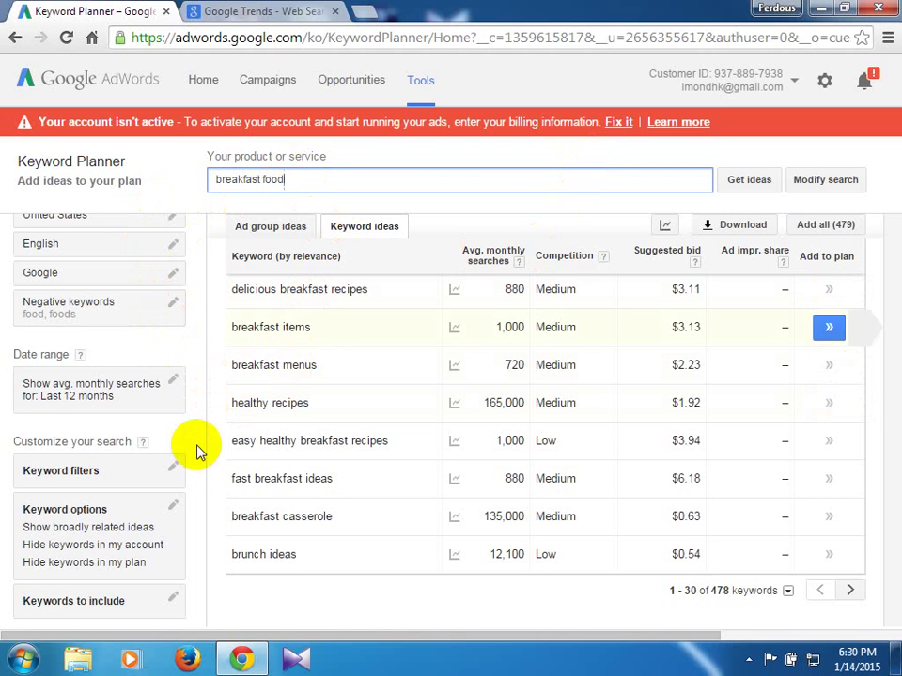
- Set the keyword filters to average monthly searches of at least 5000 and a suggested bid of at least $2
click(173, 469)
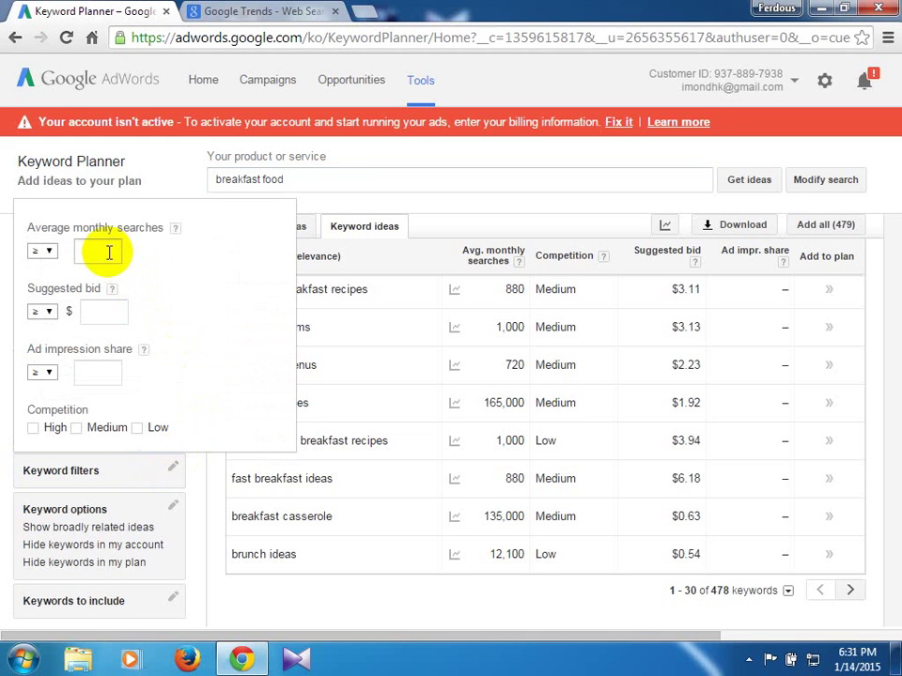
scroll(638, 394, down, 5)
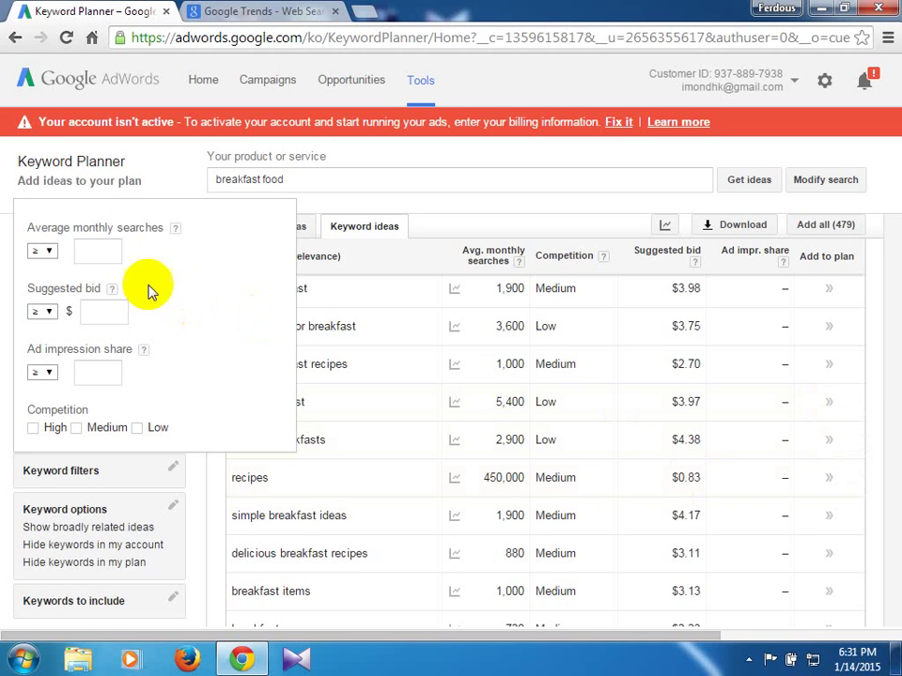
click(98, 249)
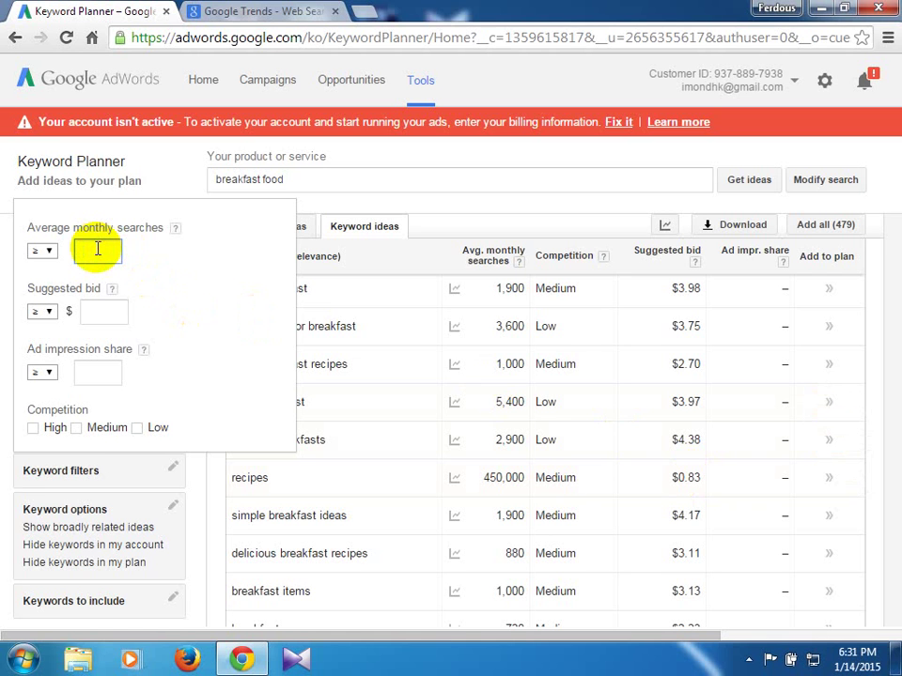
text(5000)
click(105, 318)
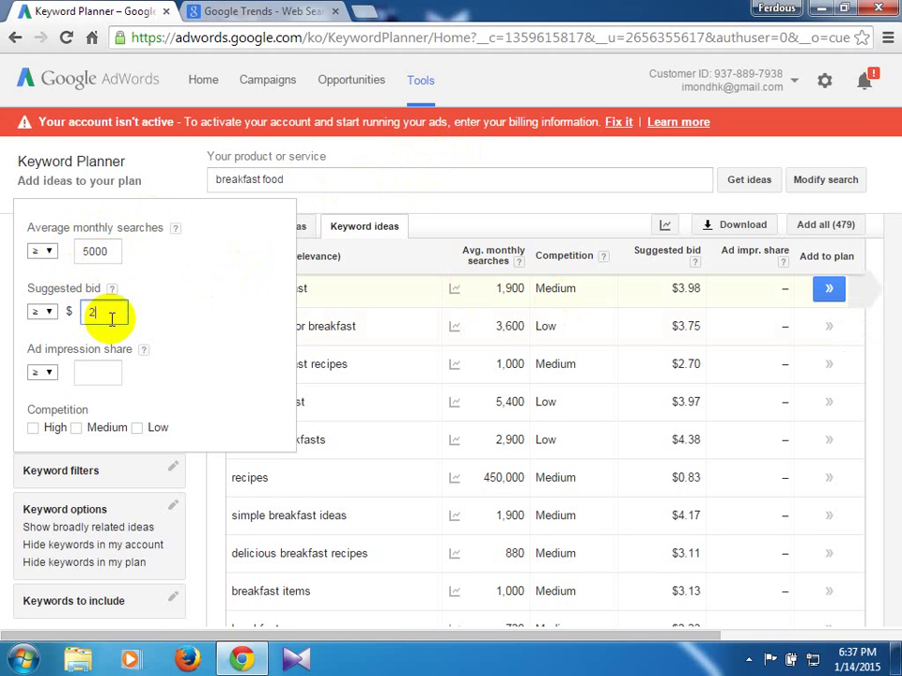
- Limit the competition filter to High and Medium and apply the keyword filters
click(33, 429)
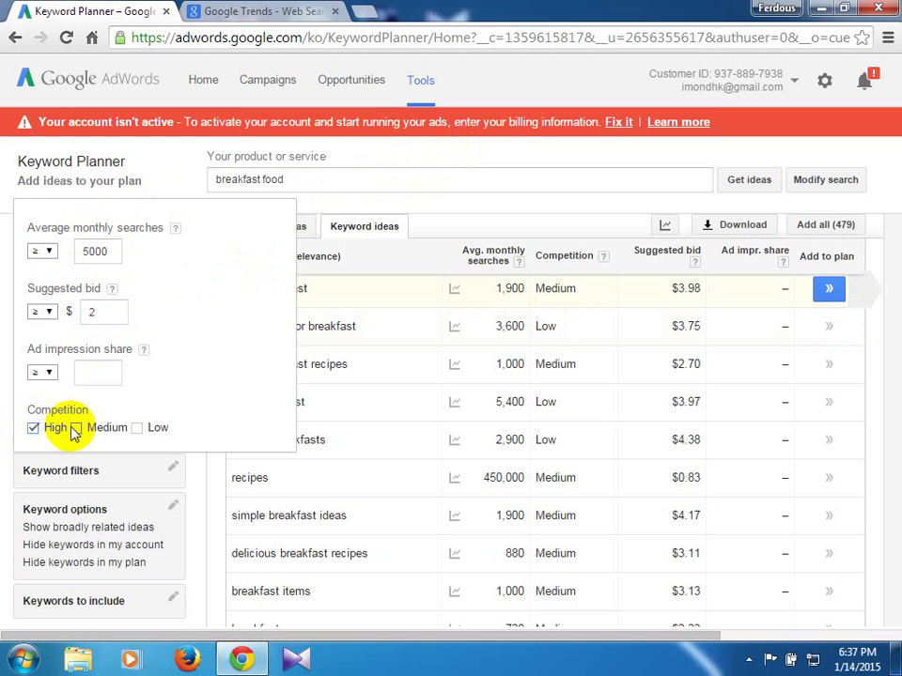
click(75, 428)
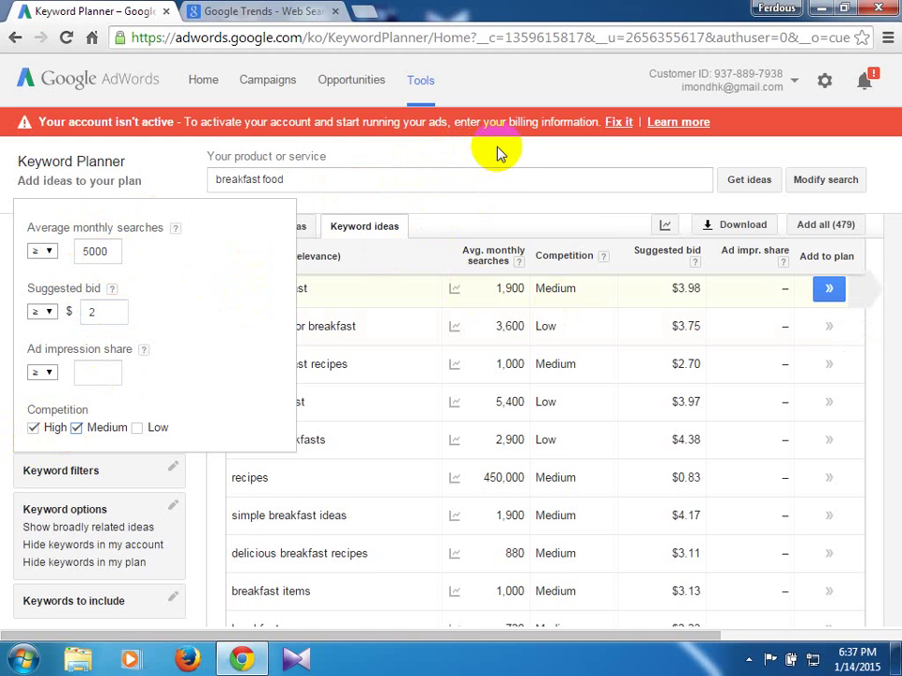
scroll(664, 467, down, 3)
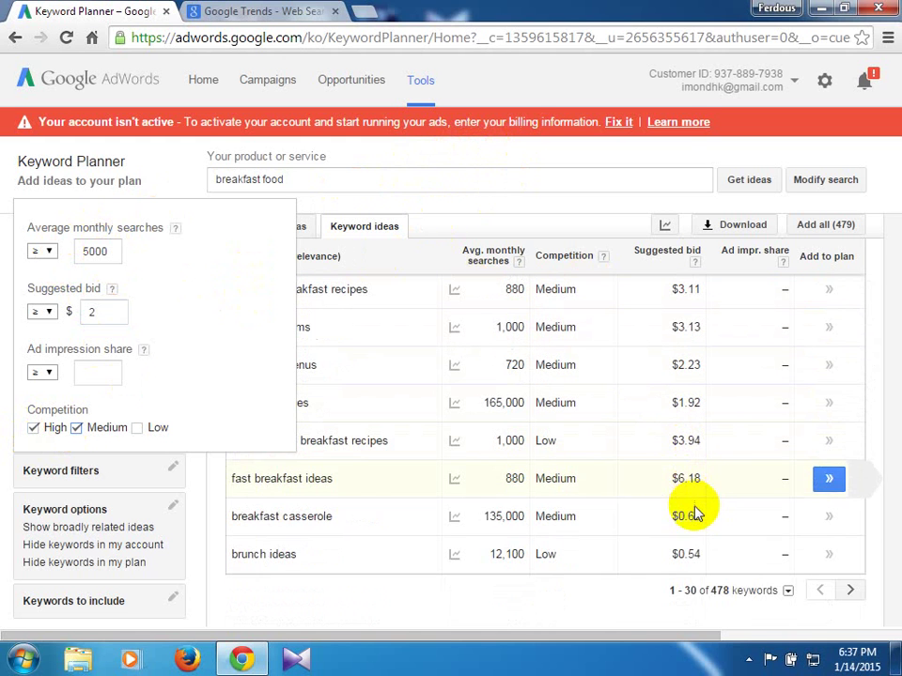
click(584, 162)
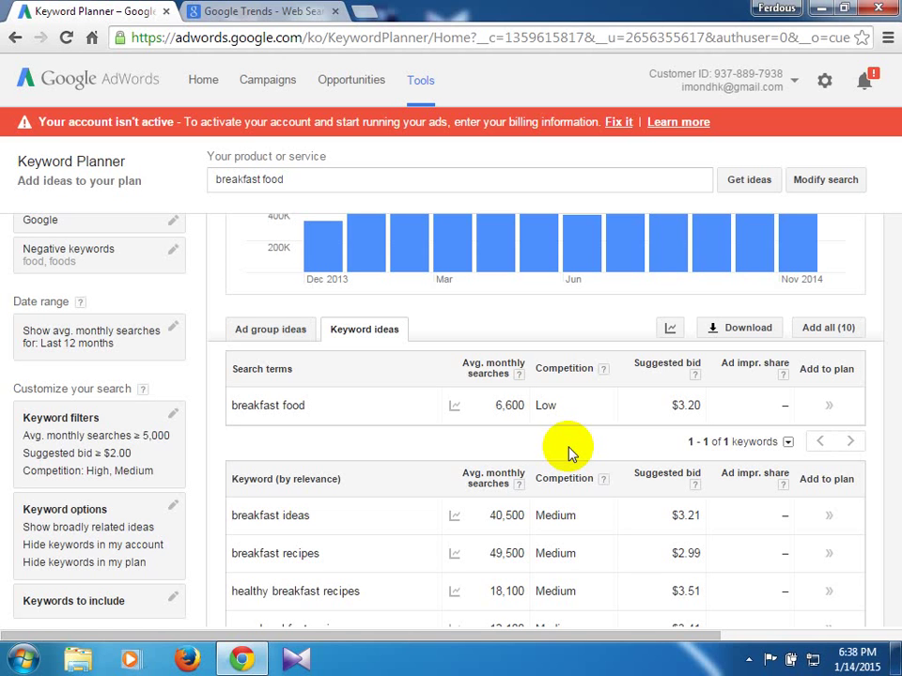
- Switch the average monthly searches filter to less than or equal to (≤), keeping the 5000 limit
click(173, 418)
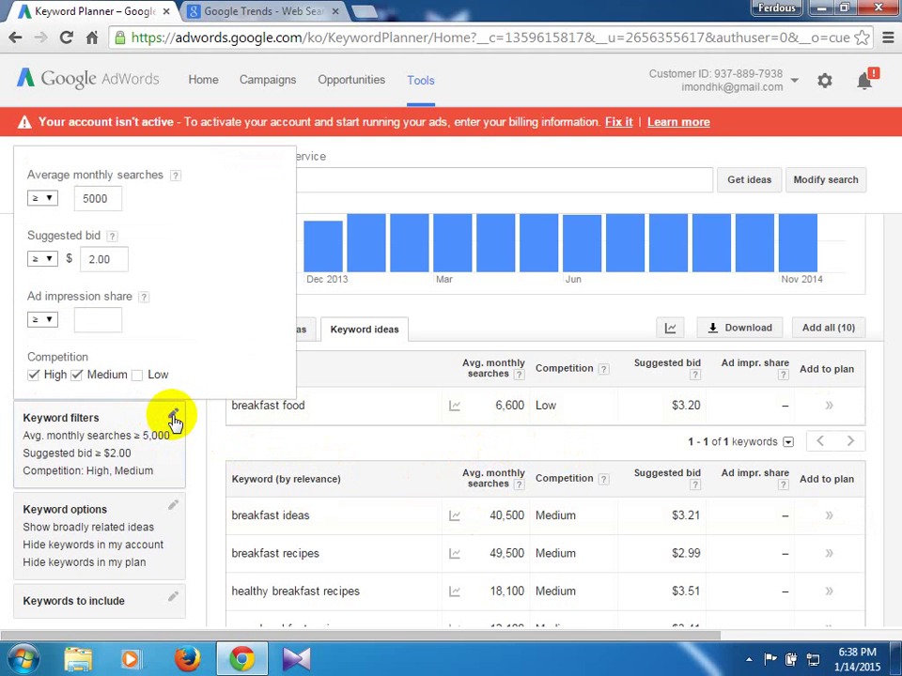
scroll(550, 532, down, 1)
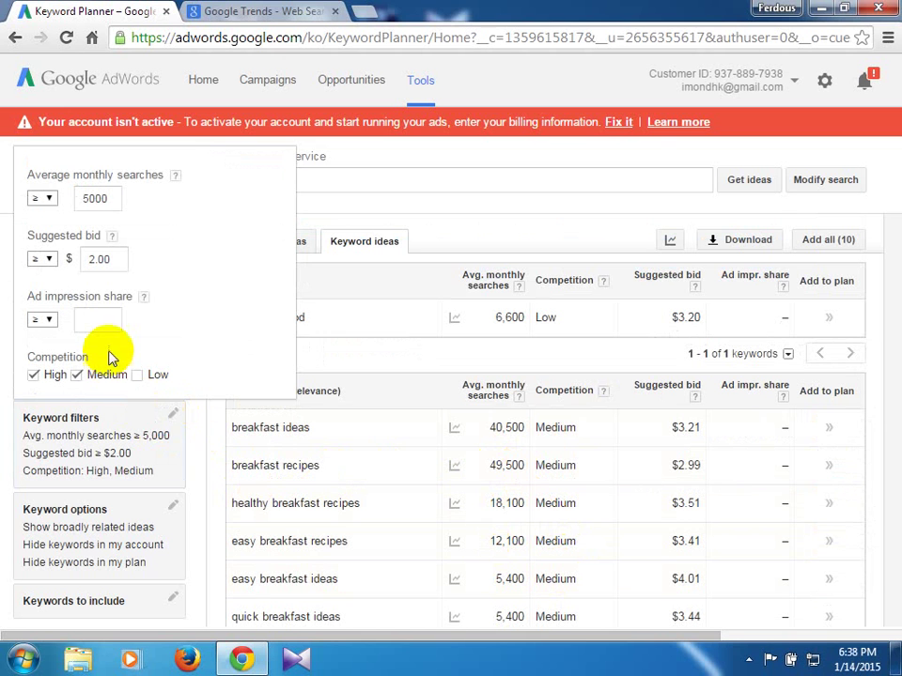
click(49, 201)
click(42, 215)
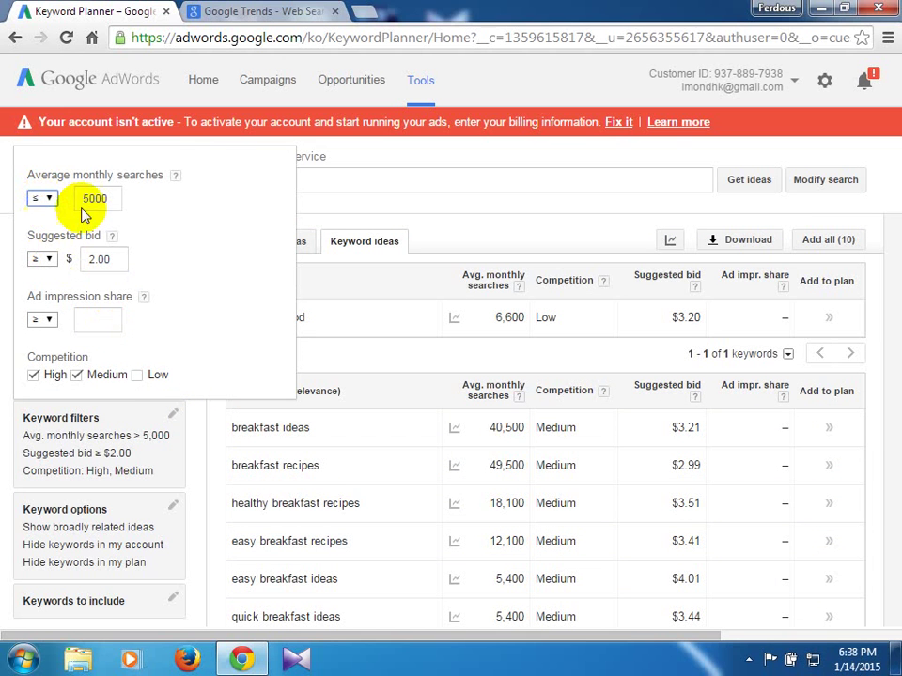
click(80, 198)
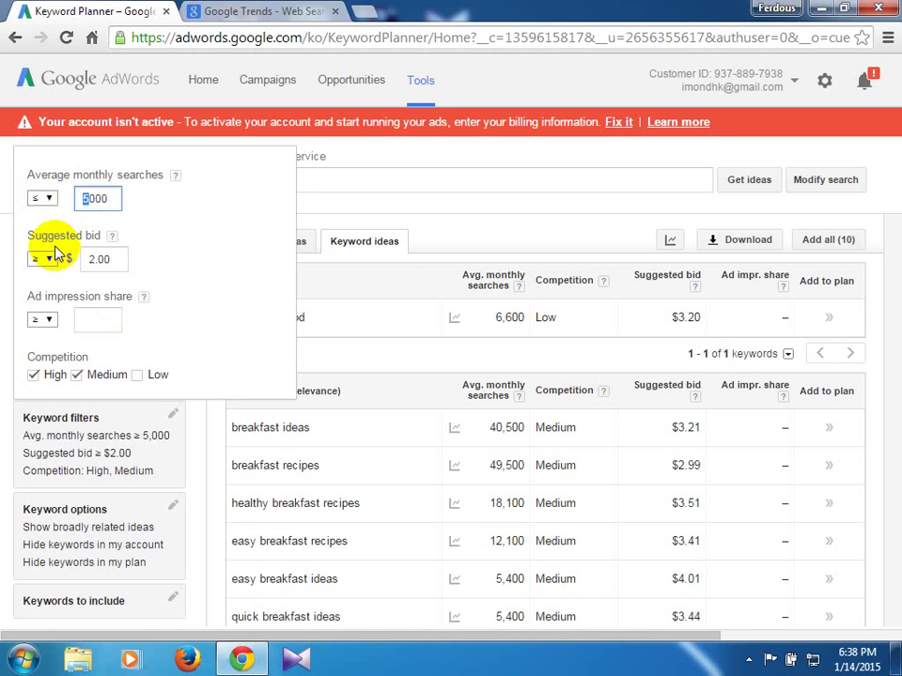
click(51, 202)
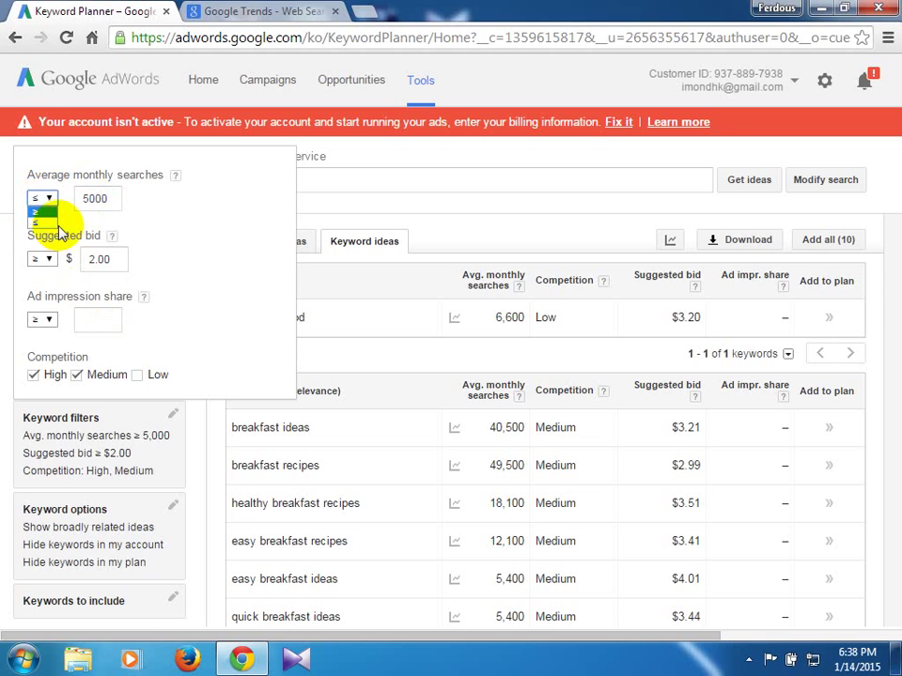
click(47, 221)
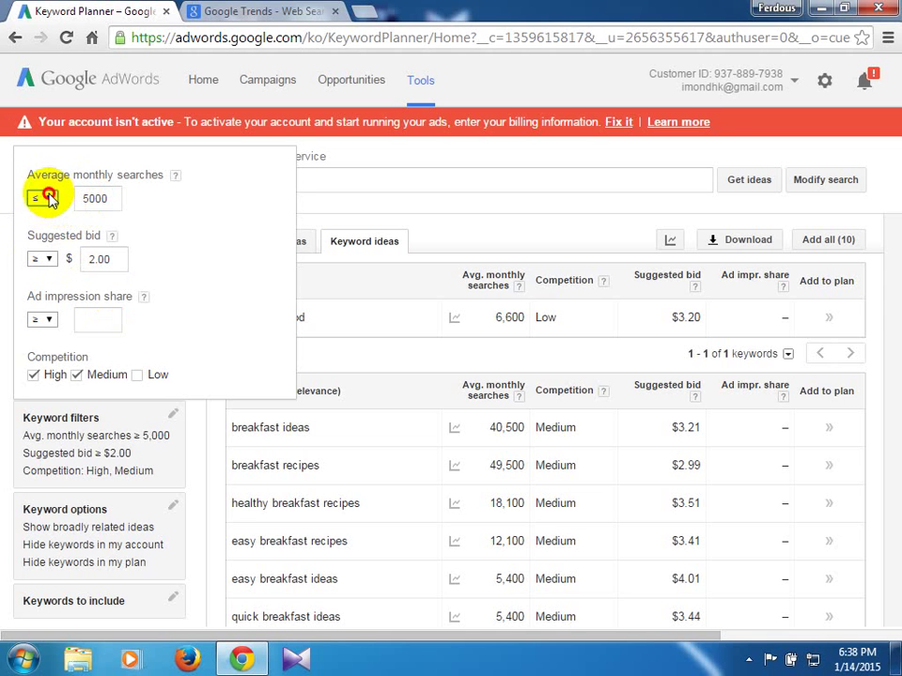
click(45, 198)
click(40, 219)
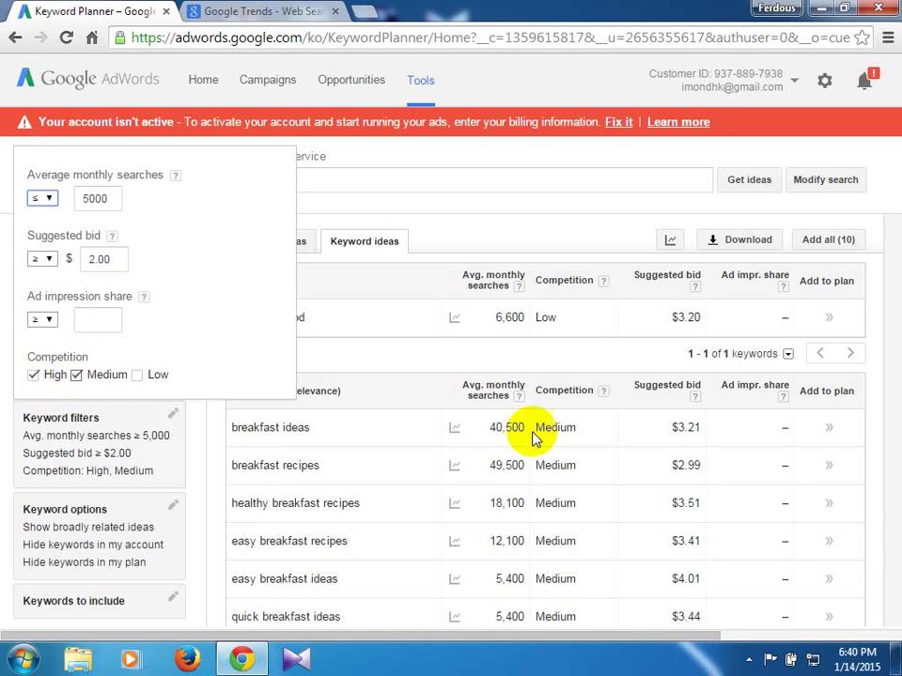
- Check the searches, bids and number of keywords in the current list, and apply the changed search-volume filter
scroll(565, 504, down, 1)
scroll(567, 507, down, 1)
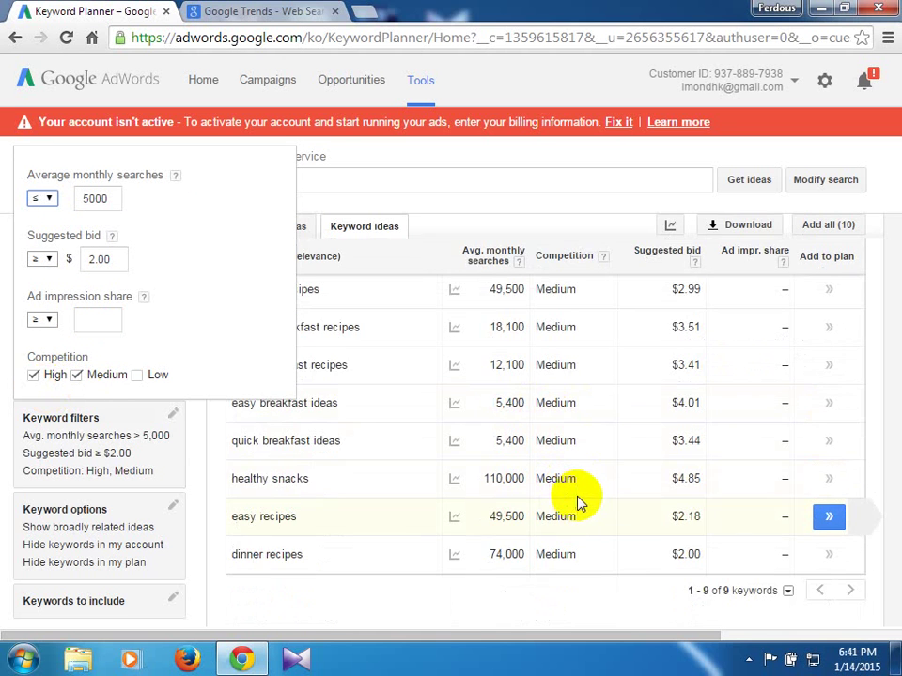
scroll(572, 513, up, 4)
scroll(655, 545, down, 2)
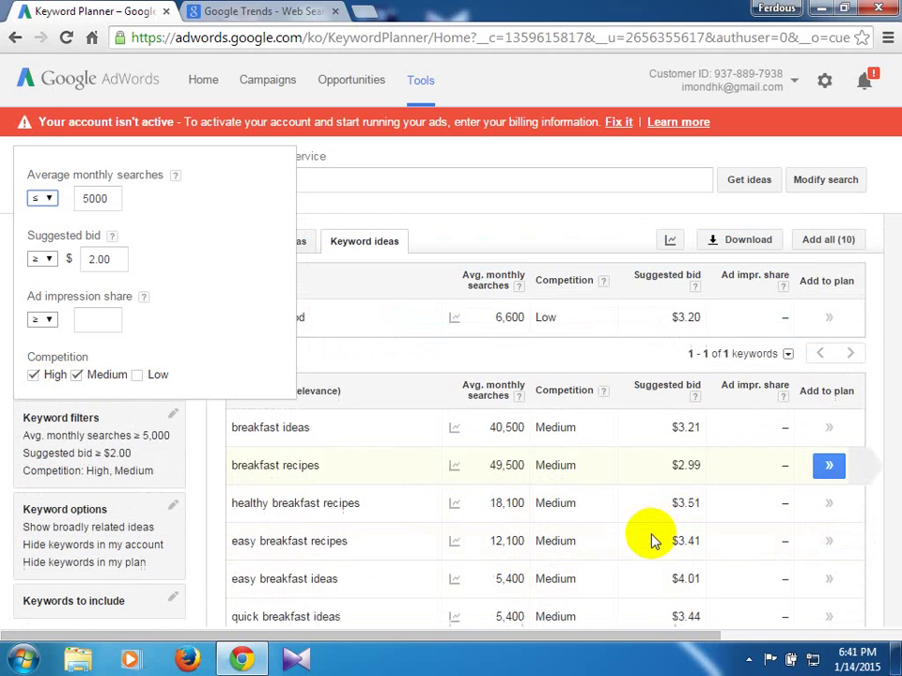
scroll(648, 544, down, 2)
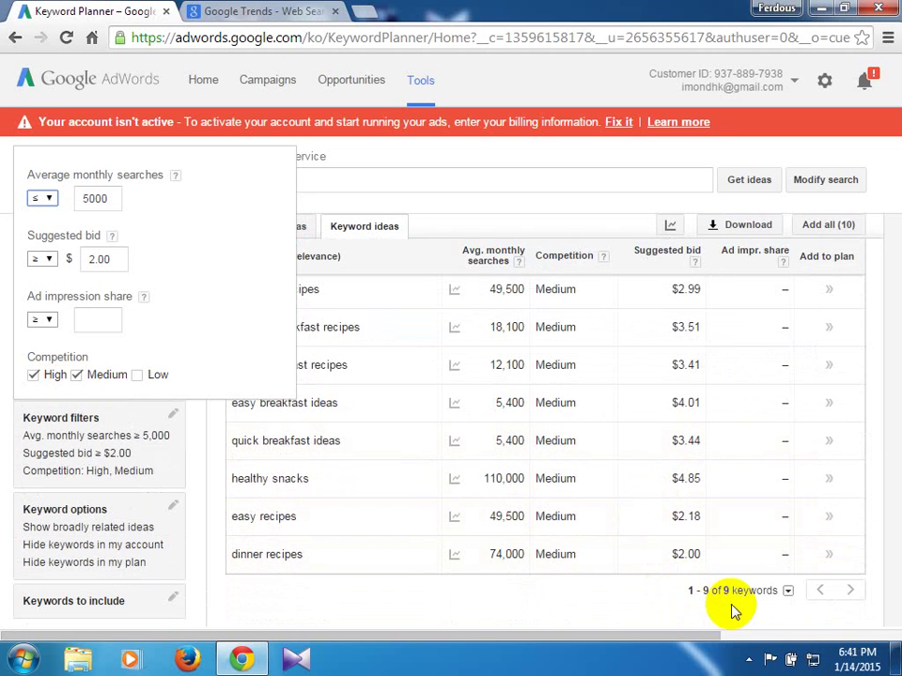
scroll(292, 286, up, 2)
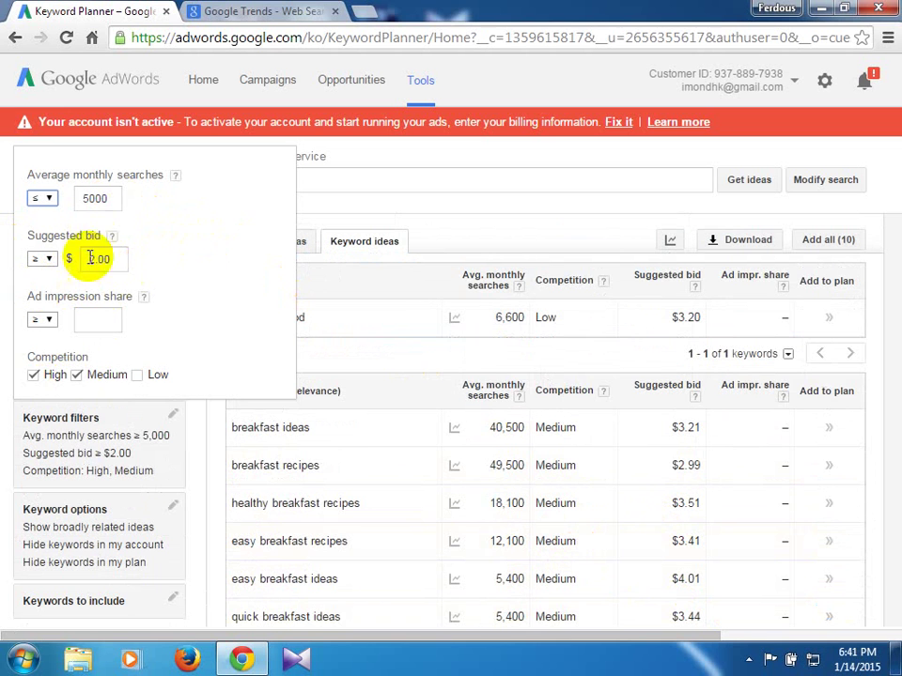
scroll(513, 422, down, 3)
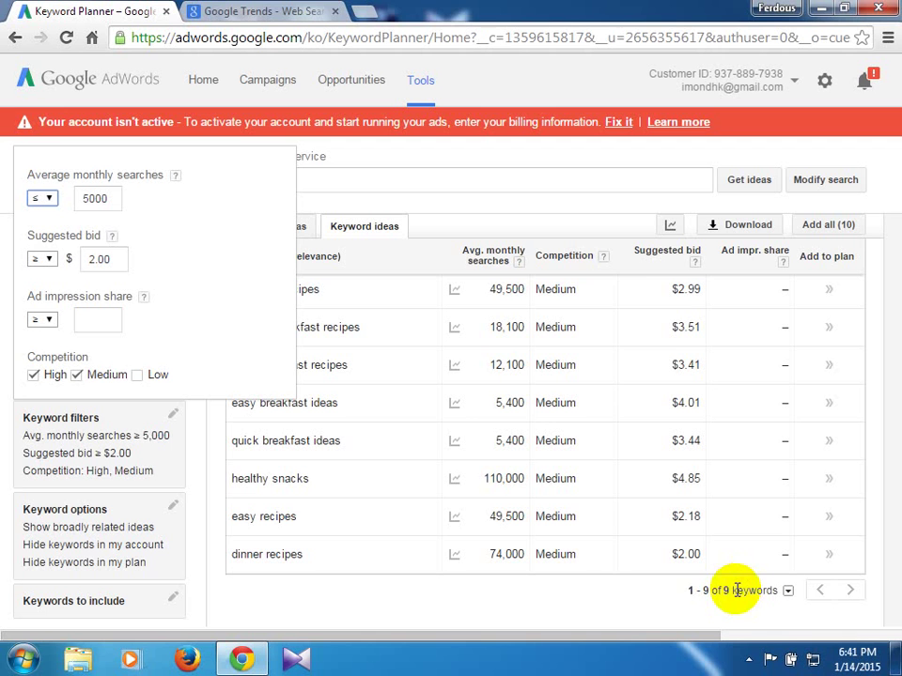
click(587, 170)
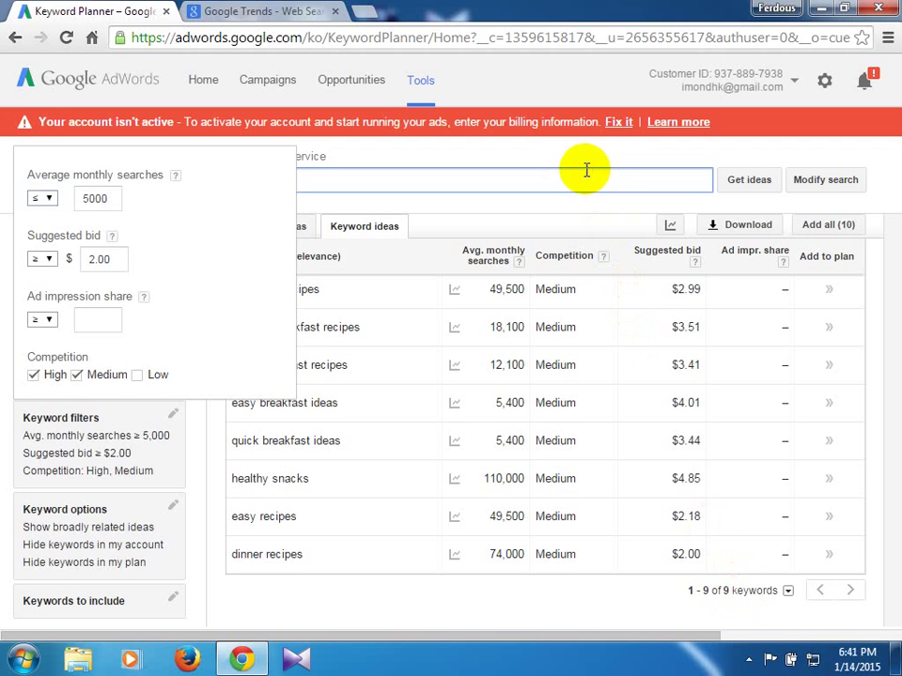
click(581, 150)
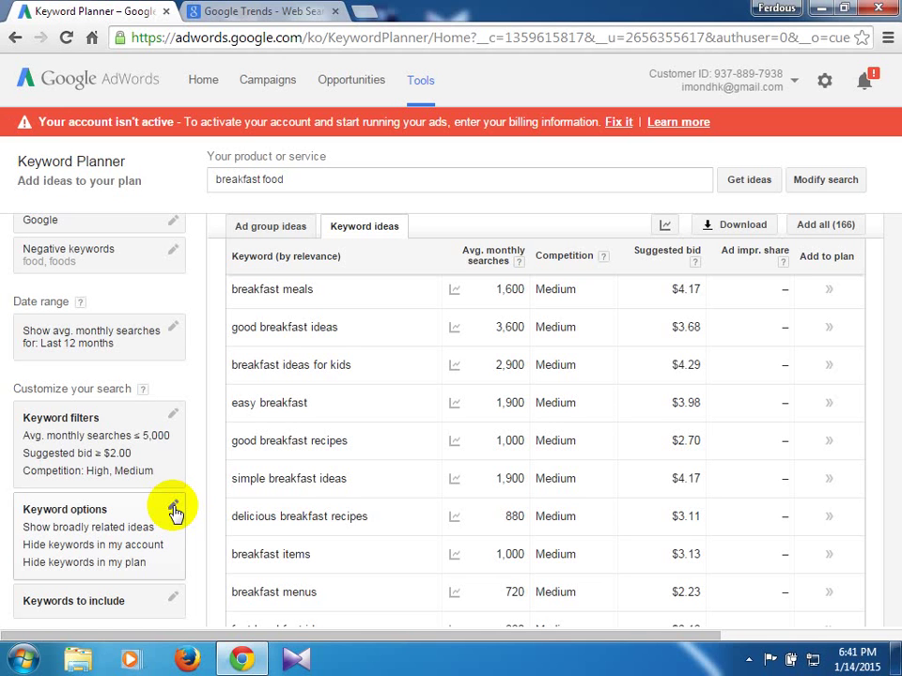
- Turn on the keyword option to only show ideas closely related to the search terms and apply it
click(174, 508)
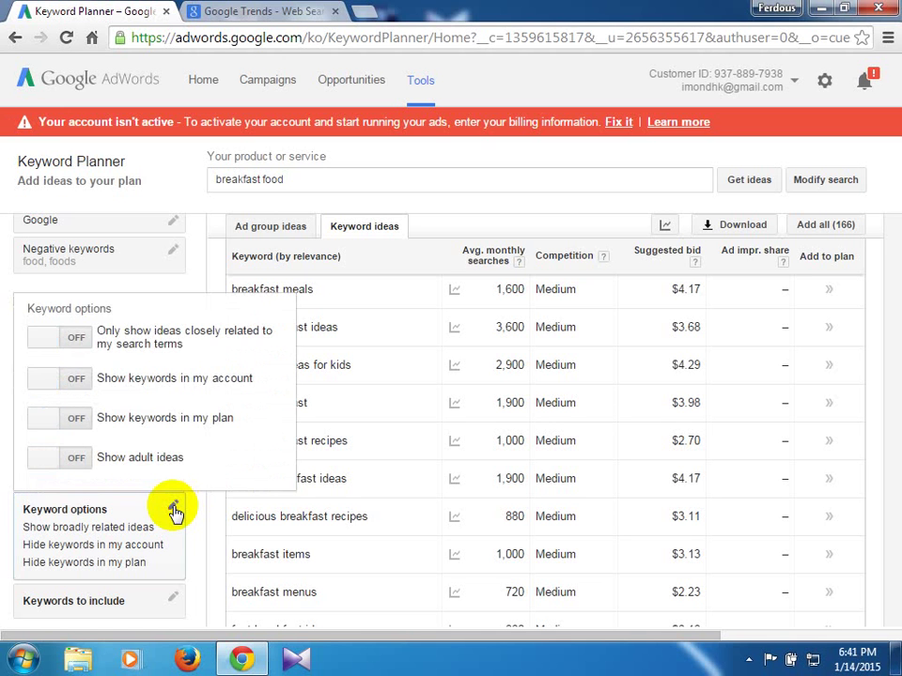
click(42, 340)
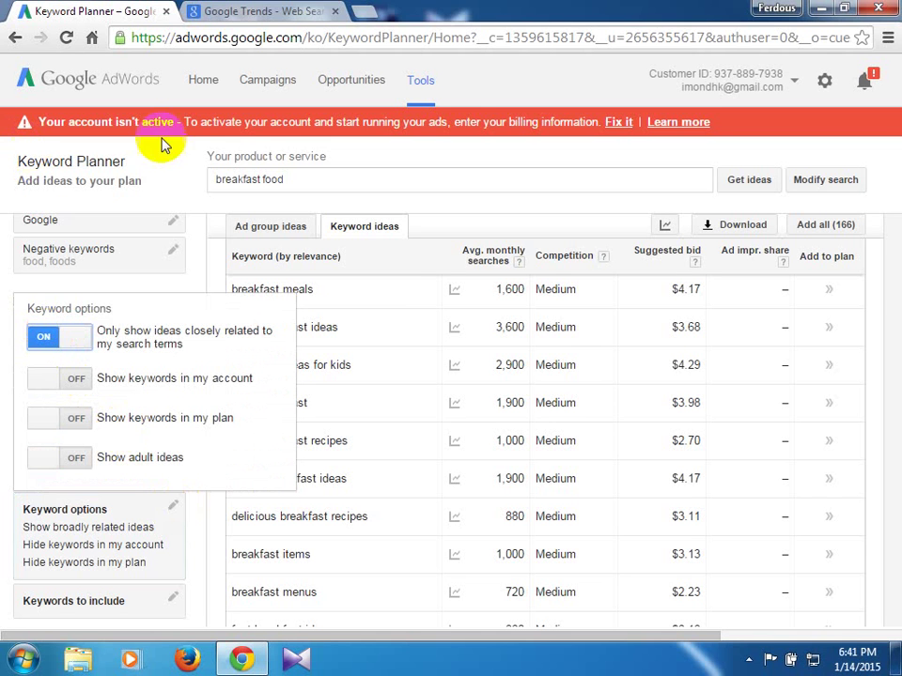
click(526, 77)
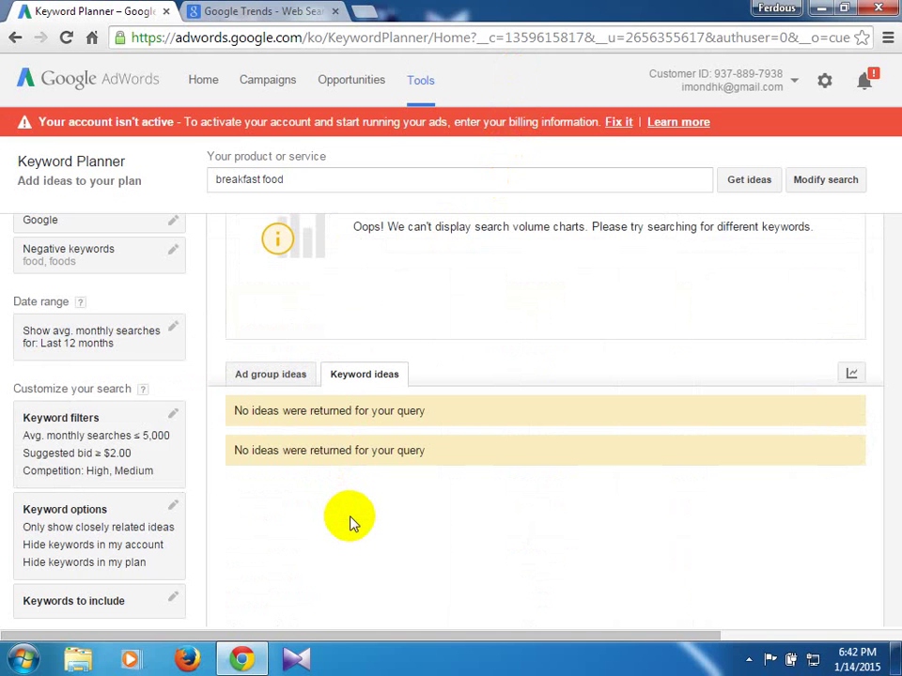
- Clear the suggested bid and average monthly searches limits from the keyword filters and apply the change
click(172, 415)
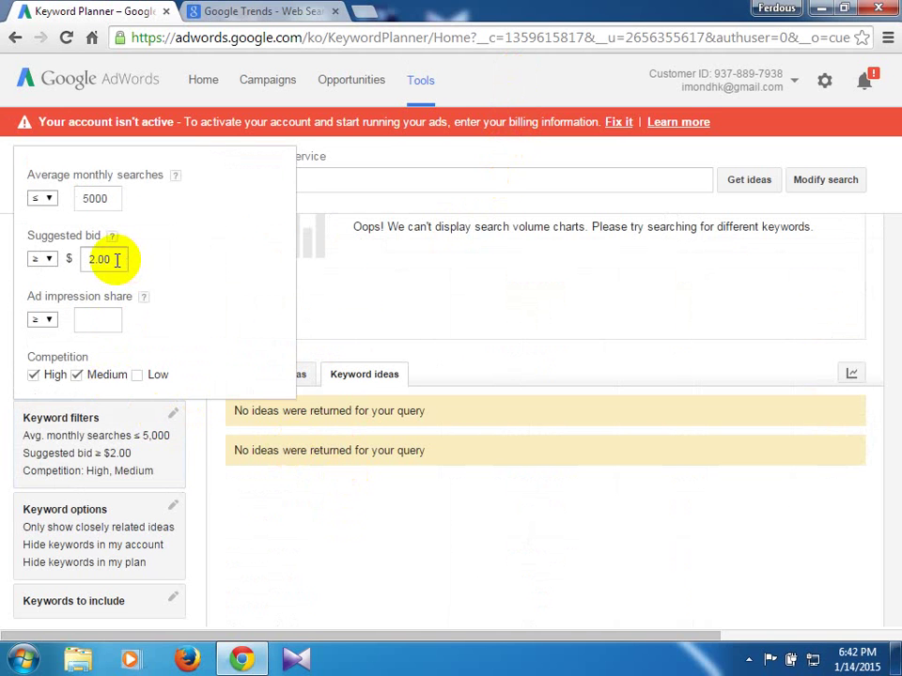
drag(115, 258, 79, 262)
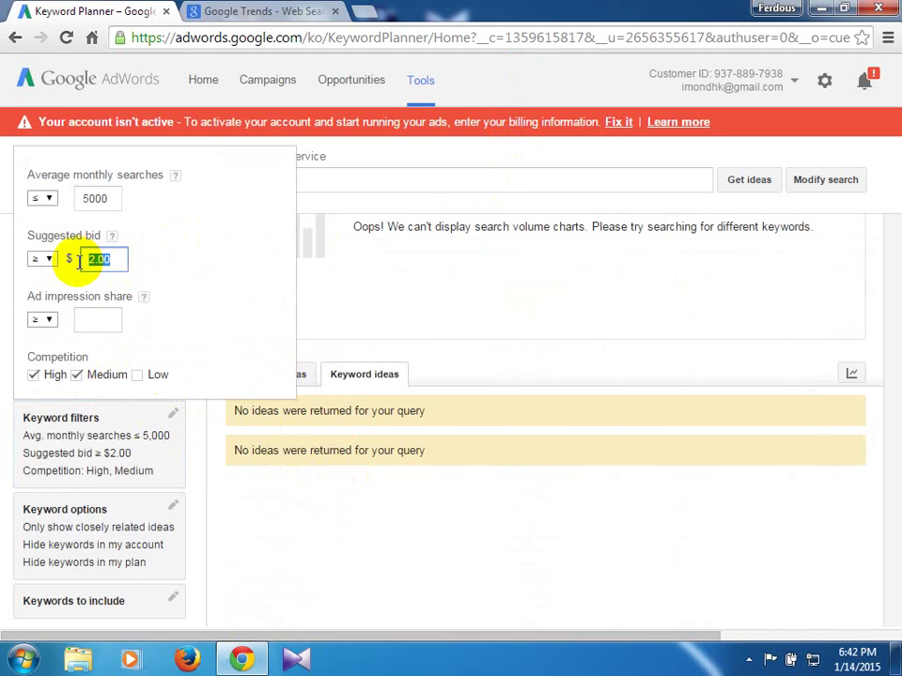
key(BackSpace)
drag(112, 198, 68, 199)
key(BackSpace)
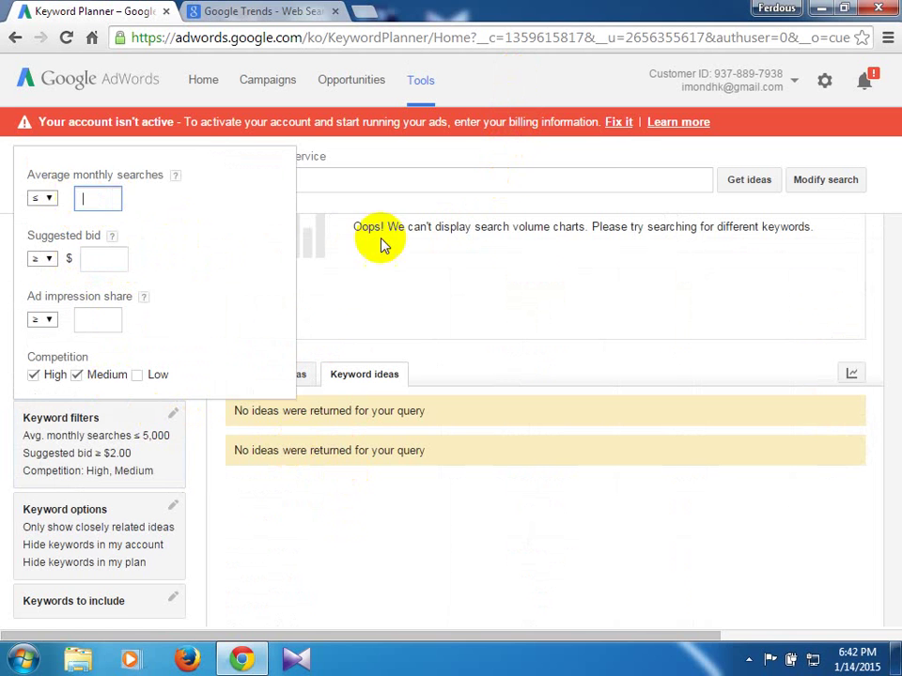
click(592, 158)
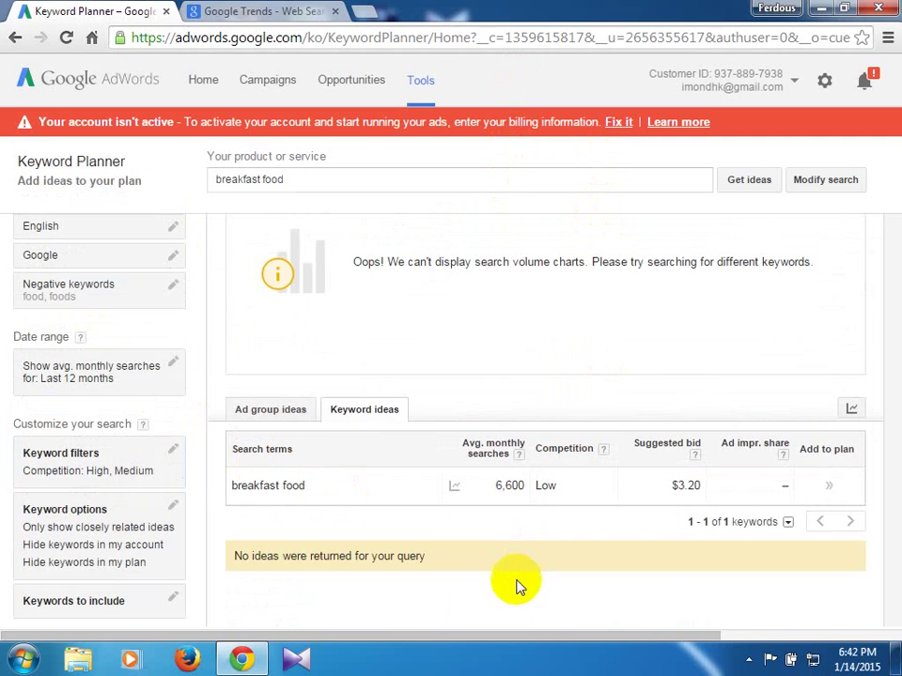
- Deselect the High and Medium competition levels in the keyword filters and apply the change
mouse_move(451, 486)
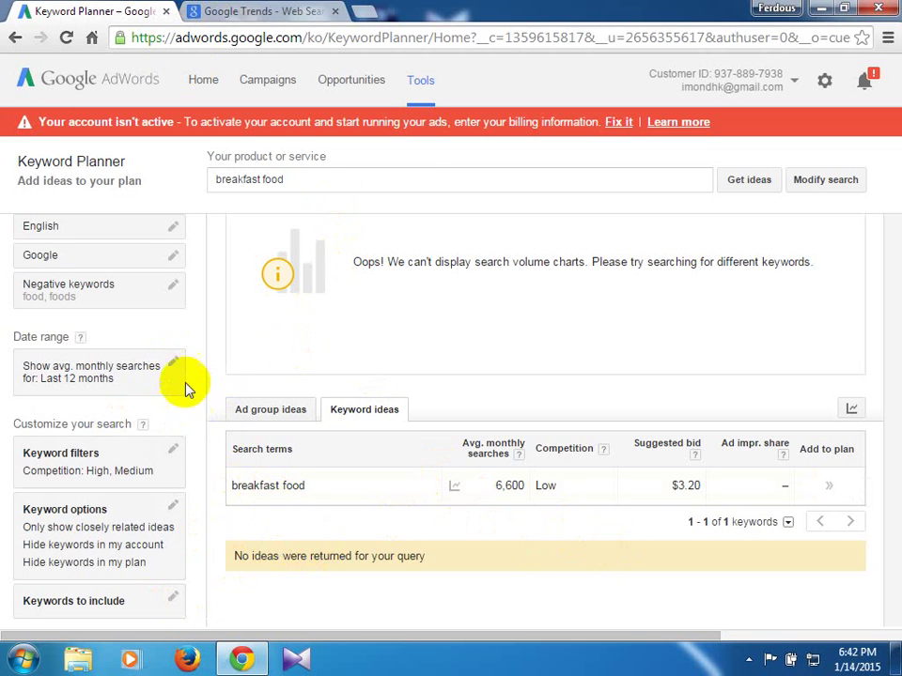
click(173, 451)
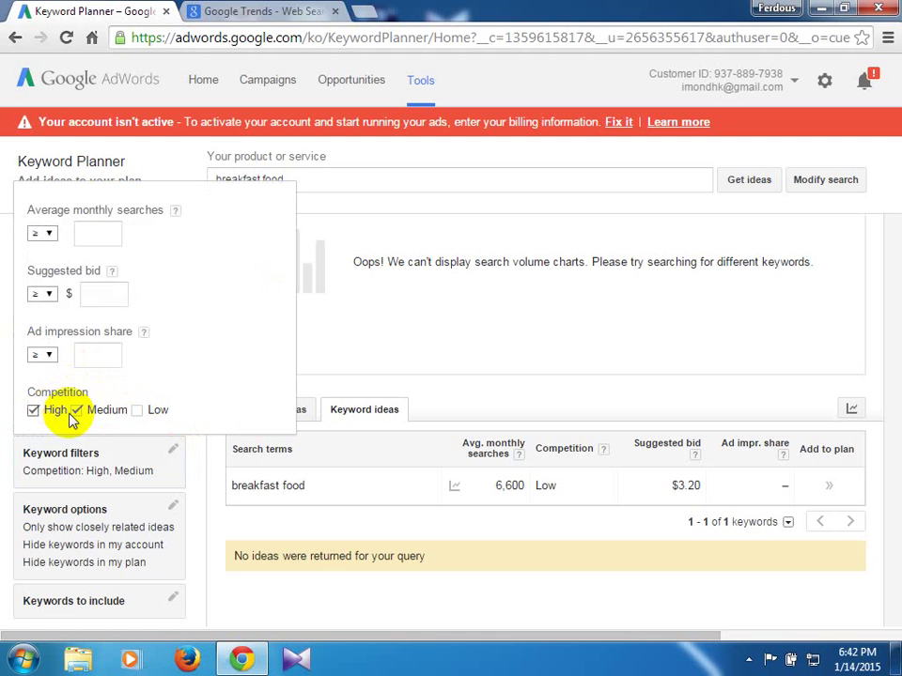
click(76, 409)
click(33, 410)
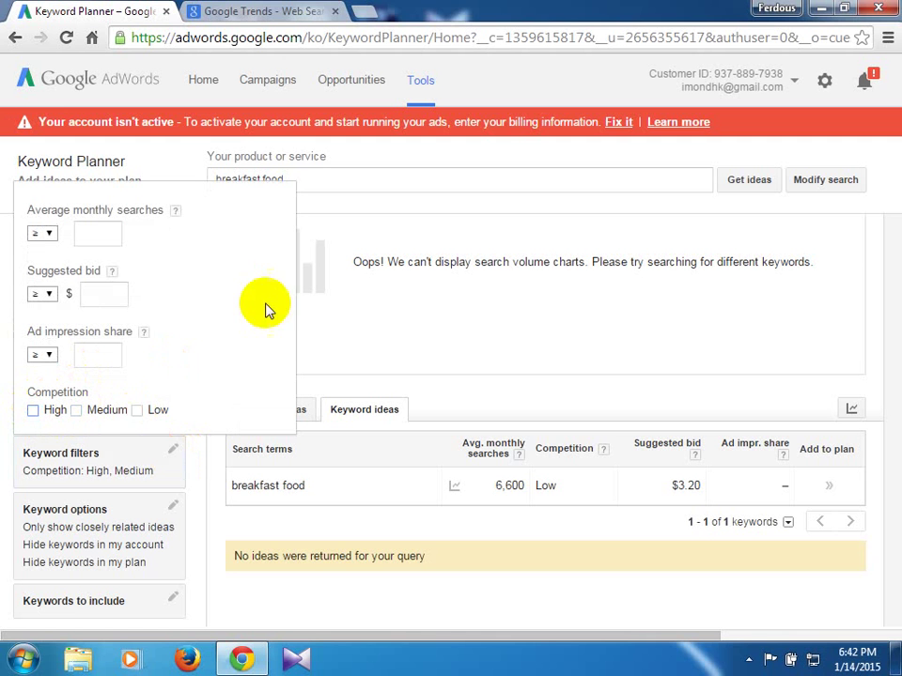
click(508, 153)
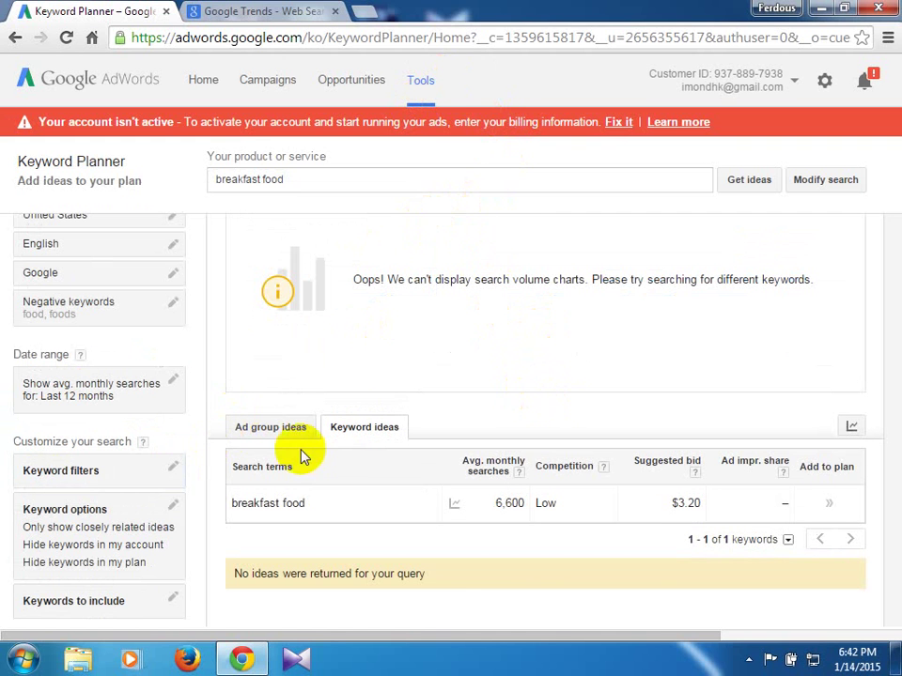
- Turn off the keyword option to only show ideas closely related to the search terms and apply it
click(170, 301)
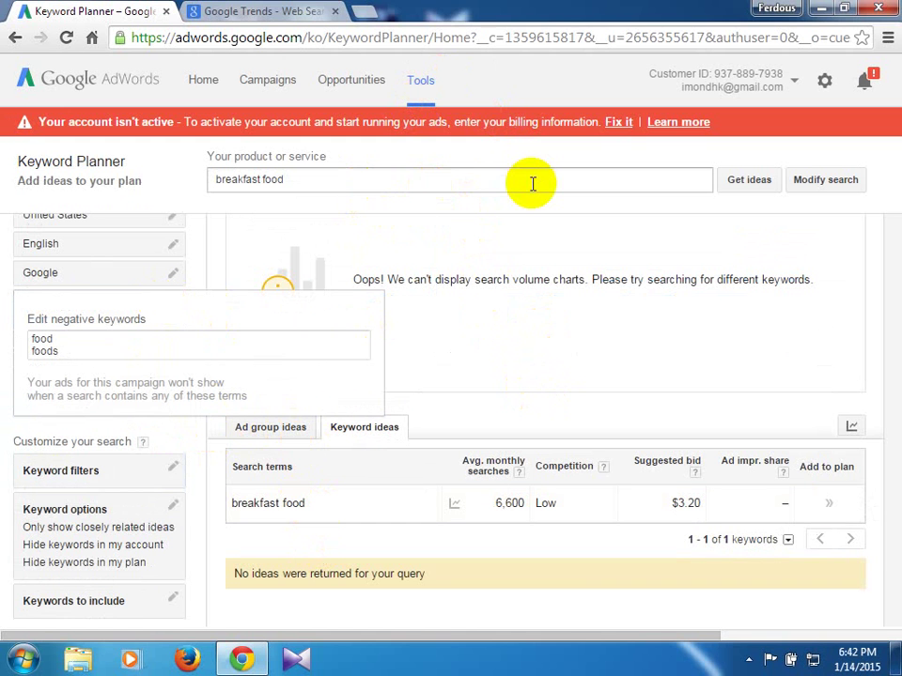
click(174, 512)
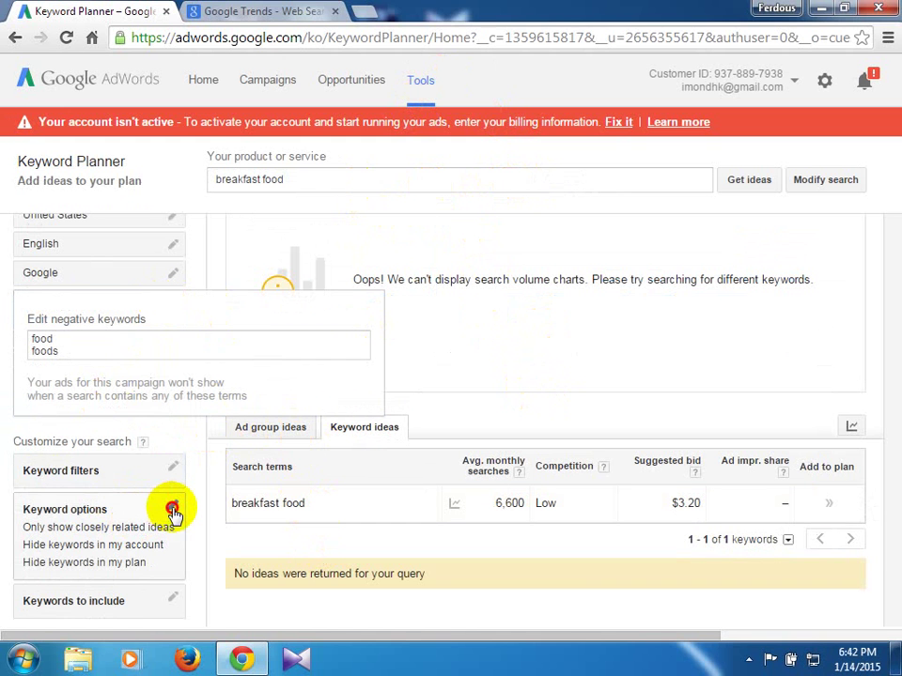
click(177, 507)
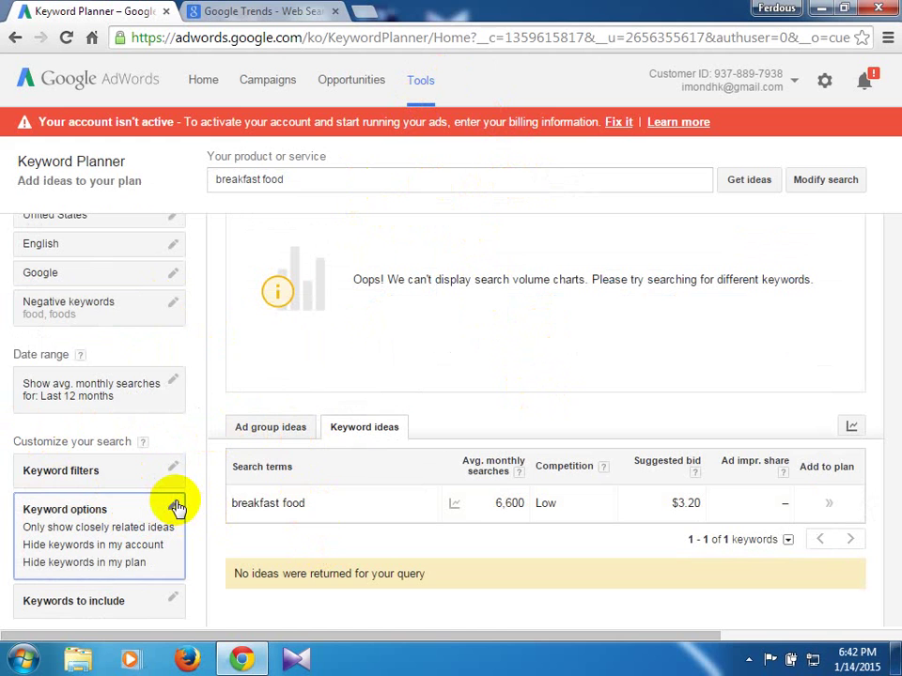
click(177, 507)
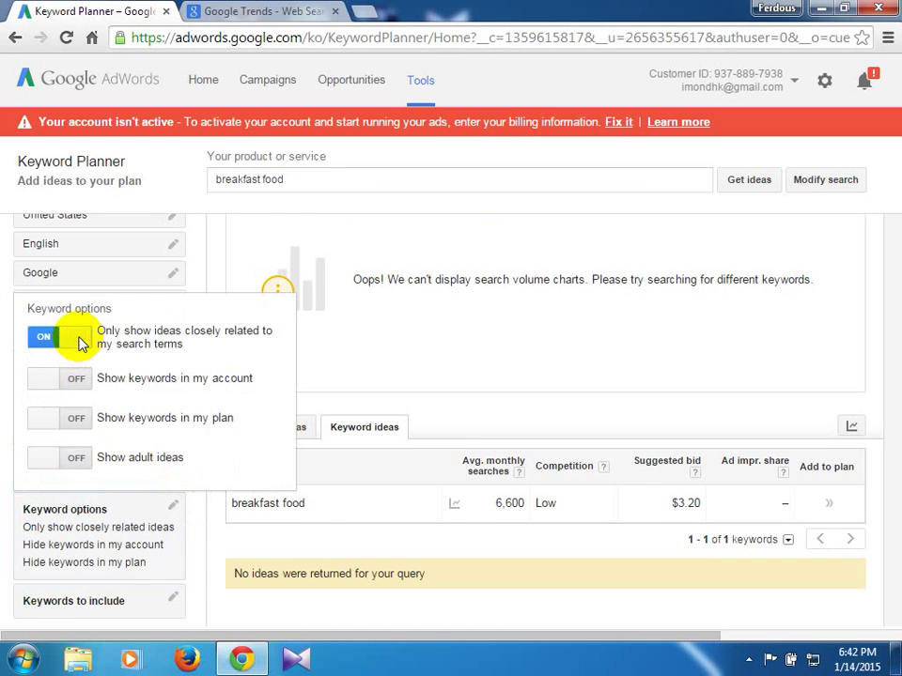
click(73, 338)
click(312, 180)
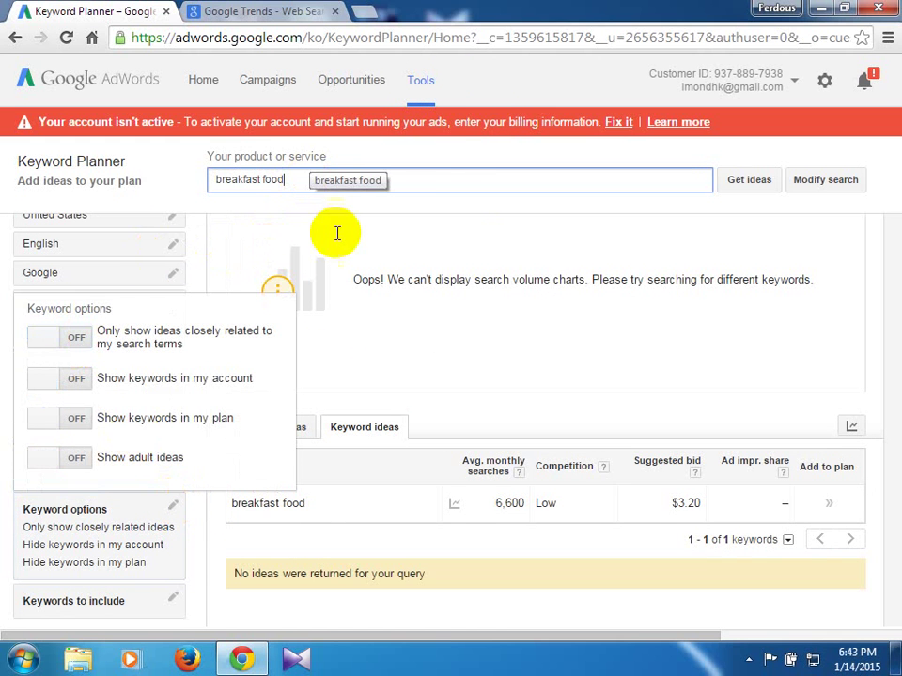
- Remove the negative keywords food and foods and apply the emptied negative keyword list
click(171, 302)
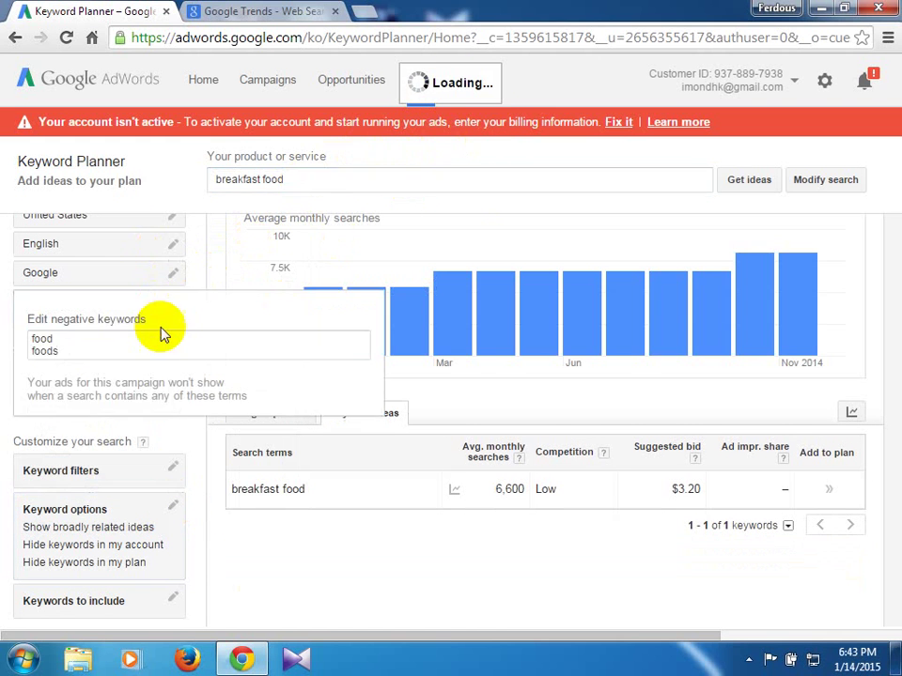
click(140, 343)
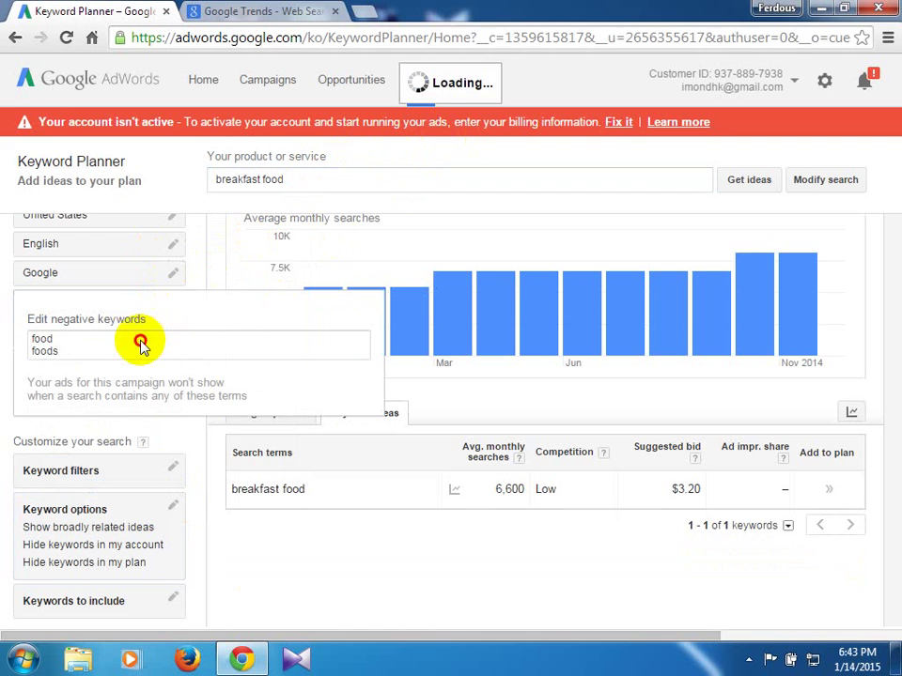
click(47, 344)
key(ctrl+a)
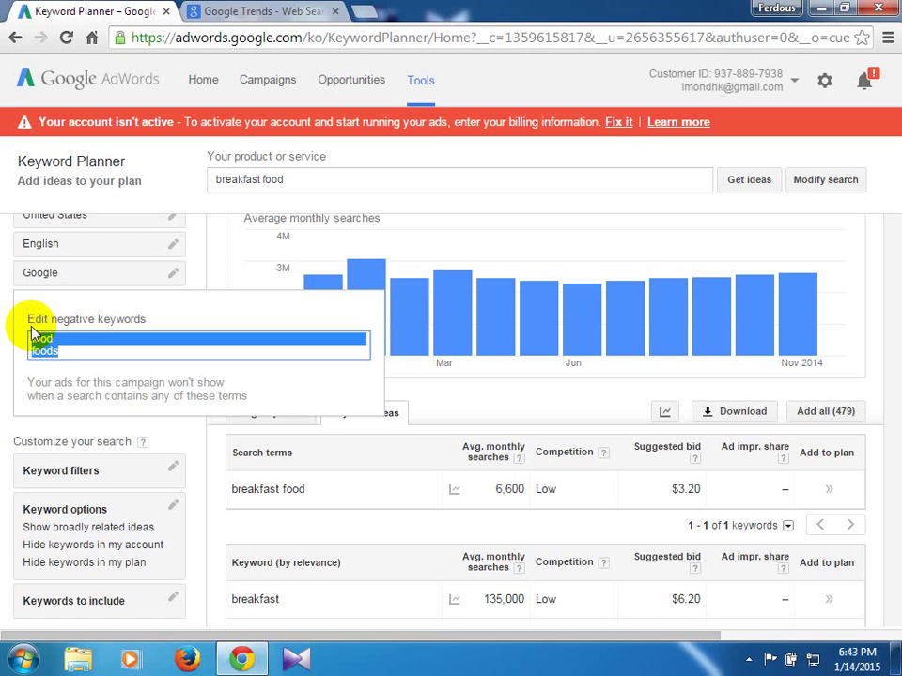
key(BackSpace)
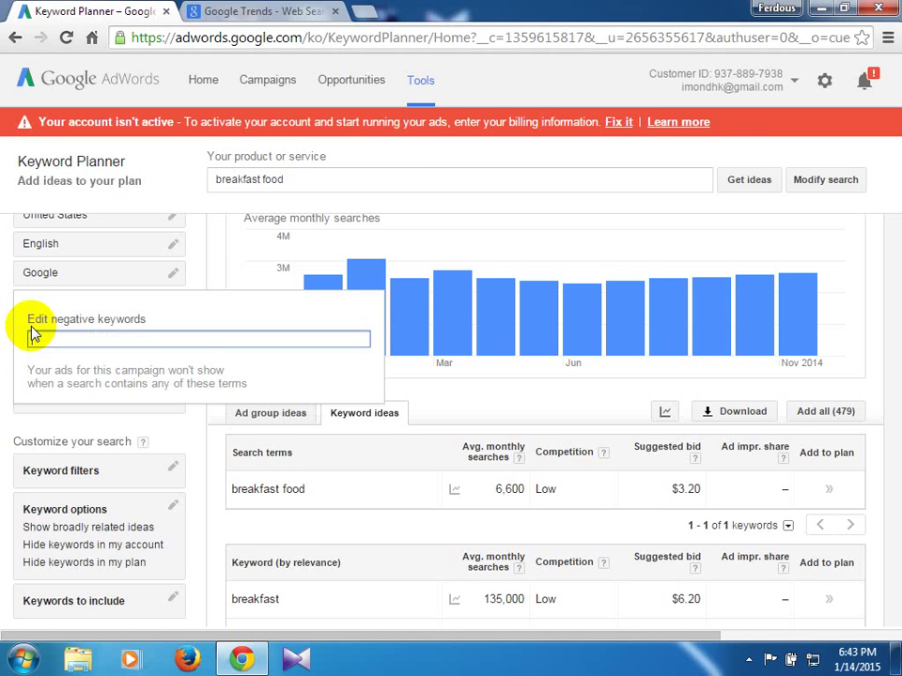
click(350, 157)
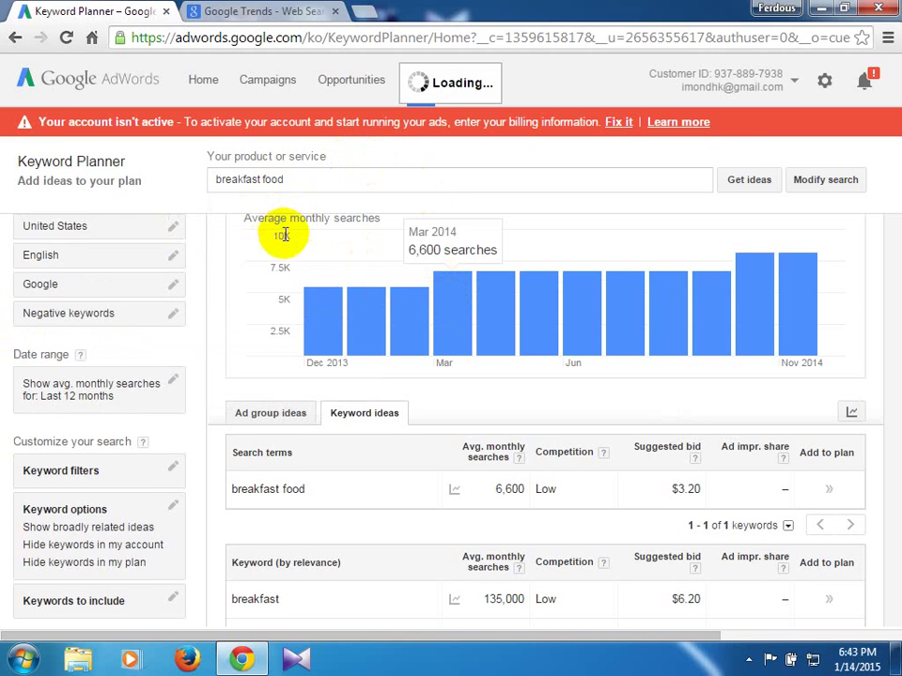
- Replace the product or service search term with "christmas gift ideas" and get keyword ideas for it
scroll(442, 473, down, 1)
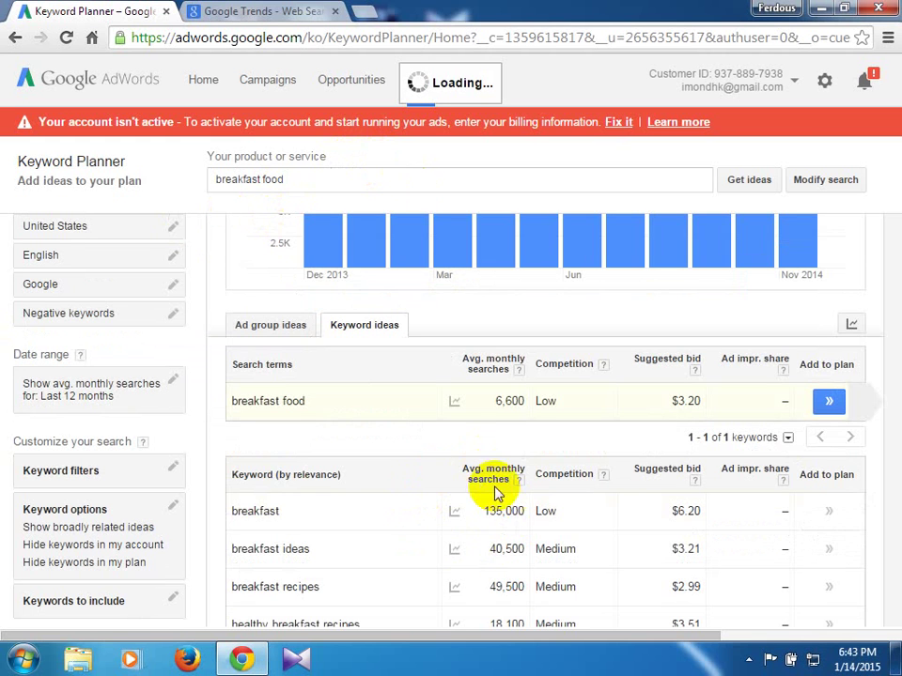
scroll(503, 532, down, 5)
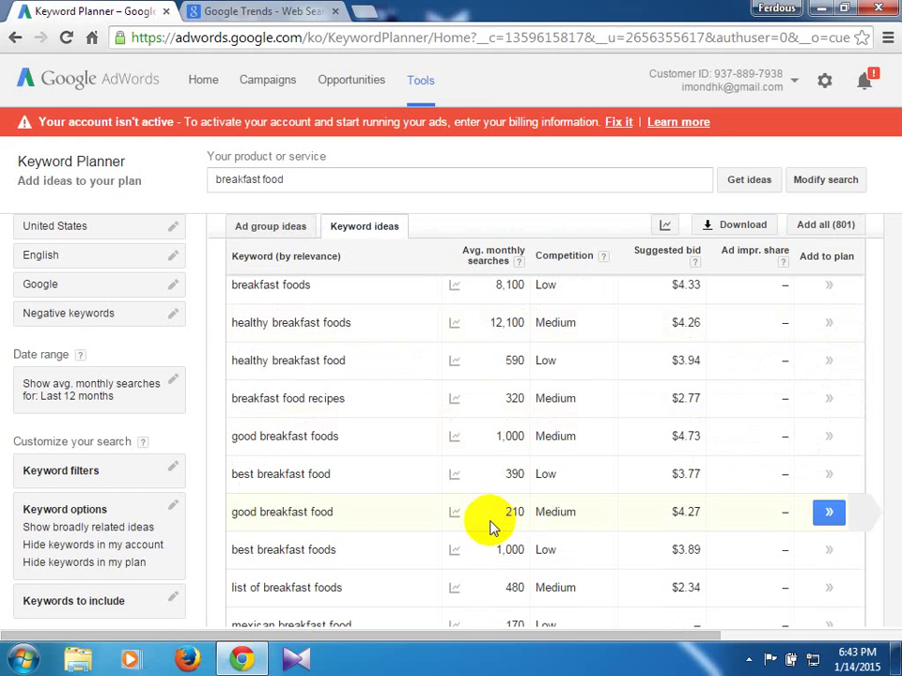
scroll(527, 493, up, 3)
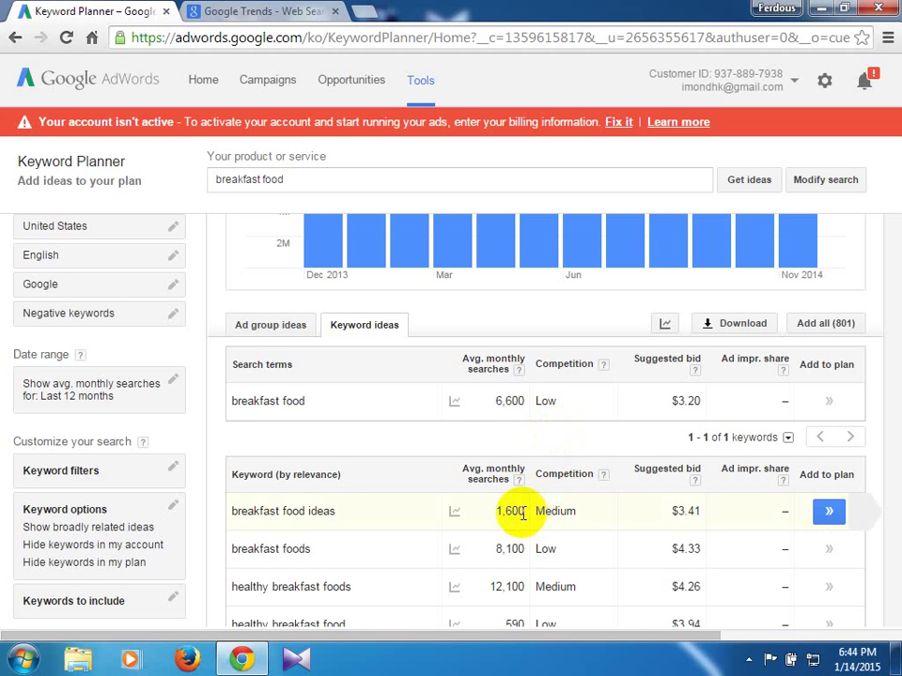
scroll(527, 523, down, 1)
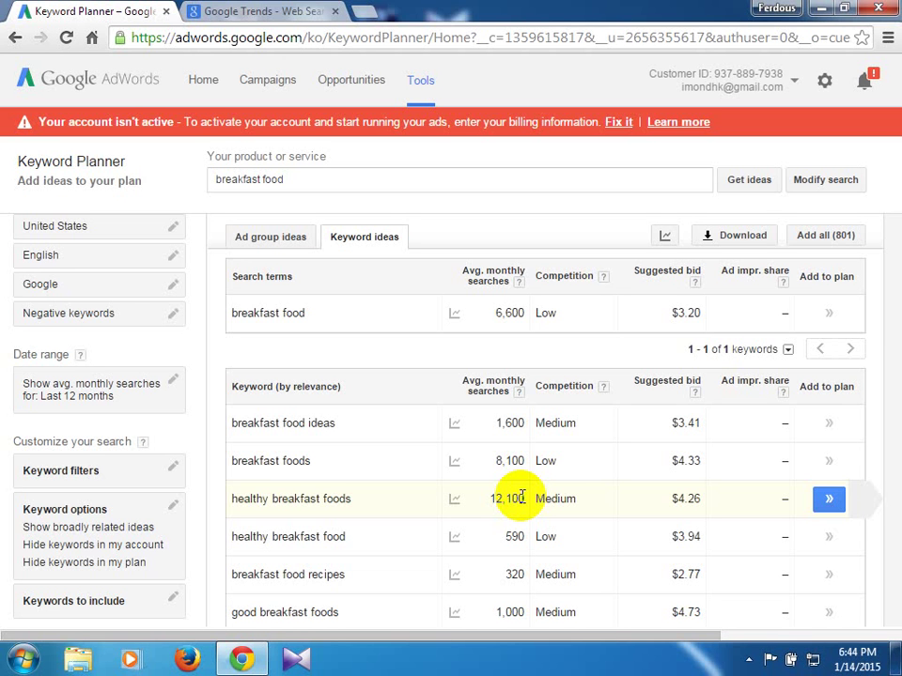
drag(322, 180, 202, 183)
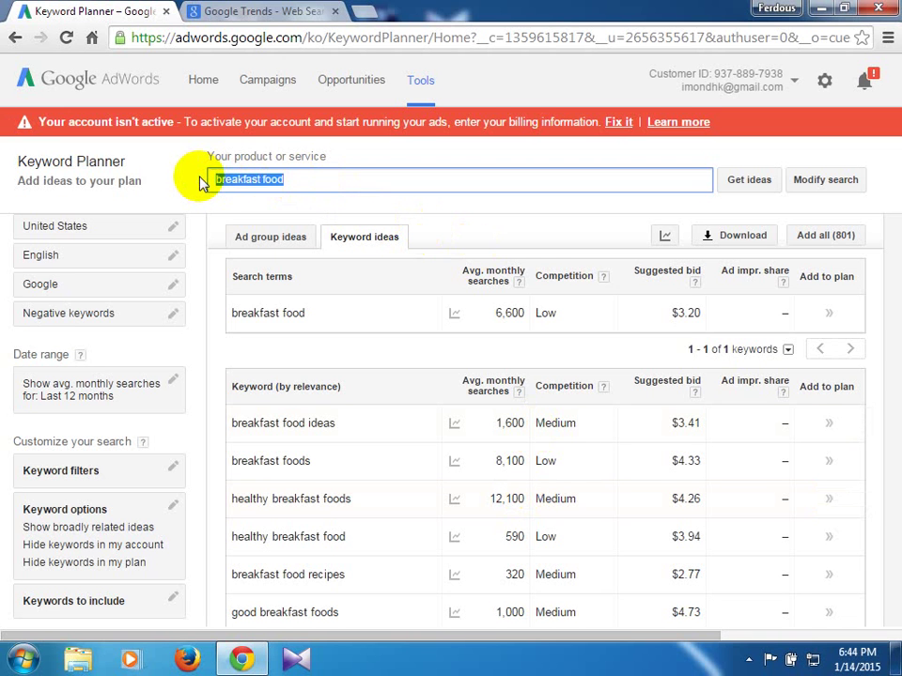
text(cris)
text(t)
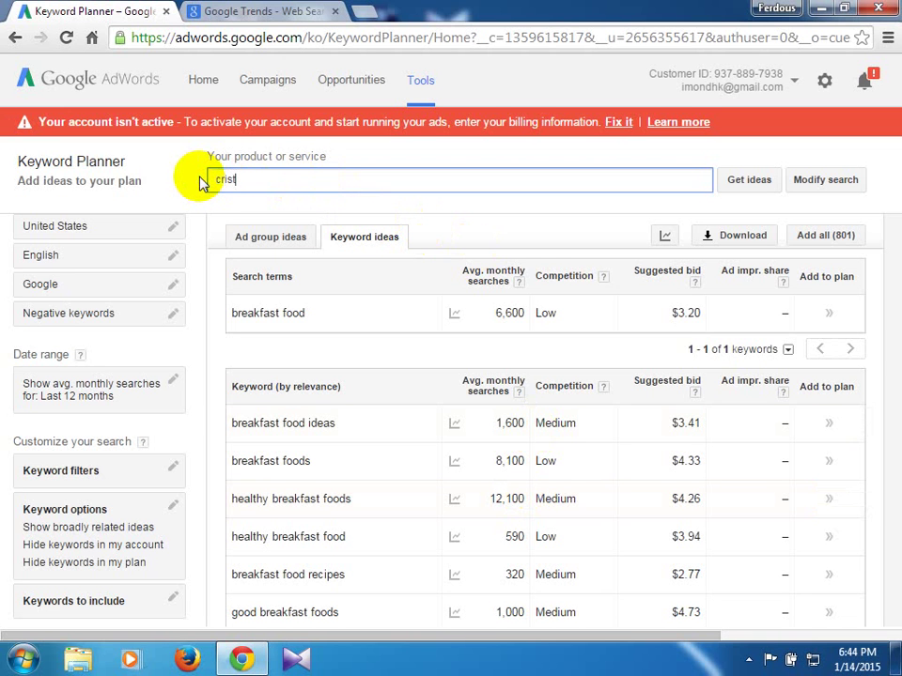
text(mas gift ideas)
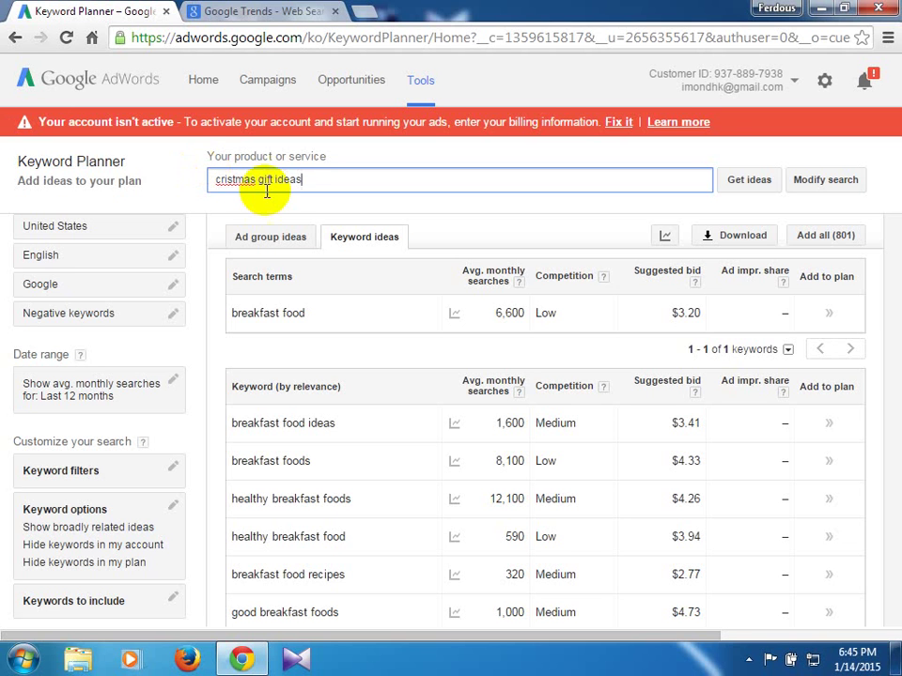
click(219, 179)
text(h)
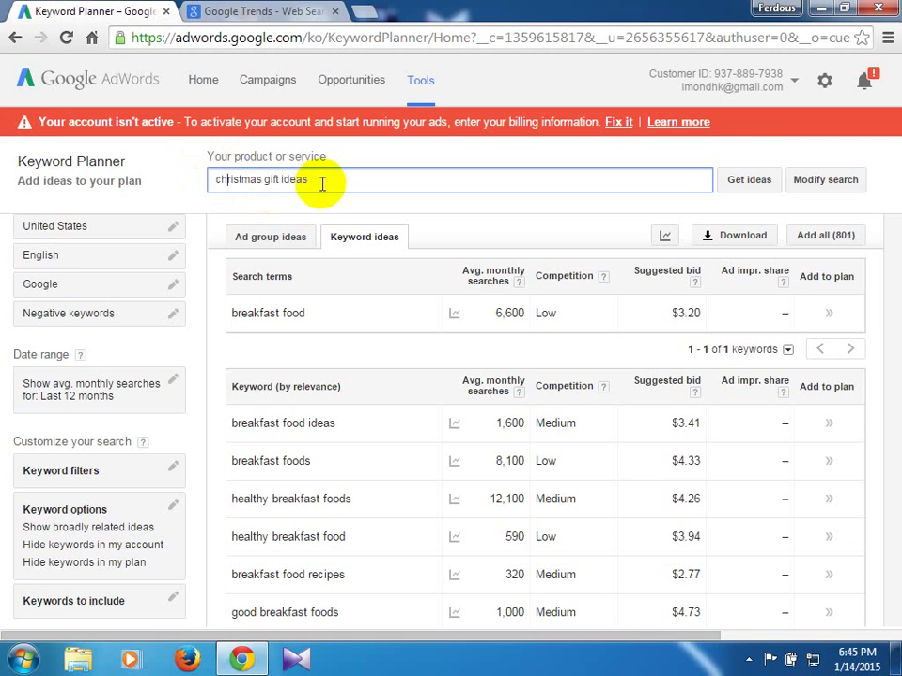
click(749, 180)
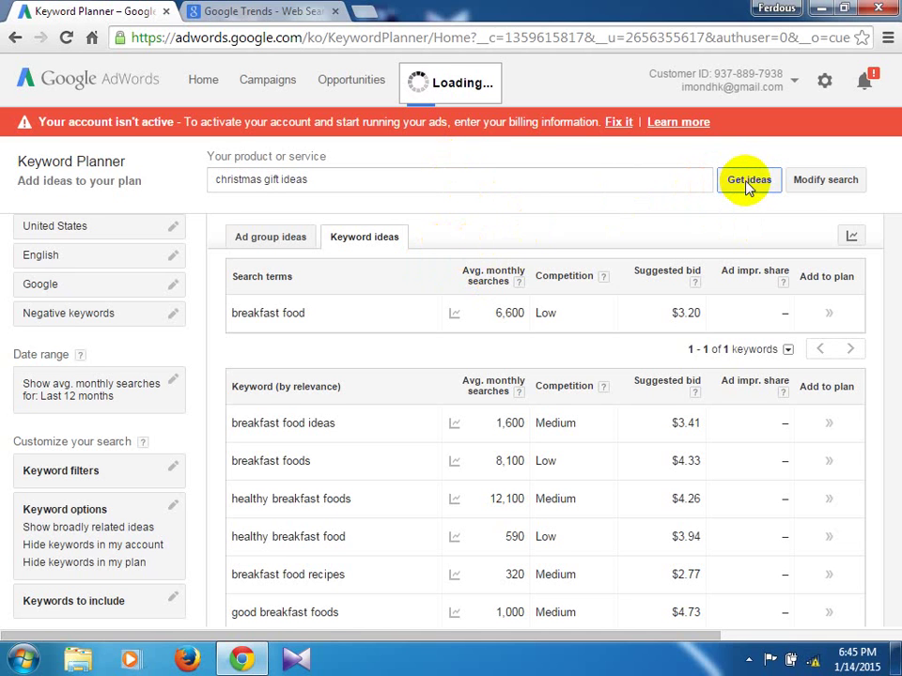
- Check the computer's current network connections and return to the keyword results
click(814, 661)
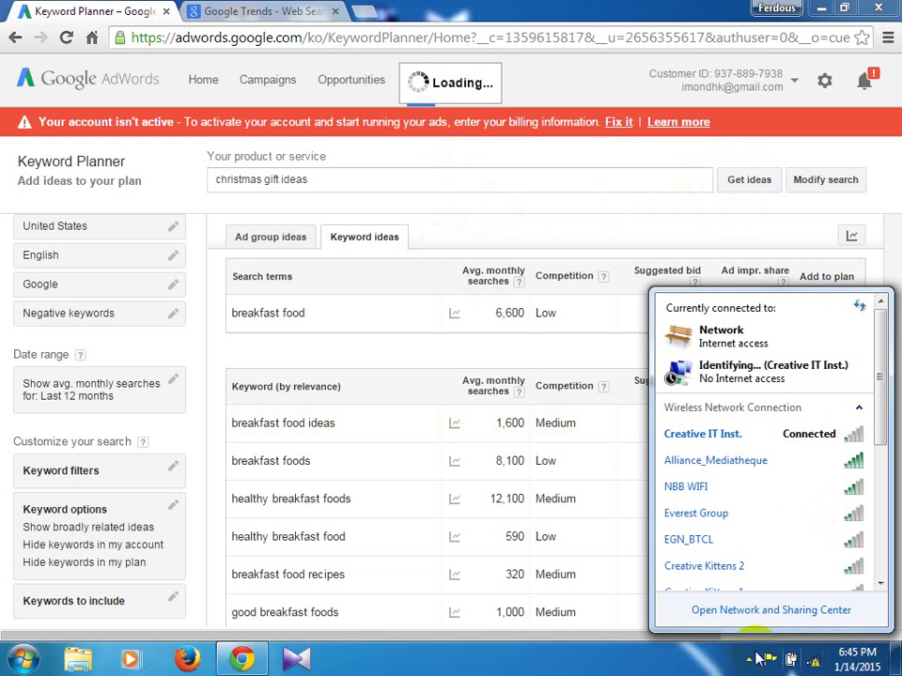
click(709, 660)
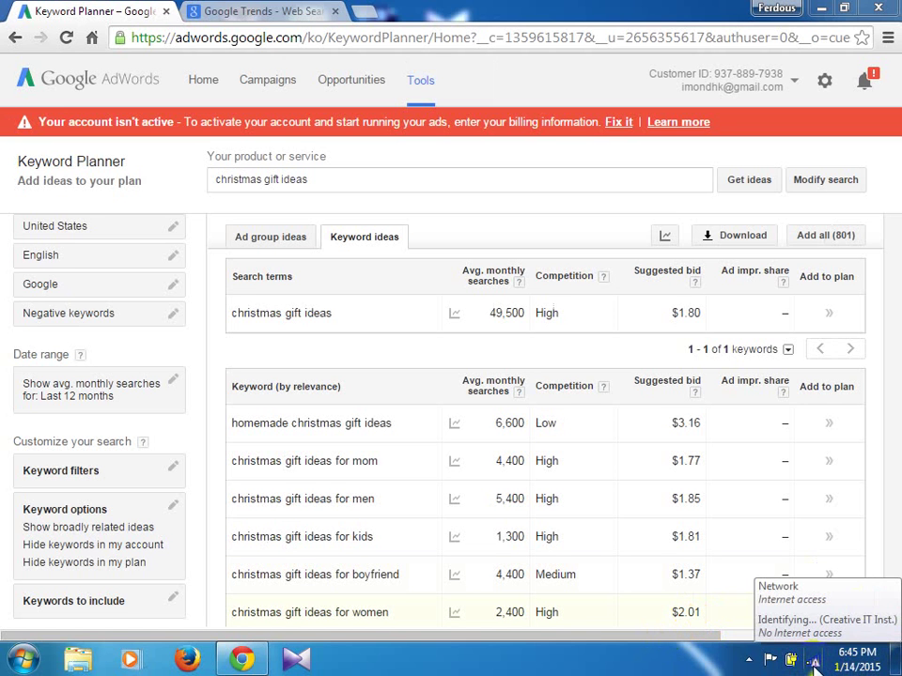
click(813, 661)
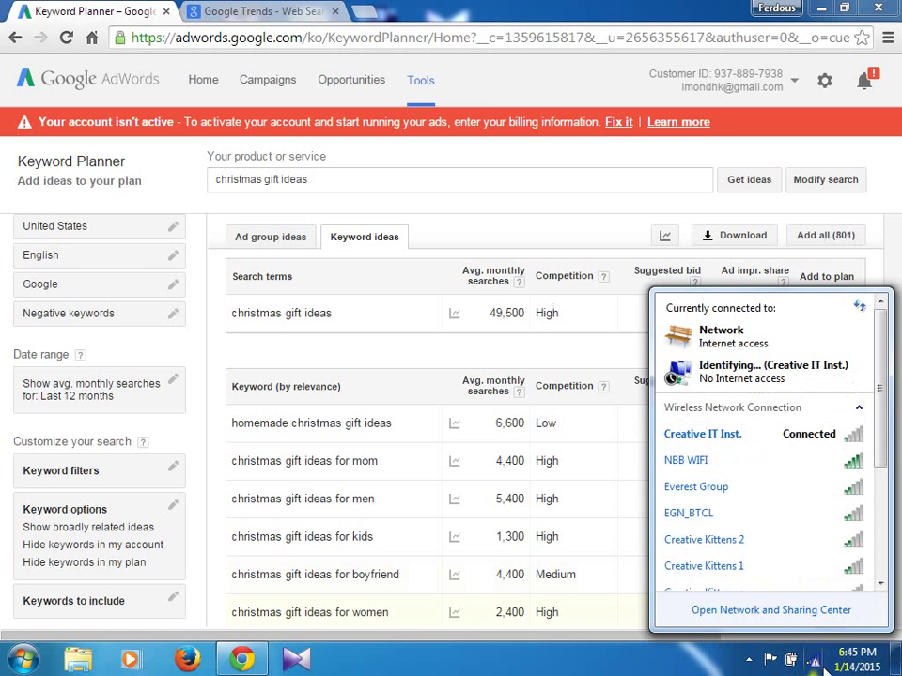
click(71, 16)
- Restrict the christmas gift keyword results to ideas closely related to the search terms and apply the option
scroll(526, 496, down, 2)
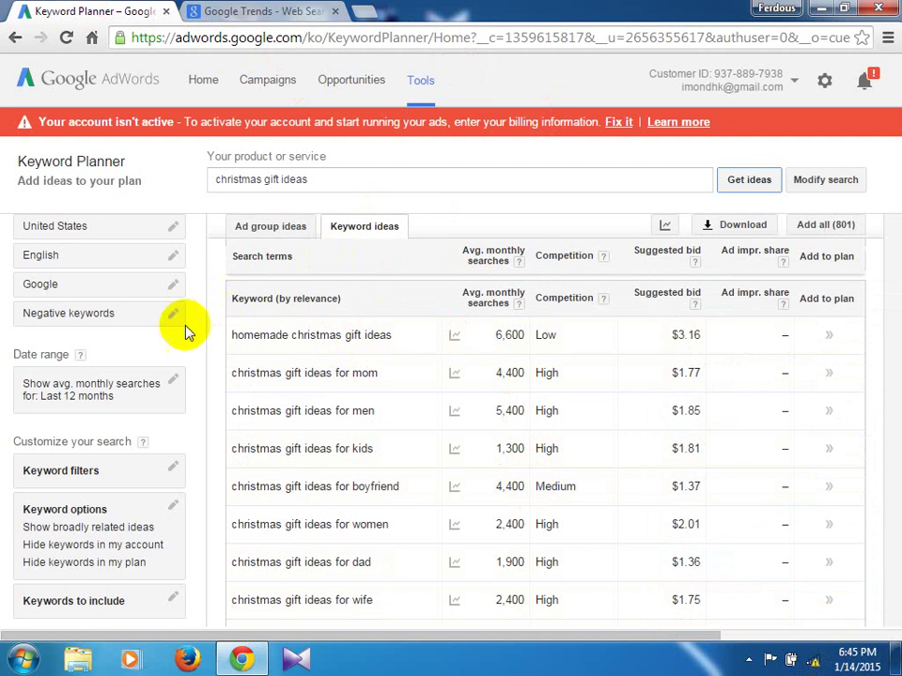
scroll(166, 393, up, 2)
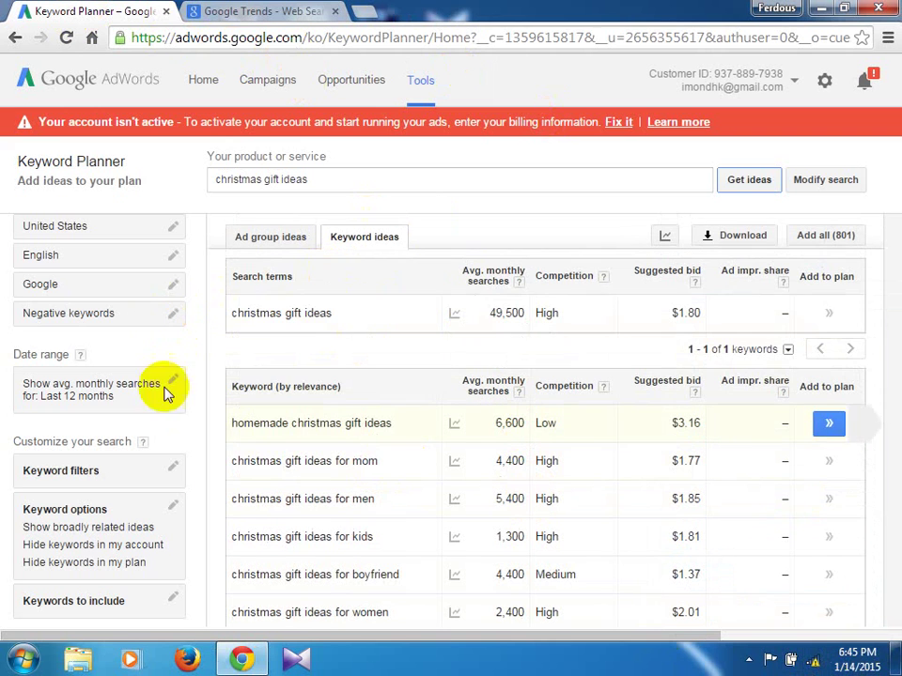
click(174, 509)
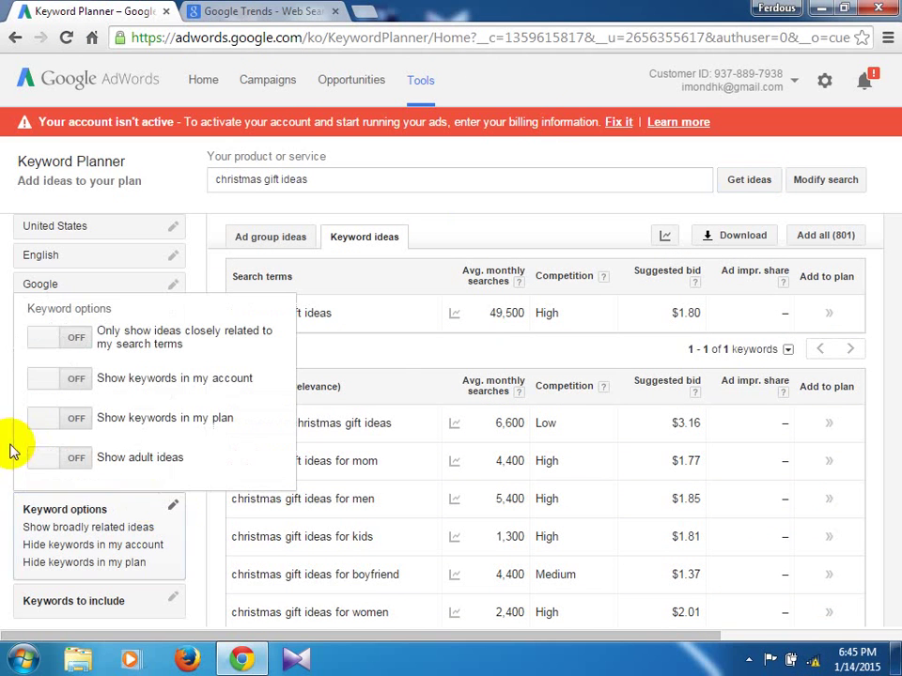
click(44, 344)
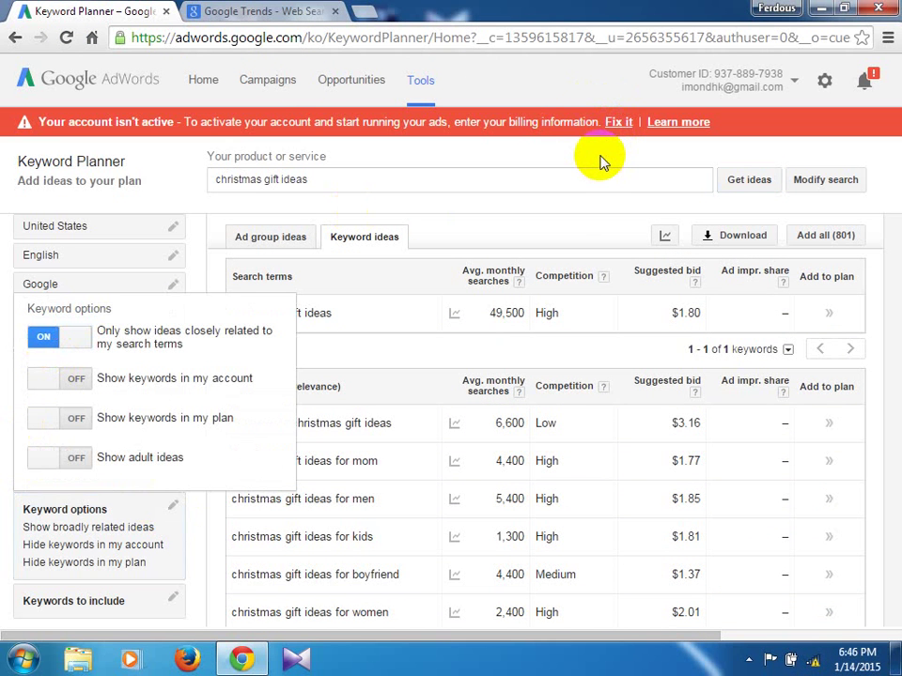
click(487, 316)
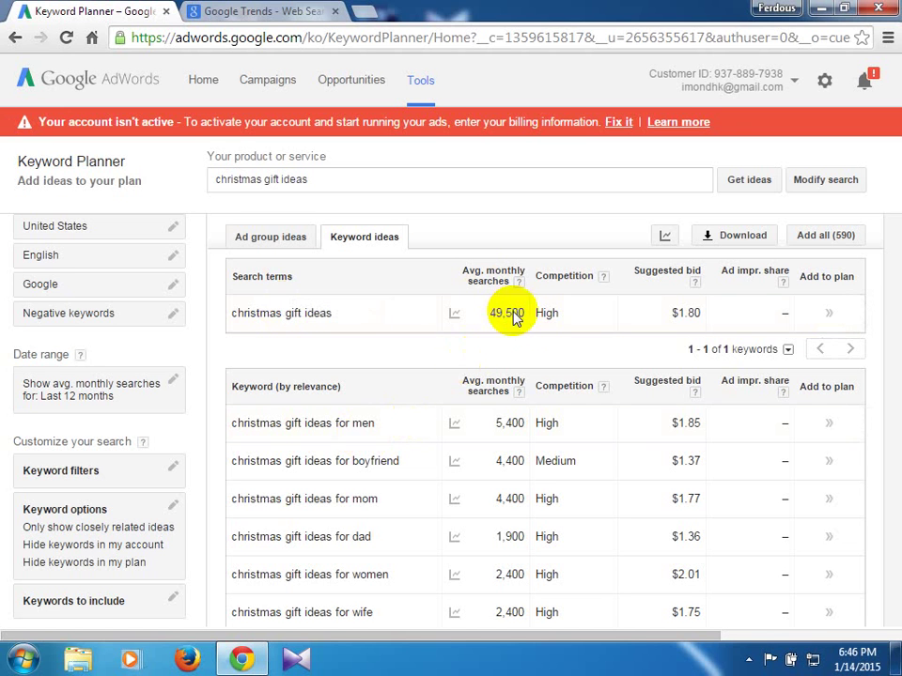
- Examine the monthly search charts for christmas gift ideas and christmas gift ideas for dad in the keyword results
drag(522, 313, 490, 320)
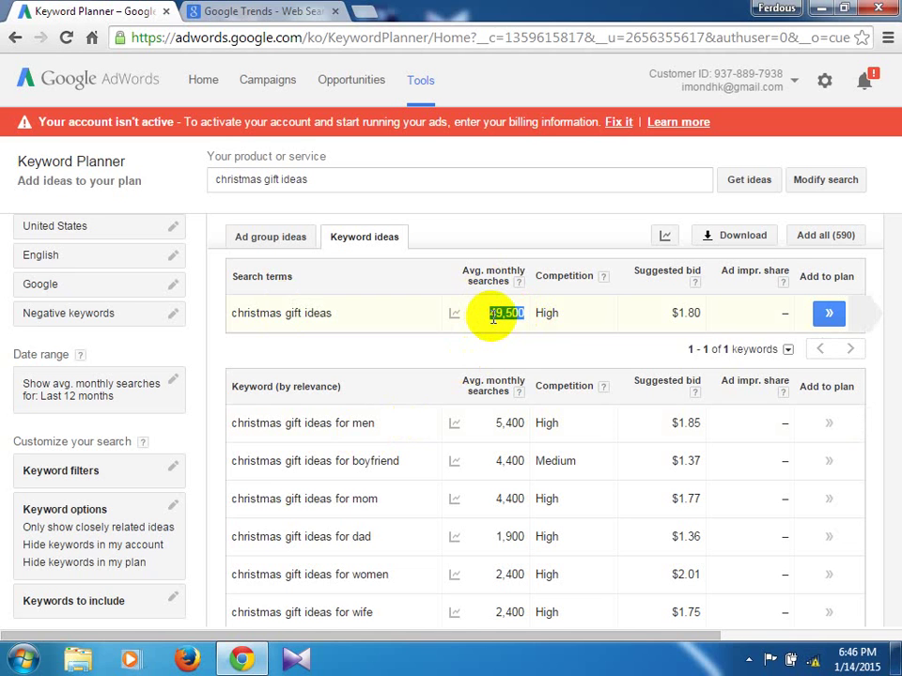
mouse_move(453, 314)
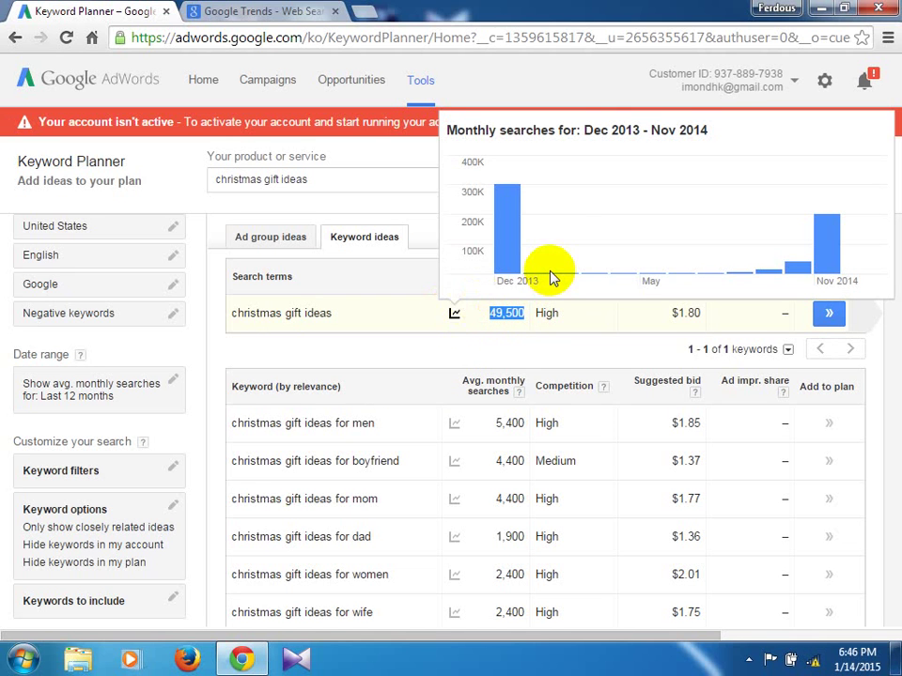
mouse_move(550, 276)
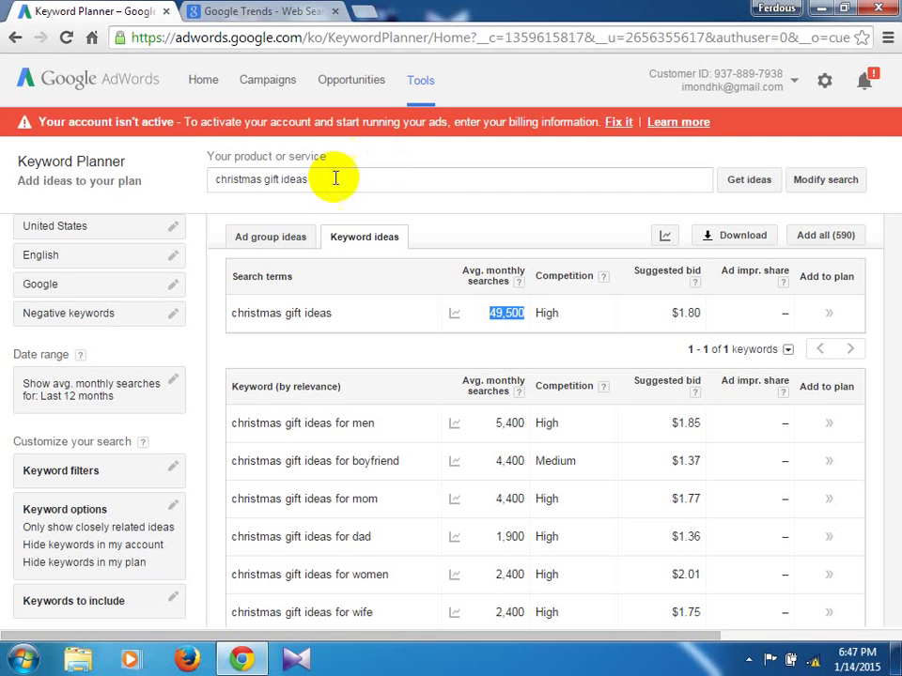
click(509, 316)
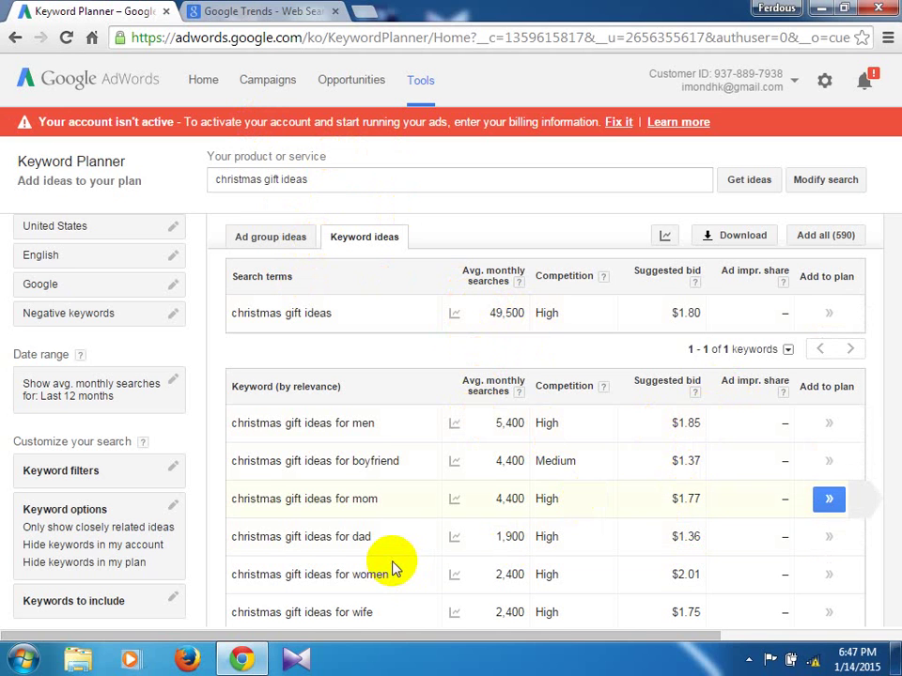
mouse_move(456, 537)
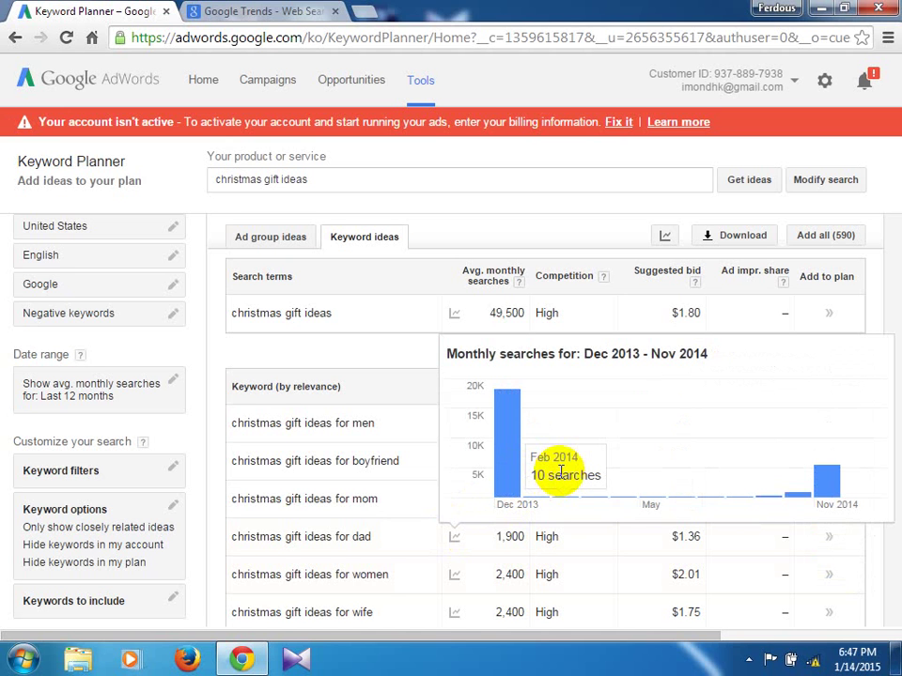
- Replace the product or service search term with "how to lose body fat" and get keyword ideas for it
click(316, 180)
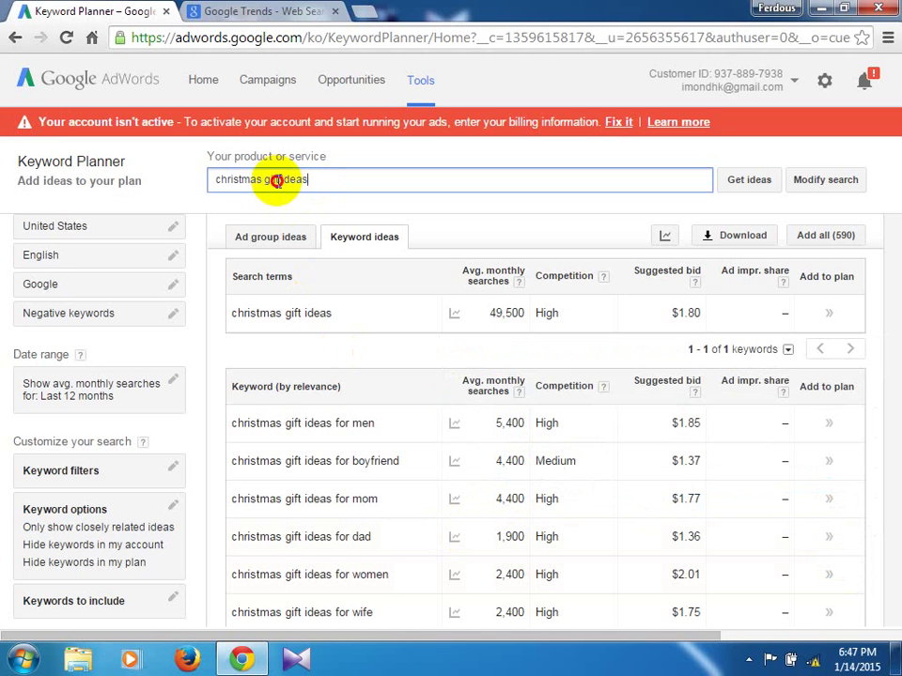
triple_click(276, 182)
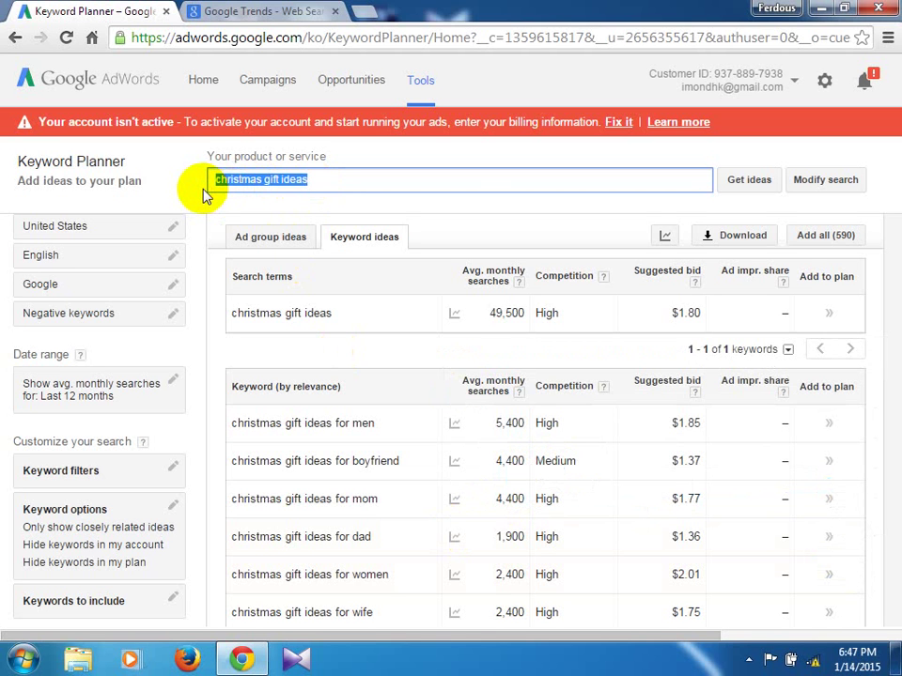
key(BackSpace)
text(how to )
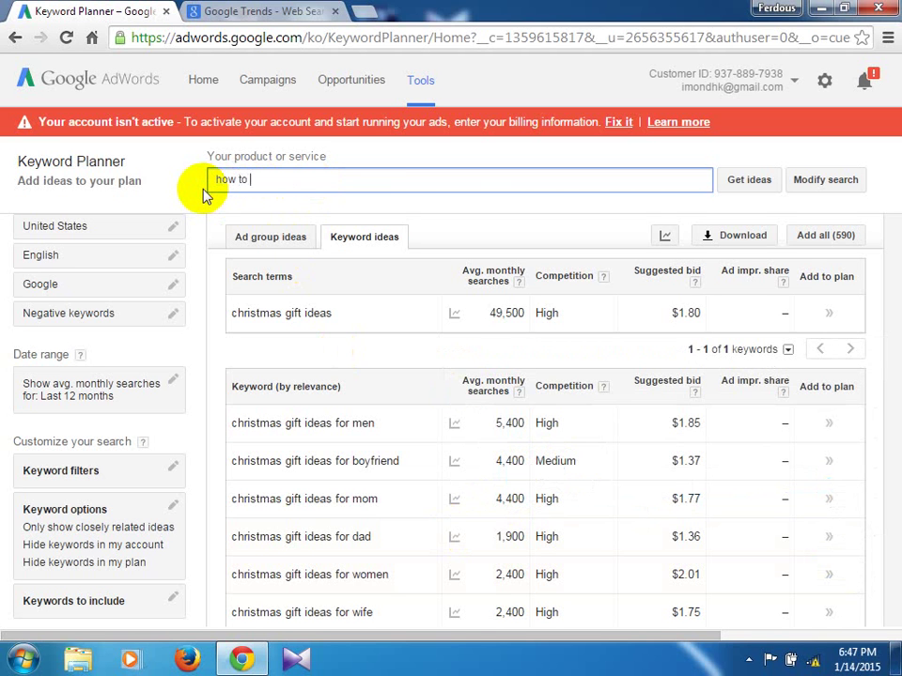
text(lose body fat)
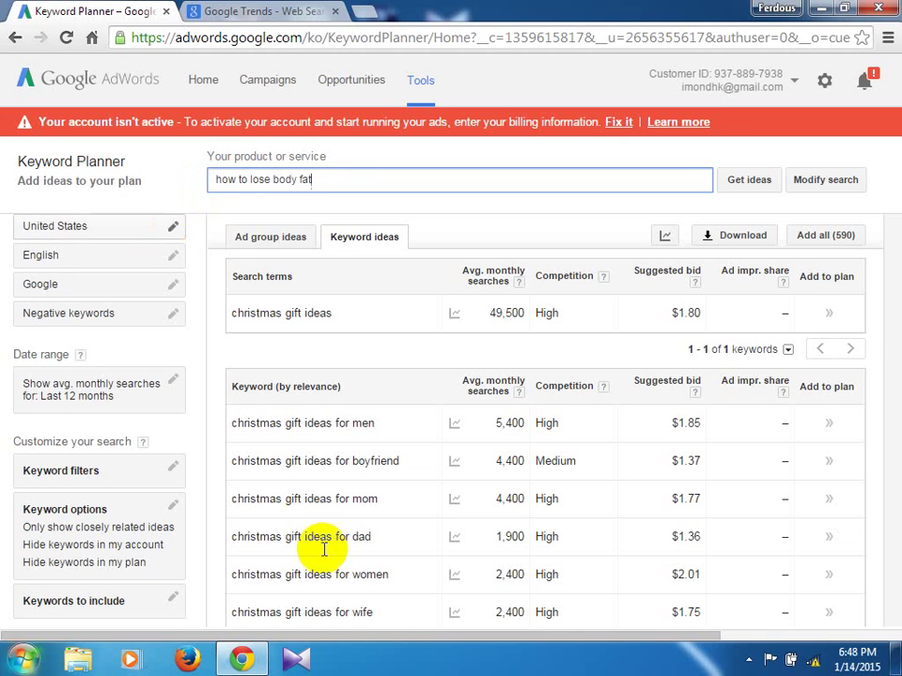
click(744, 178)
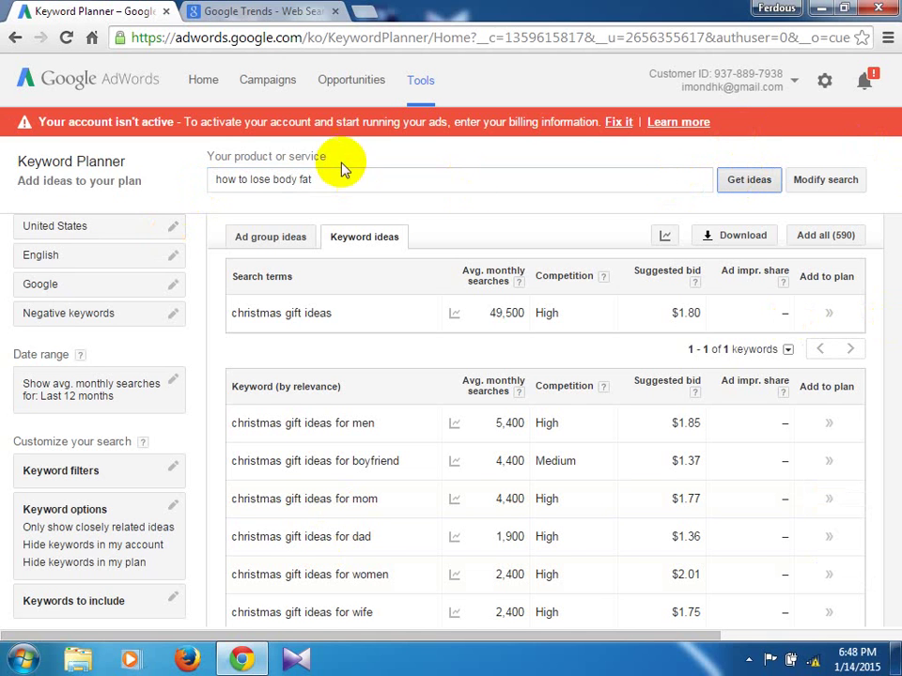
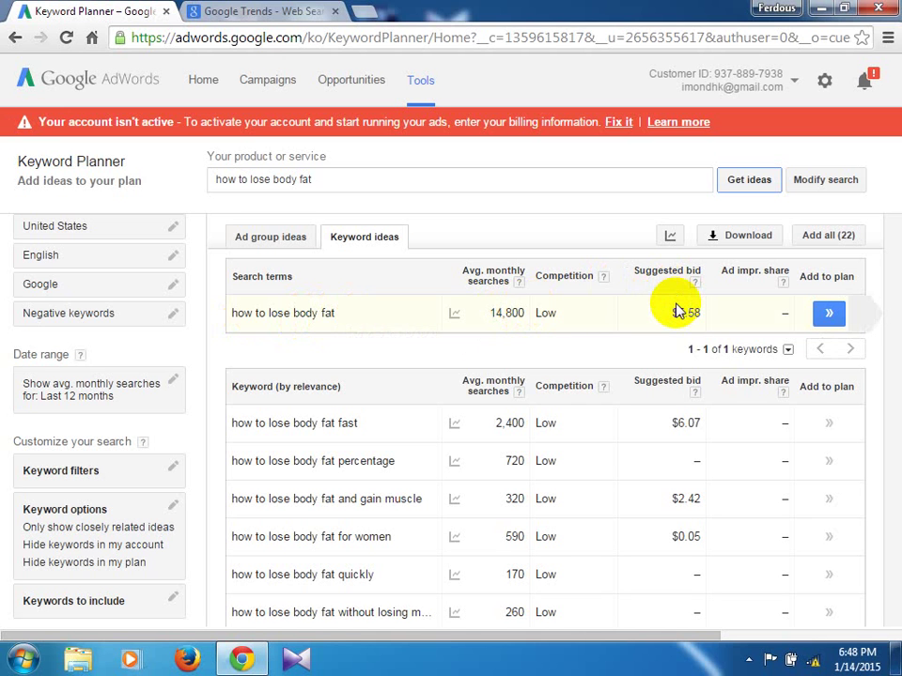
- Copy the search term "how to lose body fat" from the keyword results and switch to Google Trends
click(335, 315)
drag(335, 315, 235, 318)
right_click(235, 317)
click(282, 326)
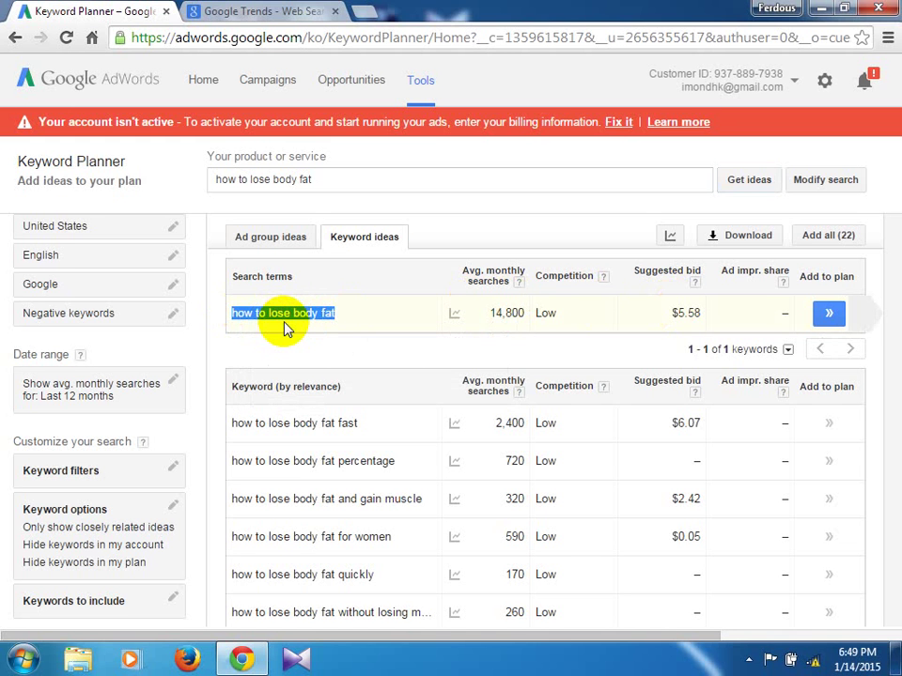
click(262, 9)
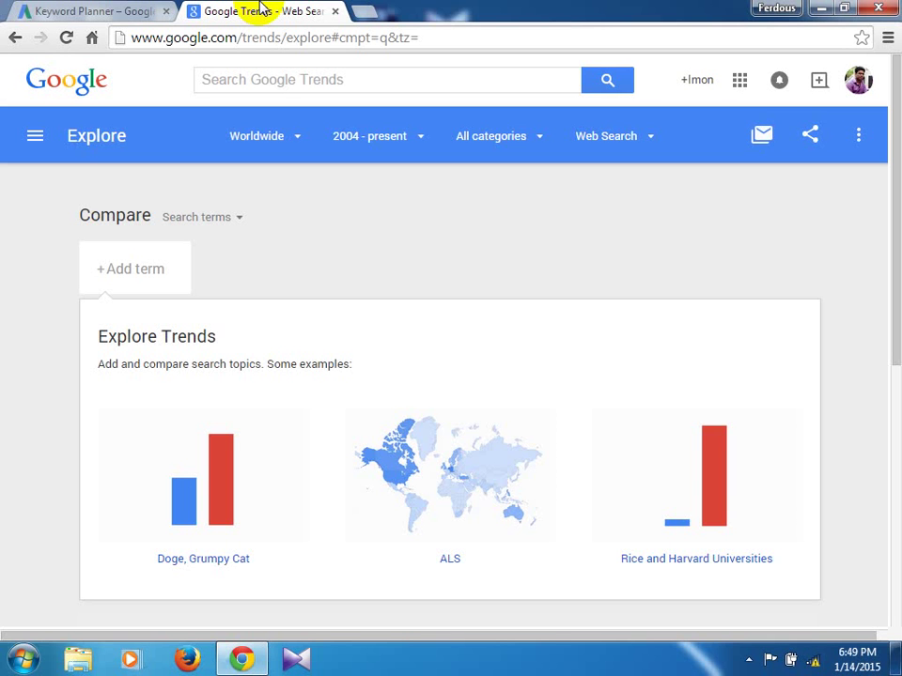
- Add the copied keyword "how to lose body fat" as a search term in the Google Trends comparison
click(145, 271)
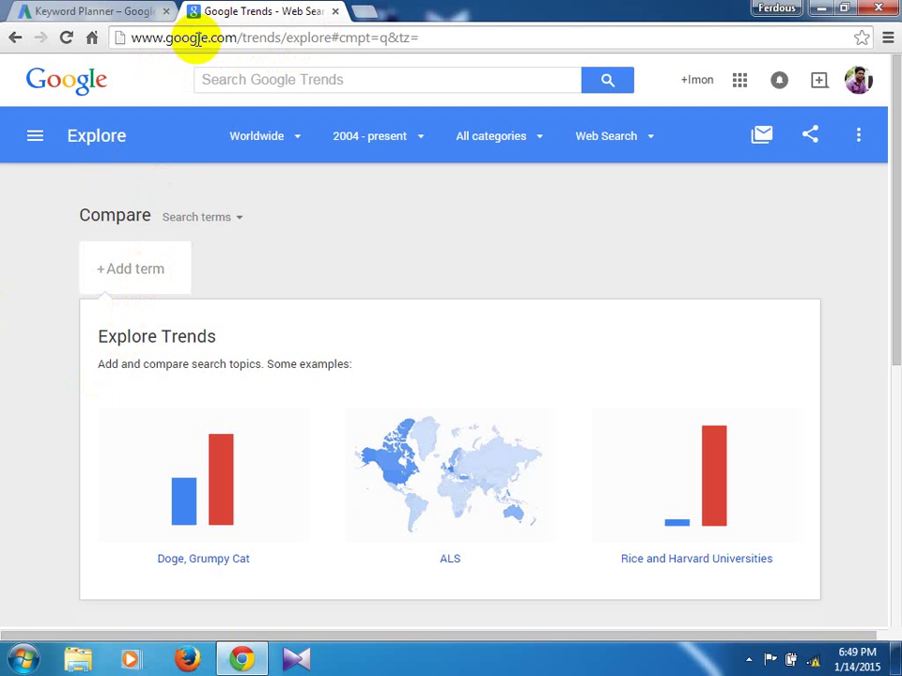
drag(330, 37, 125, 35)
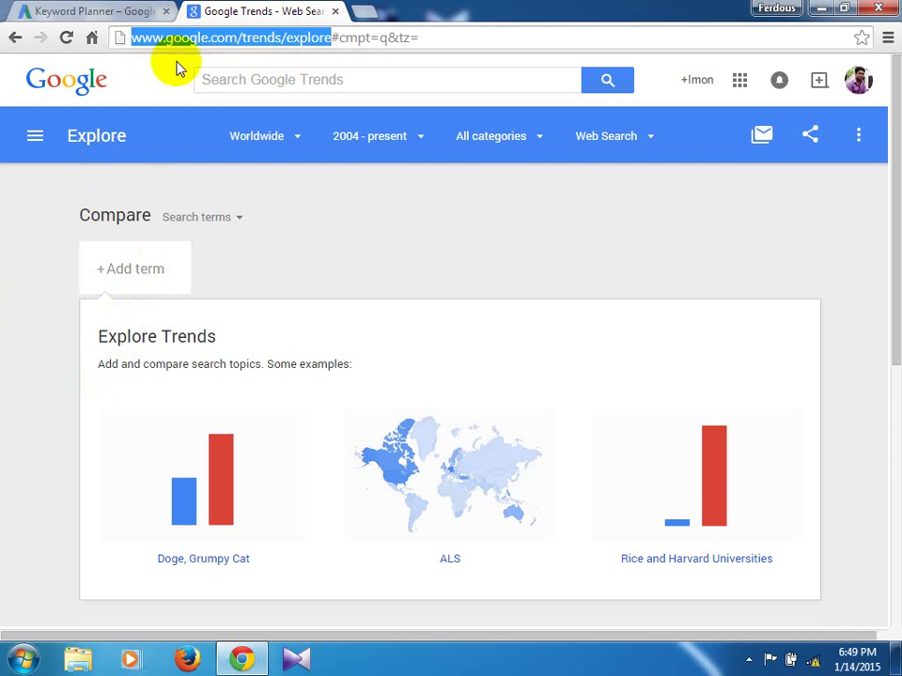
click(146, 275)
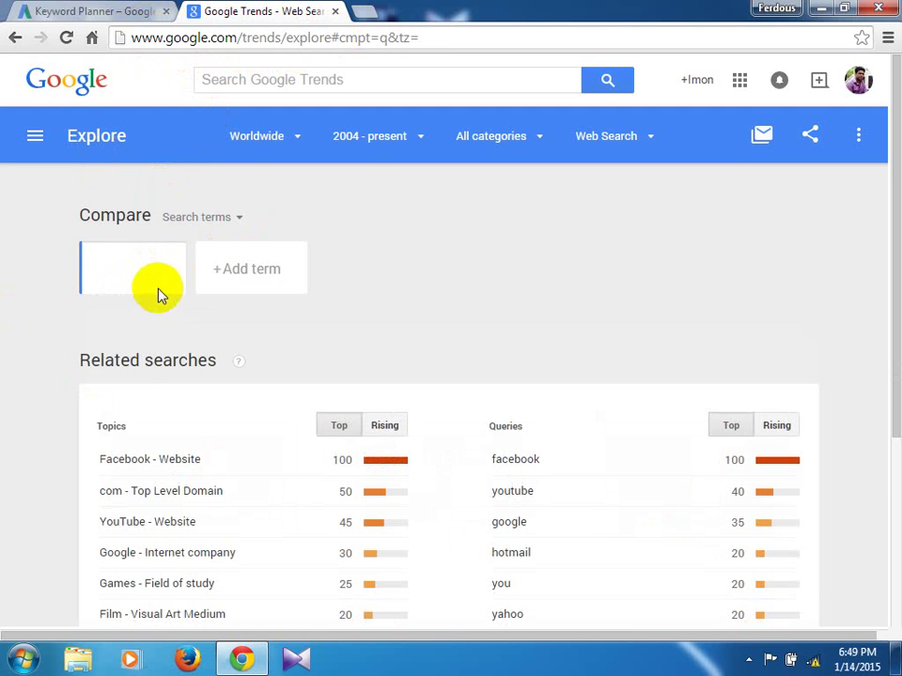
right_click(132, 269)
click(127, 270)
click(126, 269)
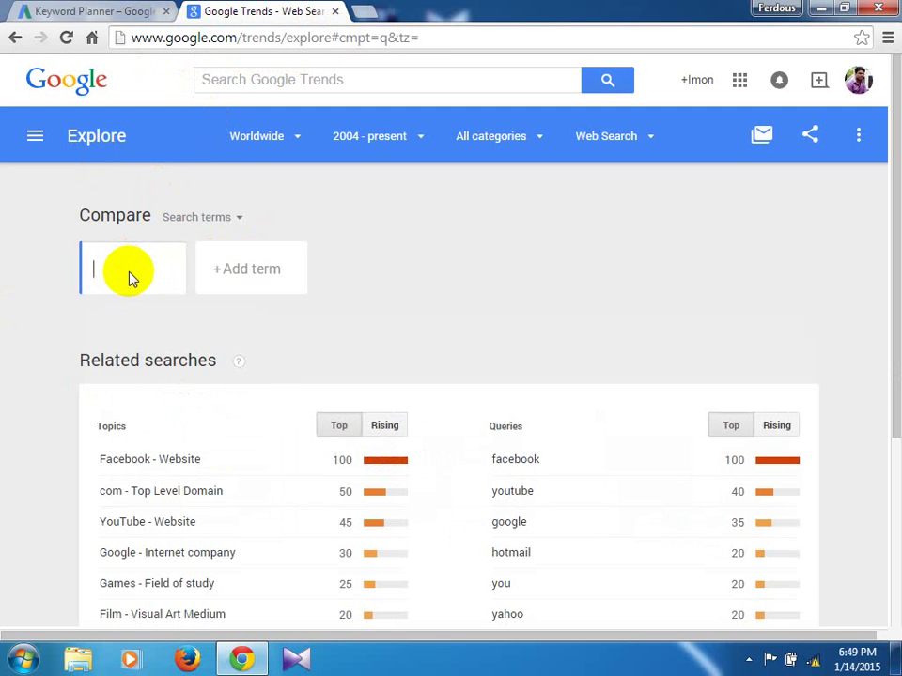
key(ctrl+v)
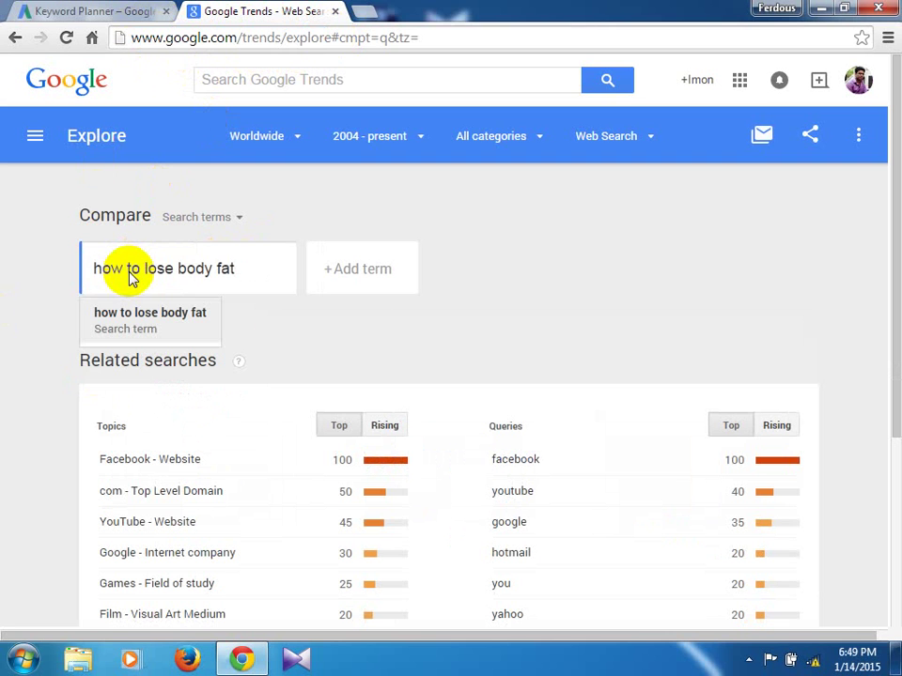
- Set the trend's time range to Past 12 months and review its interest over time and regional interest
click(414, 139)
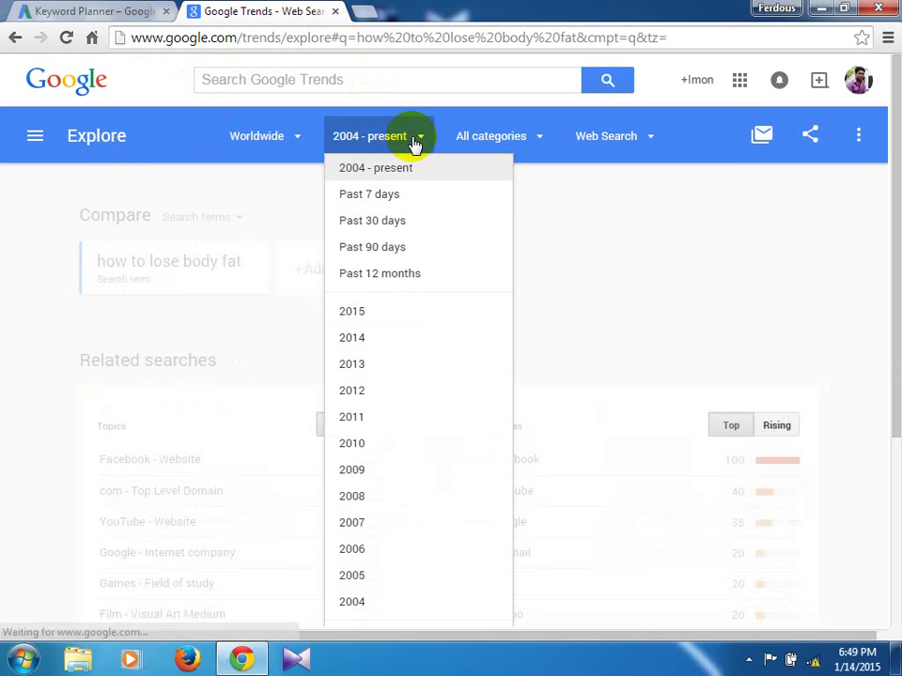
click(396, 286)
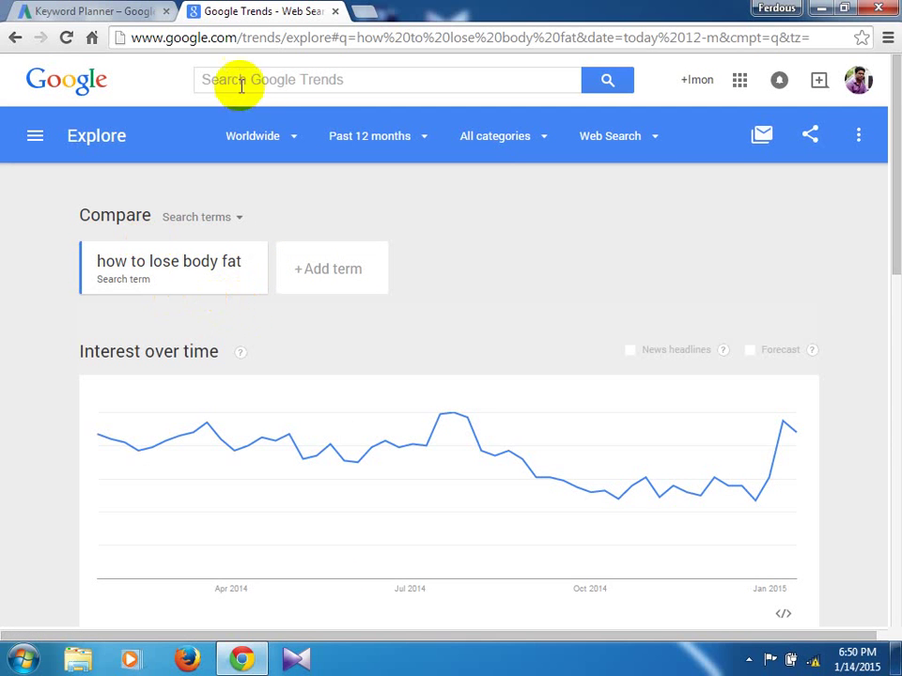
scroll(465, 294, down, 5)
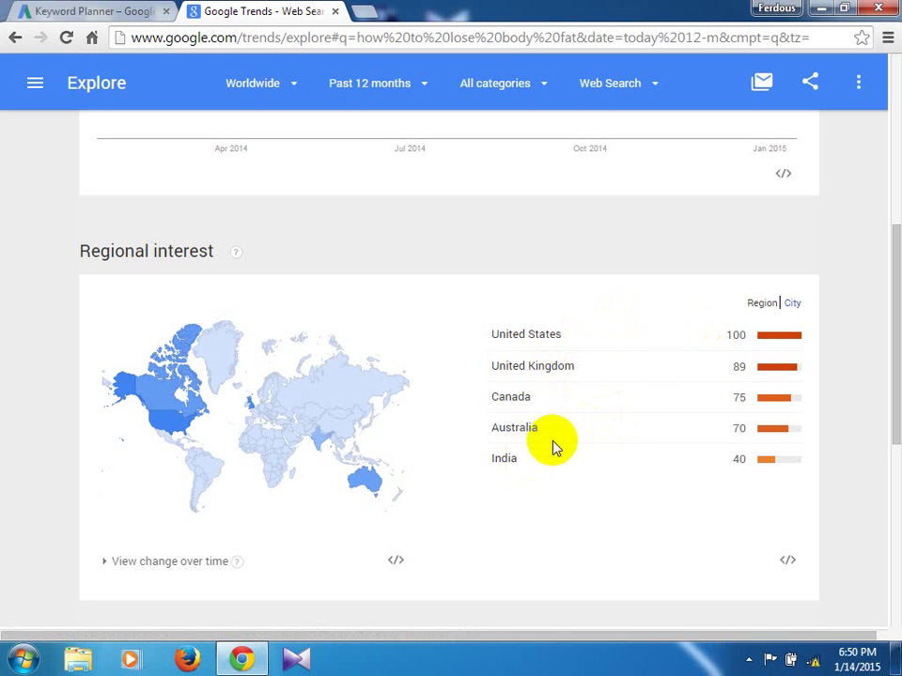
scroll(291, 474, up, 5)
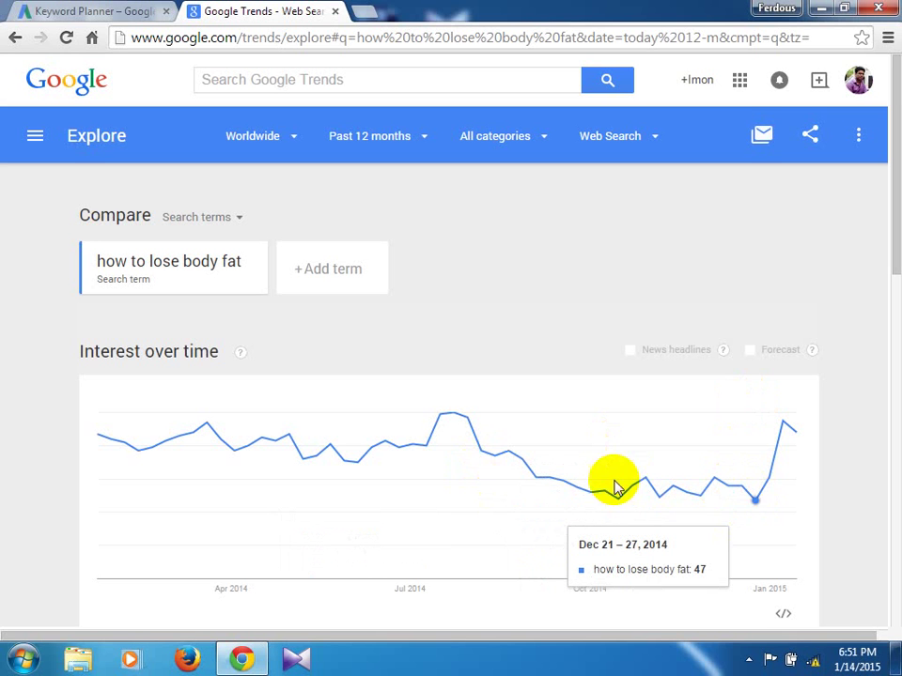
scroll(497, 475, down, 3)
scroll(508, 462, down, 1)
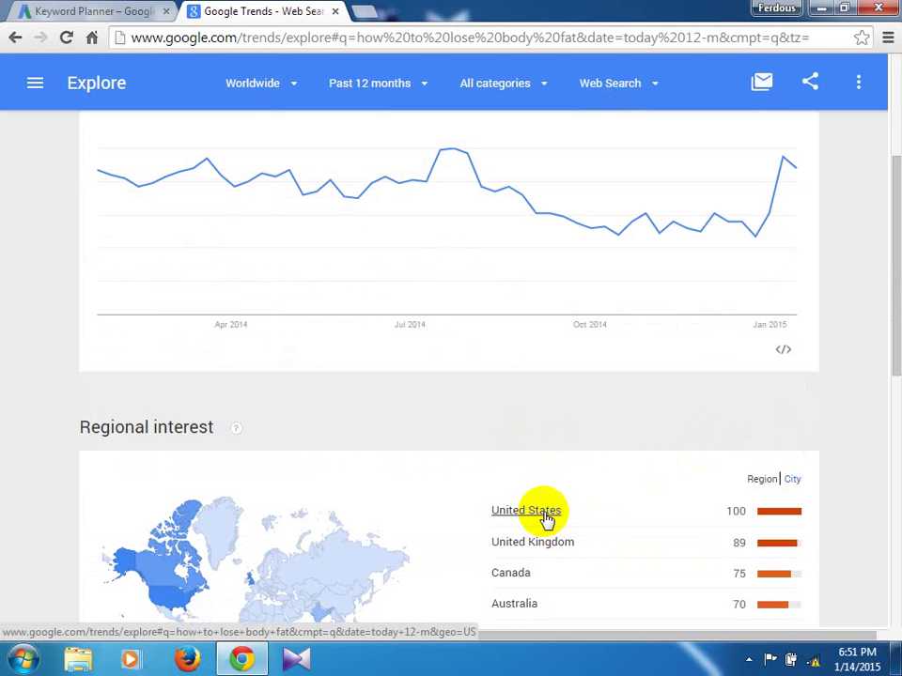
scroll(271, 264, up, 3)
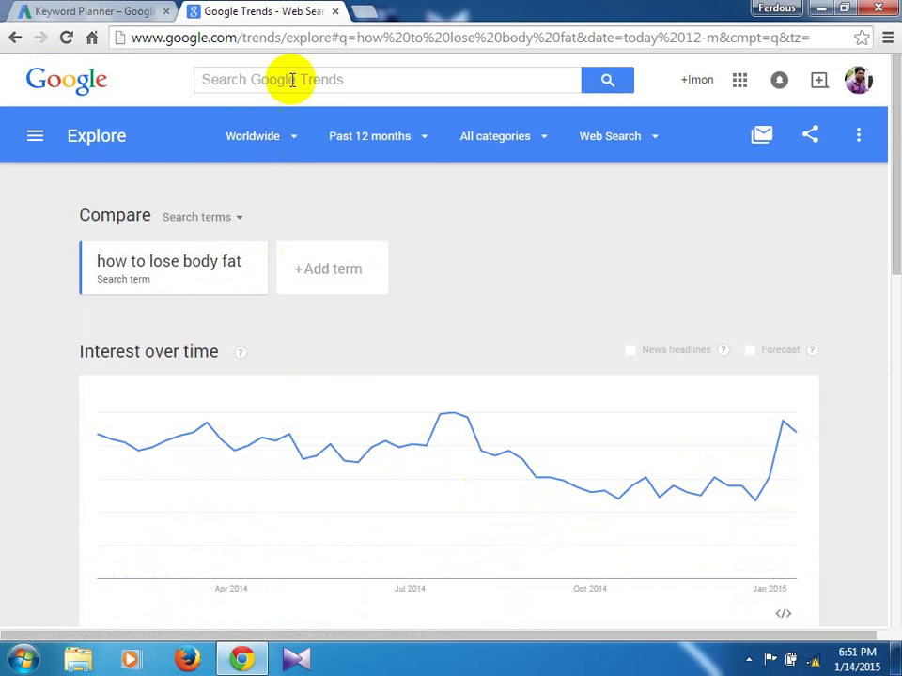
- Limit the trend data to the United States, then examine the interest graph and the available categories
click(290, 138)
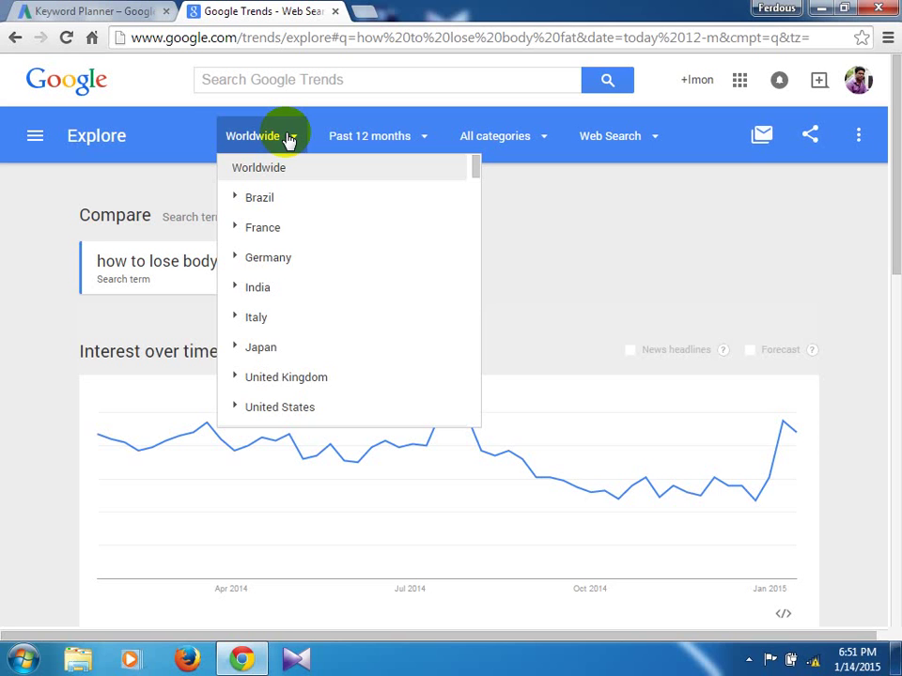
click(308, 407)
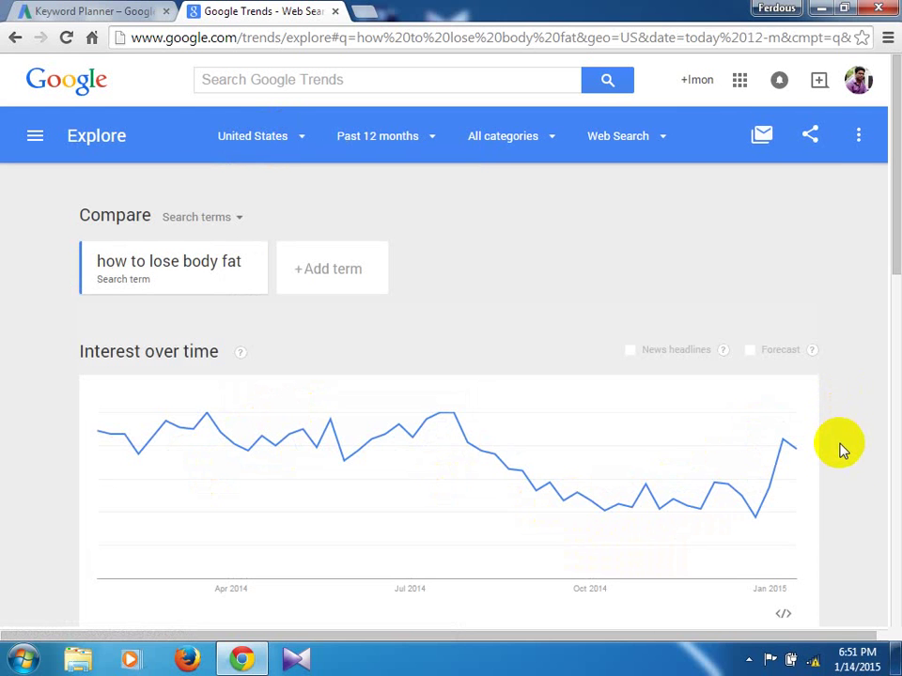
scroll(429, 426, down, 1)
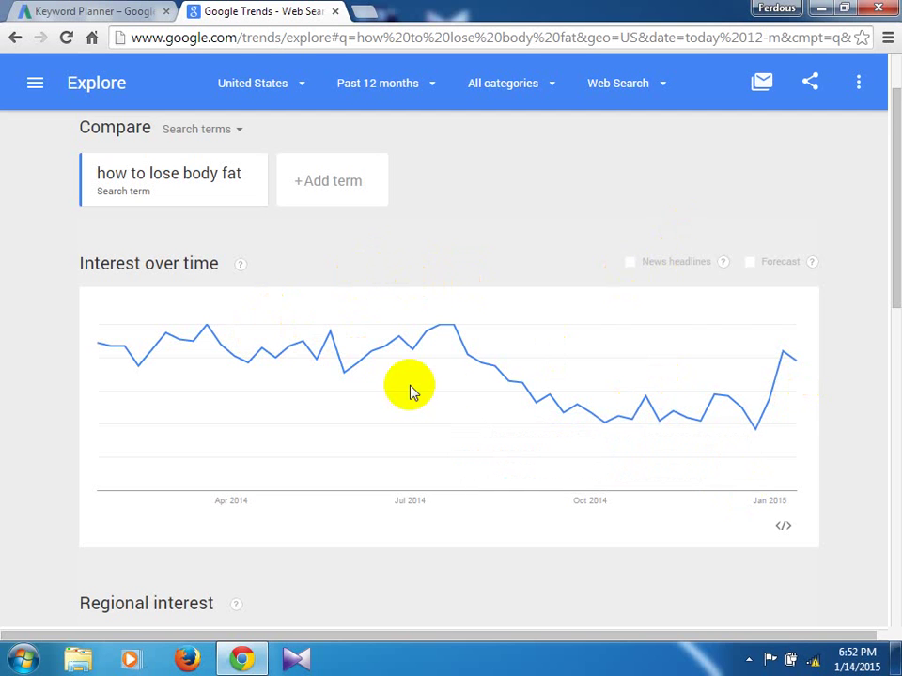
scroll(411, 391, down, 1)
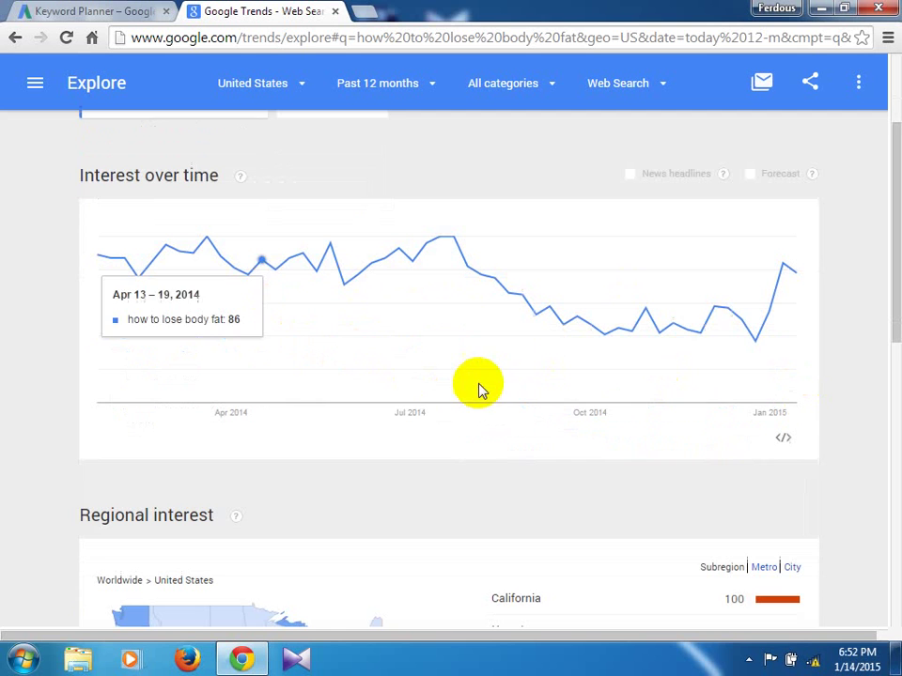
click(647, 389)
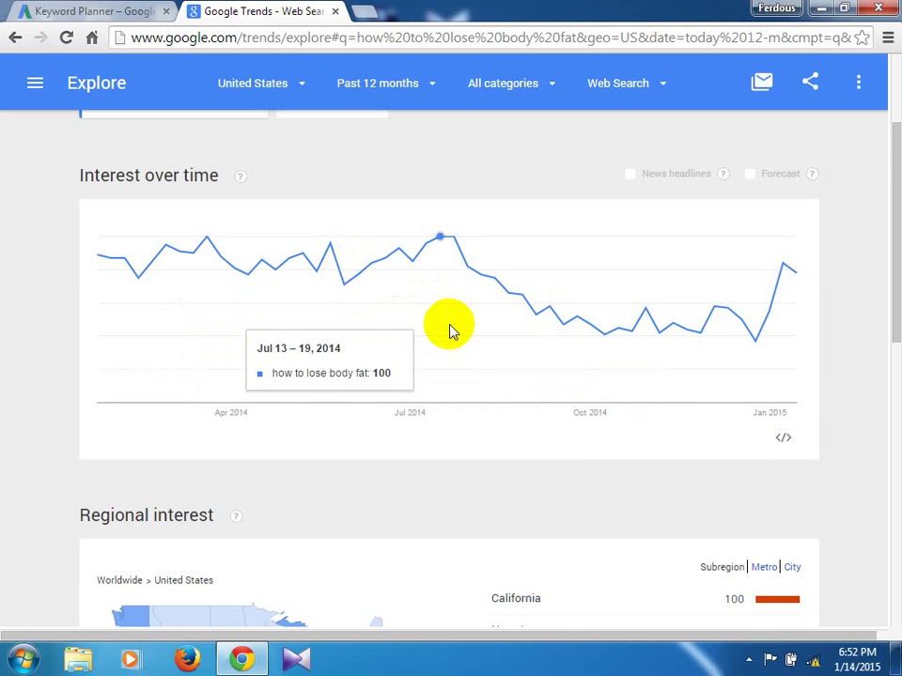
scroll(474, 360, down, 1)
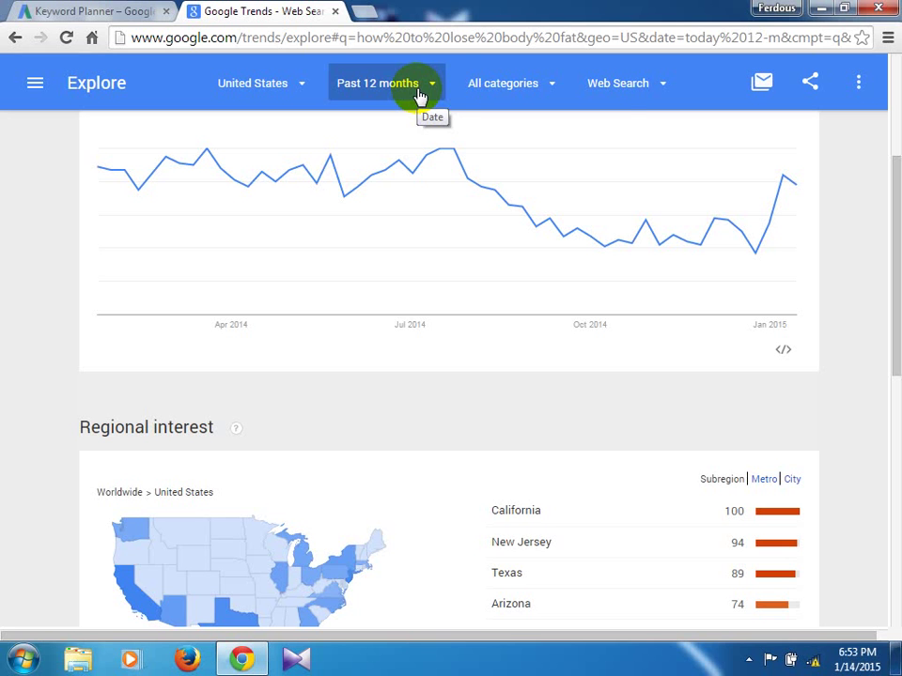
click(553, 90)
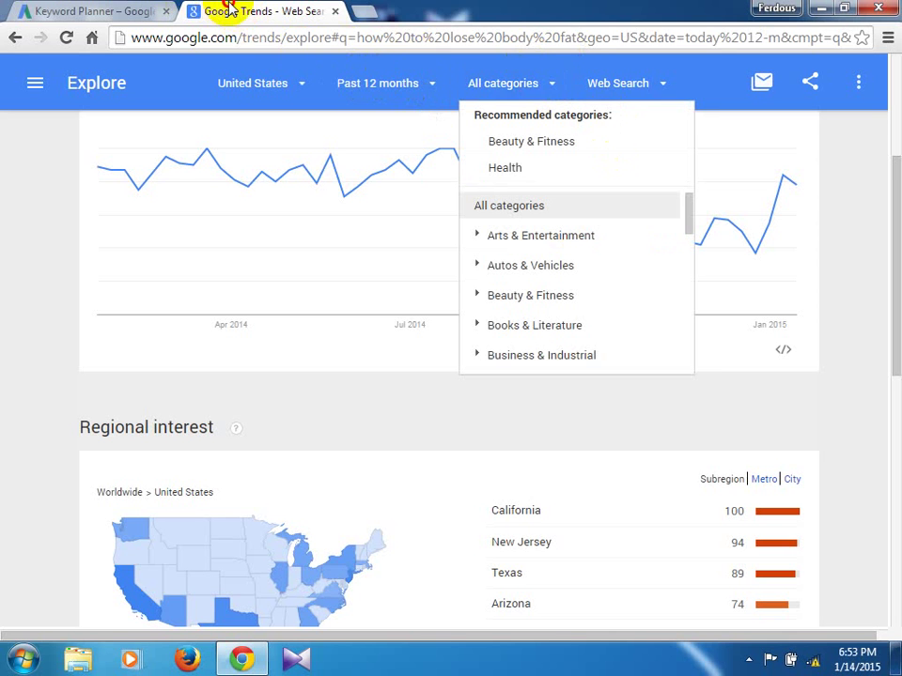
click(11, 214)
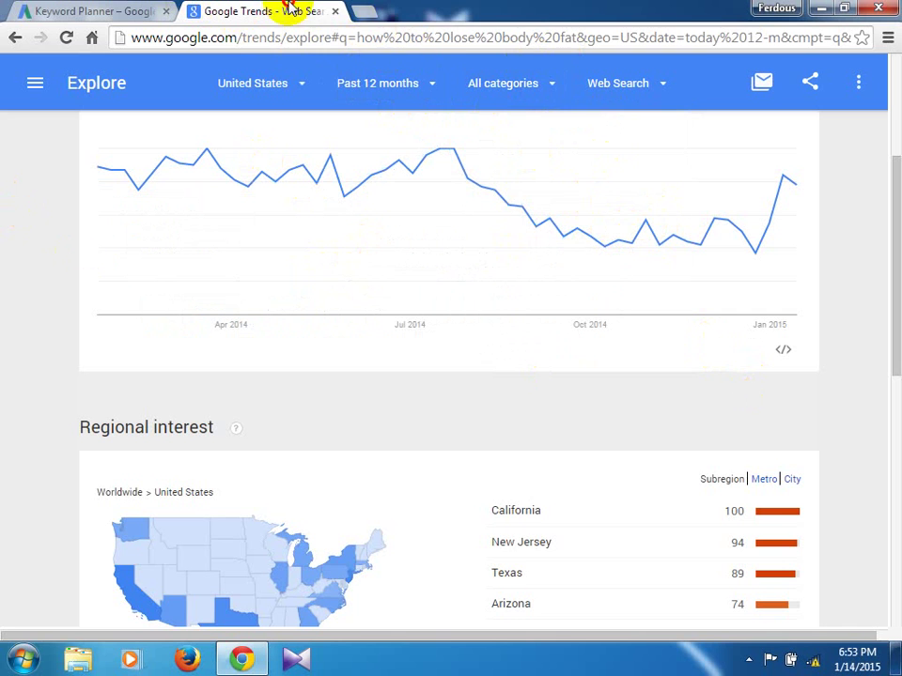
- Open a new browser tab and return to the Keyword Planner results
click(365, 12)
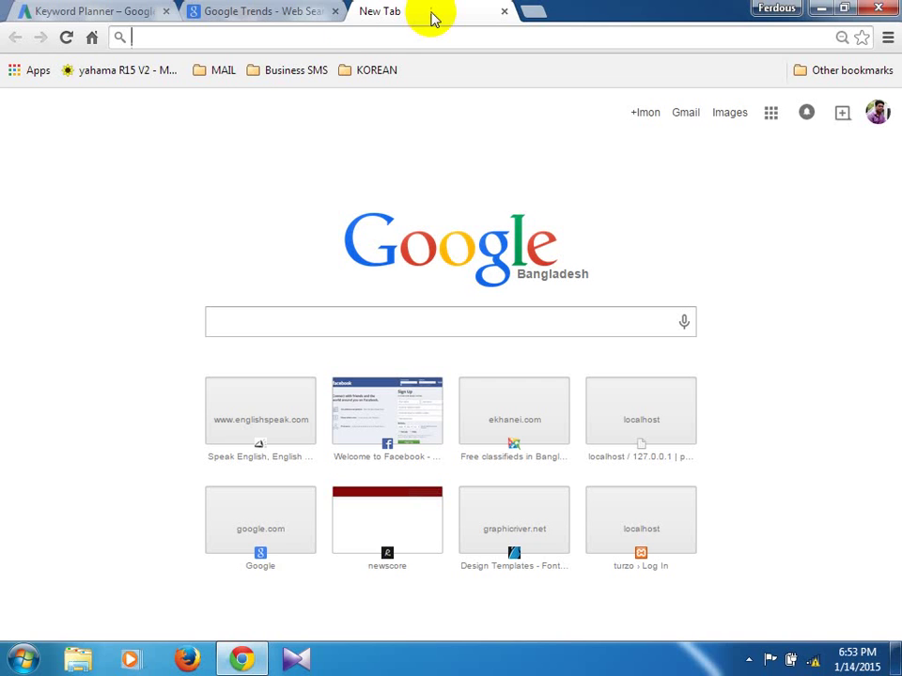
click(262, 9)
click(391, 7)
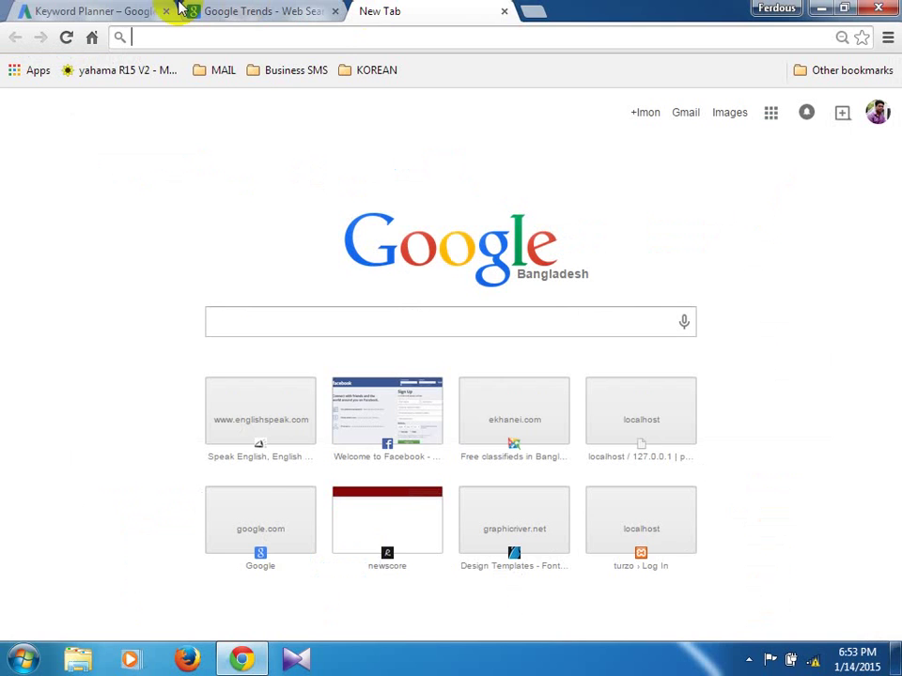
click(117, 11)
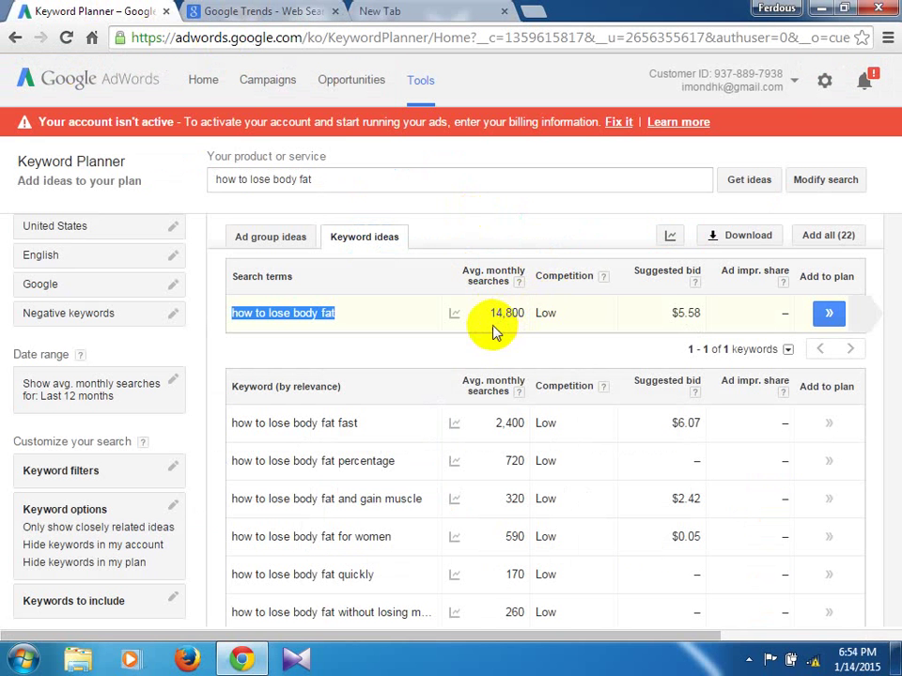
- Check the competition level of "how to lose body fat" in Keyword Planner and load spyfu.com in the empty browser tab
click(556, 313)
drag(556, 313, 538, 322)
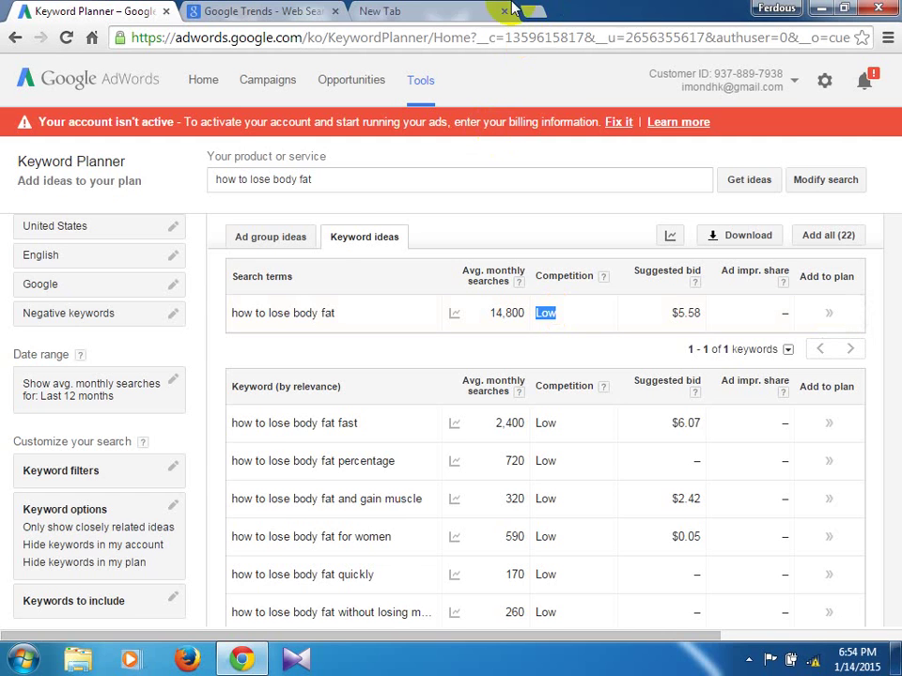
click(437, 11)
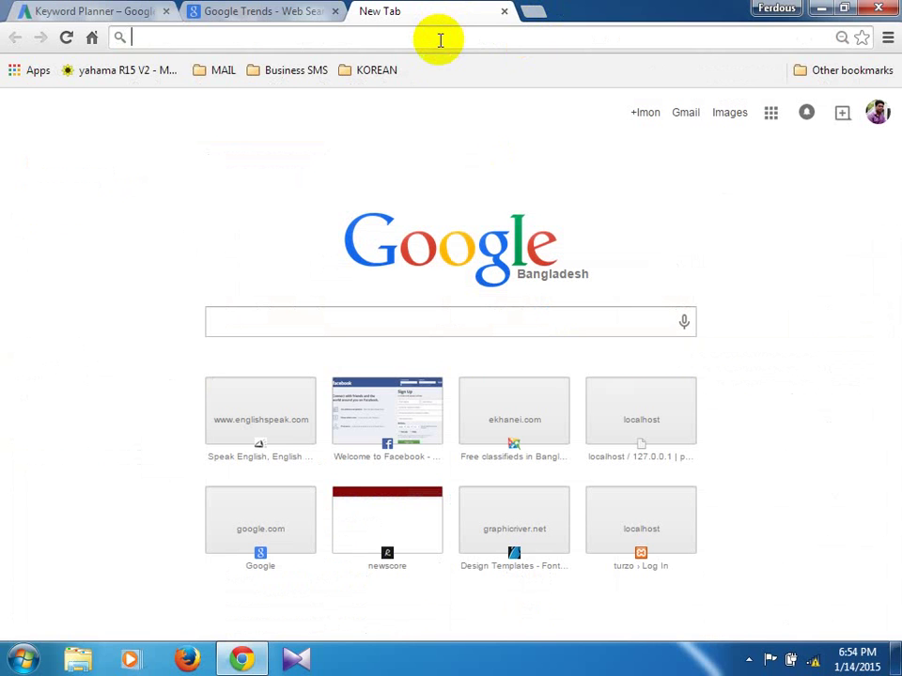
text(sp)
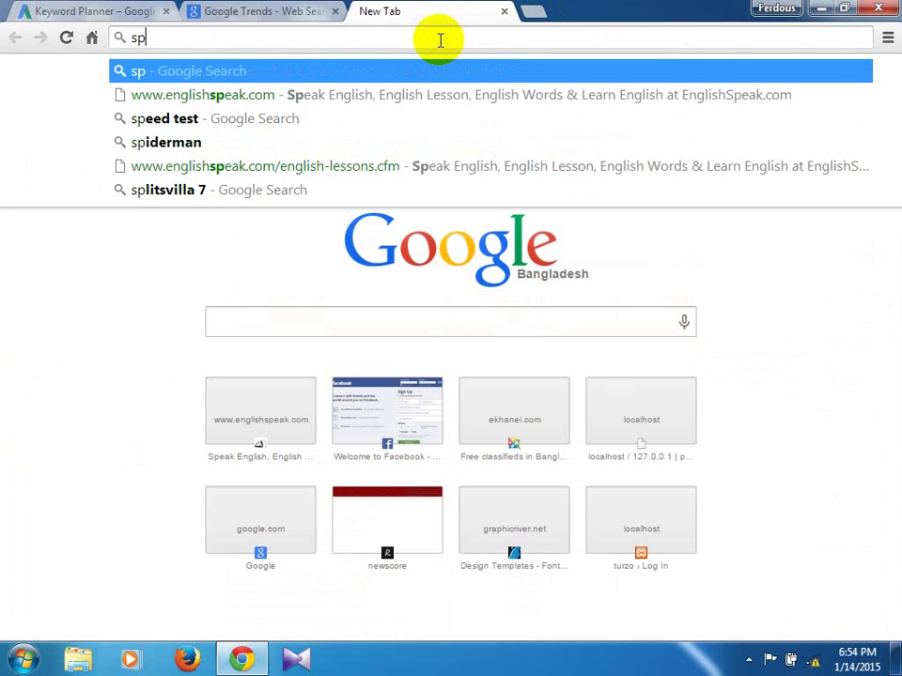
text(yfu.)
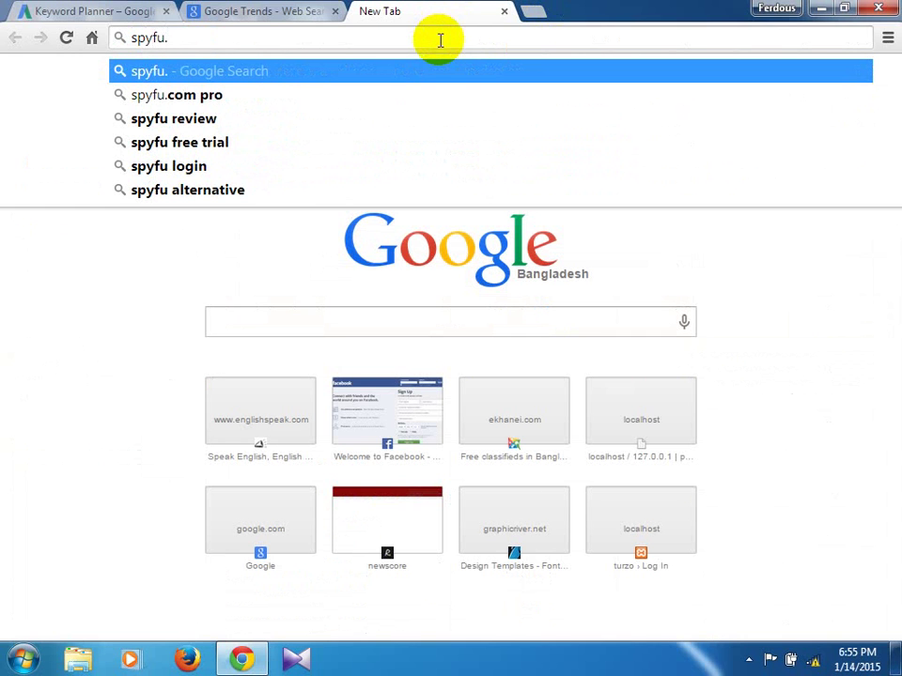
text(c)
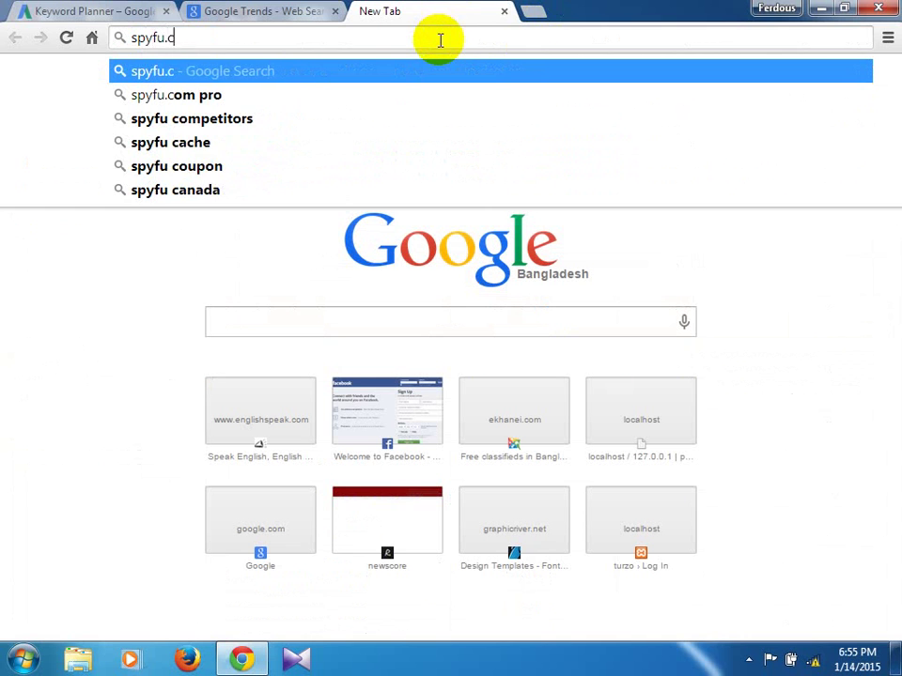
text(om)
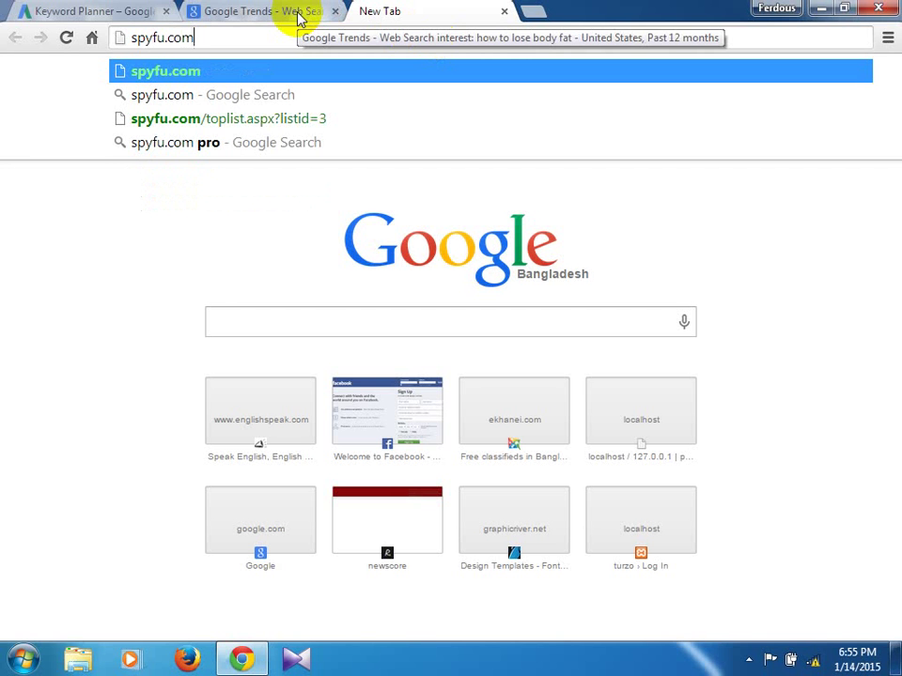
click(91, 10)
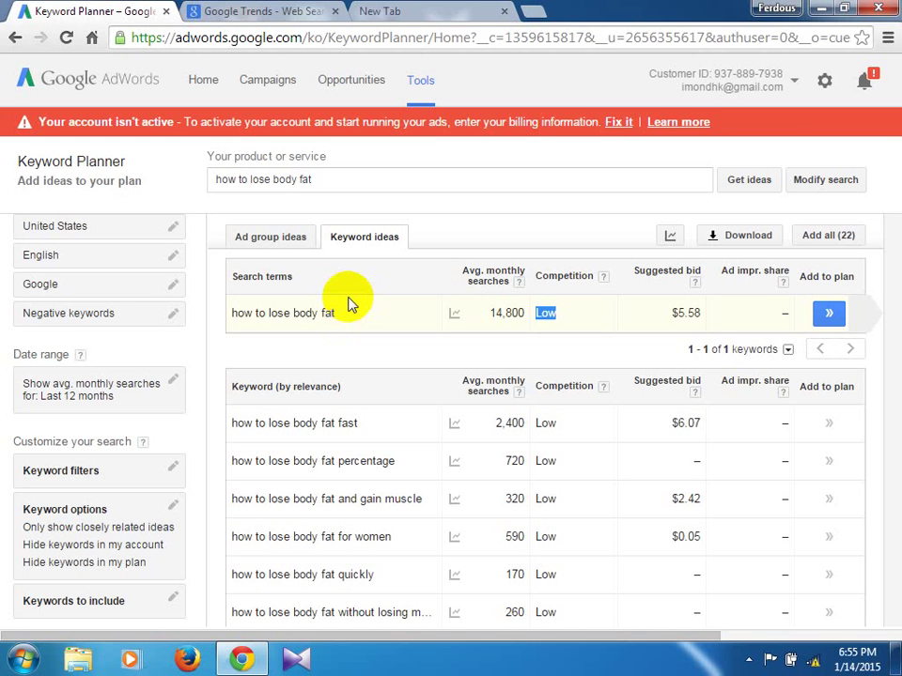
click(406, 11)
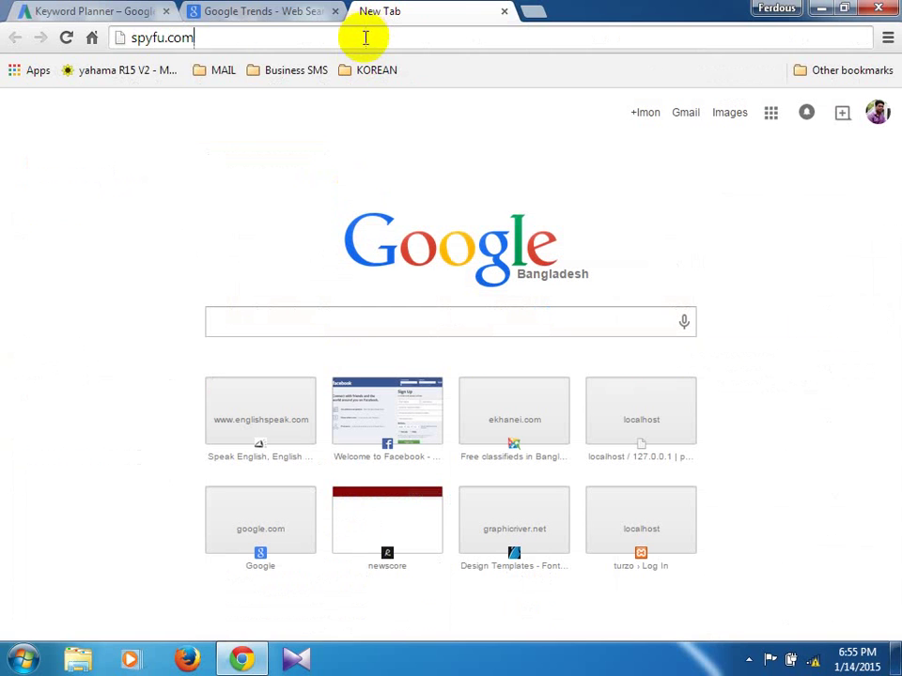
key(Return)
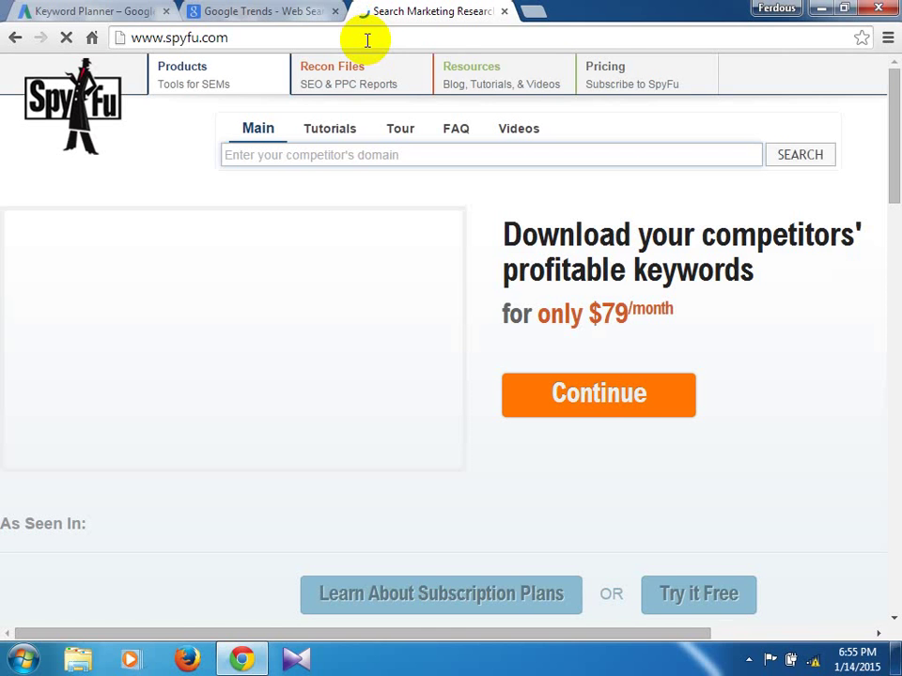
- Copy the search term "how to lose body fat" from the Keyword Planner results
click(110, 8)
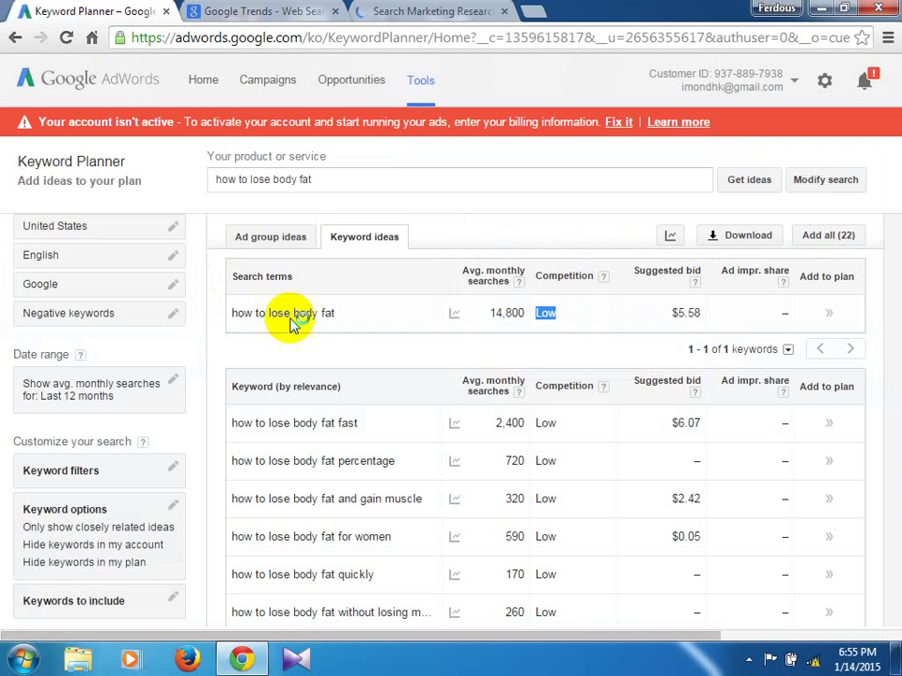
drag(337, 314, 231, 313)
right_click(248, 318)
click(273, 328)
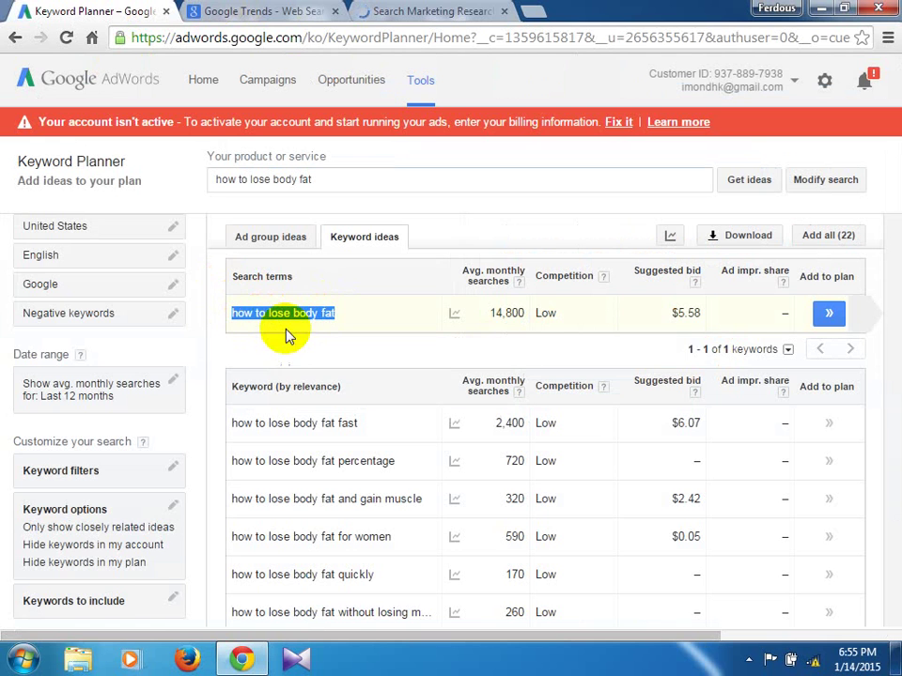
- Search SpyFu for the copied keyword "how to lose body fat"
click(381, 11)
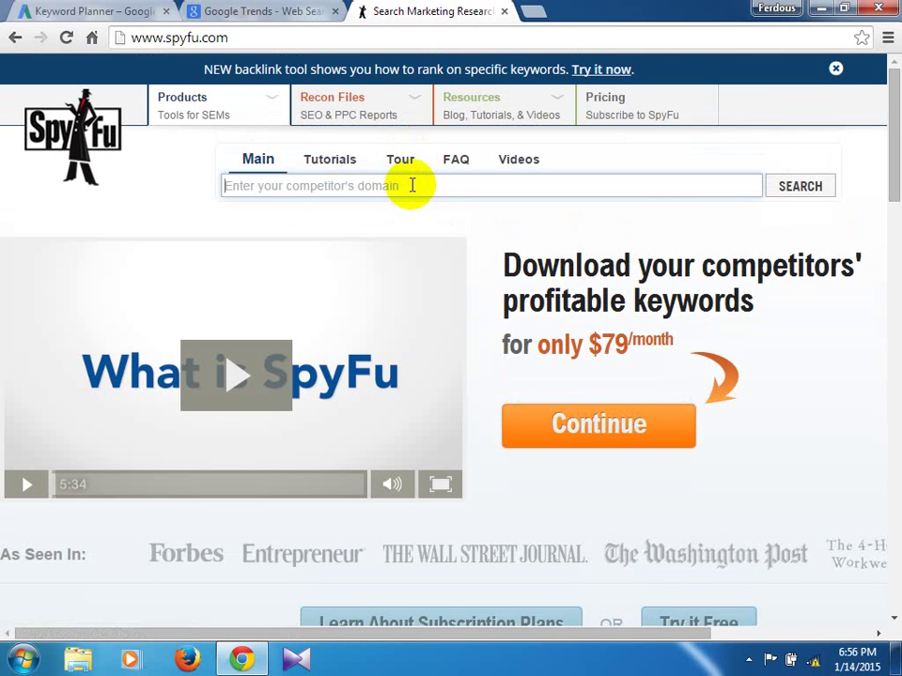
click(412, 185)
key(ctrl+v)
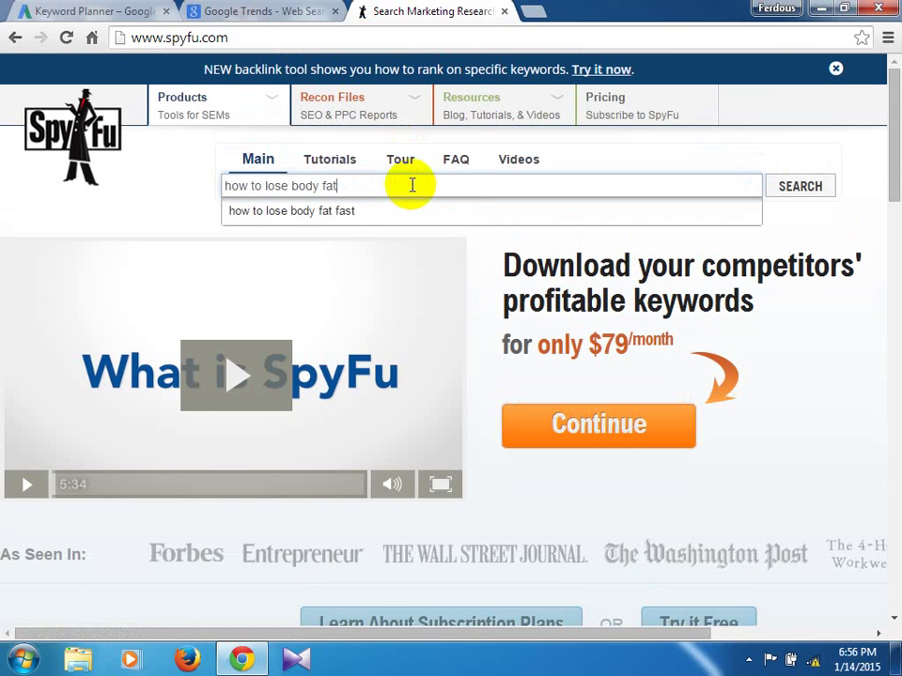
click(798, 188)
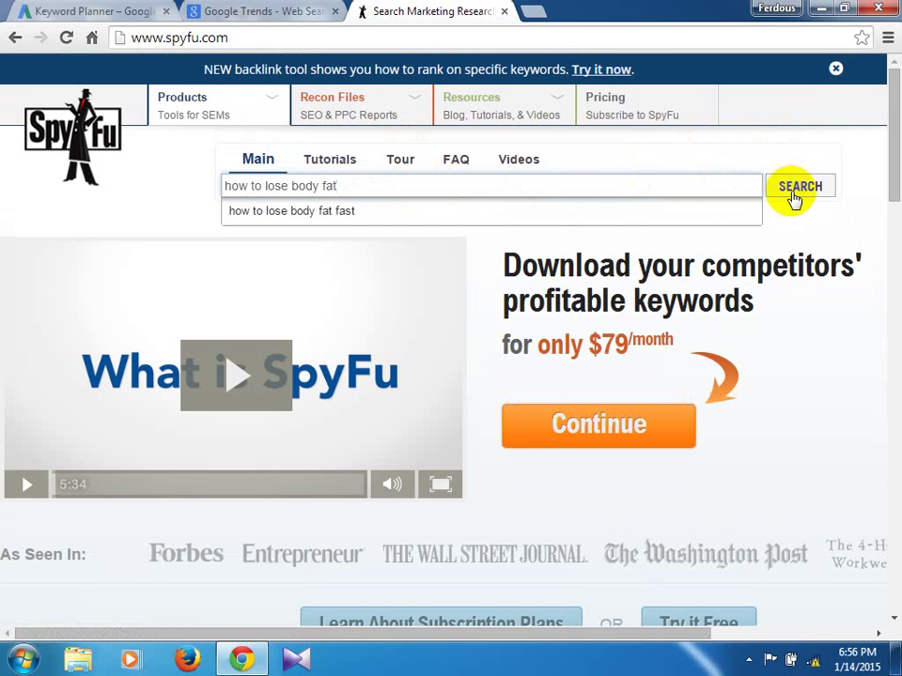
click(865, 209)
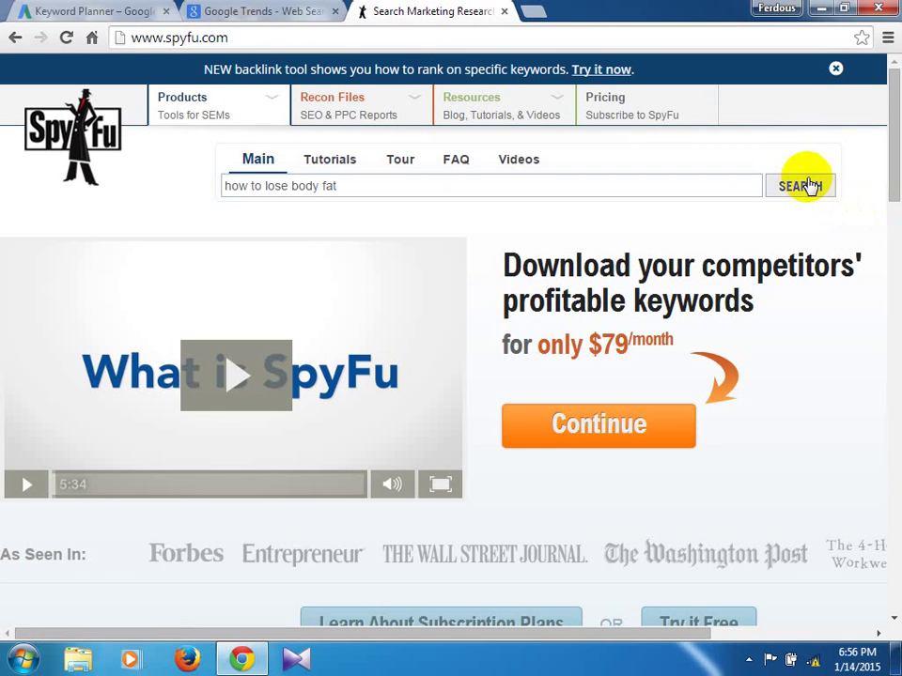
click(803, 184)
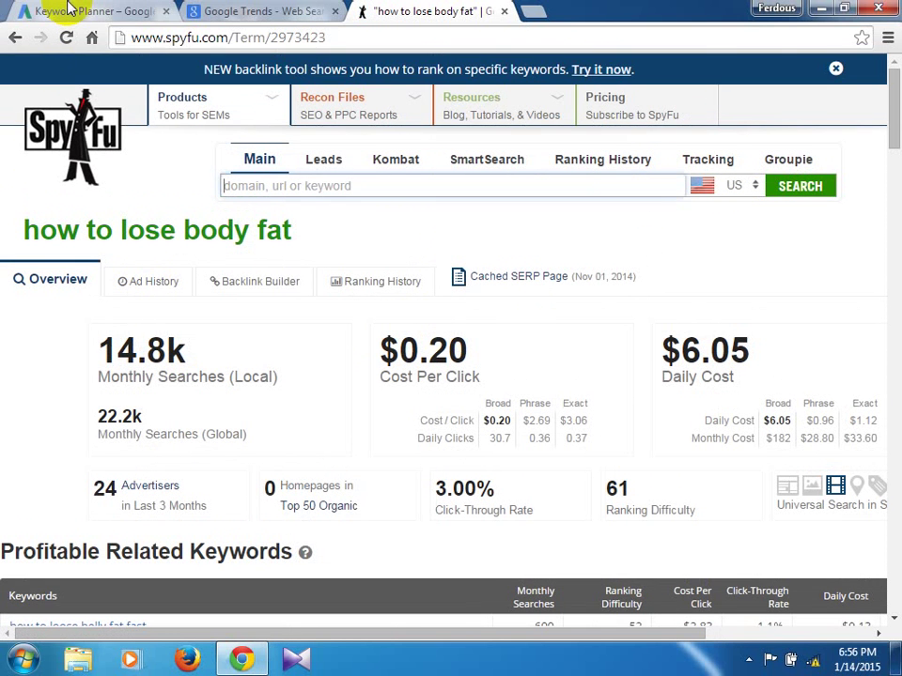
- Compare SpyFu's monthly searches, cost per click and advertiser figures for the keyword with the Keyword Planner results
click(68, 10)
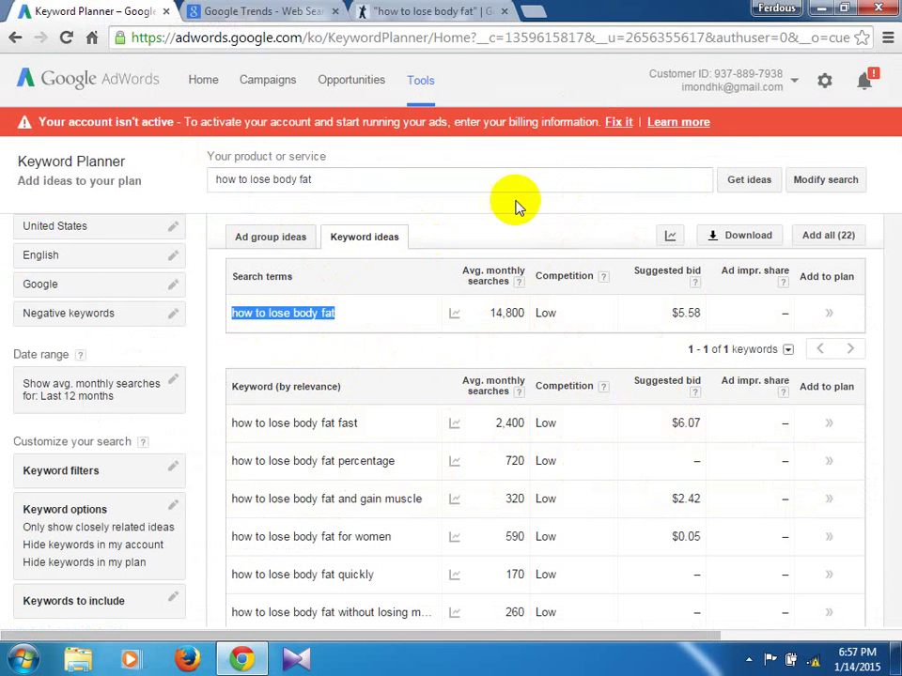
click(415, 11)
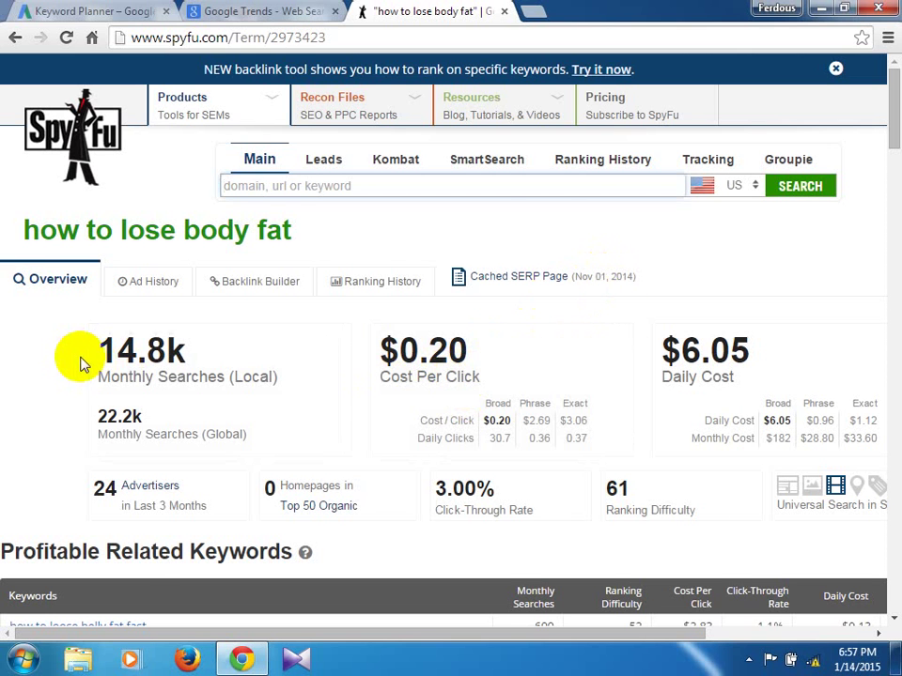
scroll(73, 369, down, 1)
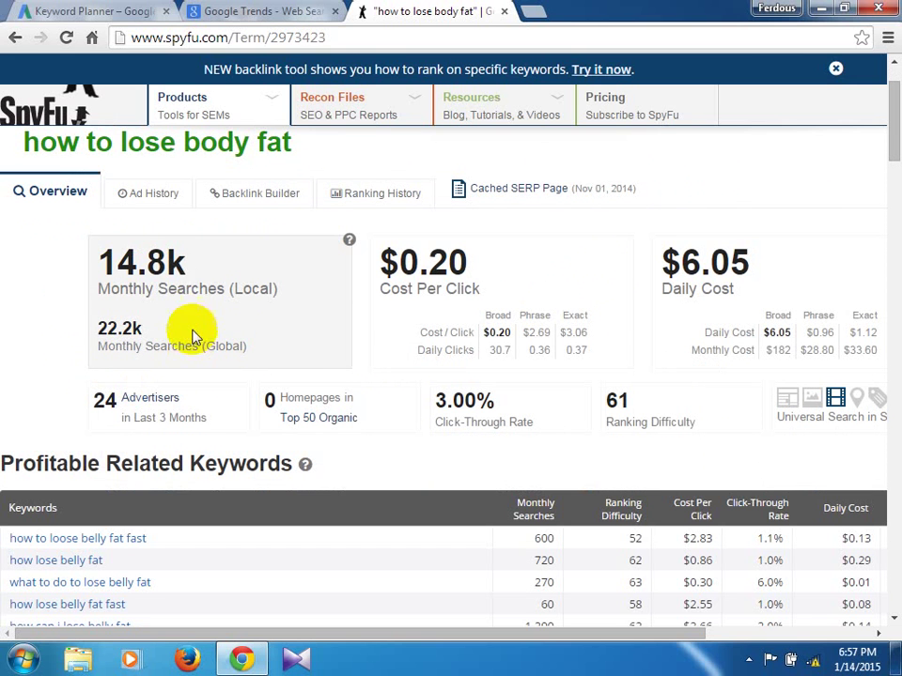
click(98, 10)
click(371, 10)
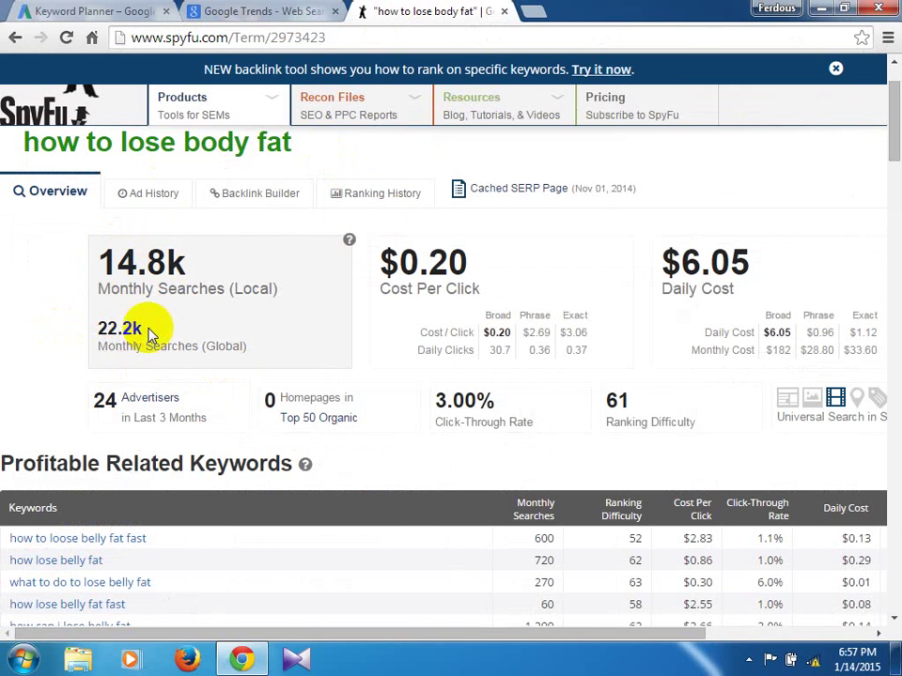
click(34, 10)
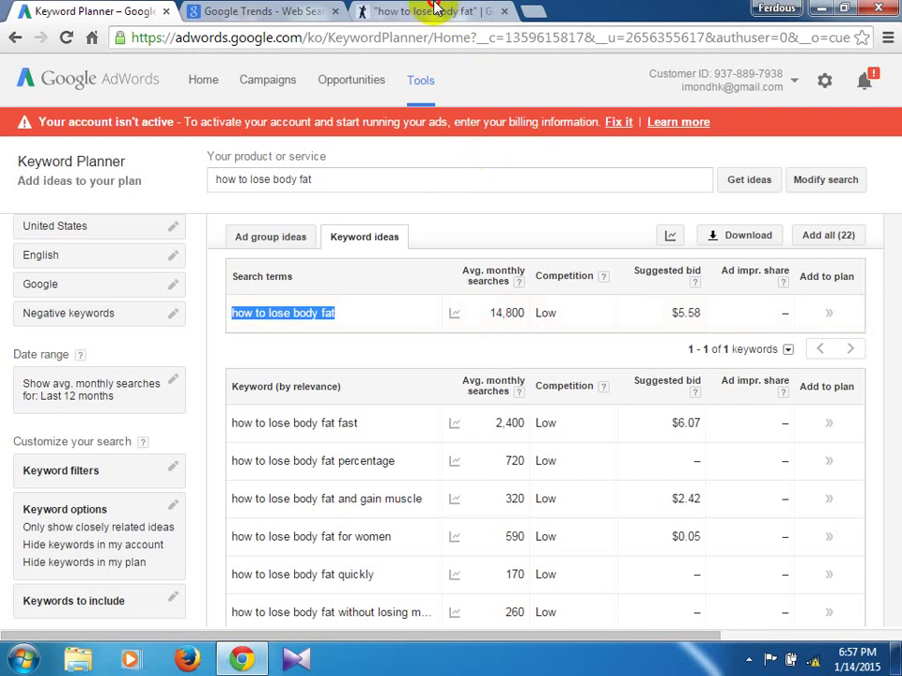
click(380, 11)
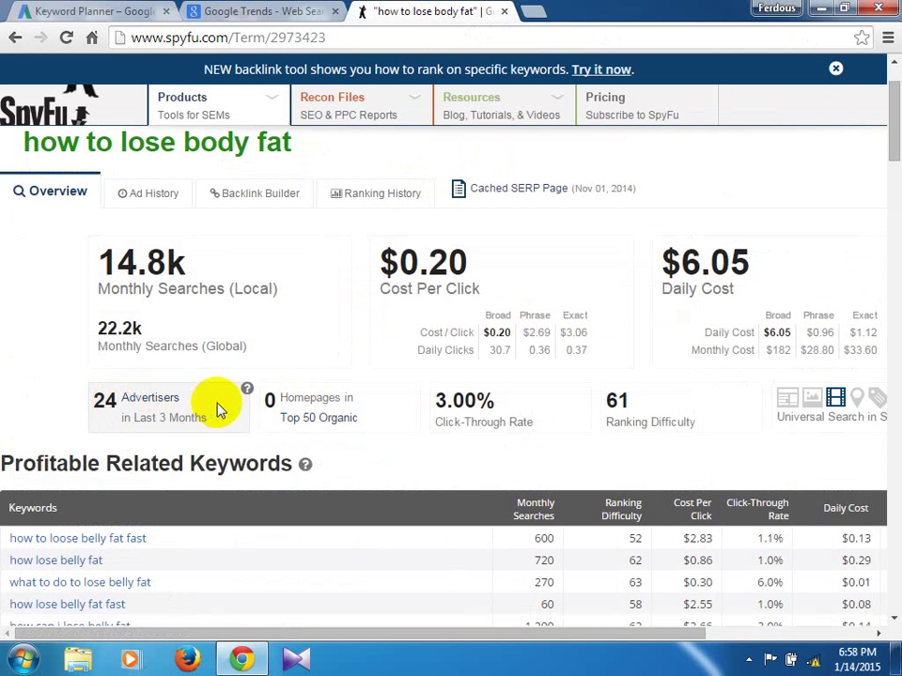
mouse_move(242, 394)
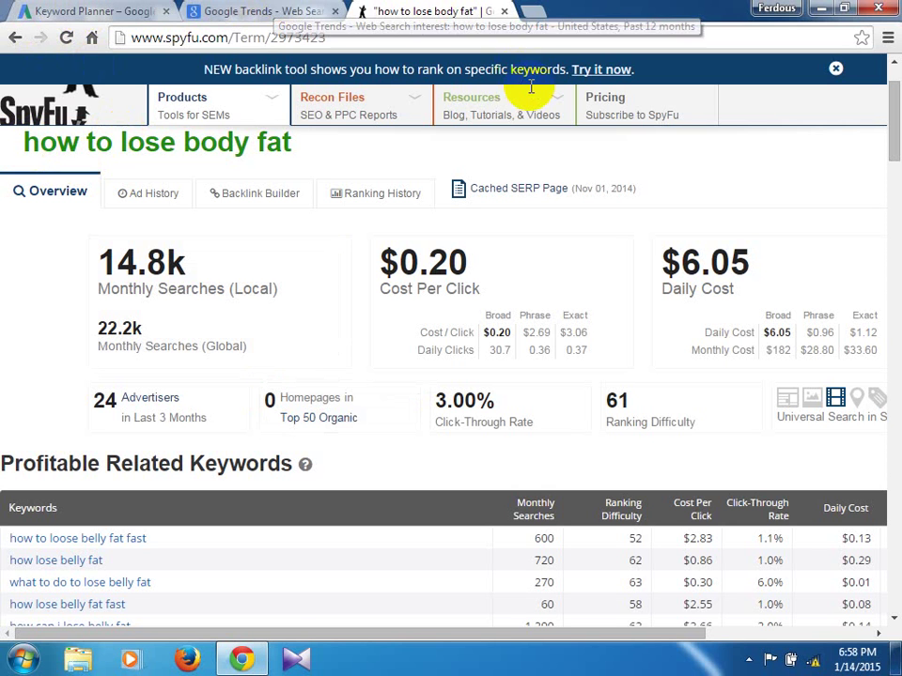
mouse_move(532, 95)
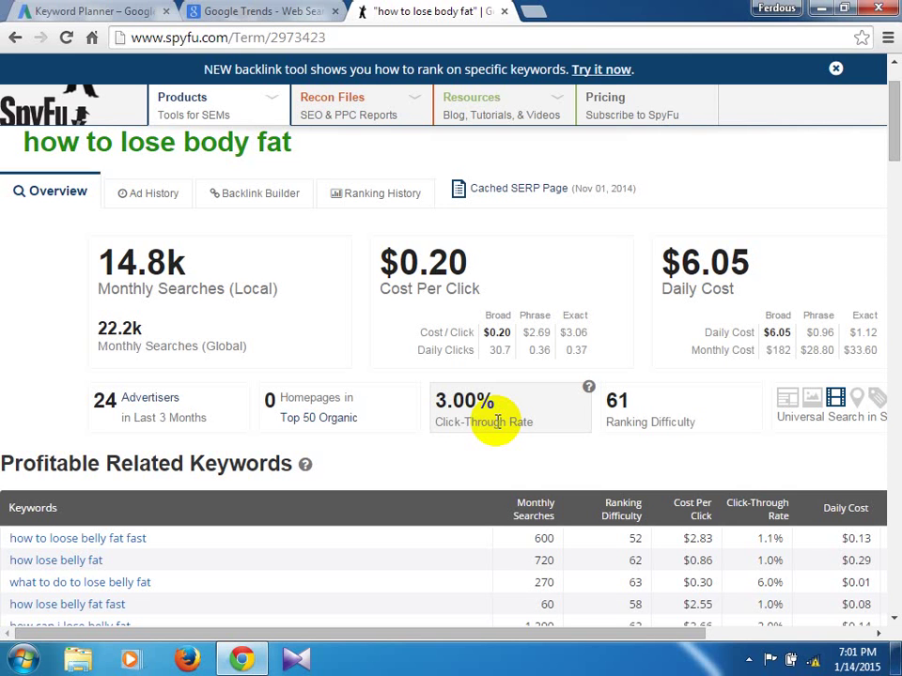
- Open a new browser tab and run a Google search for SpyFu's heading keyword "how to lose body fat"
click(532, 13)
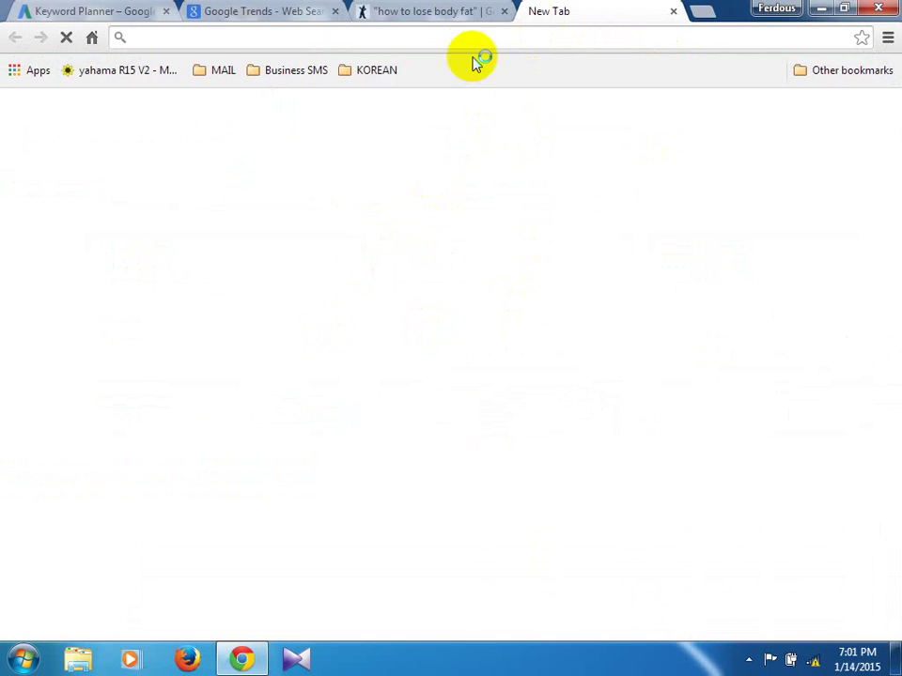
click(399, 12)
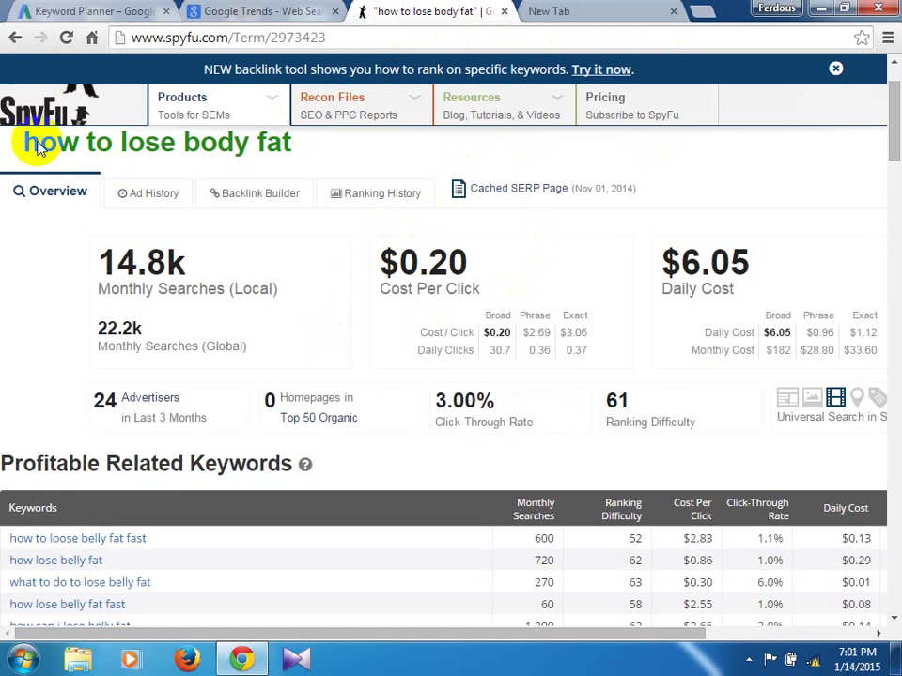
triple_click(292, 143)
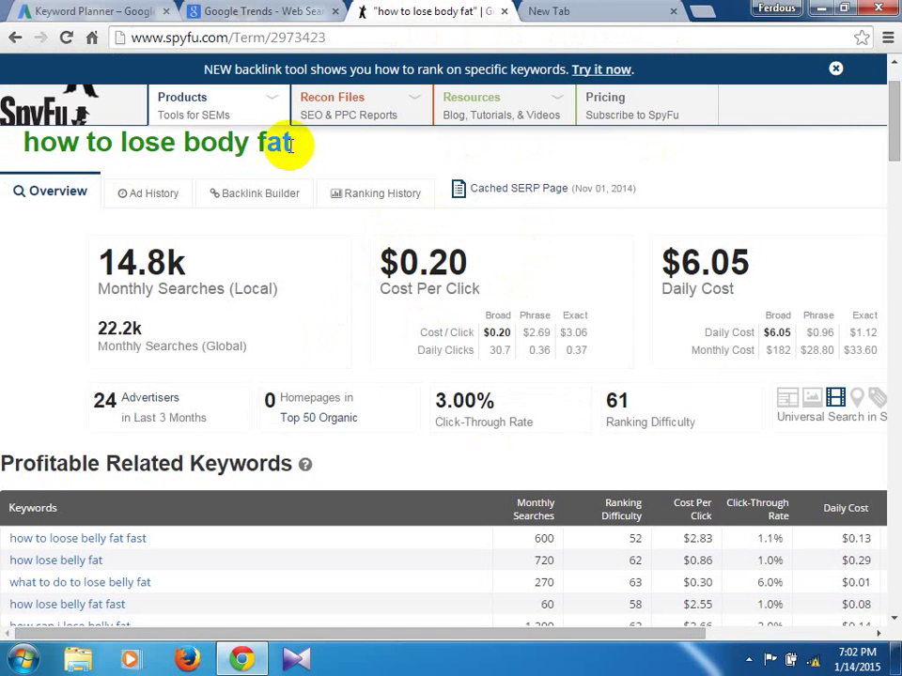
triple_click(291, 144)
right_click(293, 142)
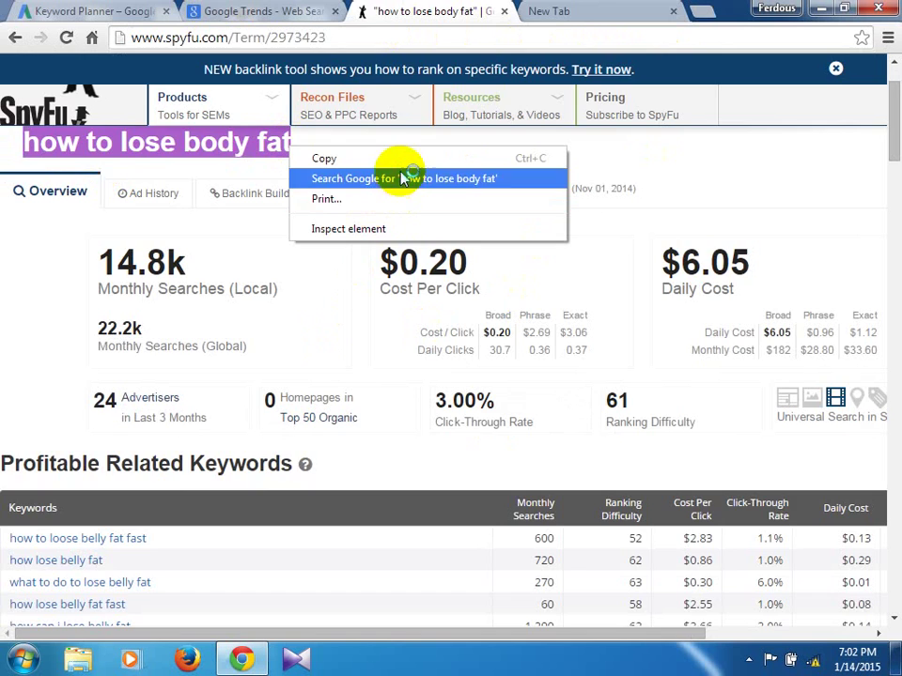
click(402, 178)
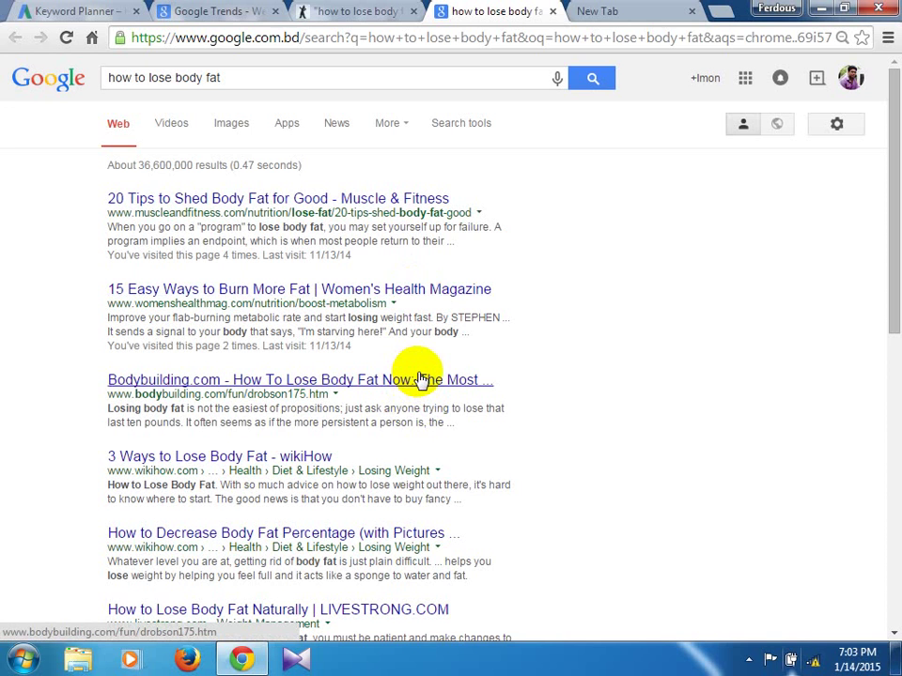
- Return to the SpyFu overview and examine the keyword's click-through rate, ranking difficulty and profitable related keywords
click(328, 10)
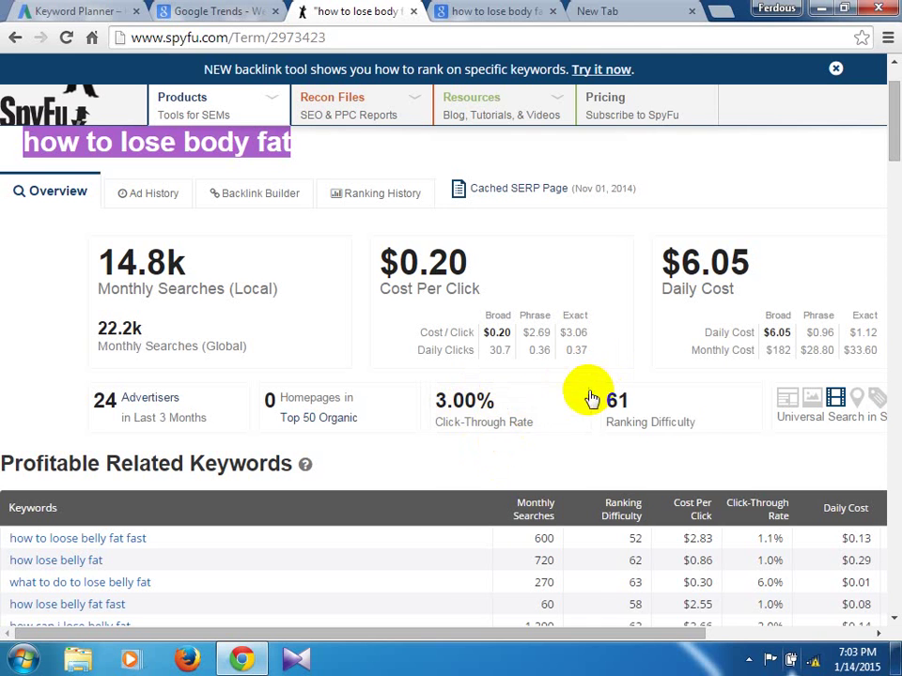
mouse_move(592, 398)
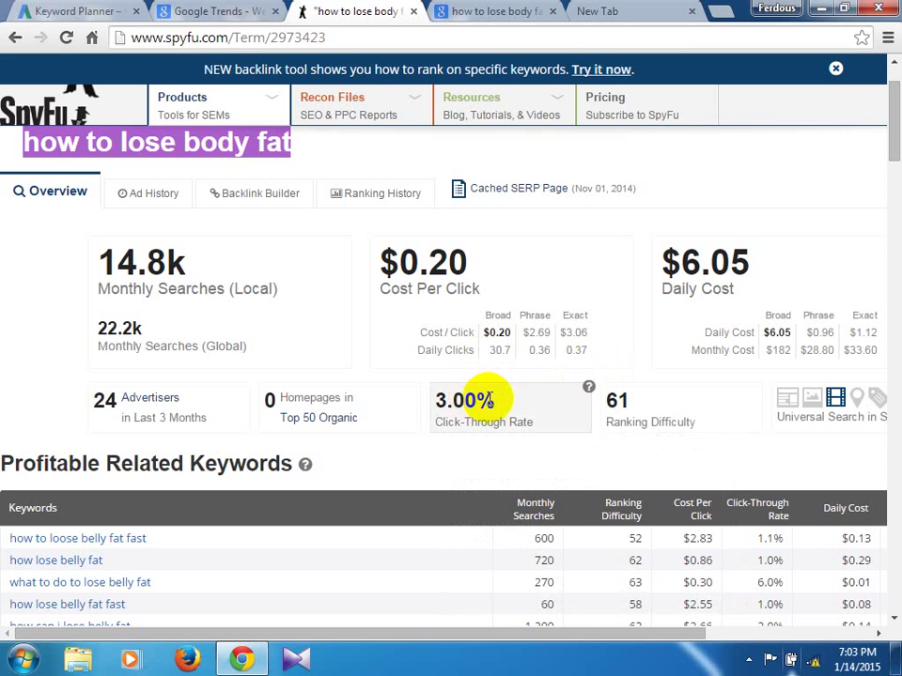
click(492, 398)
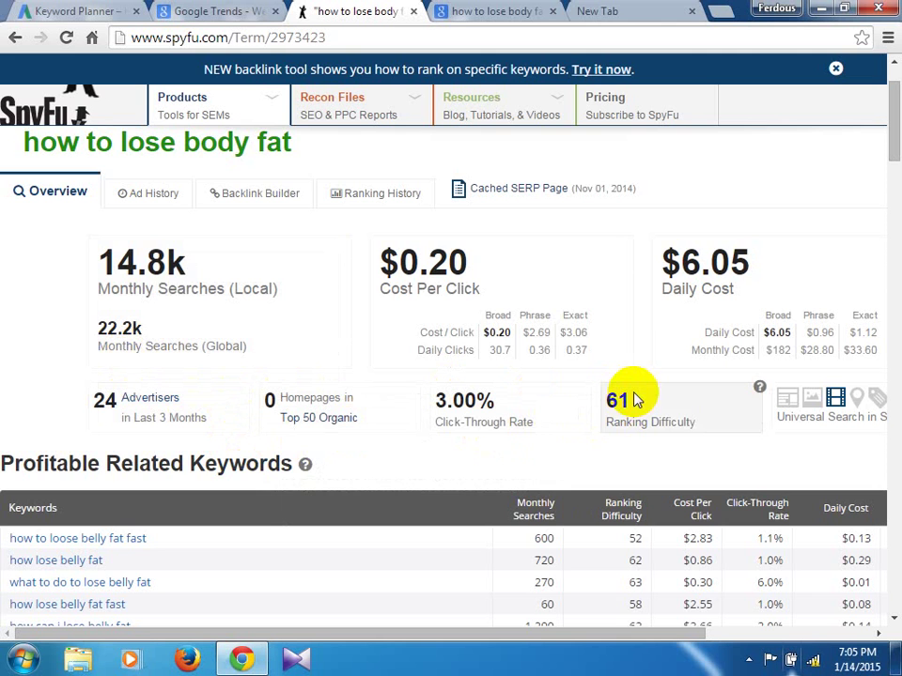
scroll(403, 482, down, 1)
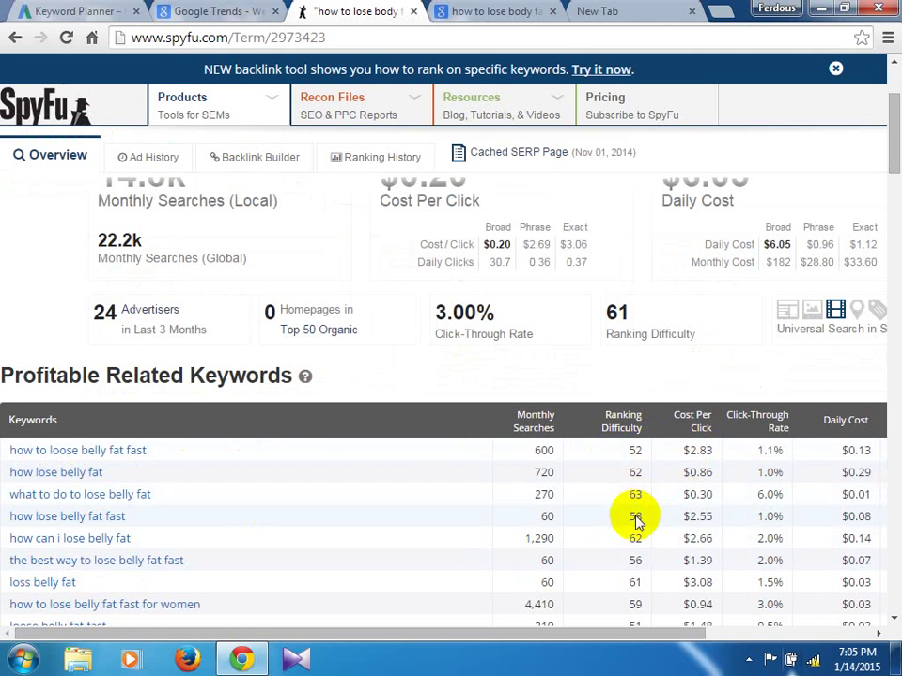
scroll(636, 521, down, 1)
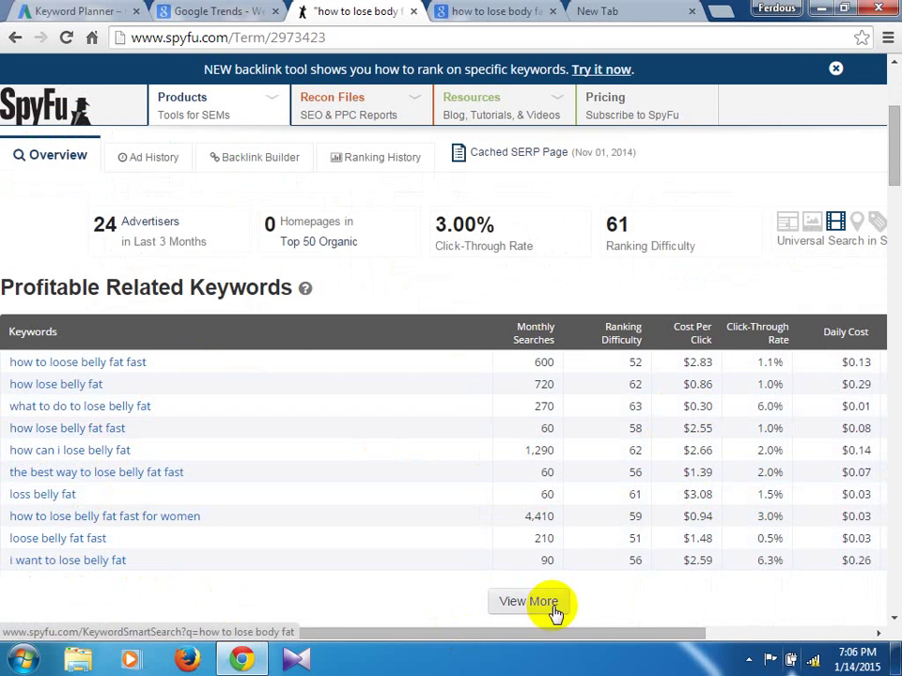
scroll(546, 579, up, 3)
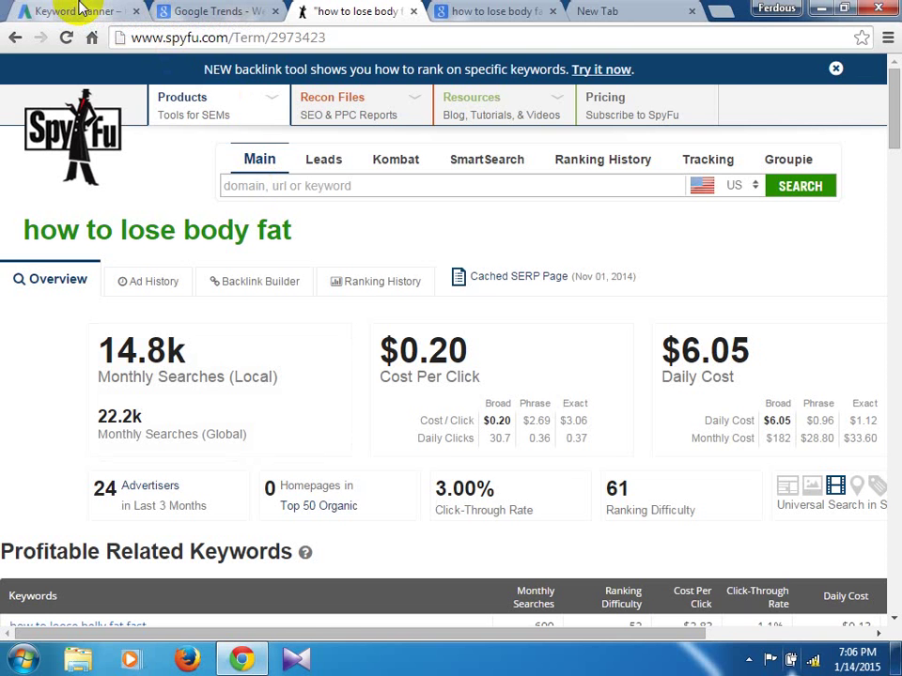
- Review the keyword's suggested bid in Keyword Planner and its 12-month United States interest curve in Google Trends
click(80, 9)
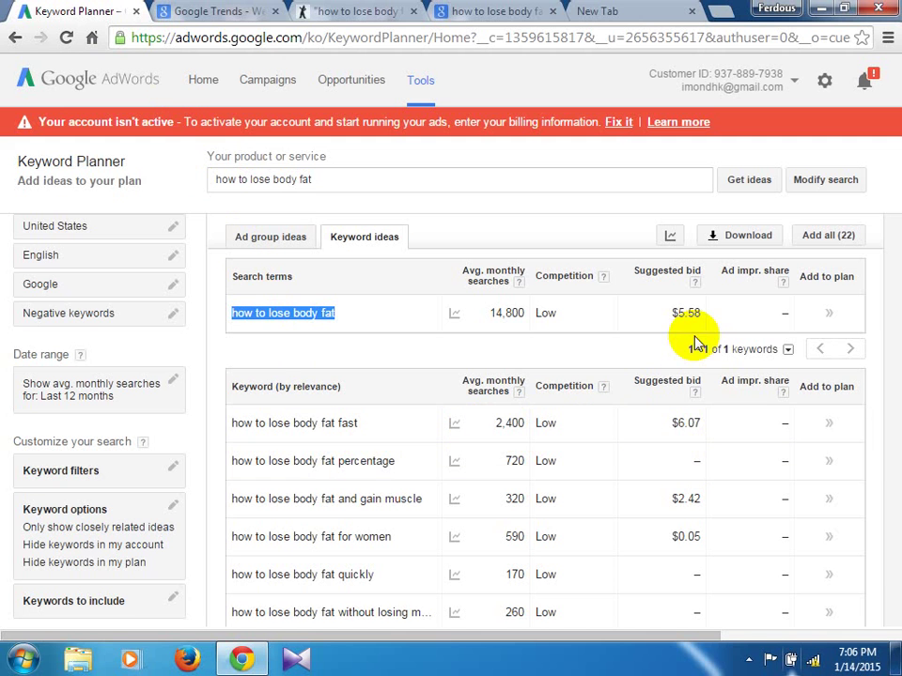
click(227, 15)
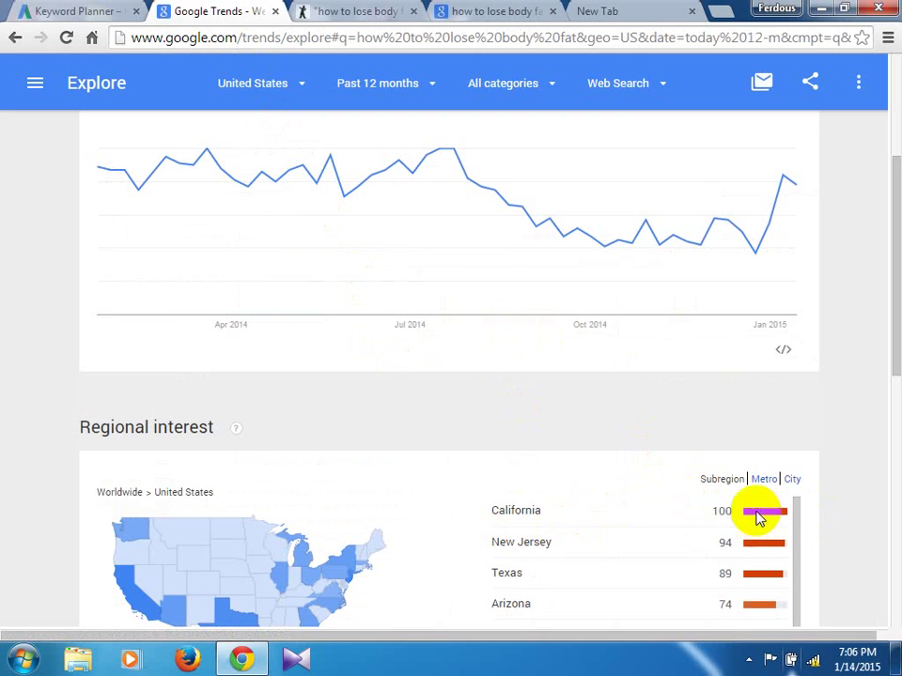
scroll(142, 226, up, 1)
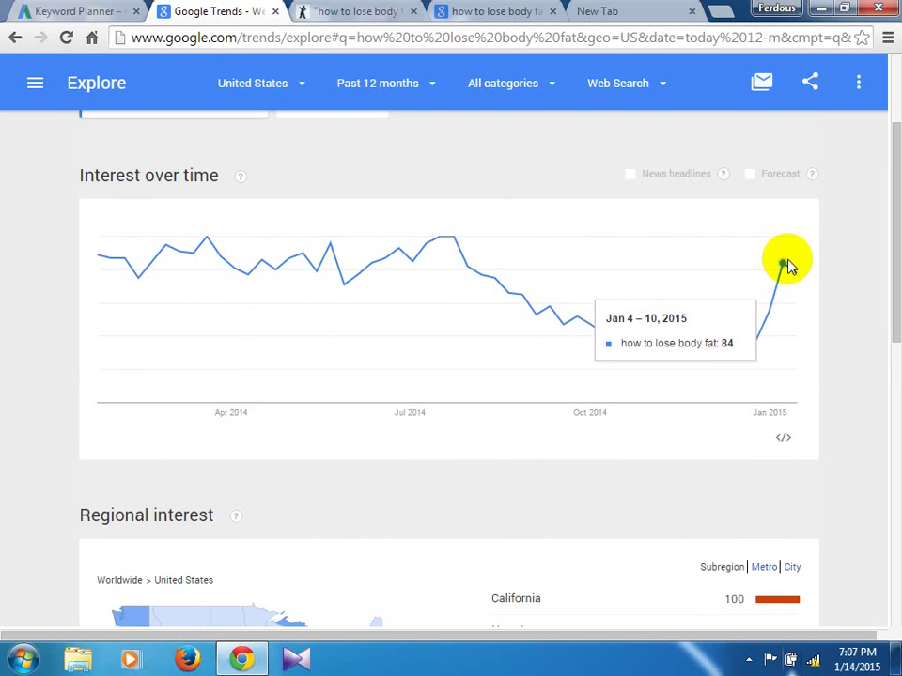
scroll(141, 132, up, 1)
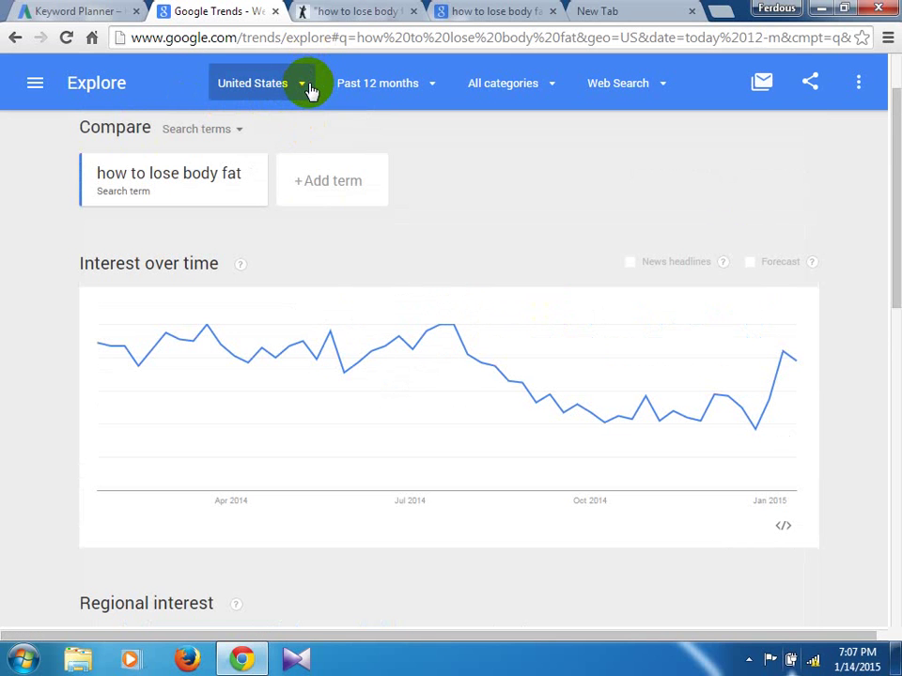
- Narrow the Google Trends regional interest to California and examine the interest curve for that state
scroll(721, 362, down, 3)
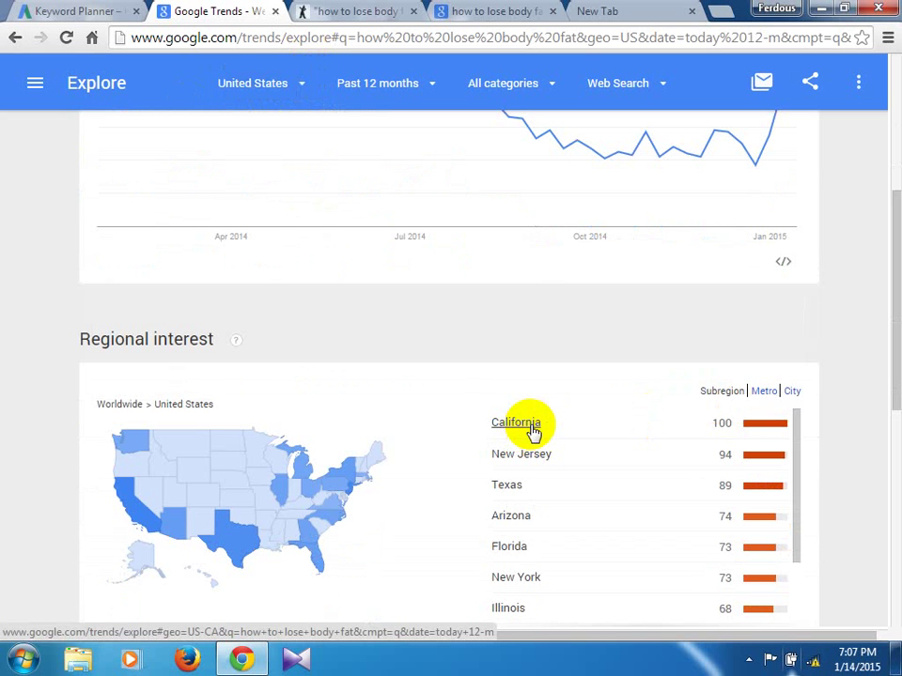
click(533, 431)
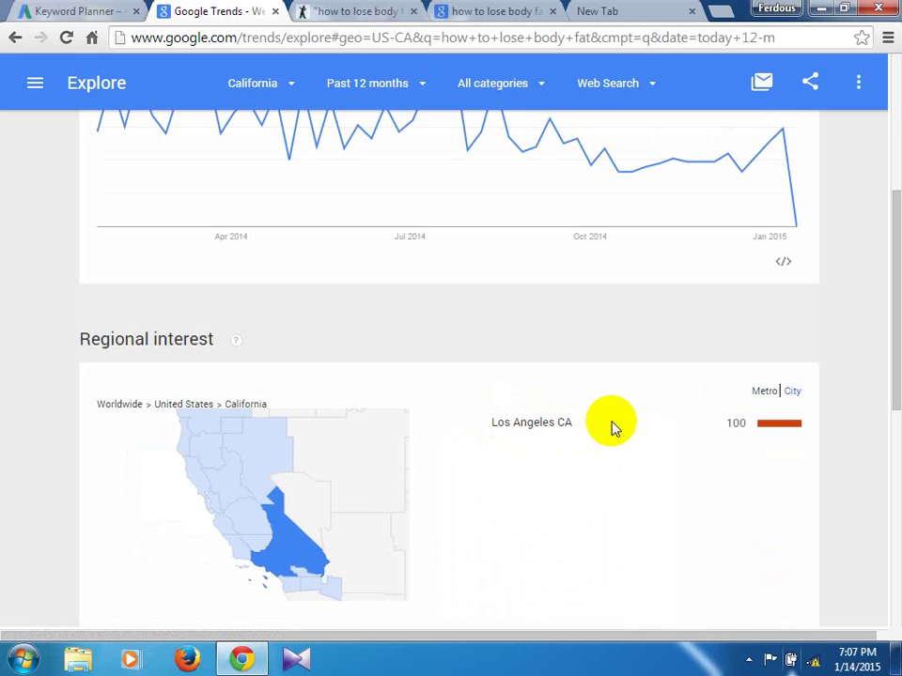
scroll(593, 483, up, 3)
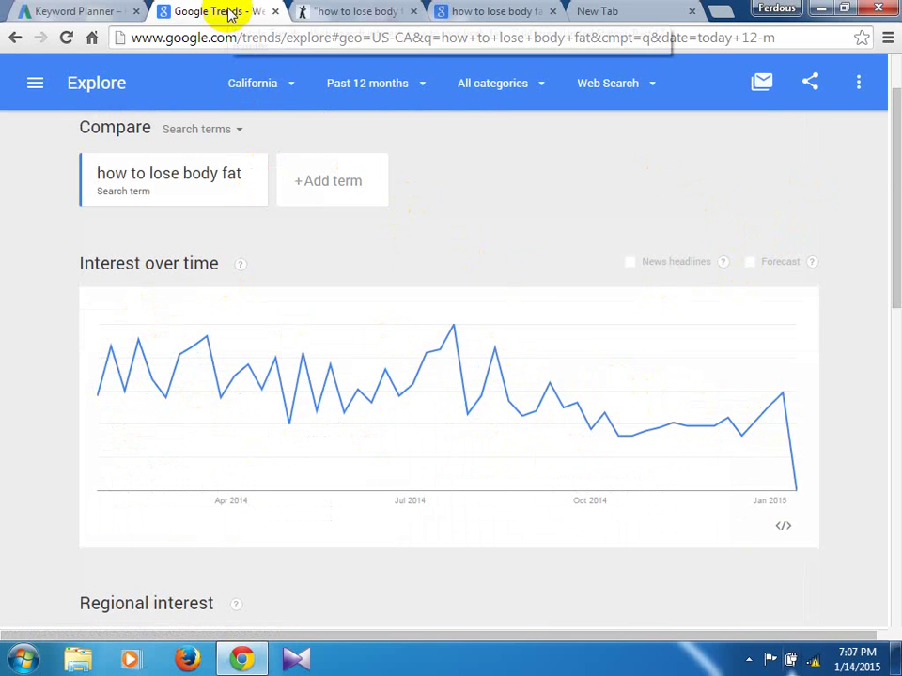
- Recheck SpyFu's keyword overview and view the monthly search chart for "how to lose body fat fast" in Keyword Planner
click(337, 11)
scroll(70, 436, down, 1)
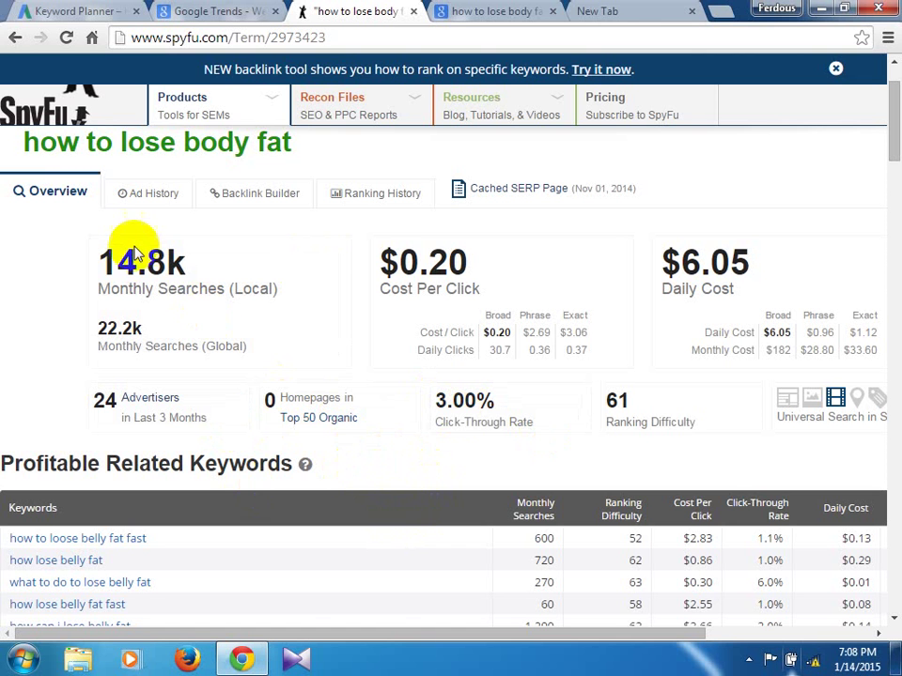
click(94, 9)
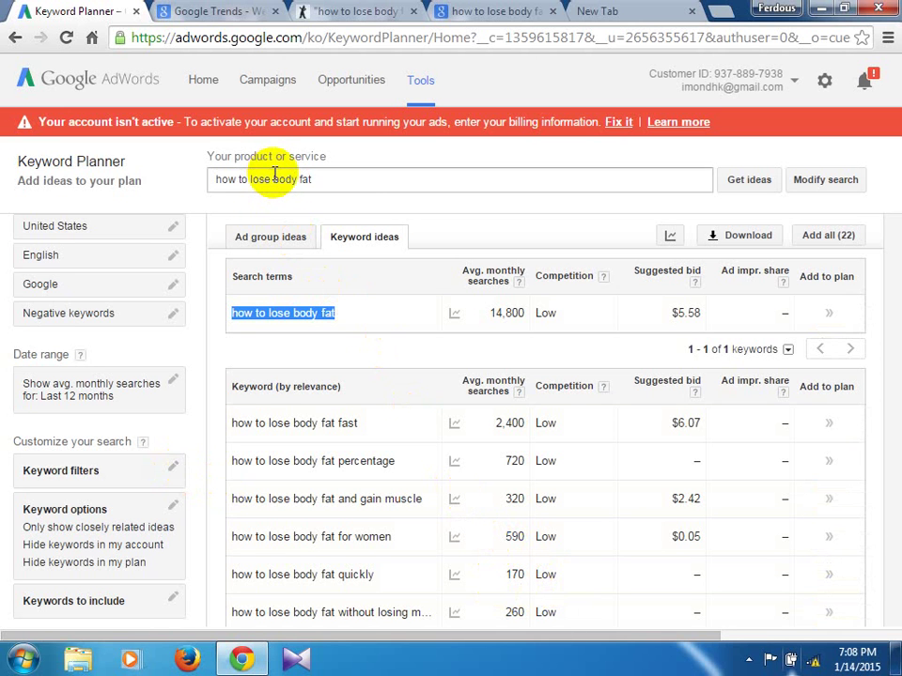
drag(273, 178, 205, 180)
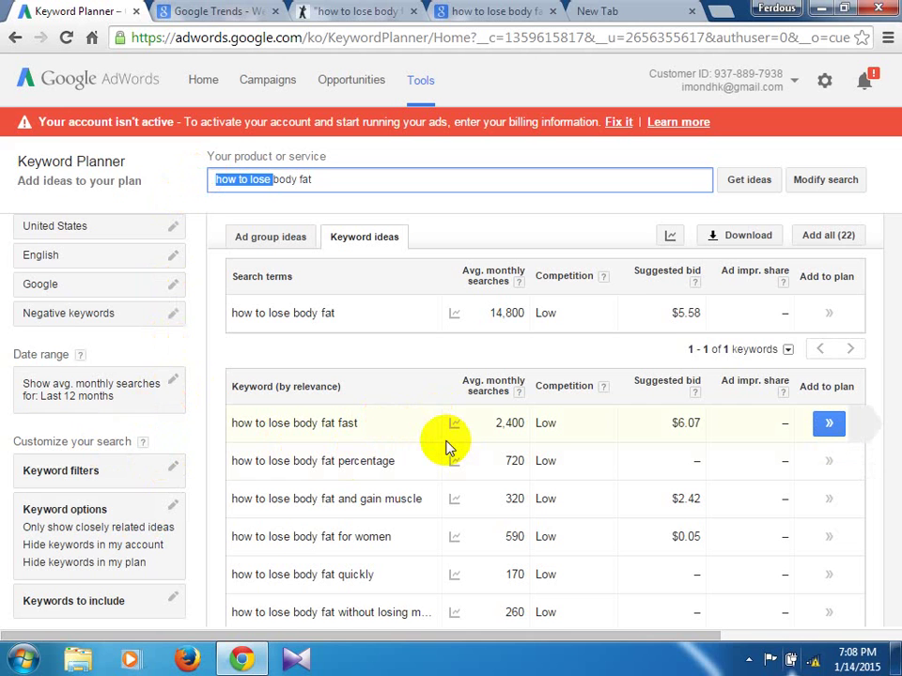
mouse_move(454, 422)
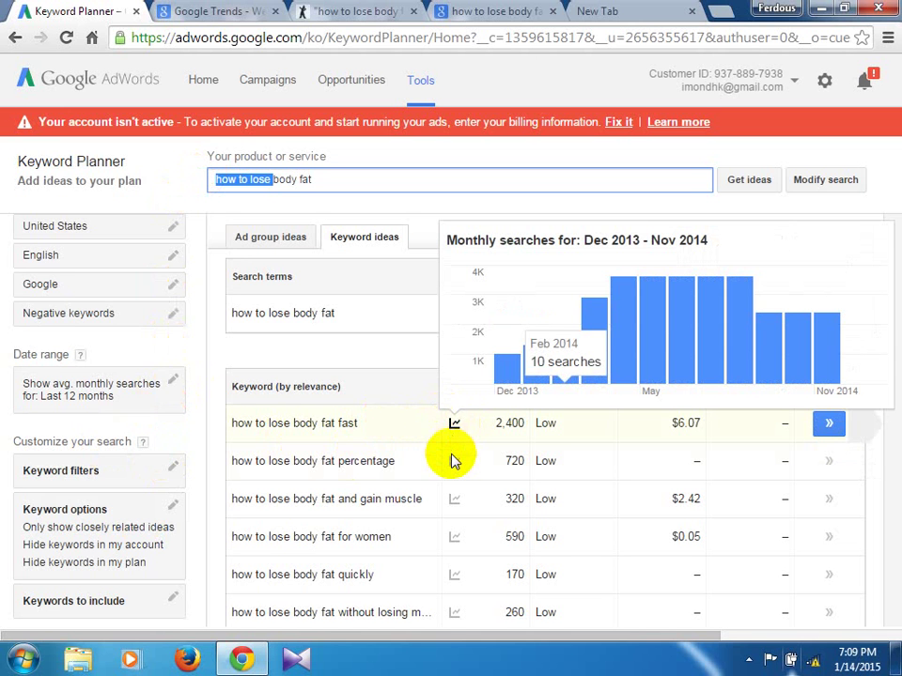
mouse_move(453, 462)
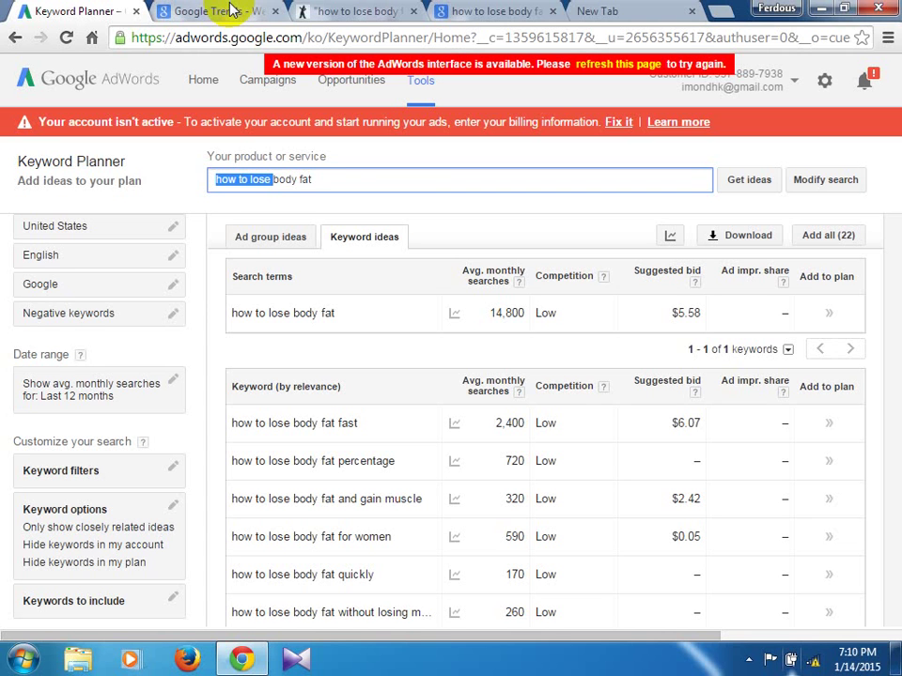
- Try to search Keyword Planner for "body fat" and reload its start page using the address without the query part
key(BackSpace)
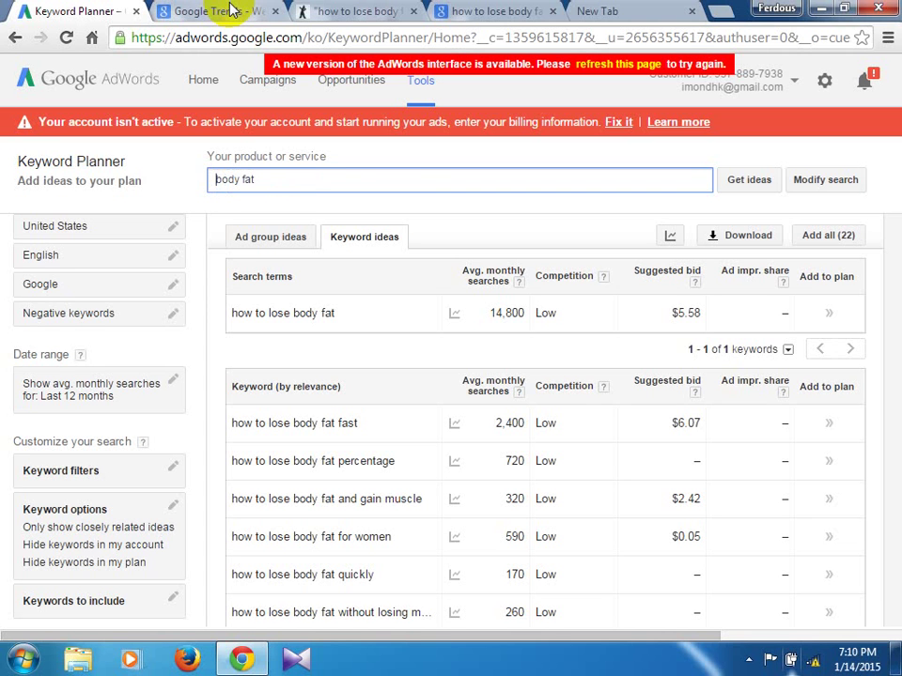
key(Return)
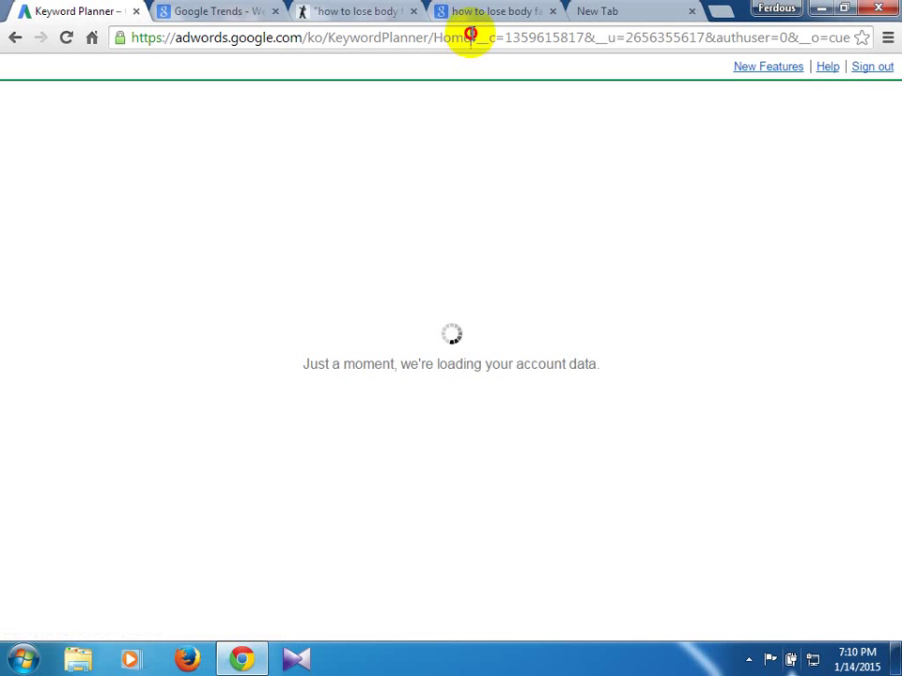
drag(471, 37, 803, 58)
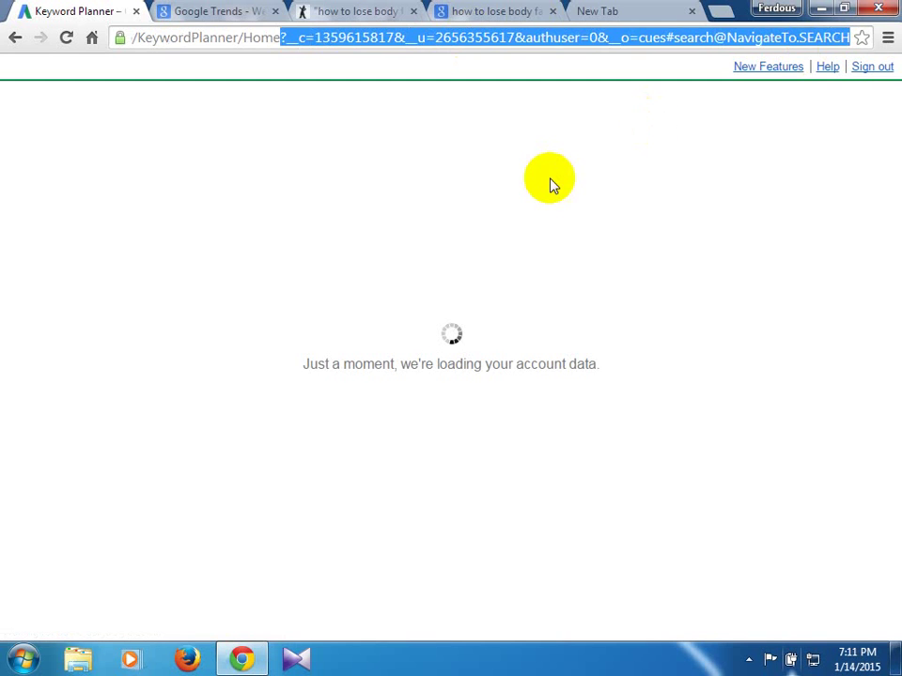
key(BackSpace)
key(Return)
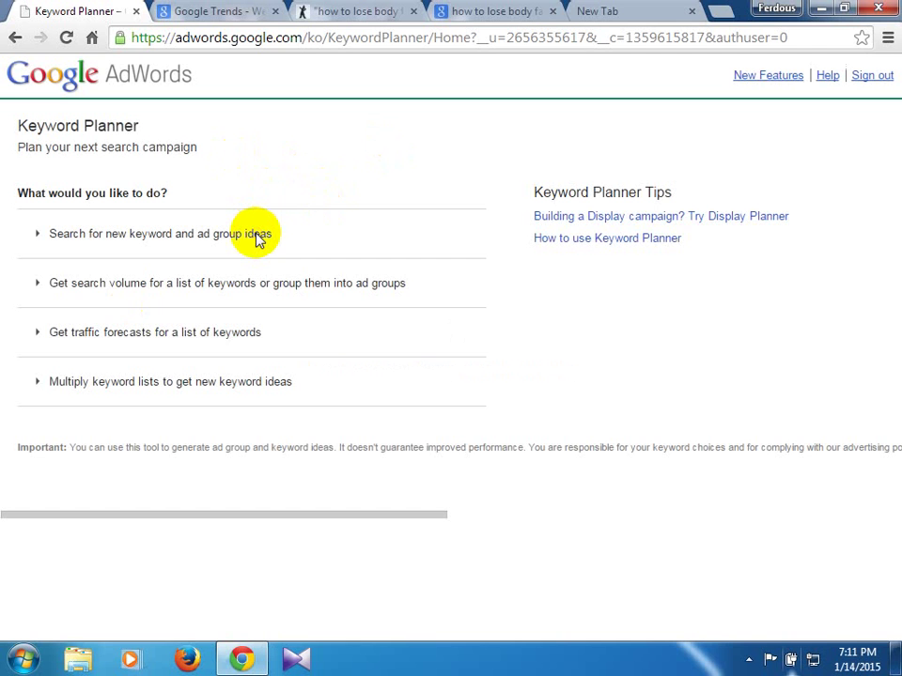
- Get new keyword and ad group ideas for the product or service "body fat" in Keyword Planner
click(194, 239)
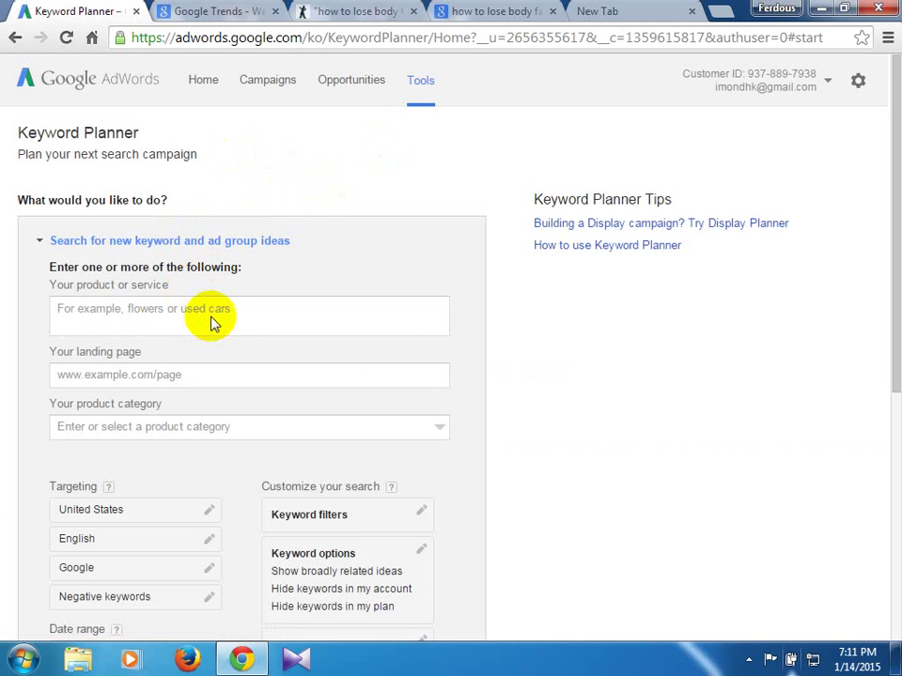
click(227, 316)
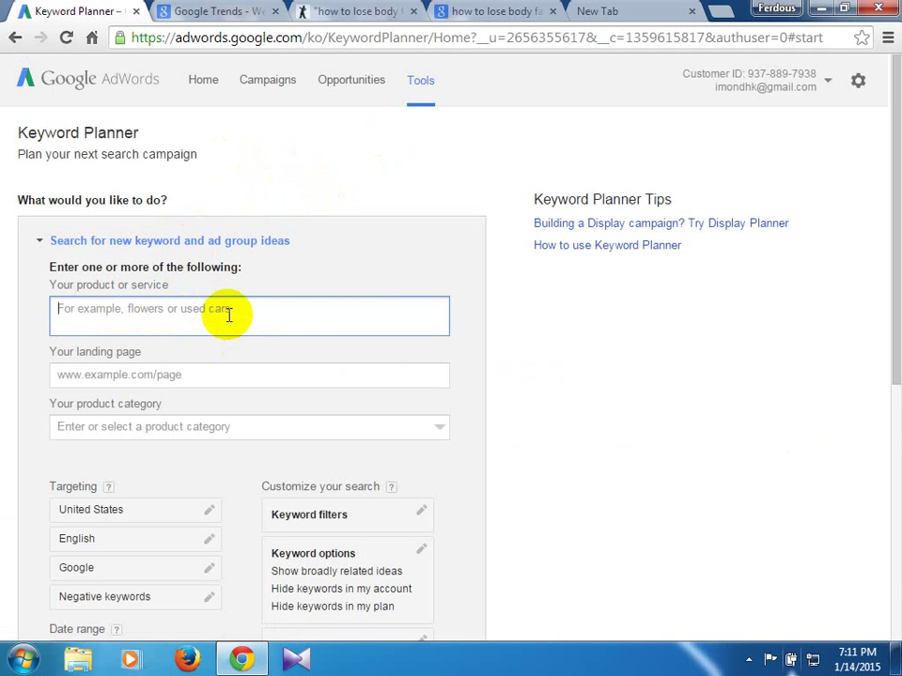
text(body fat)
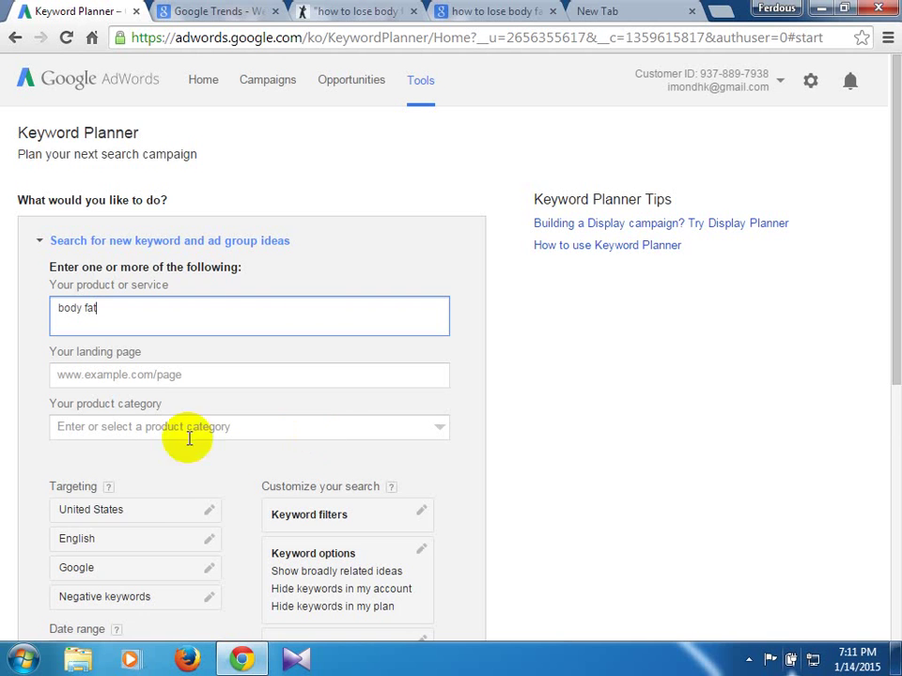
scroll(137, 523, down, 1)
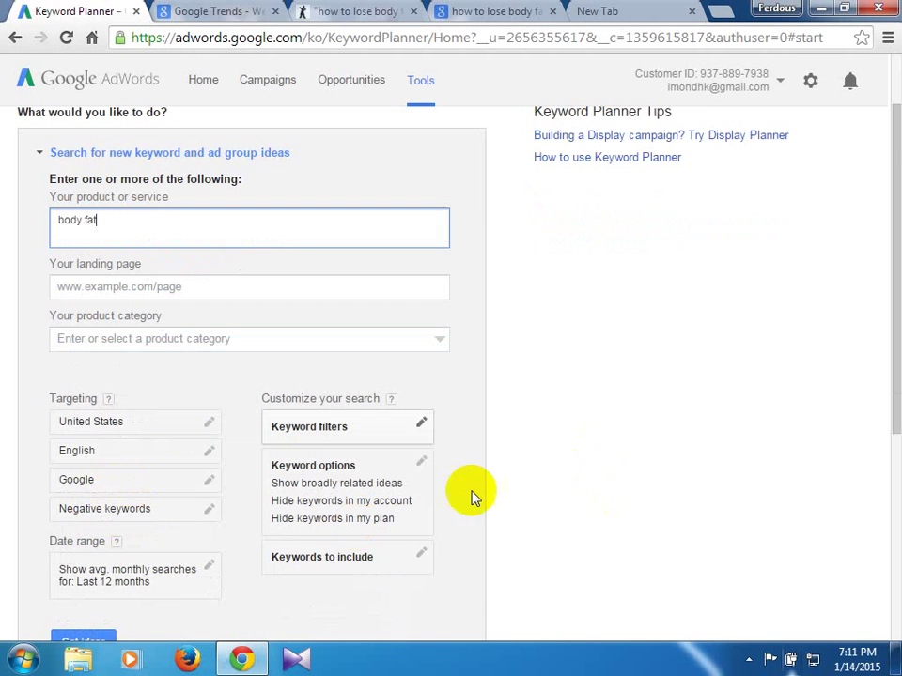
scroll(472, 498, down, 1)
click(85, 555)
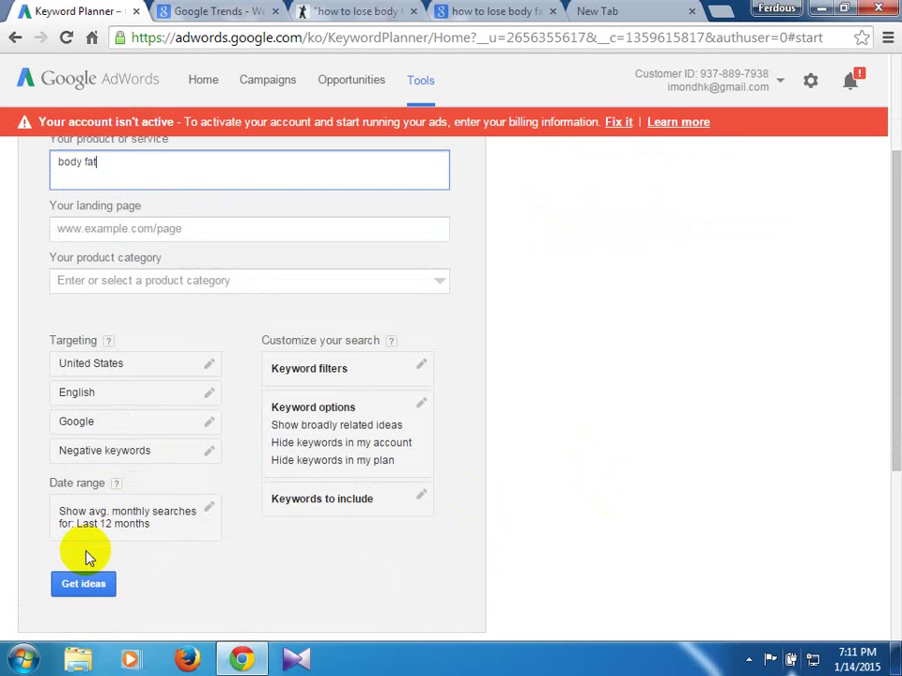
click(75, 586)
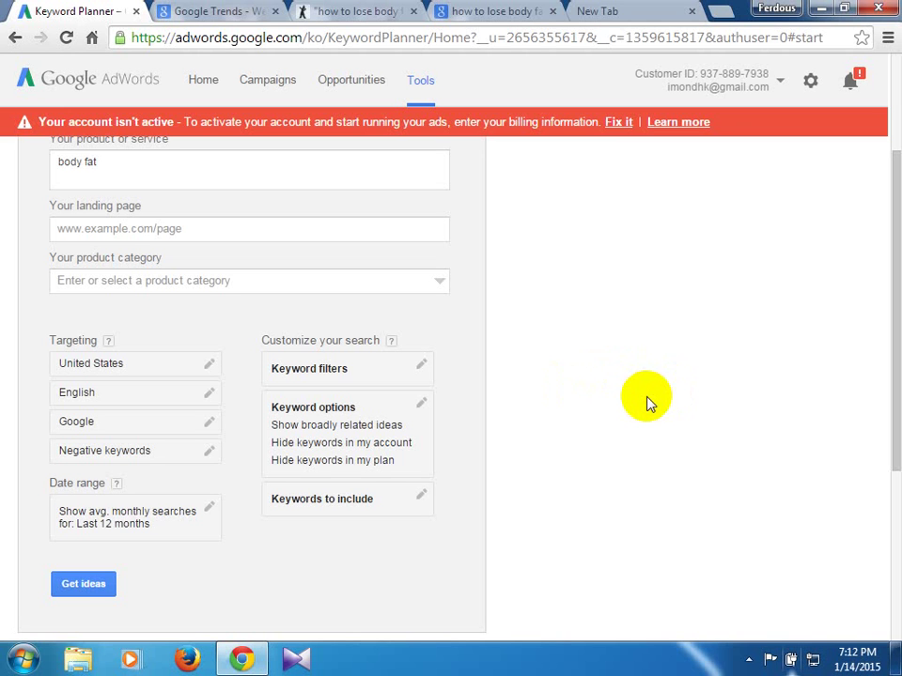
click(84, 584)
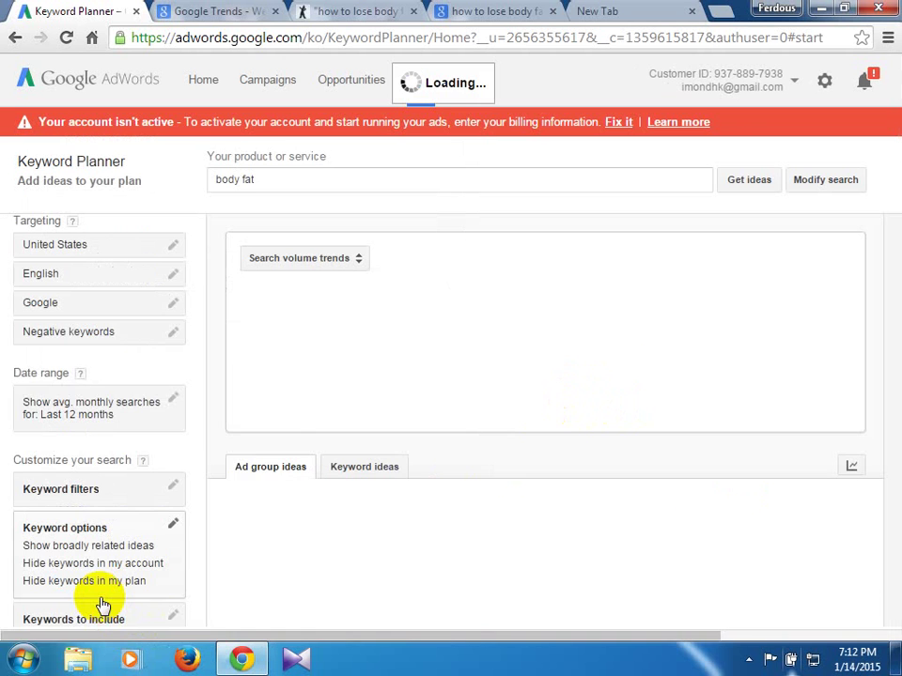
click(99, 595)
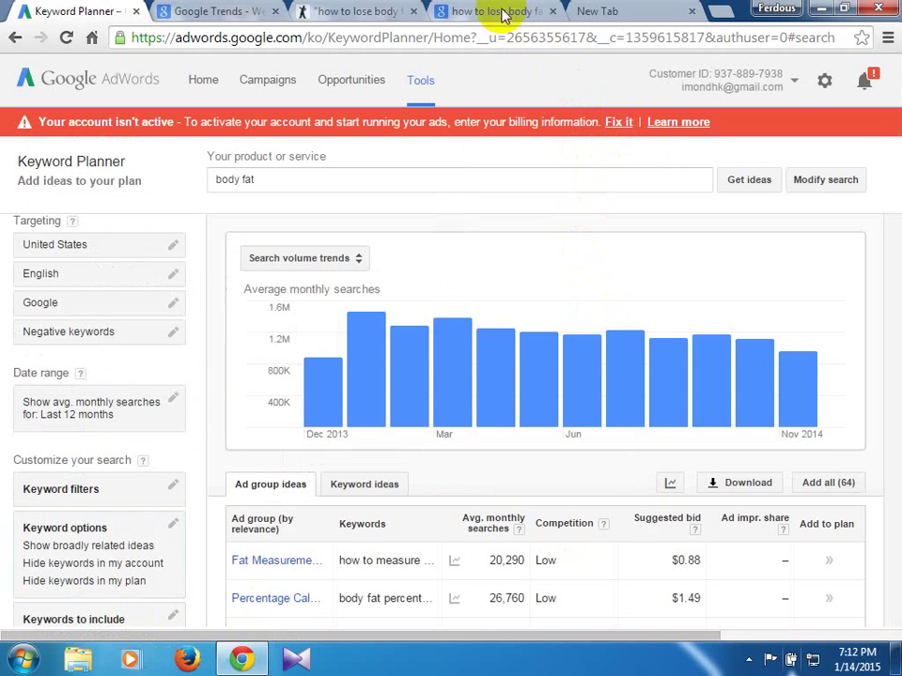
click(225, 13)
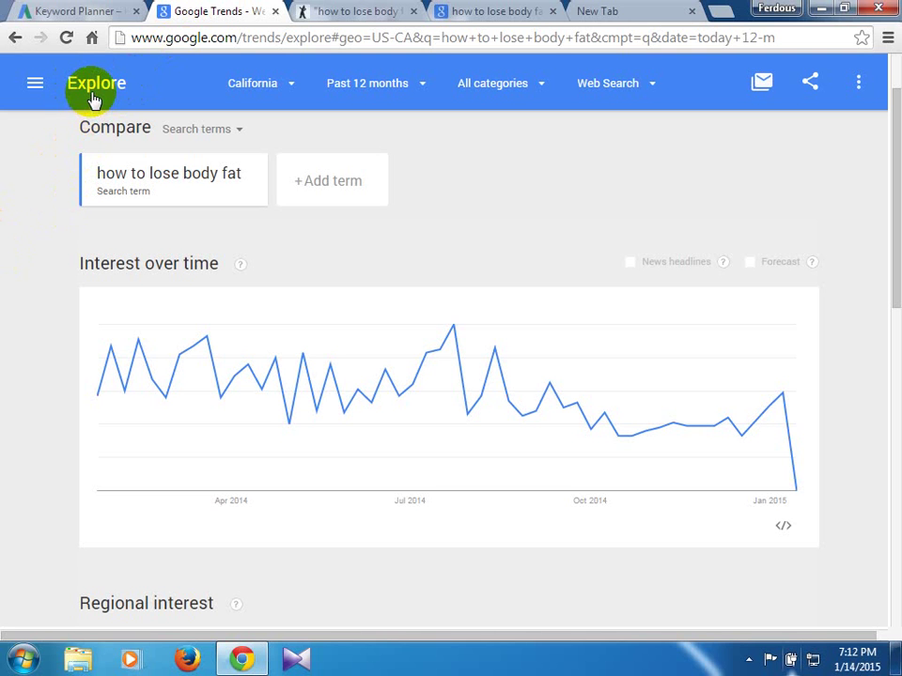
click(281, 41)
drag(282, 41, 895, 116)
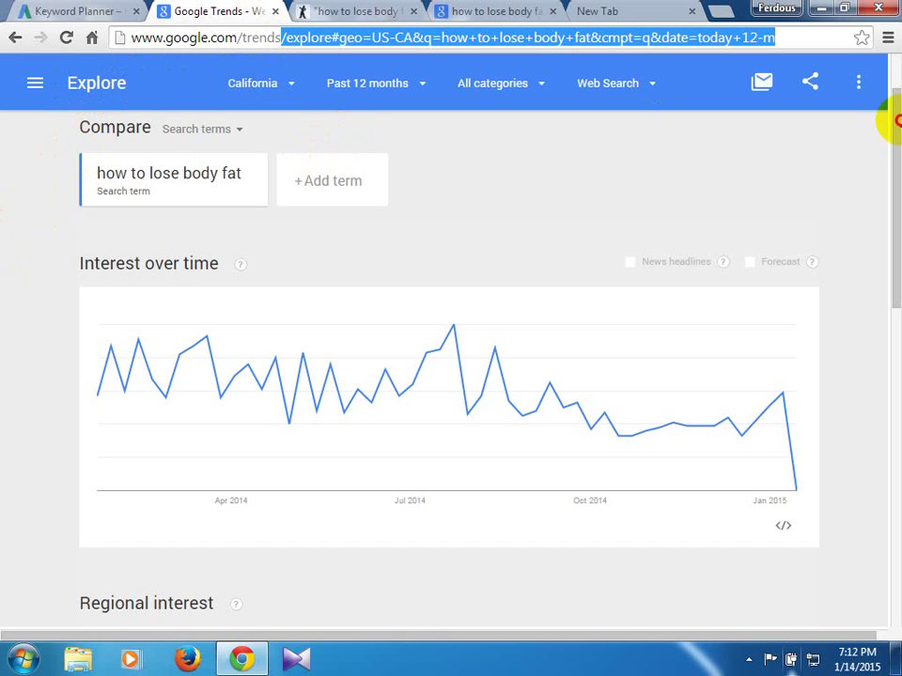
key(BackSpace)
key(Return)
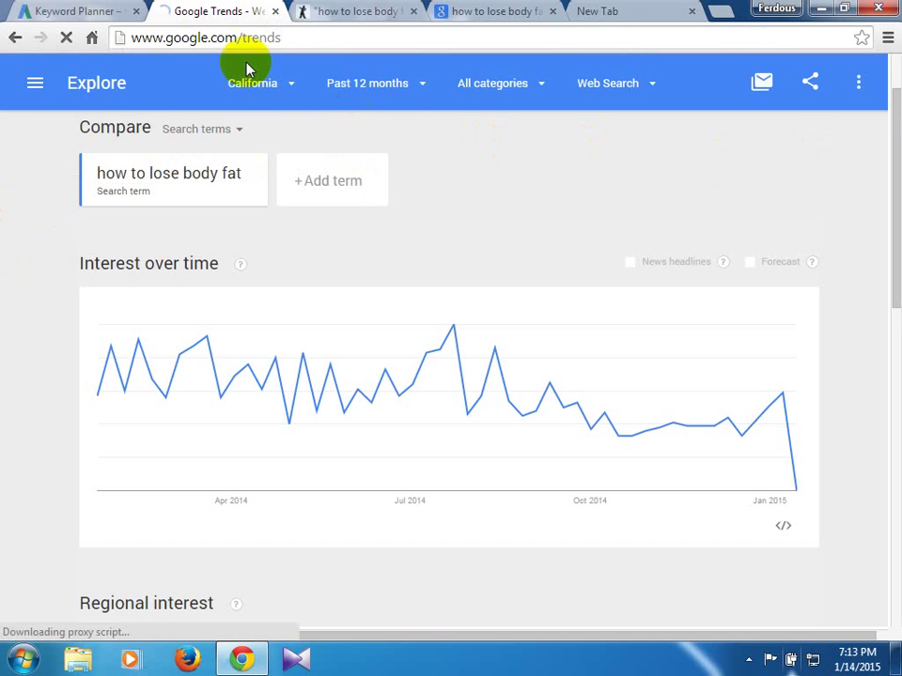
click(206, 8)
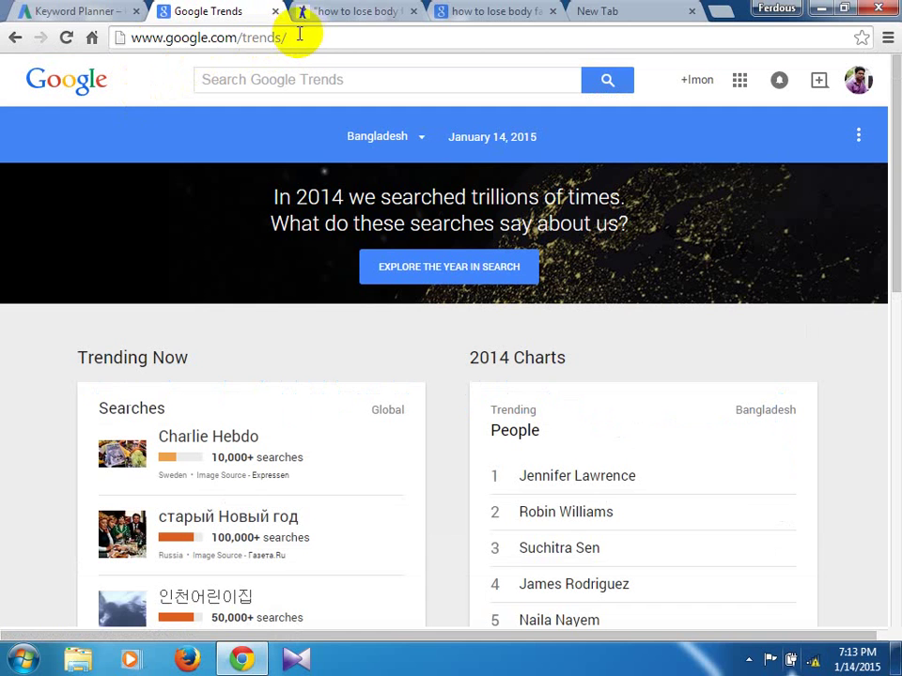
click(296, 34)
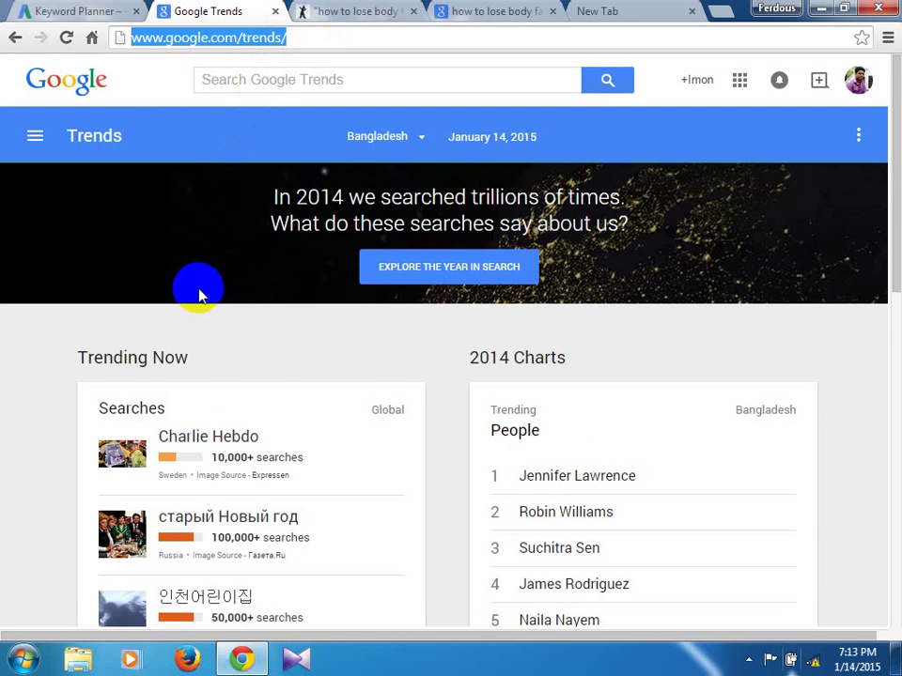
- Set the Google Trends home page region to United States and view its trending searches and 2014 charts
scroll(202, 289, down, 1)
scroll(272, 197, up, 1)
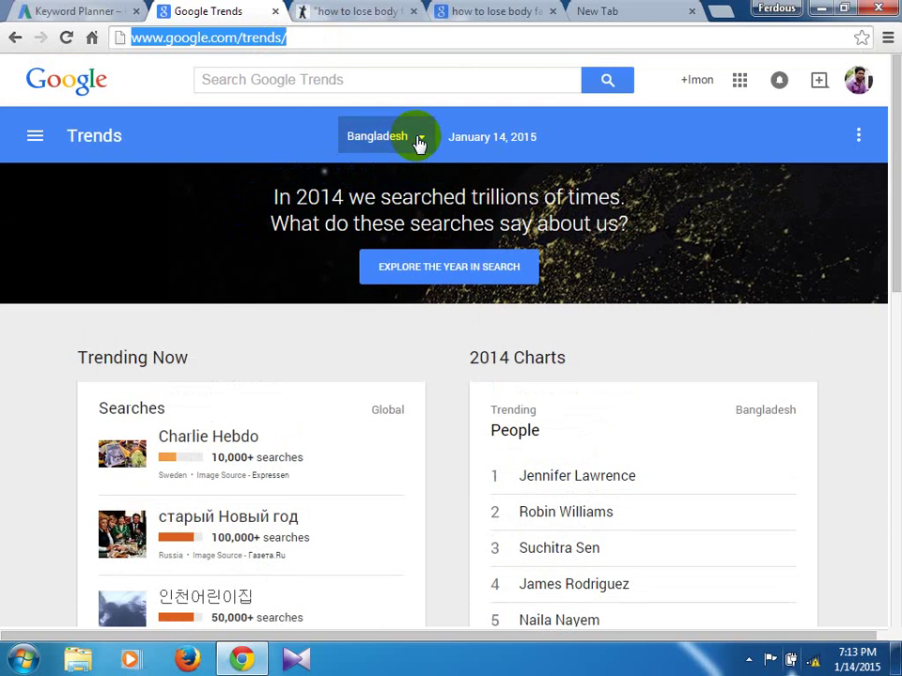
click(419, 141)
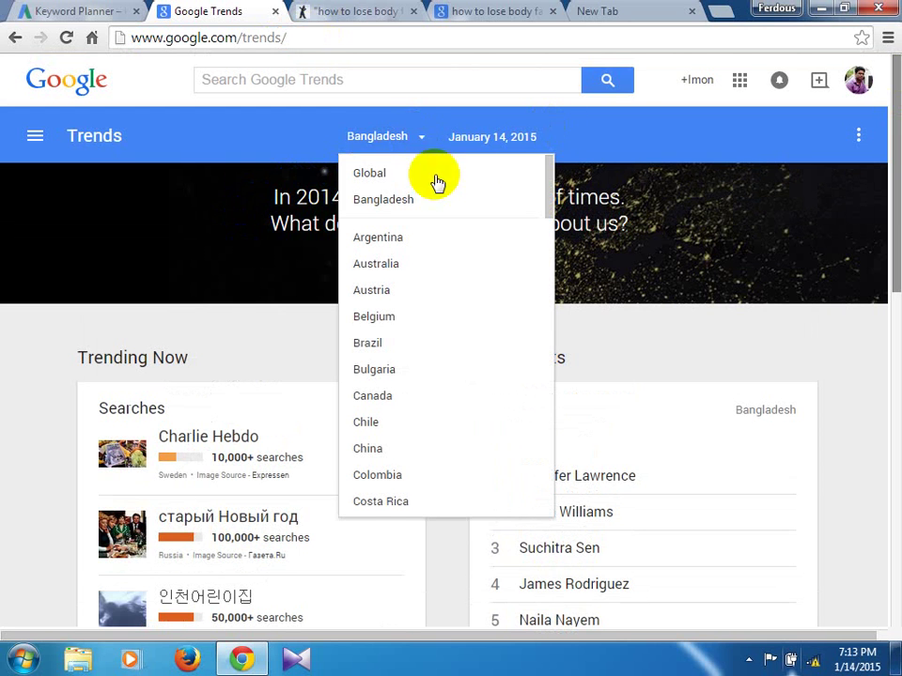
scroll(397, 449, down, 10)
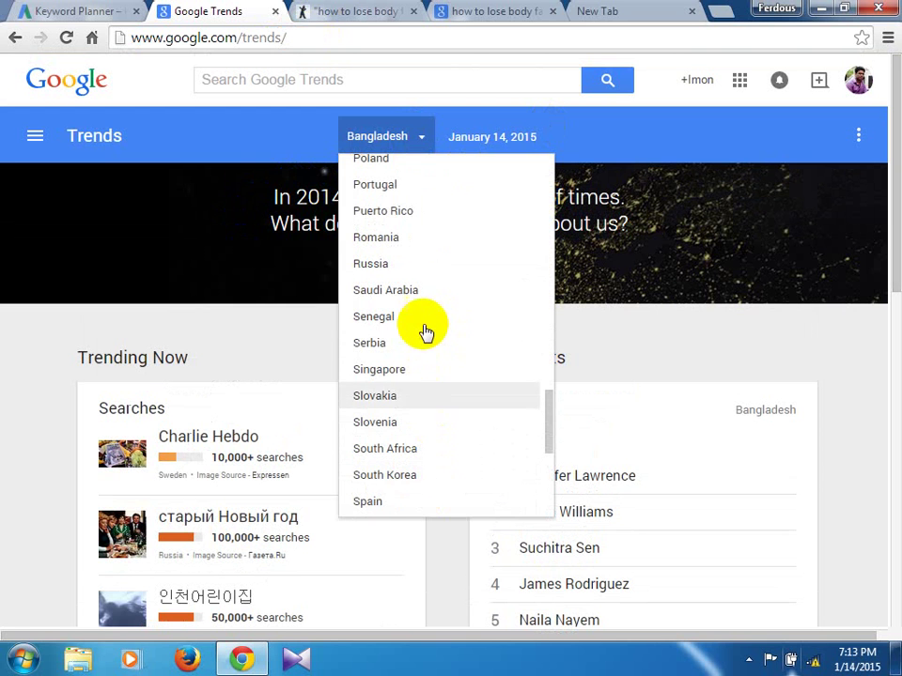
scroll(437, 477, down, 1)
scroll(436, 477, down, 2)
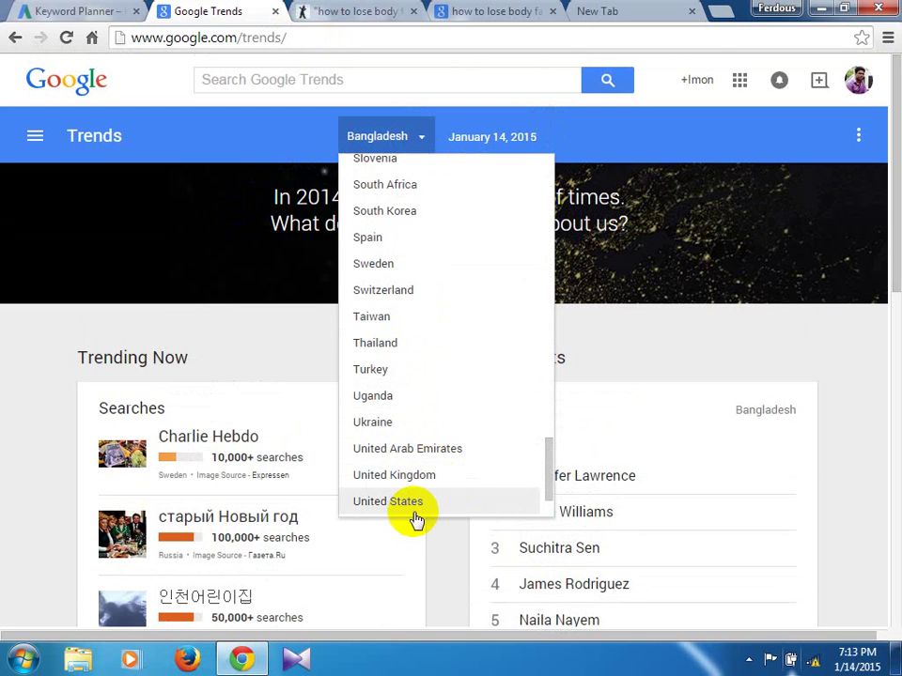
click(419, 512)
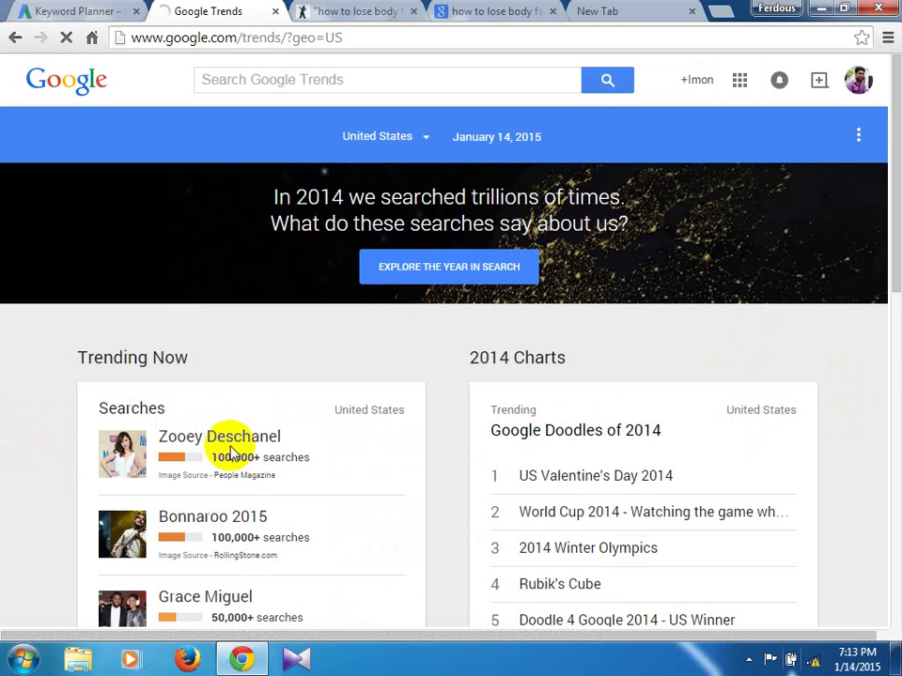
scroll(232, 451, down, 1)
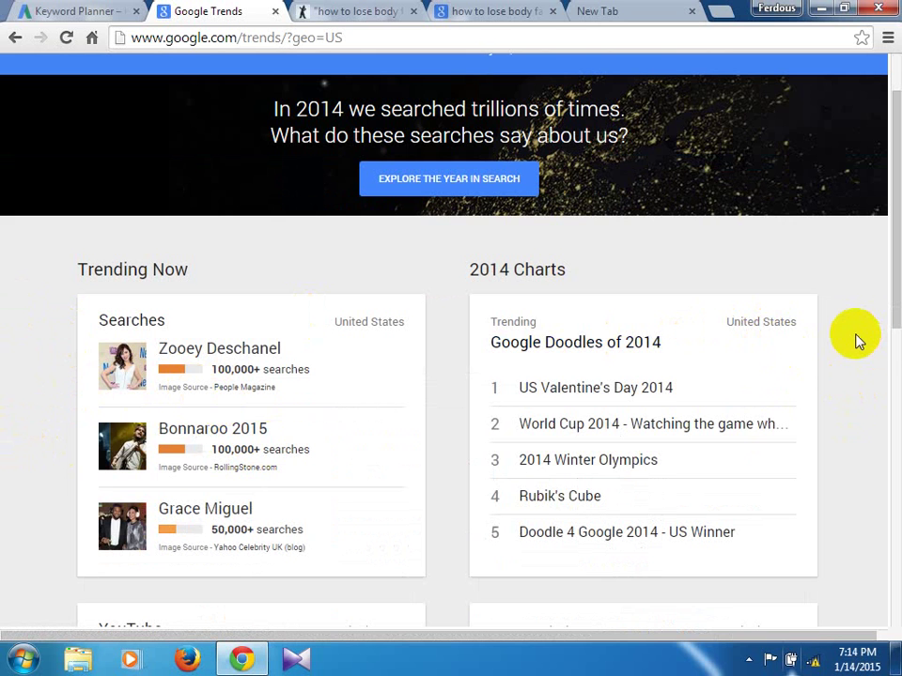
- Open the Trending Searches page from the Trends home page and browse the ranked daily searches for the United States
scroll(25, 389, down, 1)
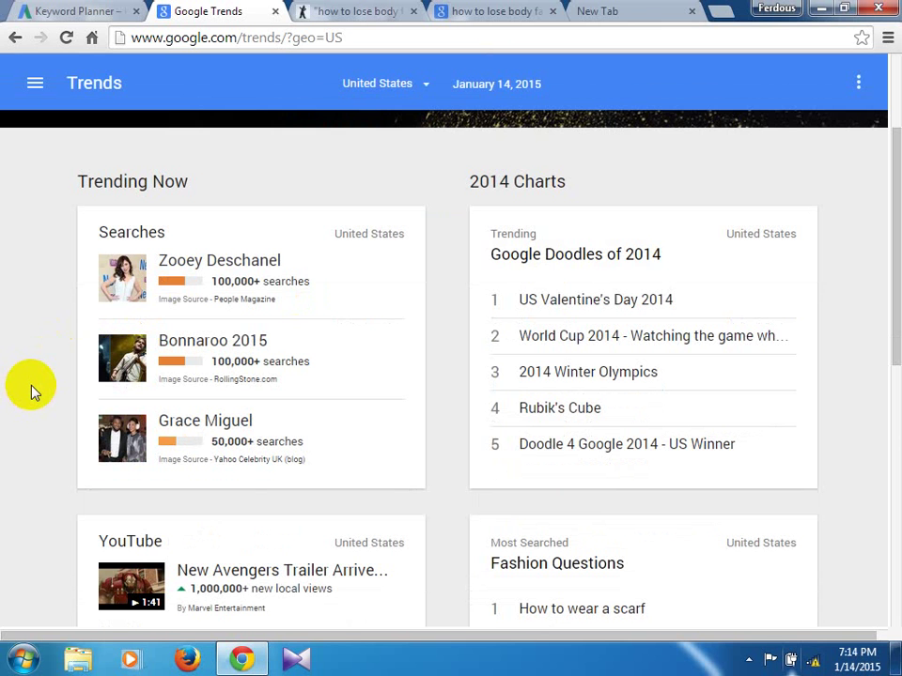
scroll(3, 399, down, 5)
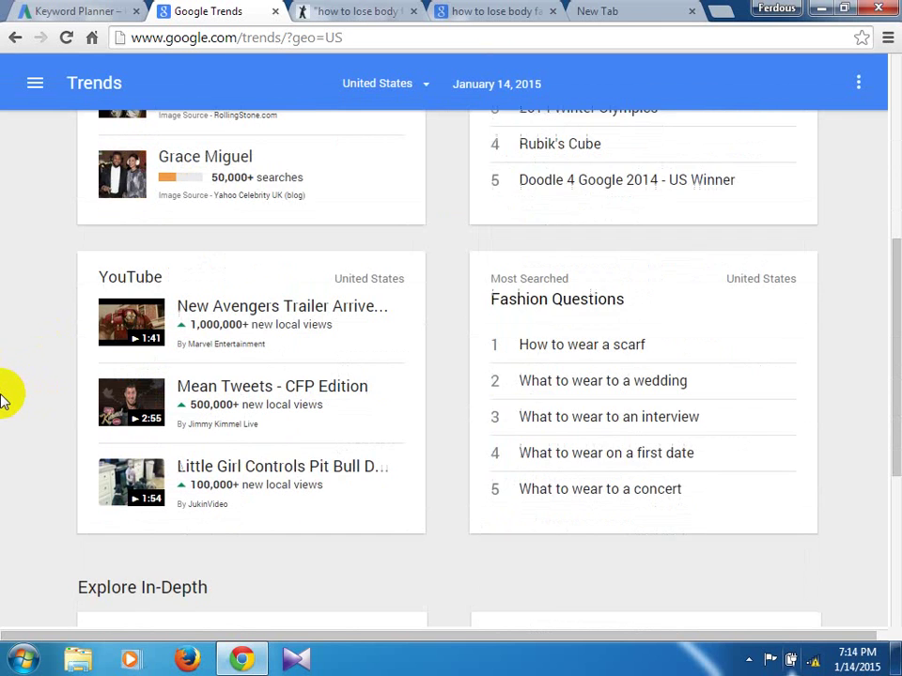
scroll(4, 402, down, 2)
scroll(3, 385, up, 8)
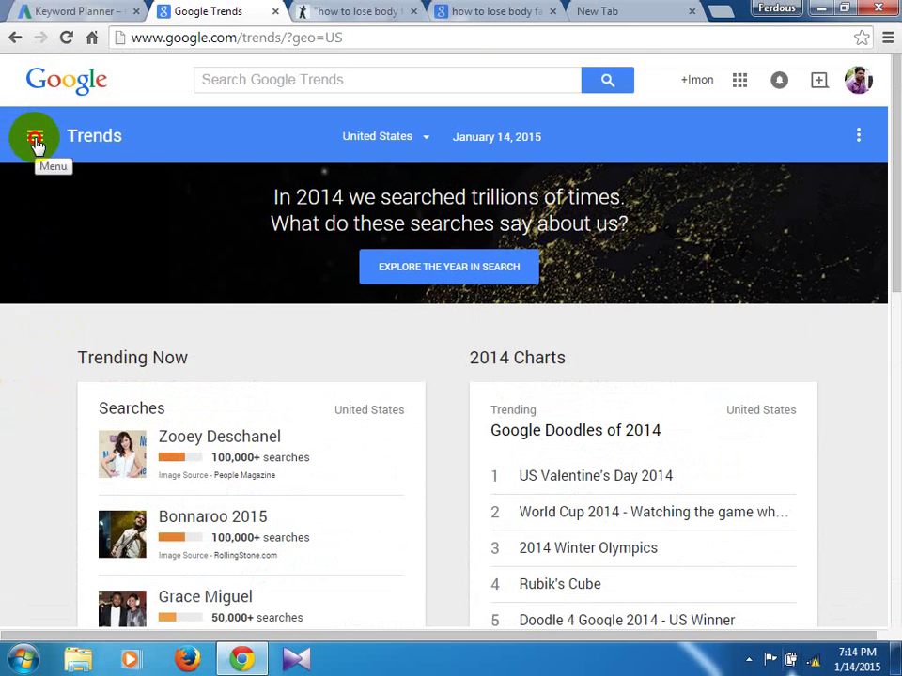
click(36, 141)
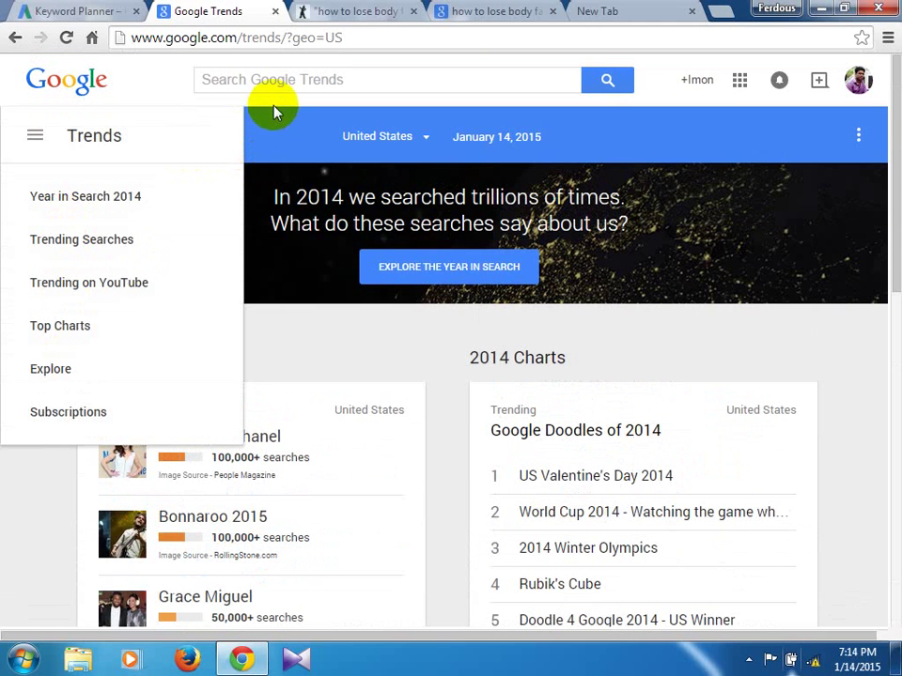
click(110, 252)
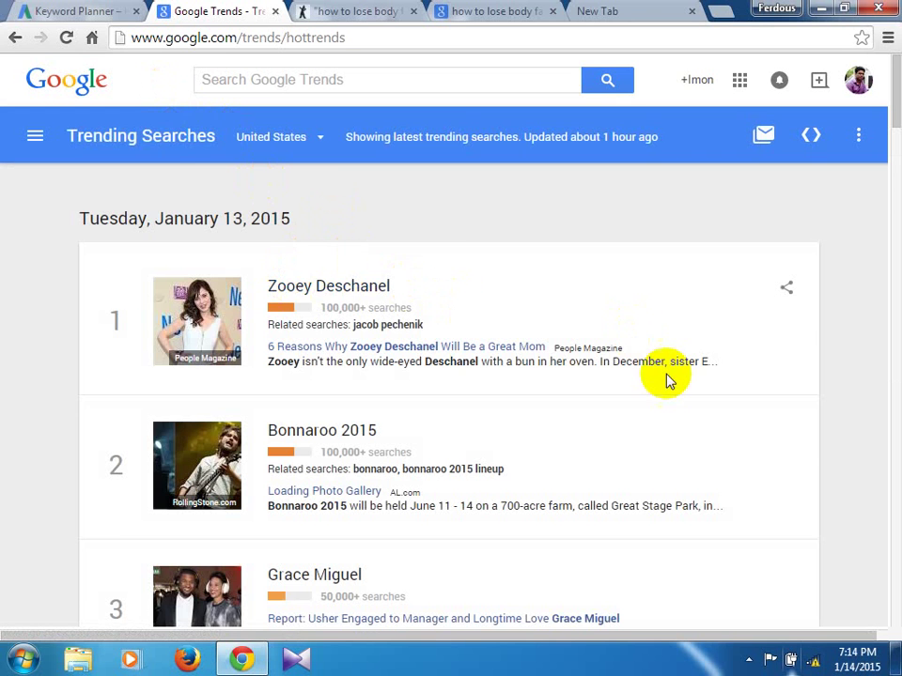
scroll(419, 353, down, 1)
scroll(419, 354, down, 7)
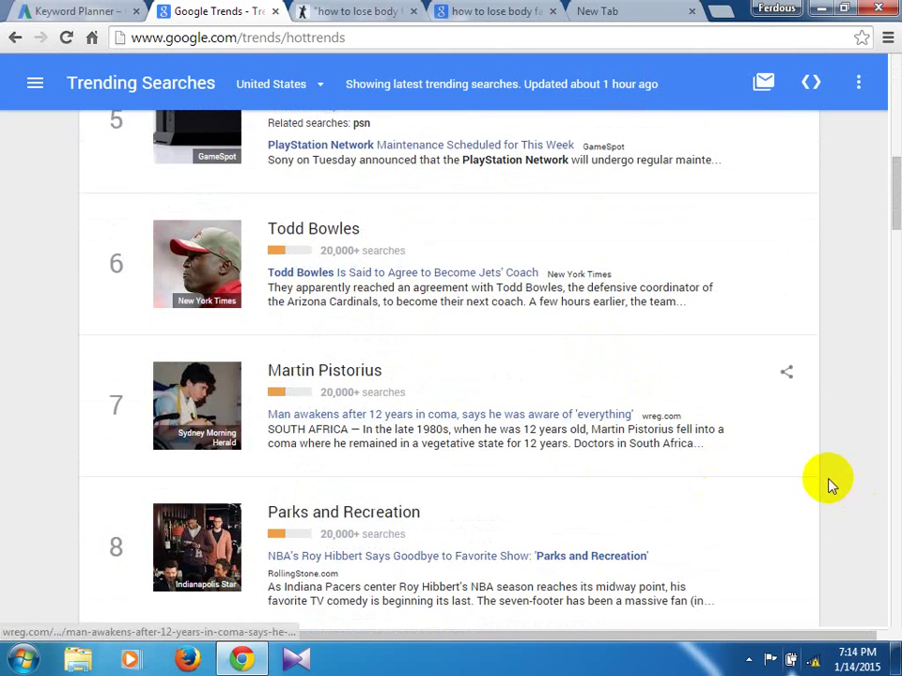
scroll(781, 394, up, 4)
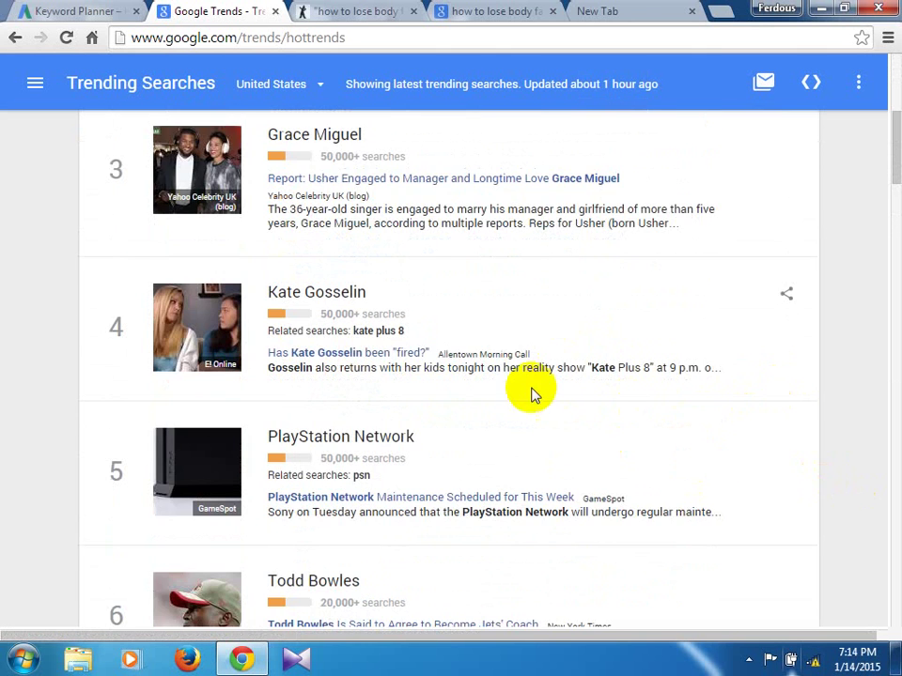
scroll(469, 418, down, 1)
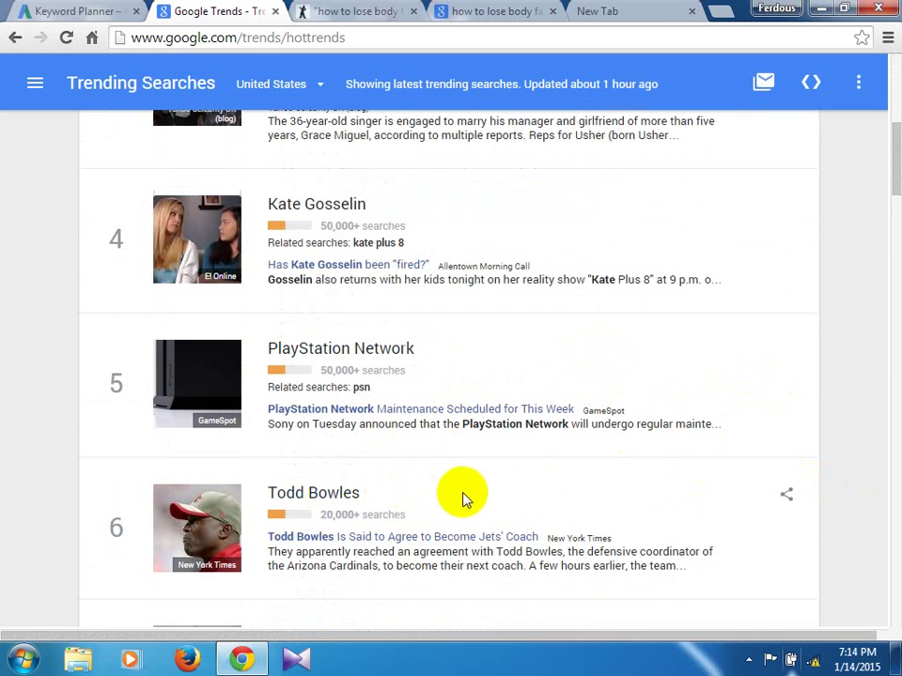
- View the Google search results for the trending topic Todd Bowles, close them and return to the start of the Trending Searches list
click(315, 498)
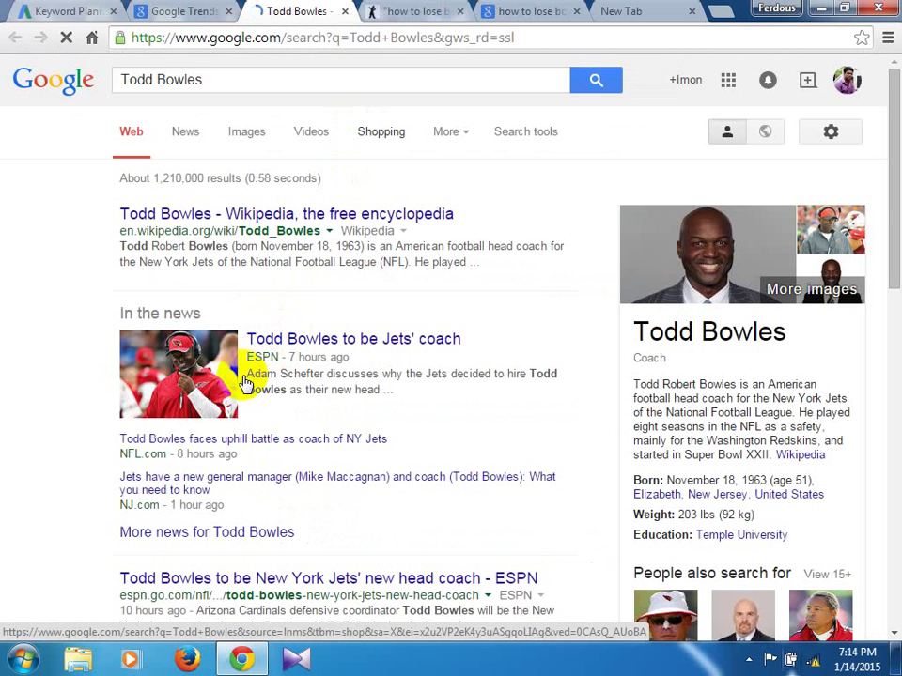
click(187, 136)
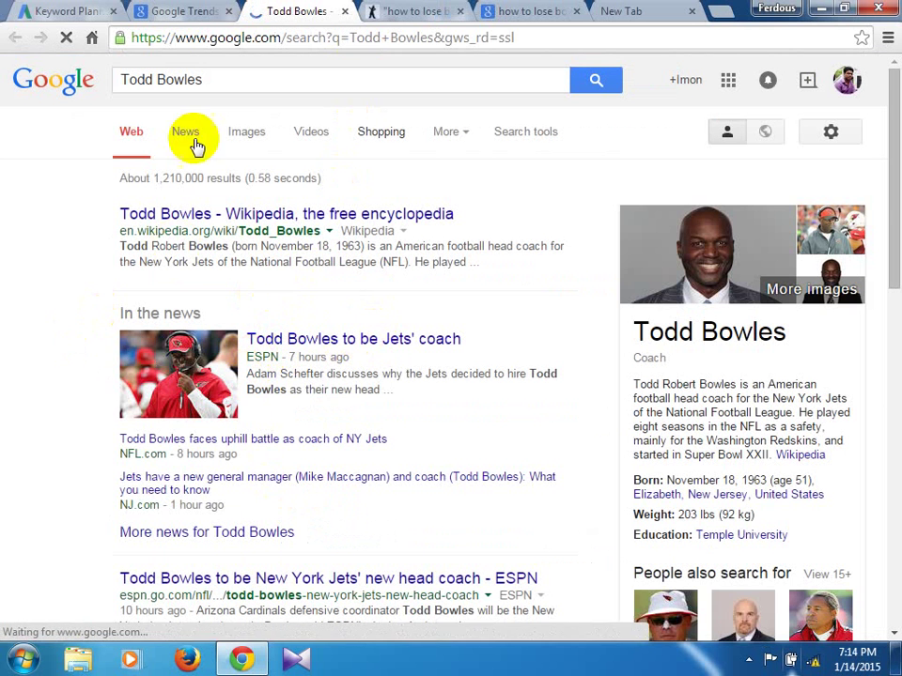
click(192, 14)
click(344, 13)
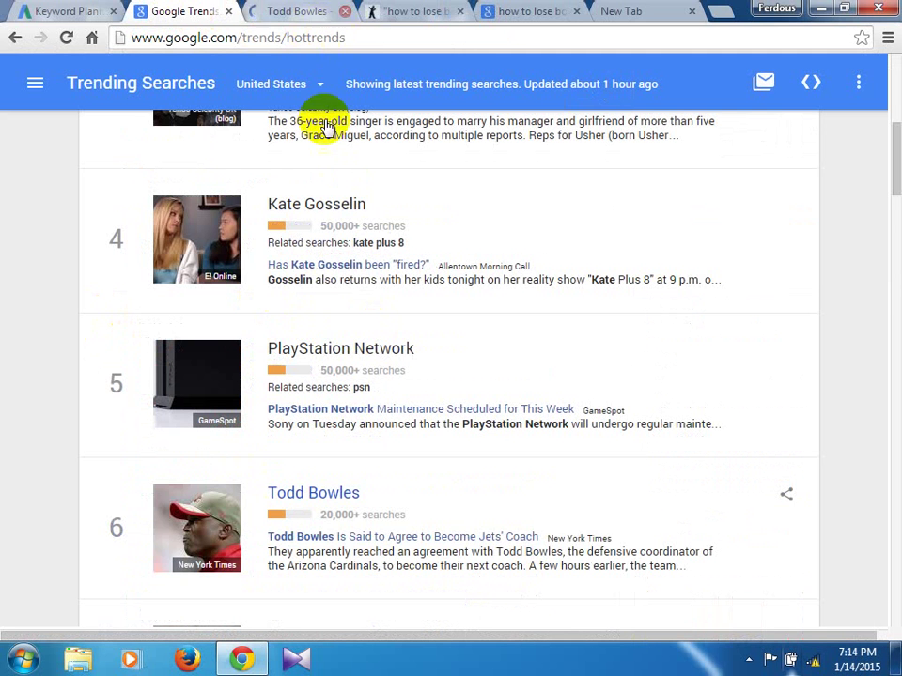
scroll(869, 141, up, 4)
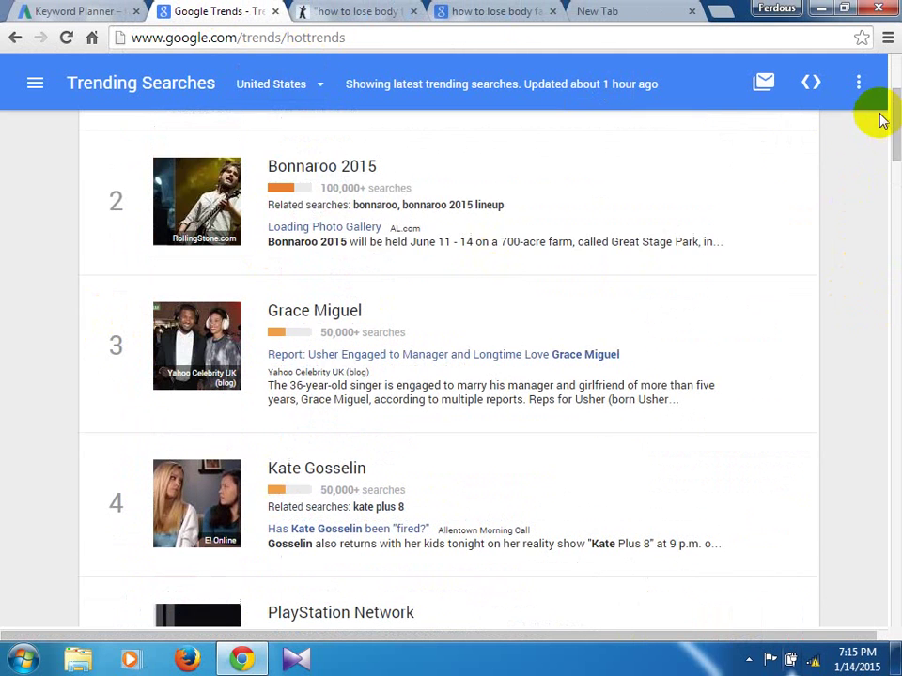
scroll(563, 122, up, 4)
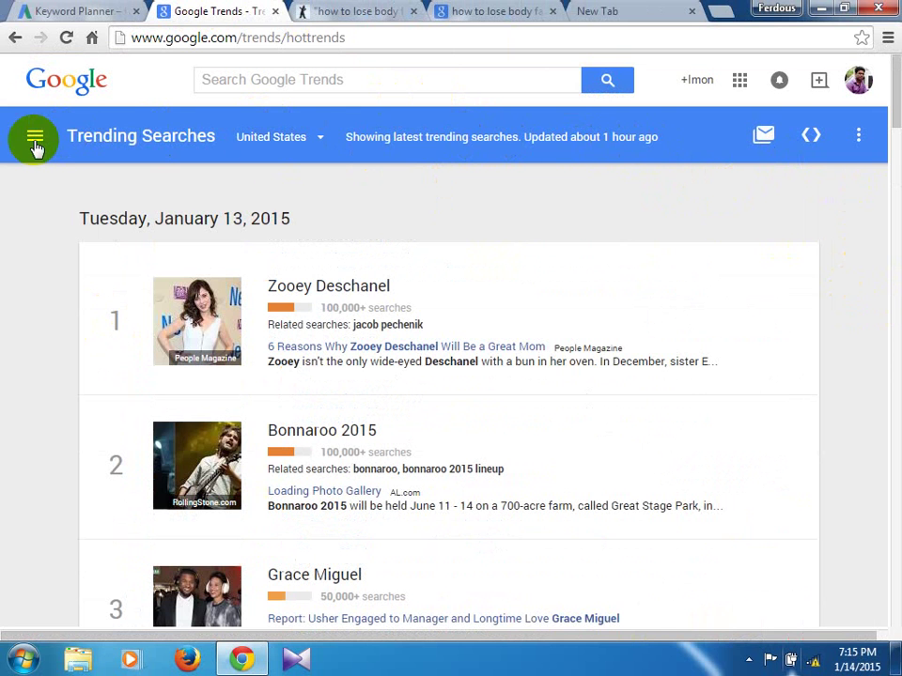
click(858, 143)
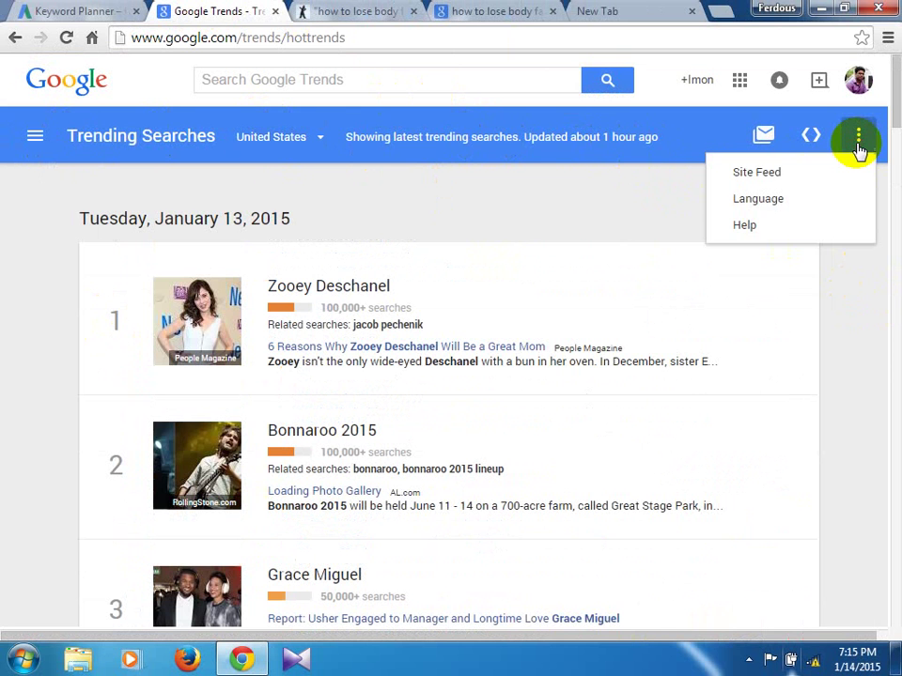
click(813, 135)
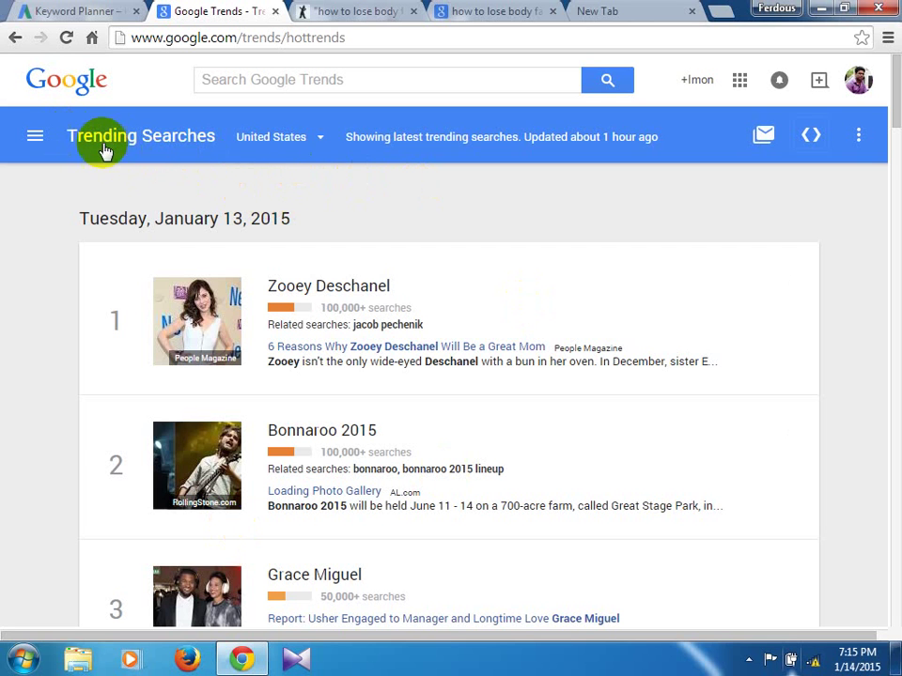
- Open the Top Charts page, examine the trending People and Searches charts for Bangladesh in 2014, and show the available years
click(33, 140)
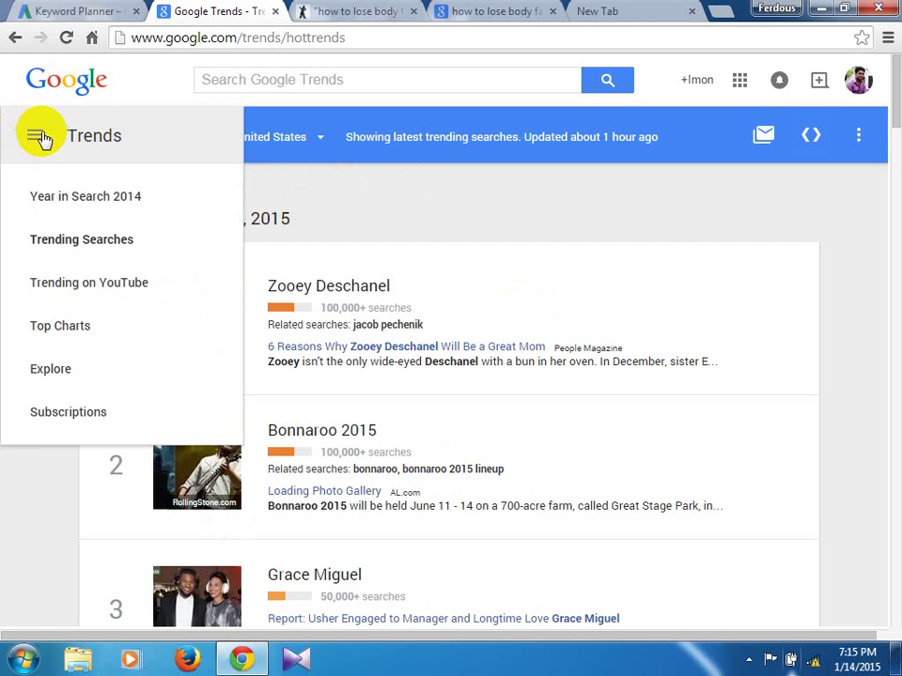
click(83, 335)
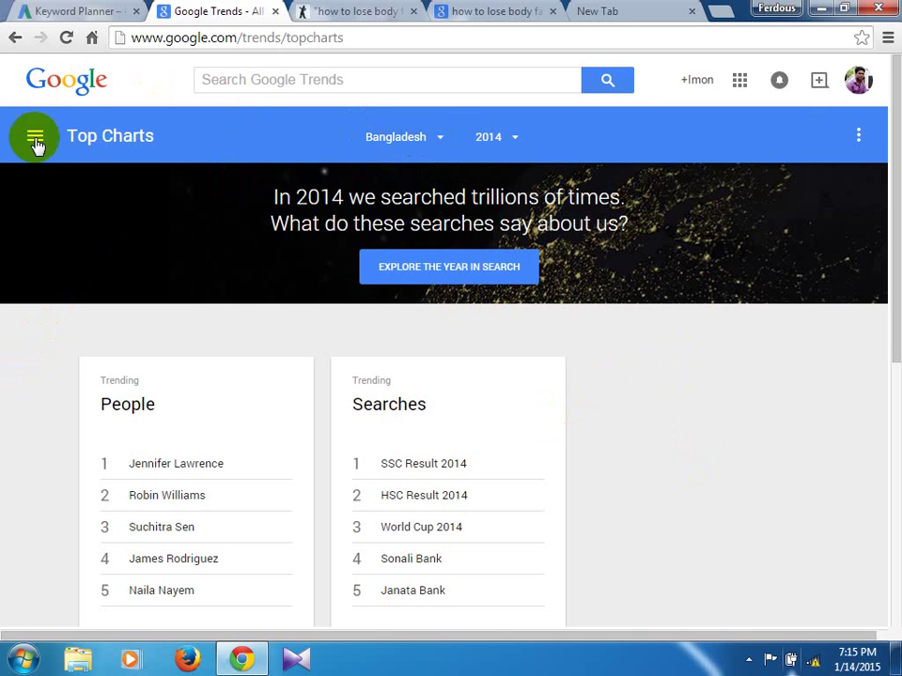
scroll(65, 266, down, 5)
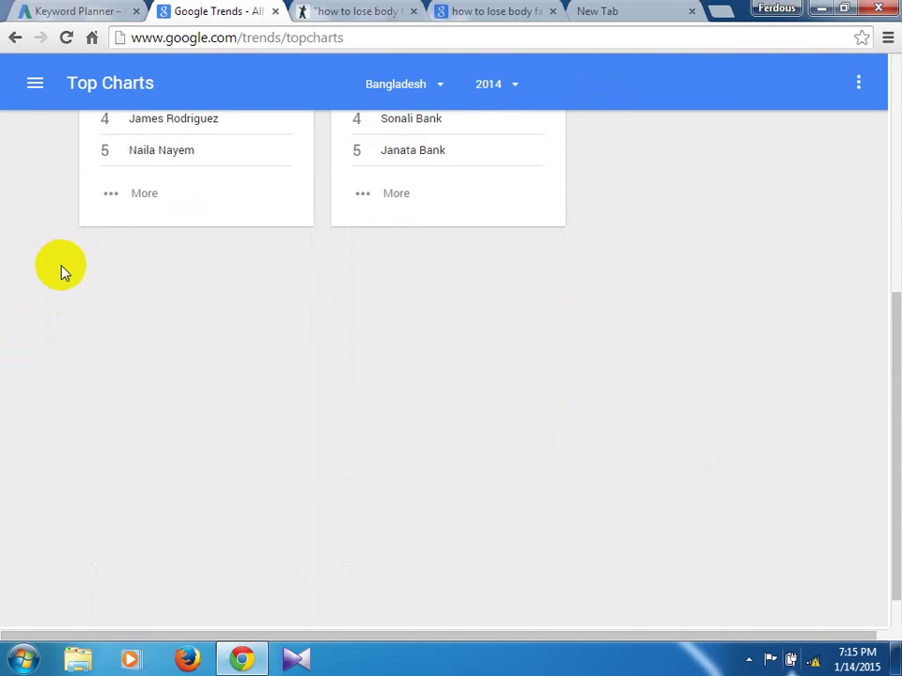
scroll(57, 256, up, 4)
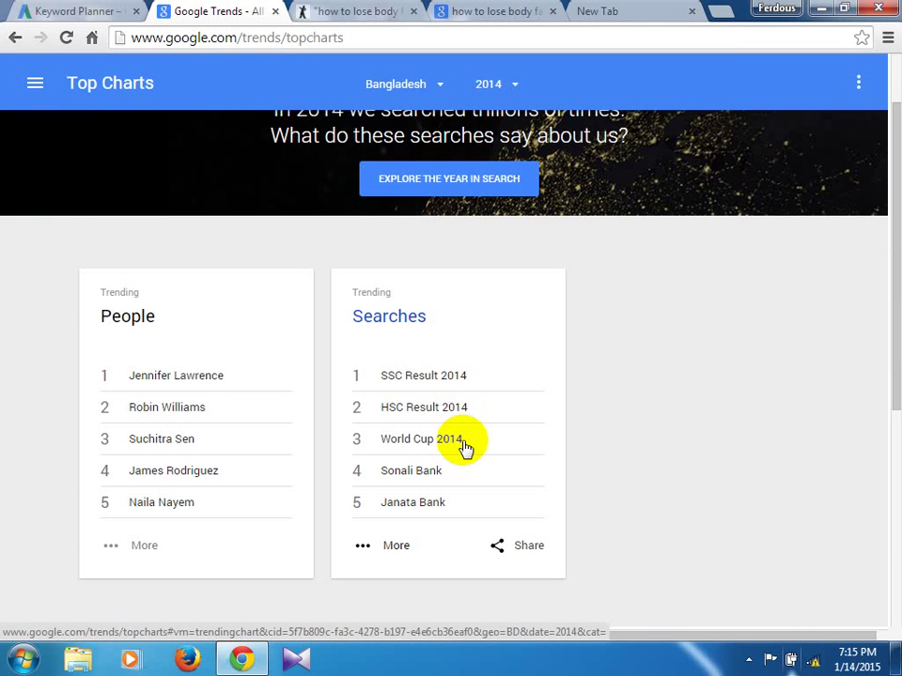
scroll(747, 511, down, 1)
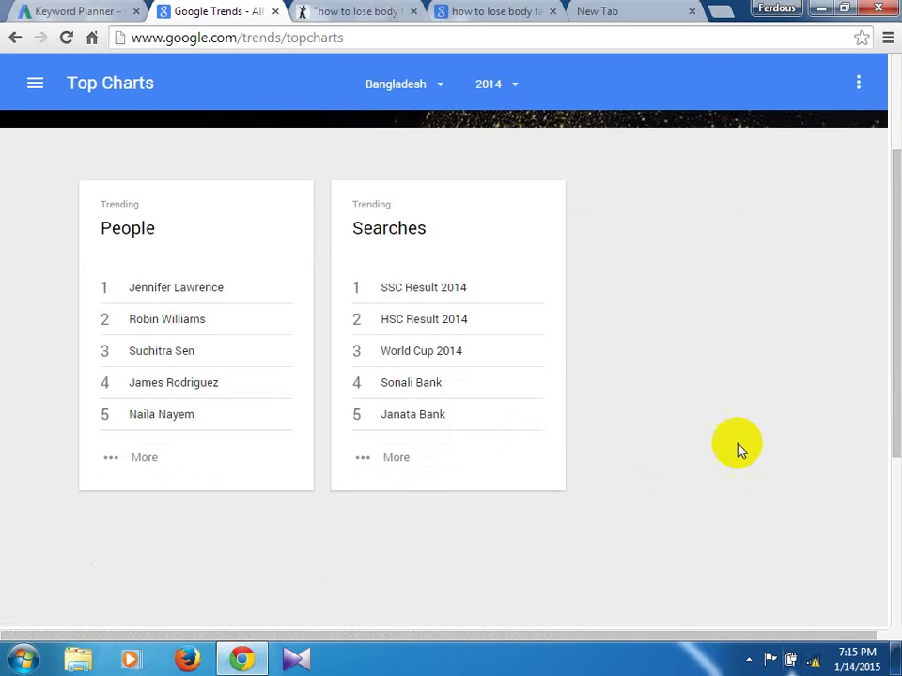
scroll(741, 449, up, 3)
click(518, 148)
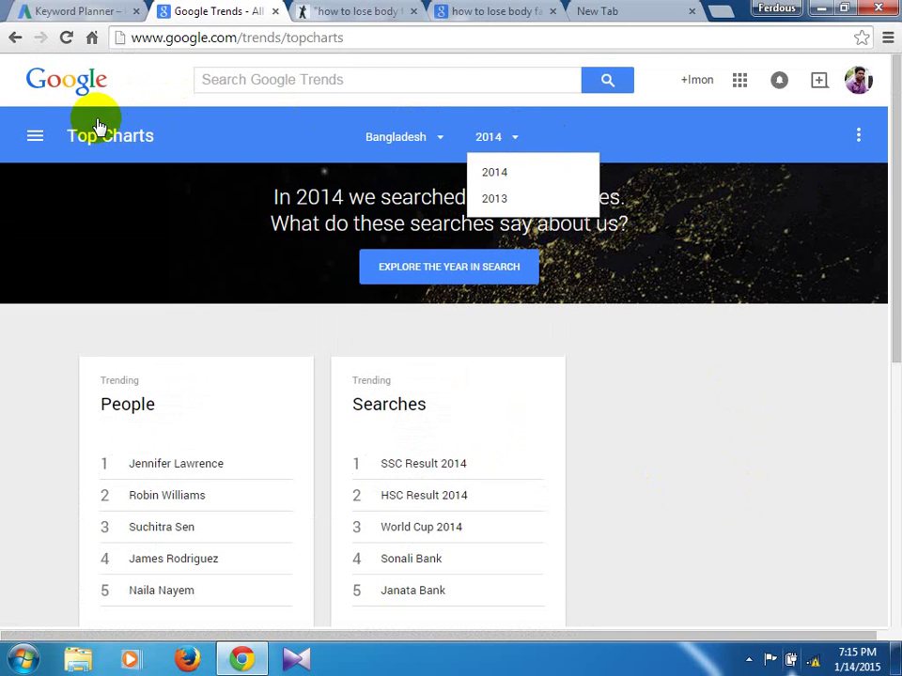
- Reload Top Charts through the Trends navigation and look over the Bangladesh 2014 page once more
click(35, 139)
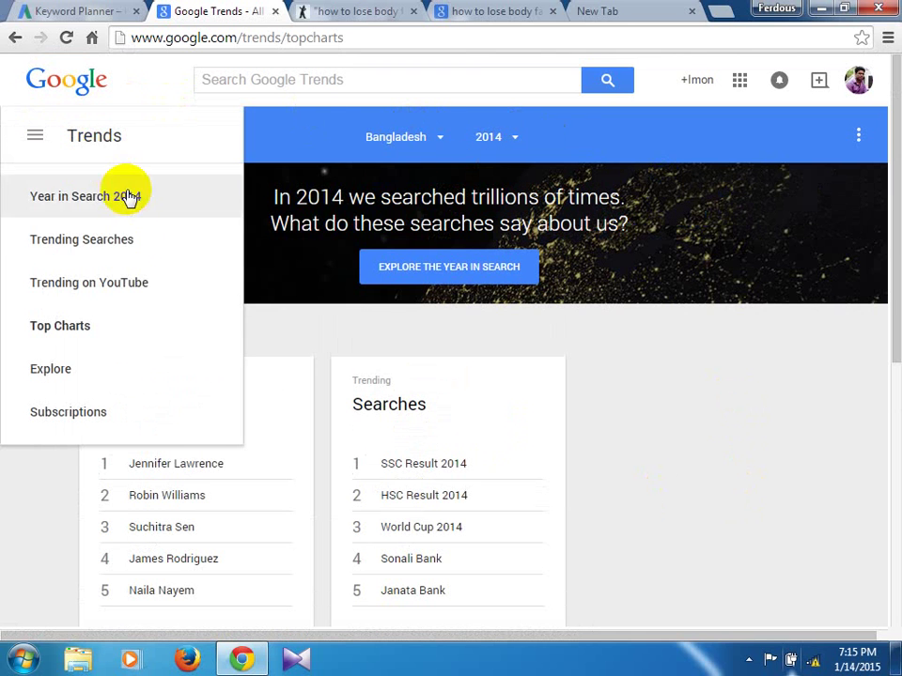
click(129, 332)
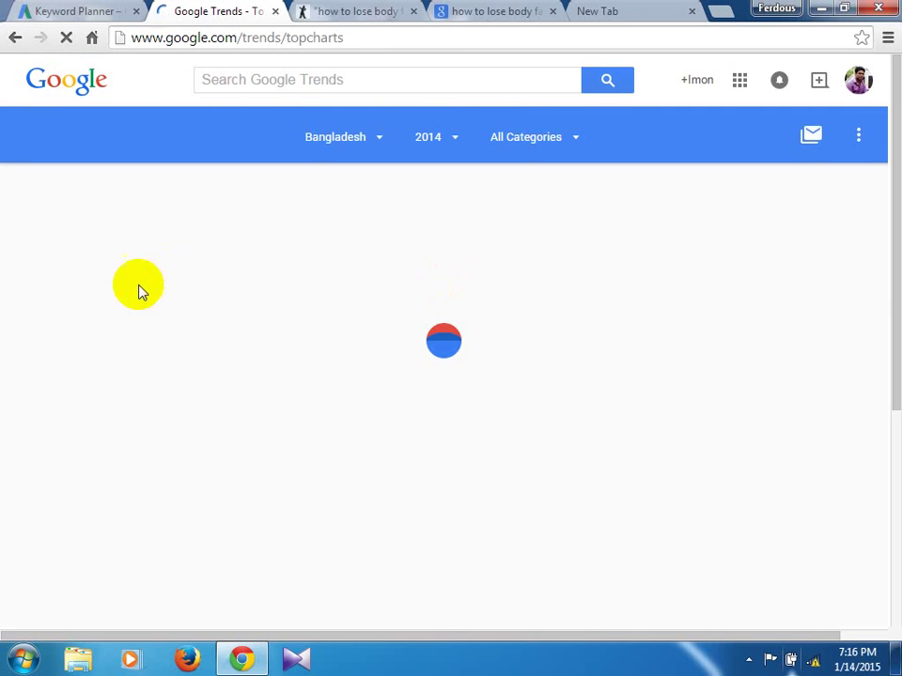
click(671, 211)
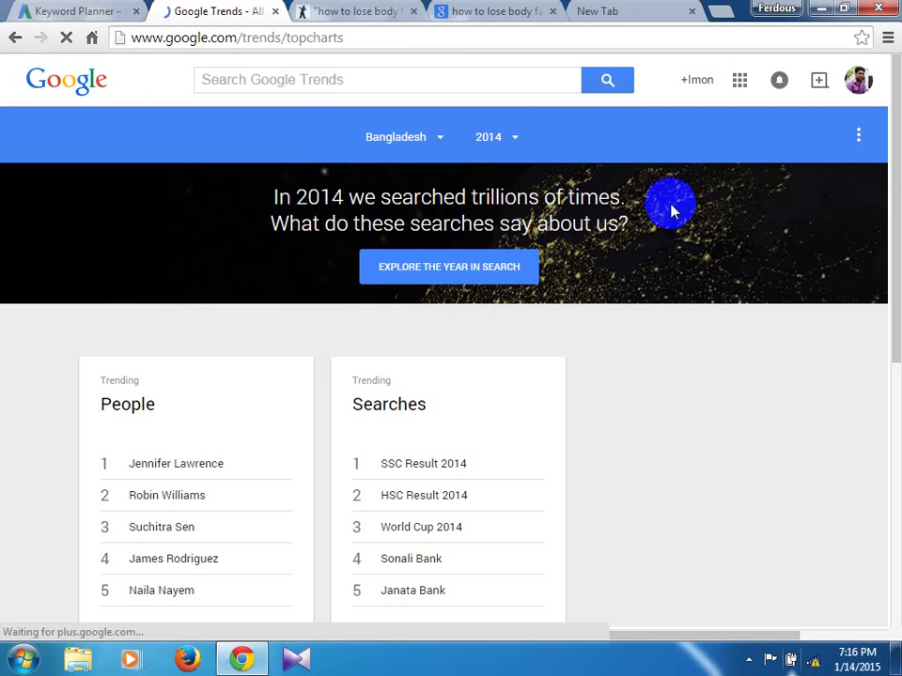
scroll(697, 428, down, 2)
scroll(638, 318, up, 1)
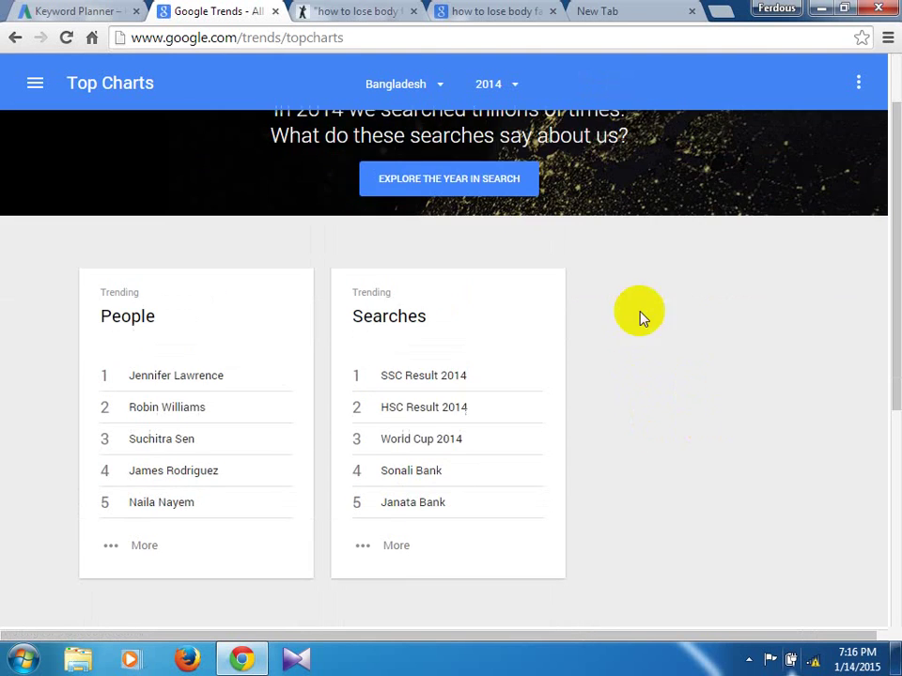
scroll(638, 317, up, 1)
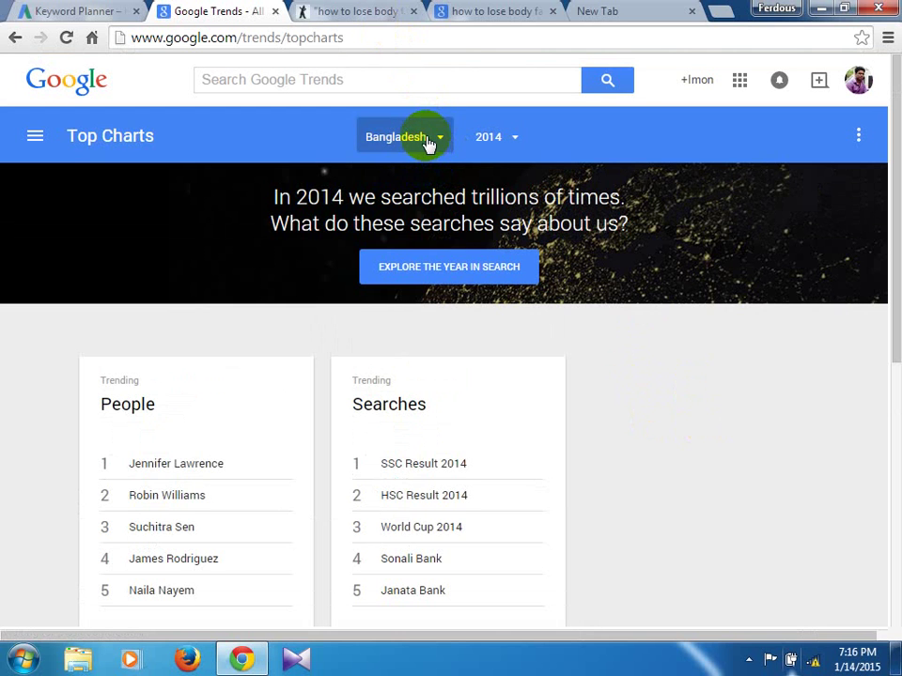
scroll(730, 274, down, 5)
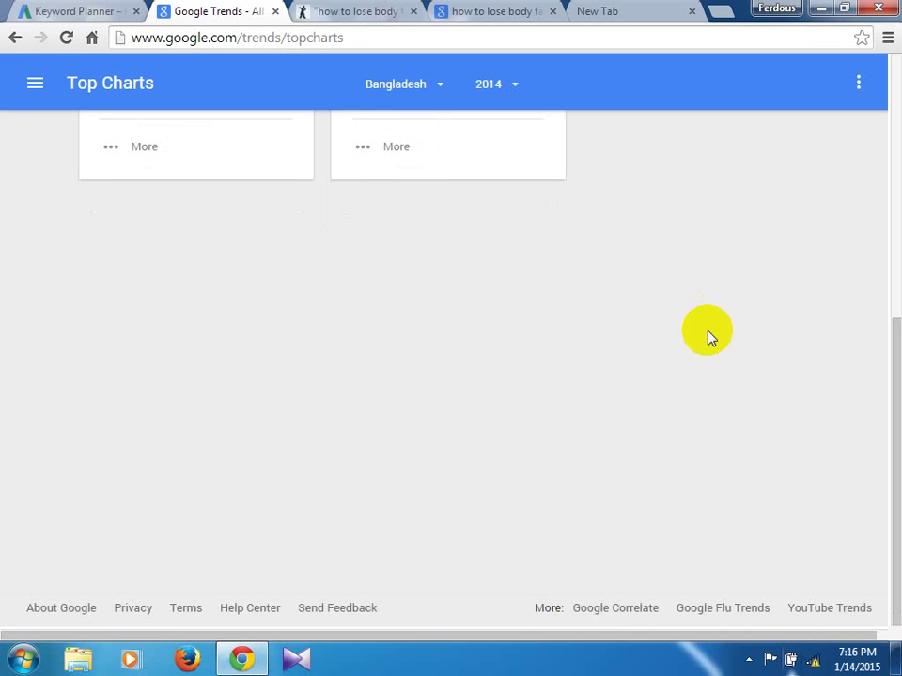
scroll(711, 336, up, 5)
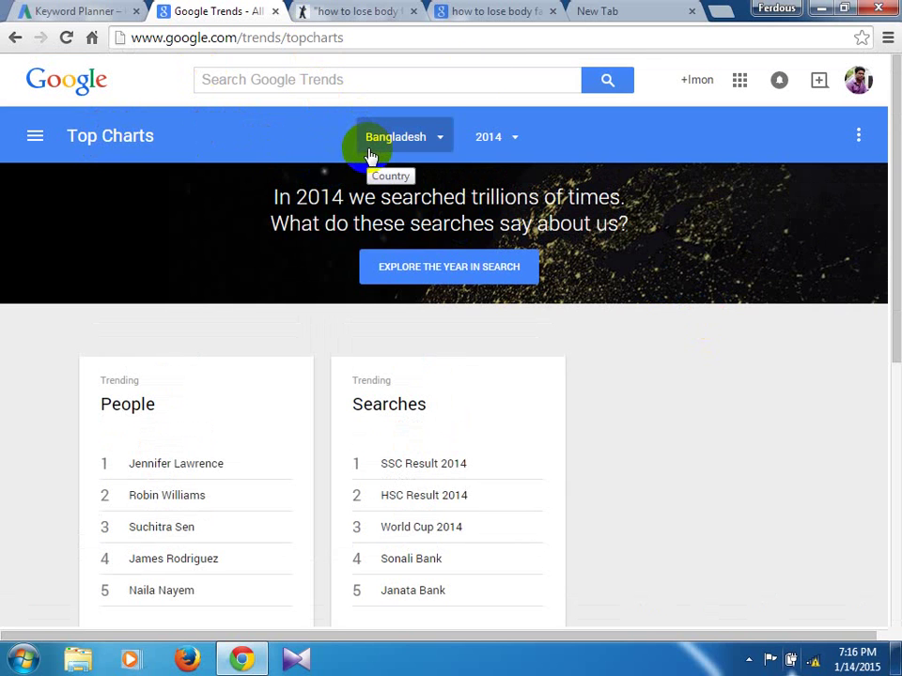
click(723, 11)
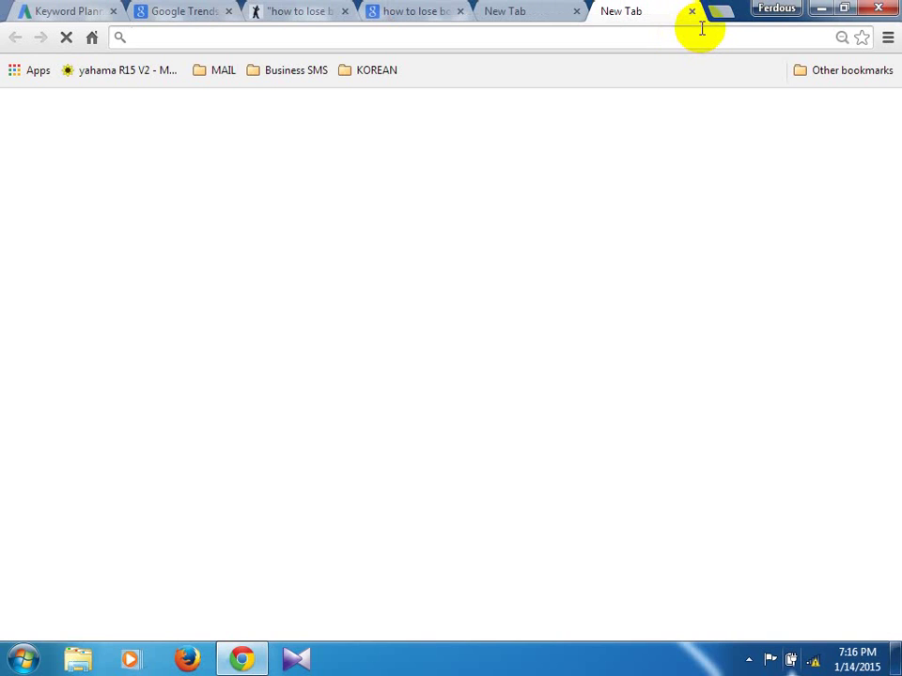
click(692, 12)
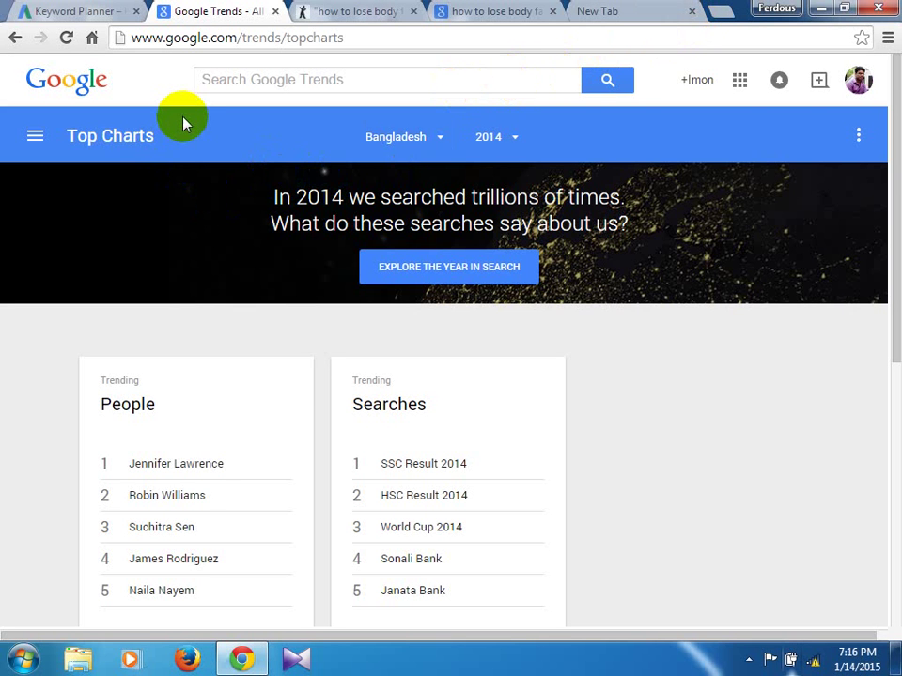
- Review the SpyFu overview for "how to lose body fat", check the Google results for the same phrase, and return to SpyFu
click(360, 11)
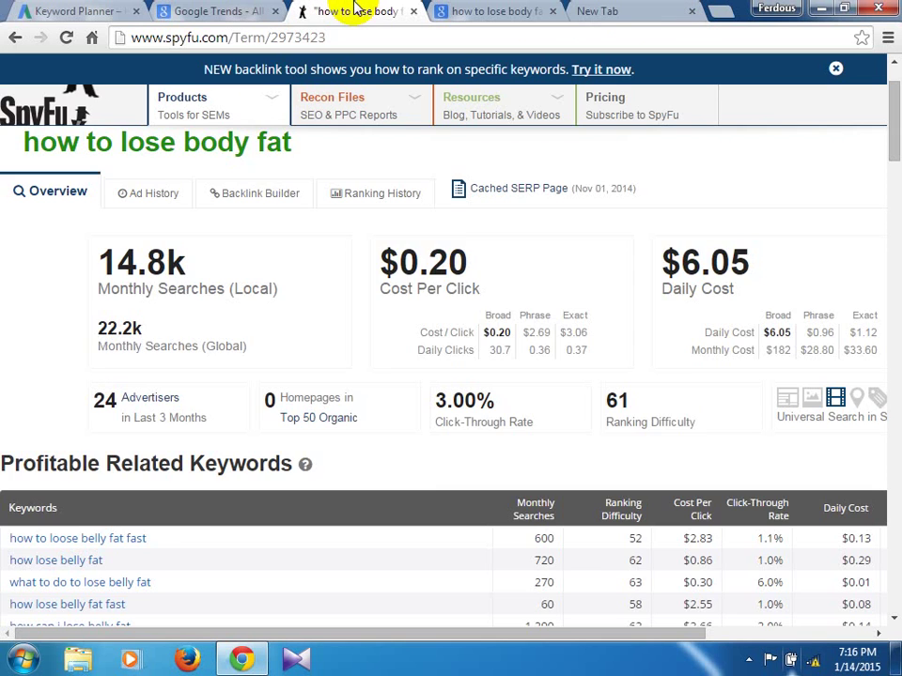
scroll(527, 308, up, 1)
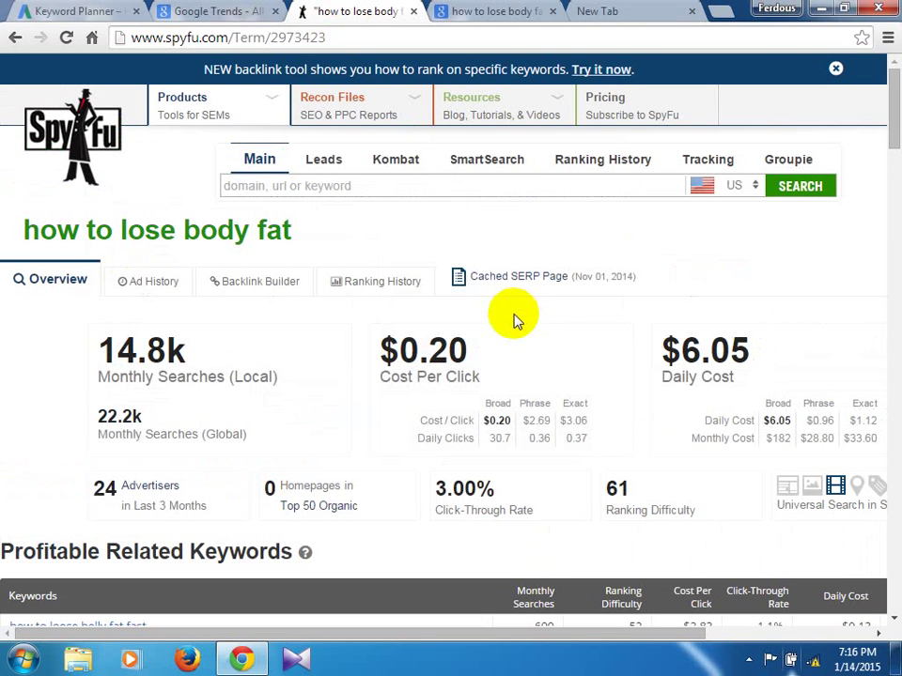
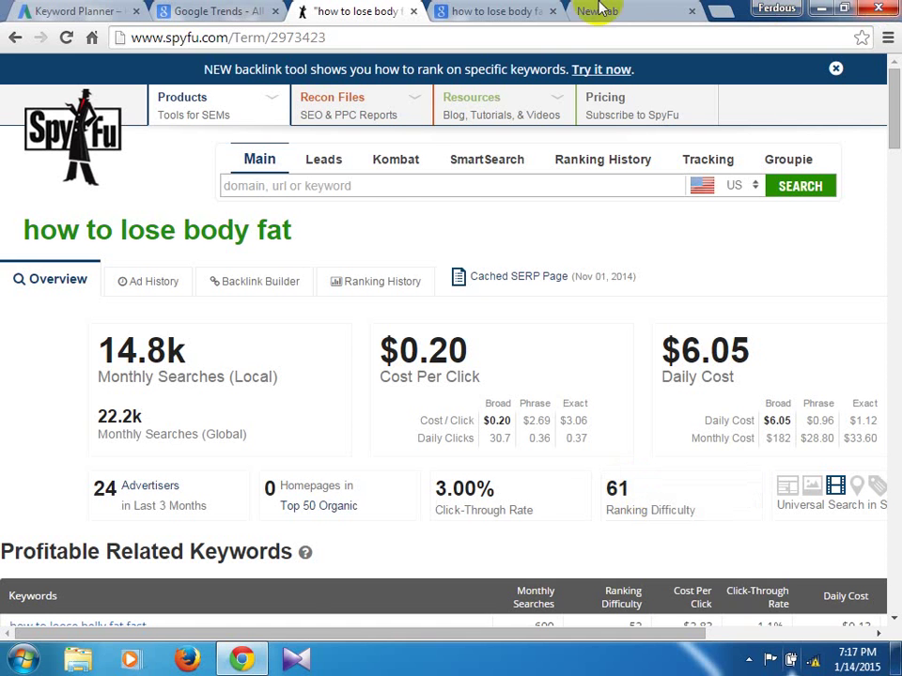
click(498, 12)
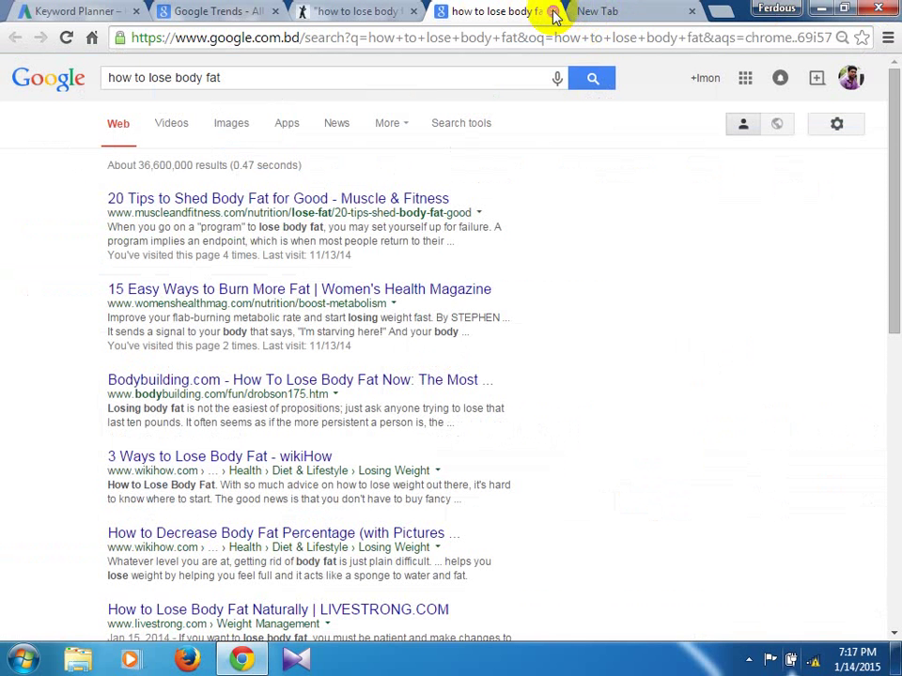
click(324, 9)
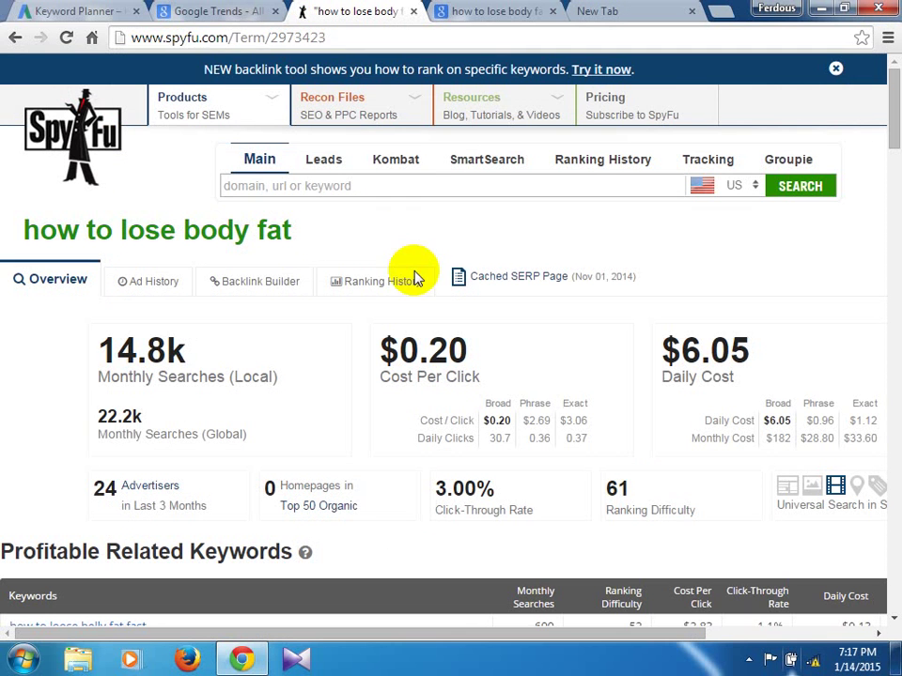
- Switch to Keyword Planner and look over the search volume trends and keyword ideas for "body fat"
click(70, 11)
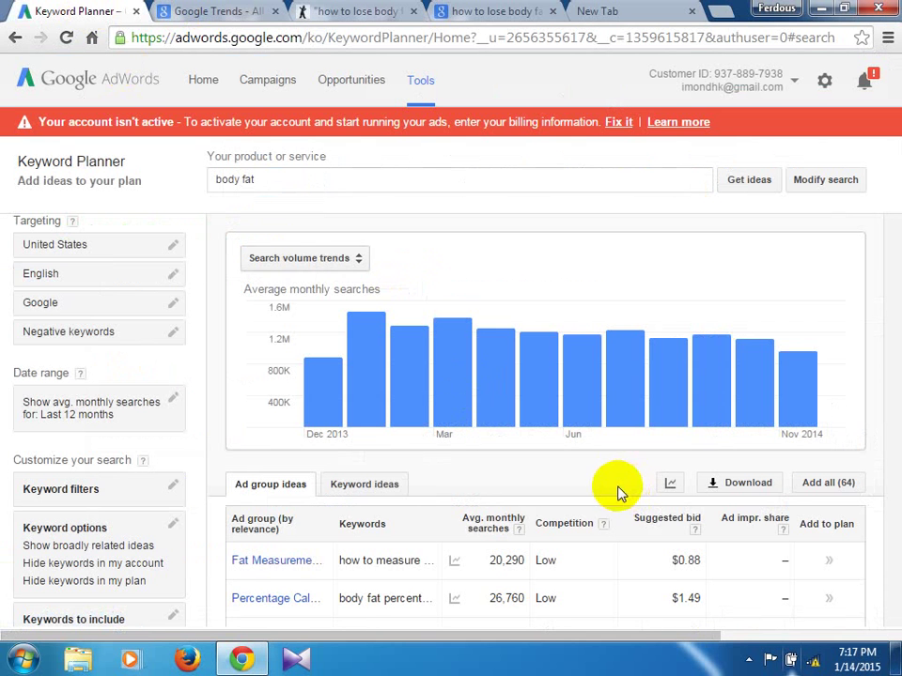
scroll(616, 489, down, 1)
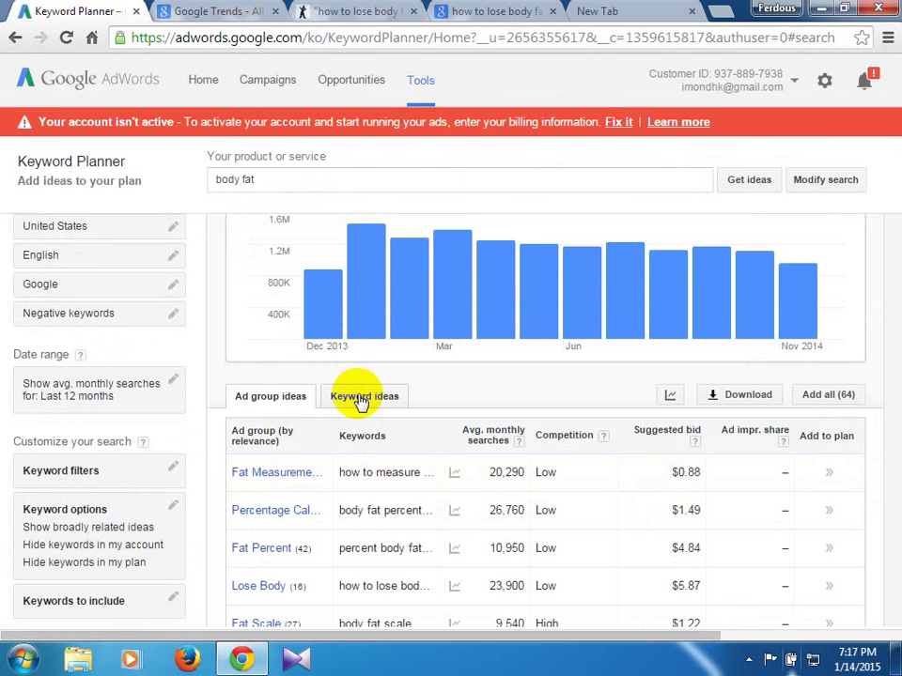
click(362, 400)
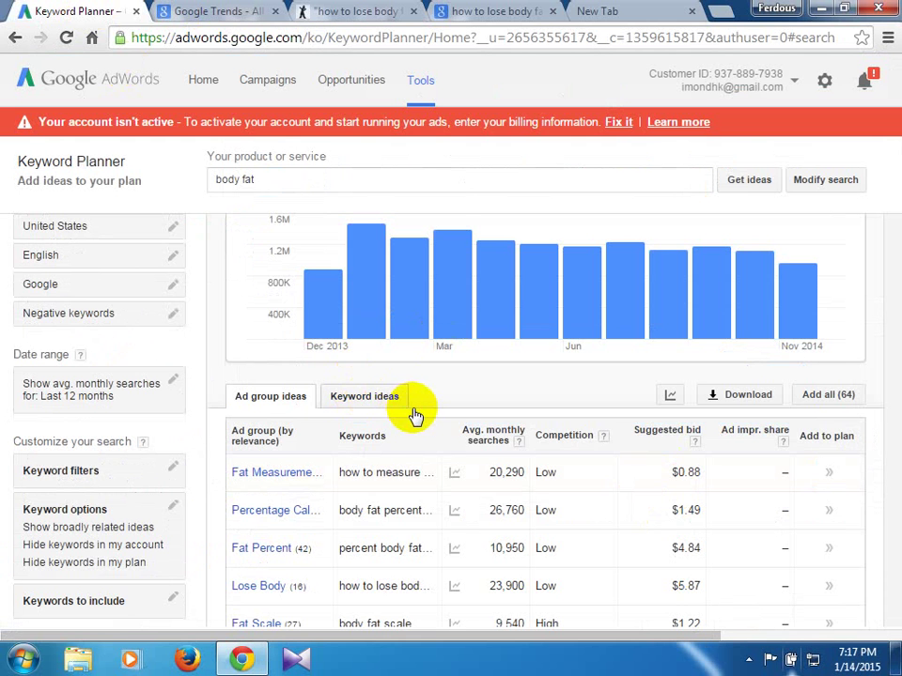
- Return to the SpyFu overview for "how to lose body fat", and bring up the empty browser tab
click(357, 10)
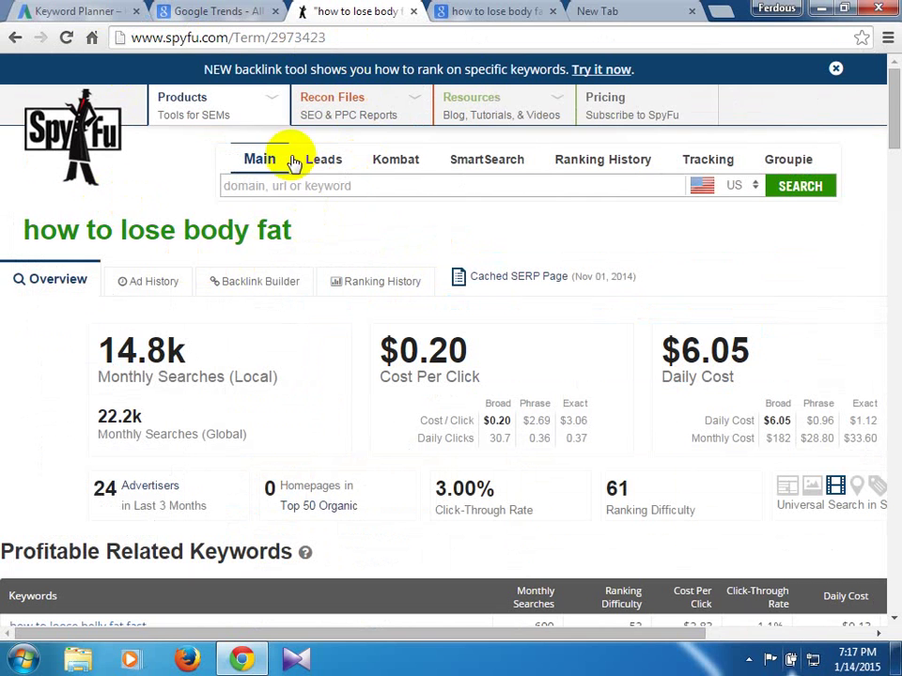
mouse_move(335, 134)
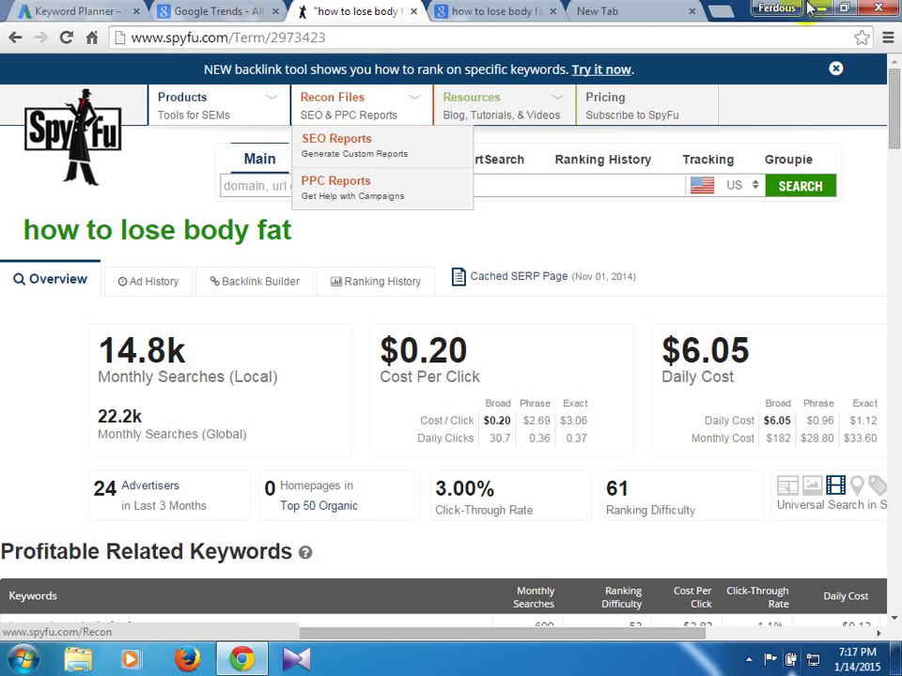
click(644, 10)
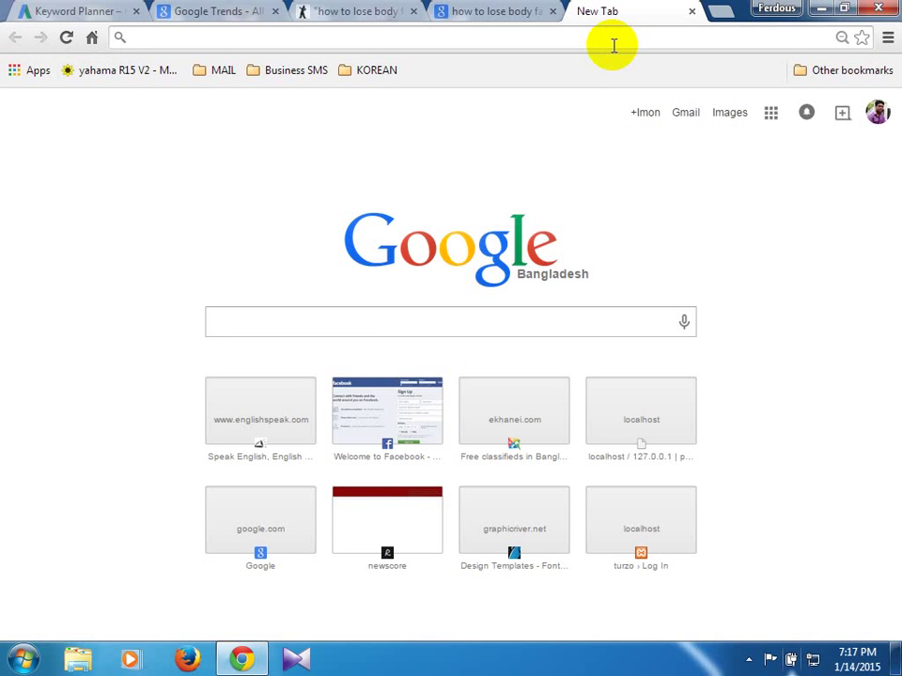
- Search the web for "how bmuch doi adsense calculator"
text(how bmuch)
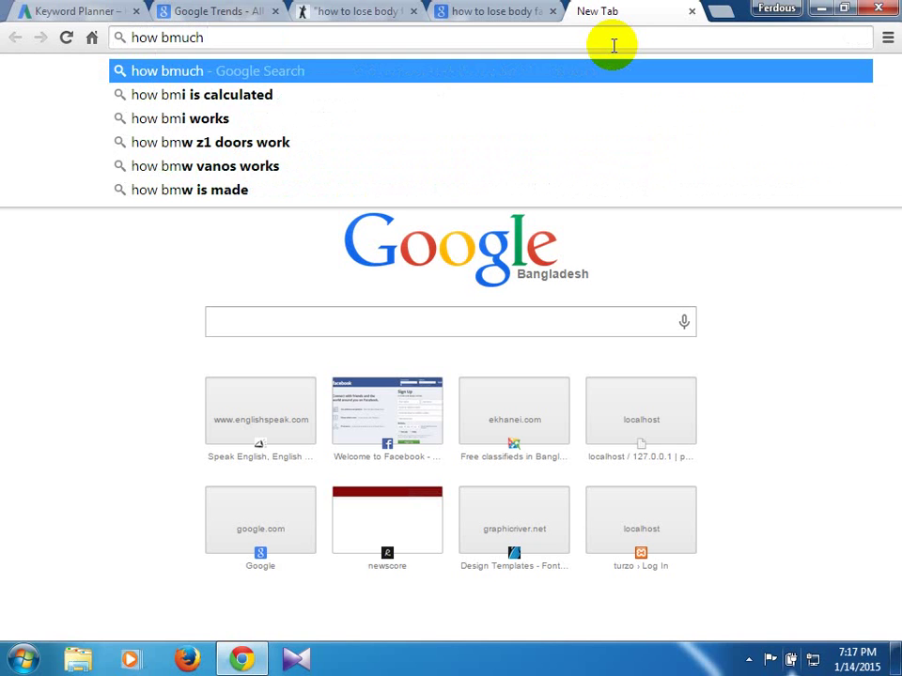
text( doi)
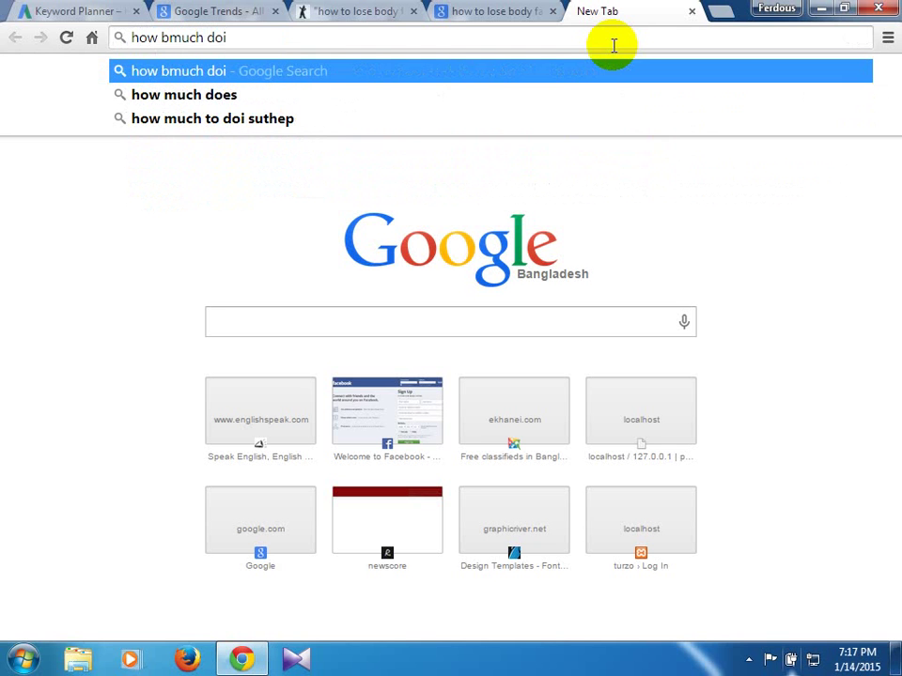
text( adse)
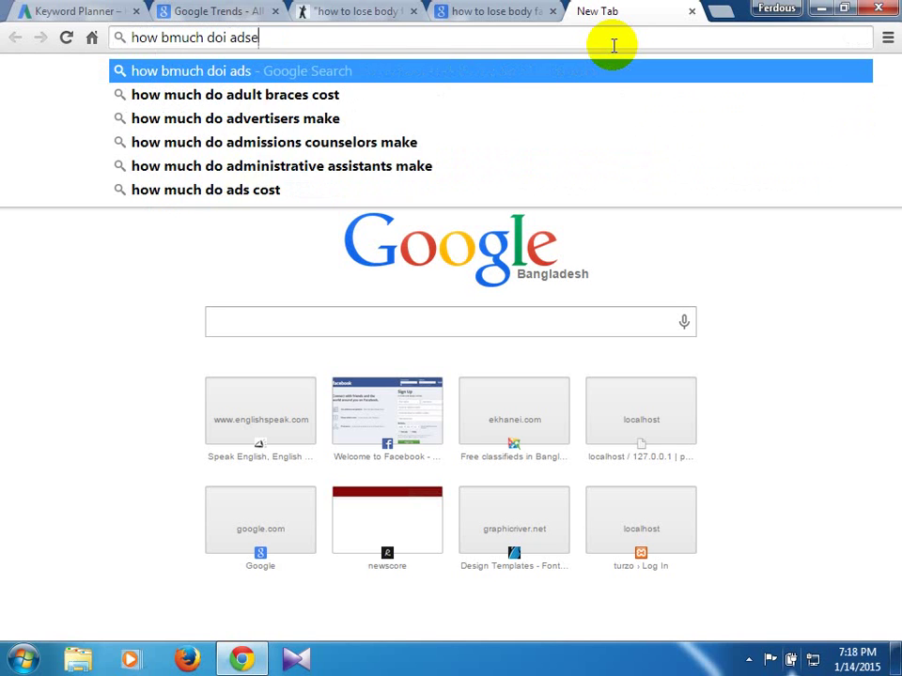
text(nse ca)
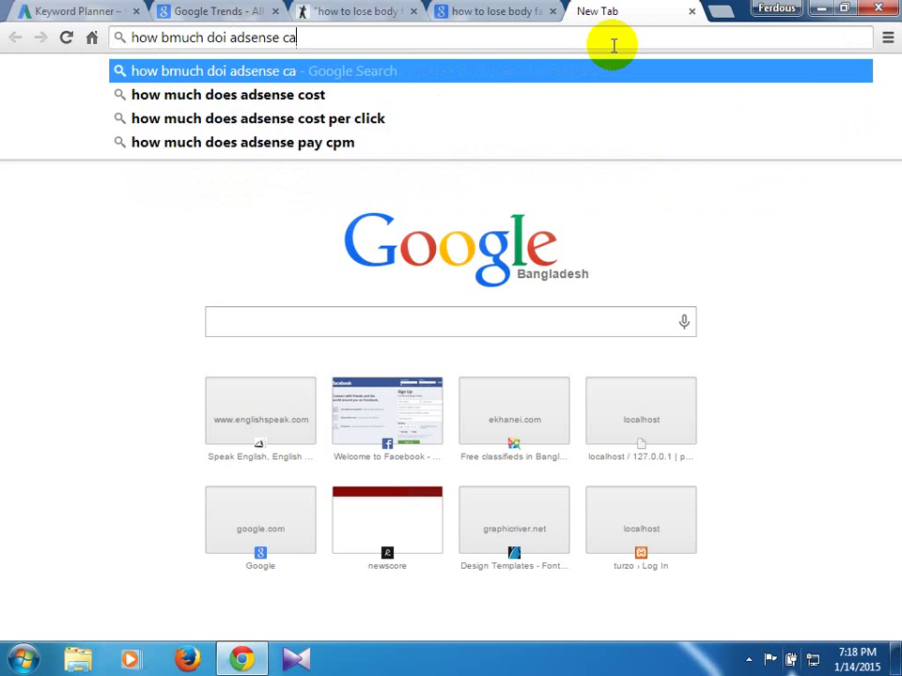
text(lculator)
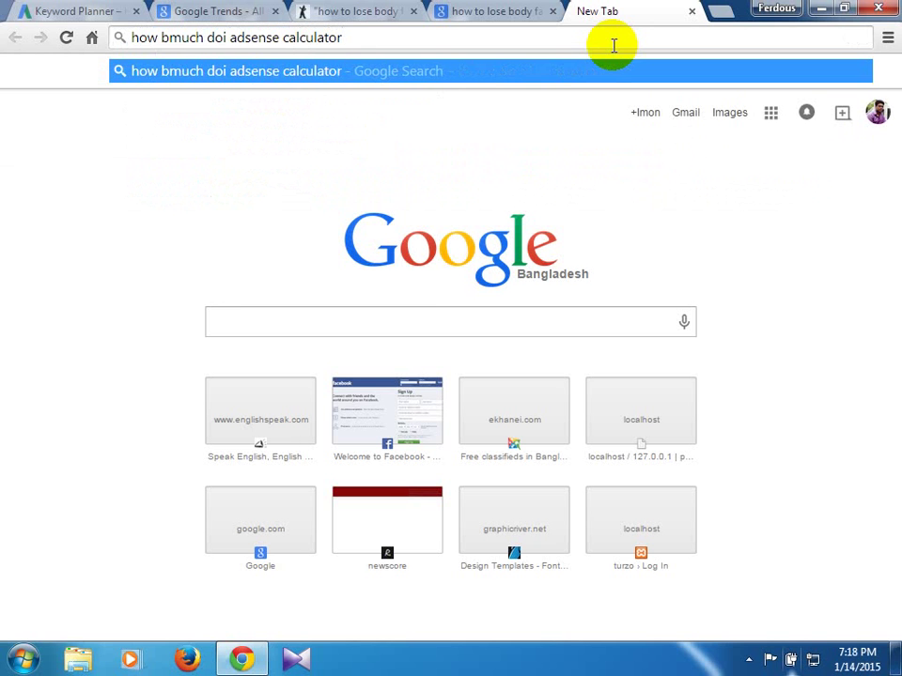
key(Return)
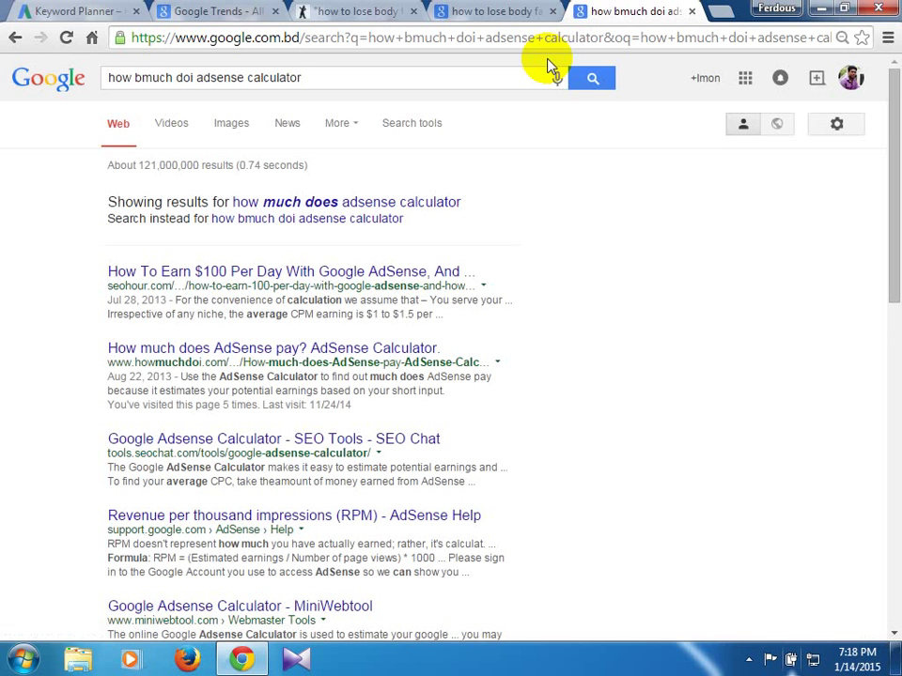
- Open the Howmuchdoi.com result "How much does AdSense pay? AdSense Calculator." in its own tab and bring it into view
click(82, 11)
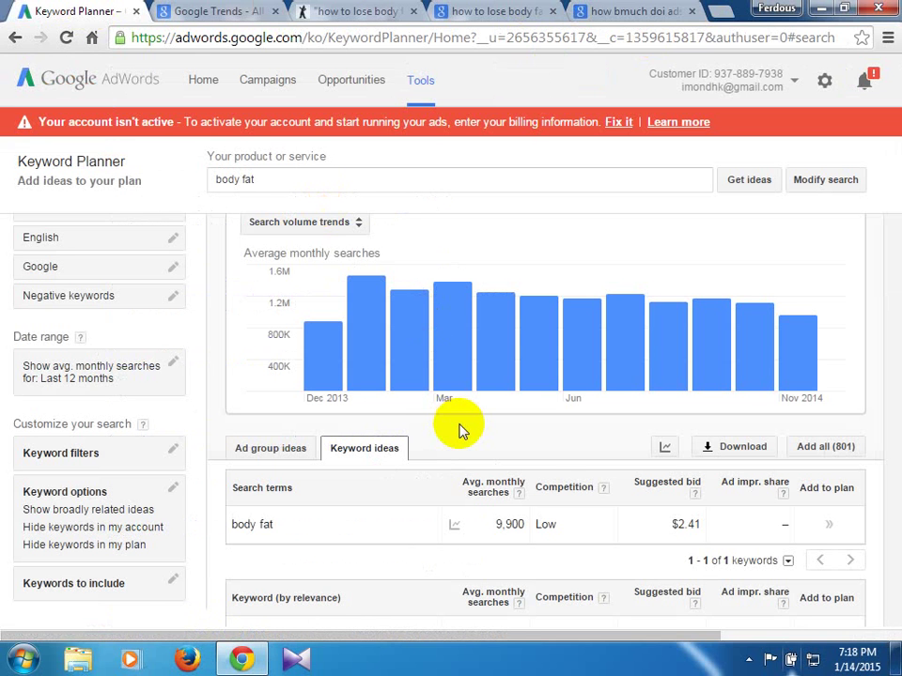
click(647, 10)
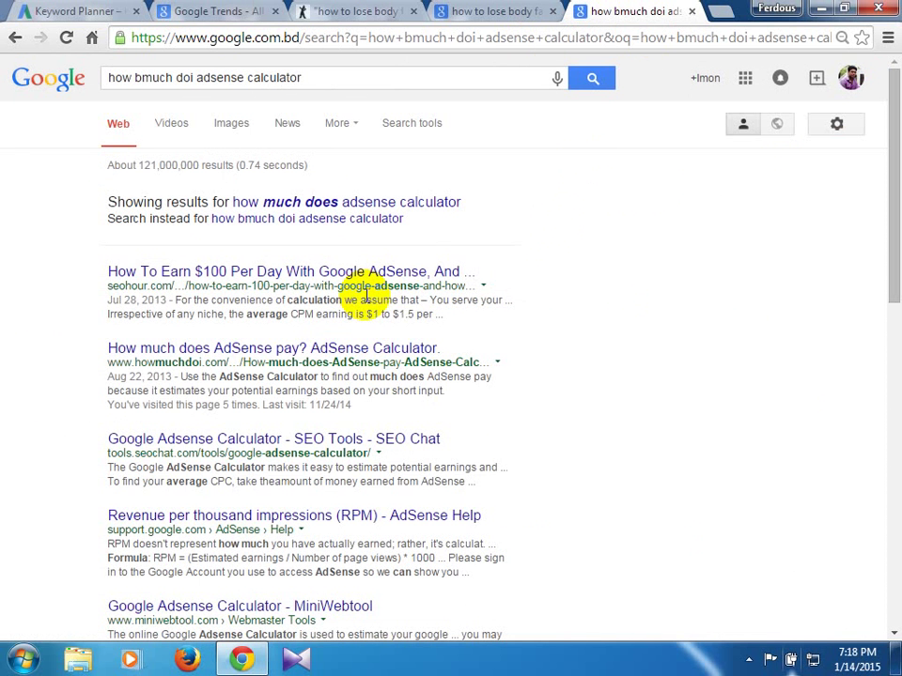
right_click(430, 348)
click(469, 359)
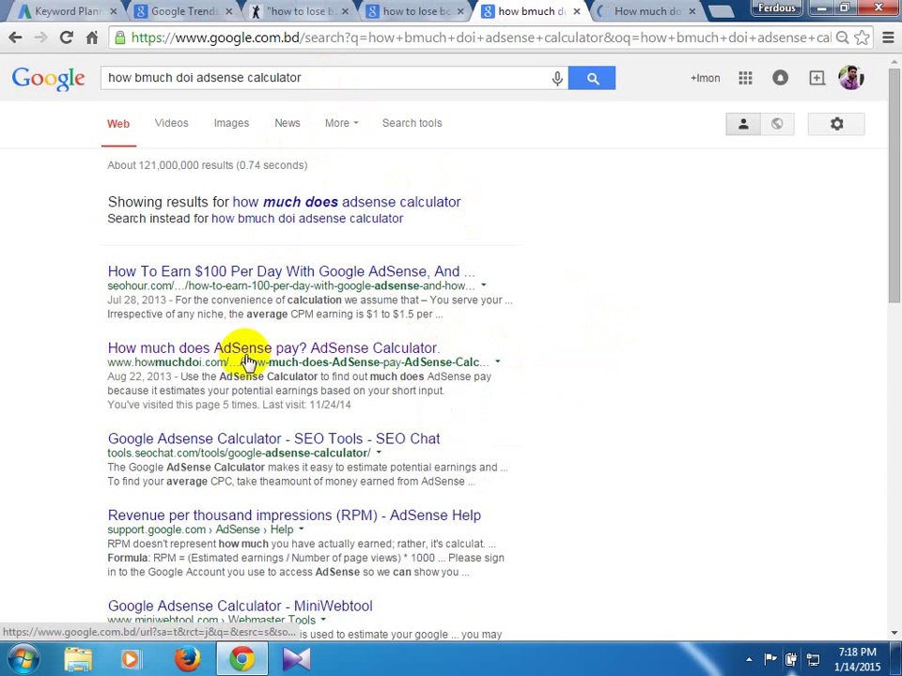
click(335, 357)
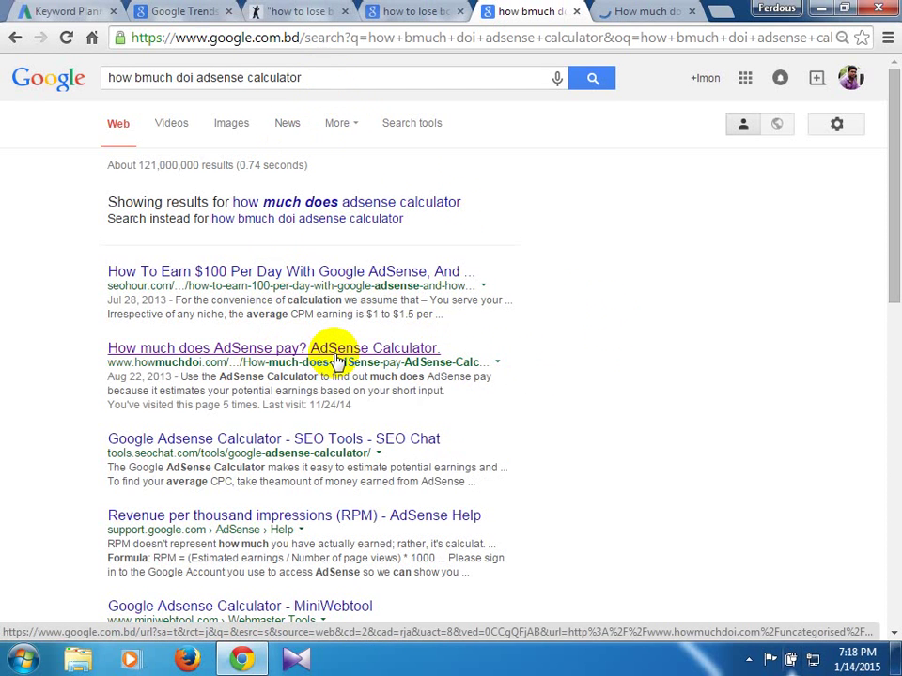
click(634, 14)
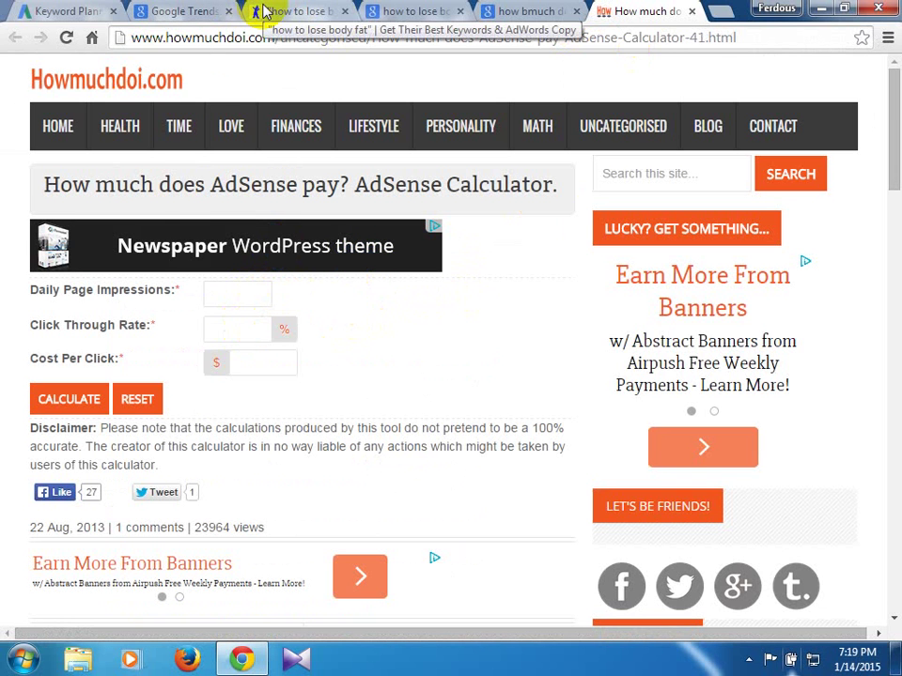
- Check the monthly searches for "body fat" in Keyword Planner and "how to lose body fat" on SpyFu for the daily page impressions estimate
click(228, 293)
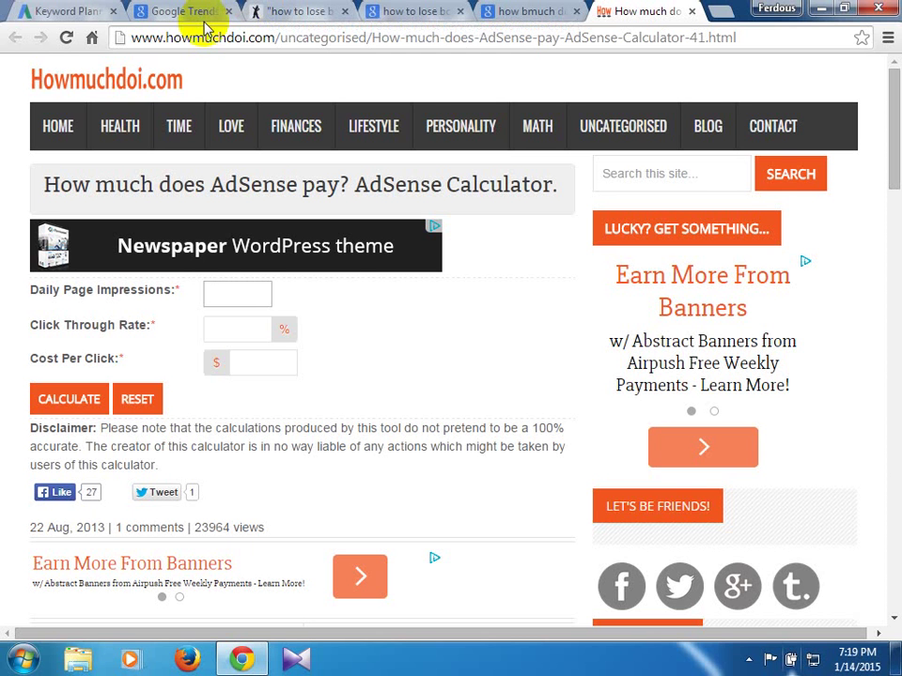
click(227, 292)
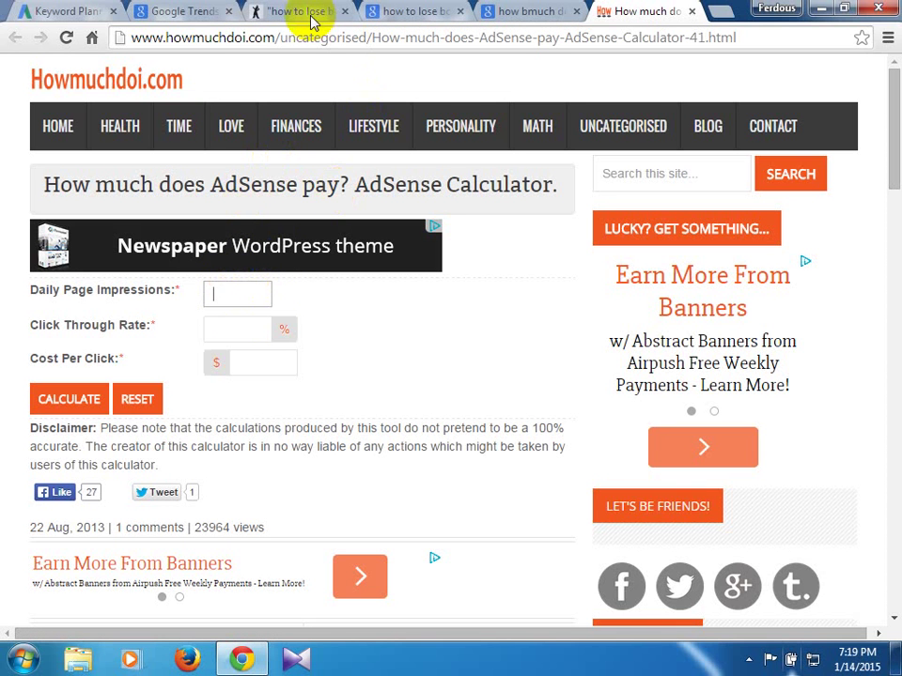
click(68, 10)
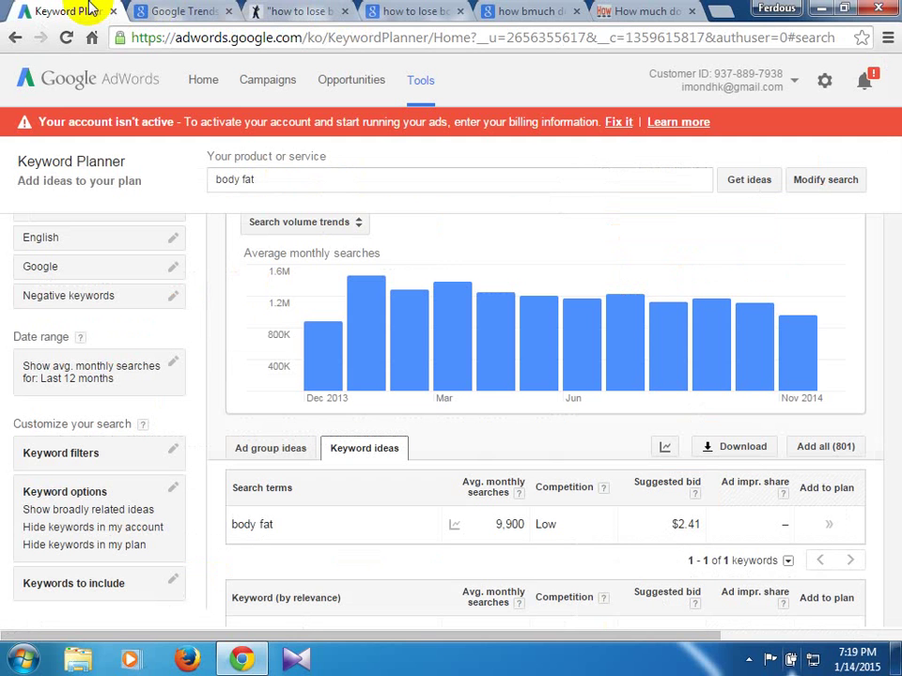
click(620, 10)
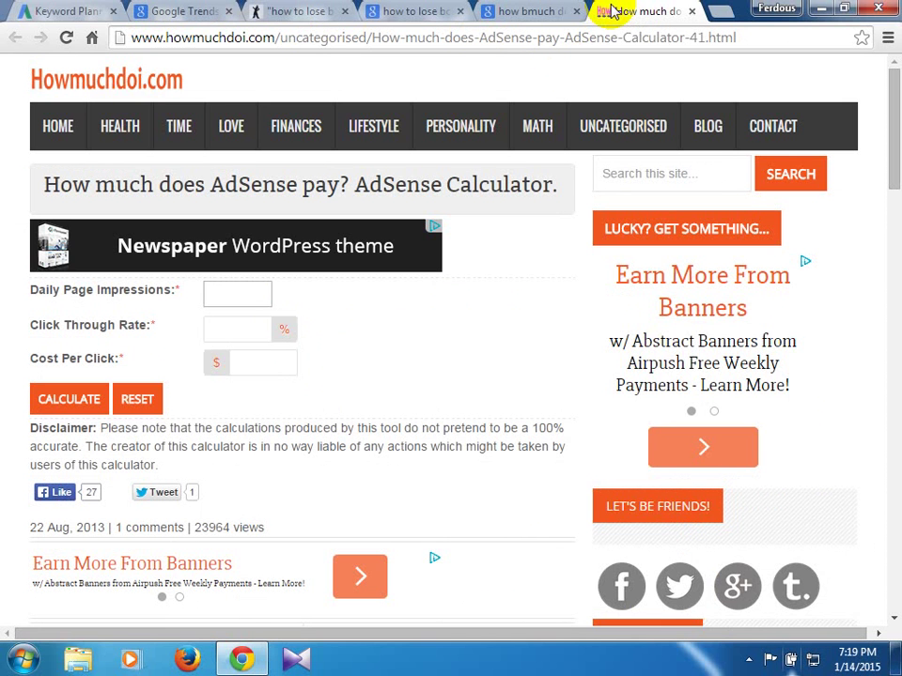
click(103, 16)
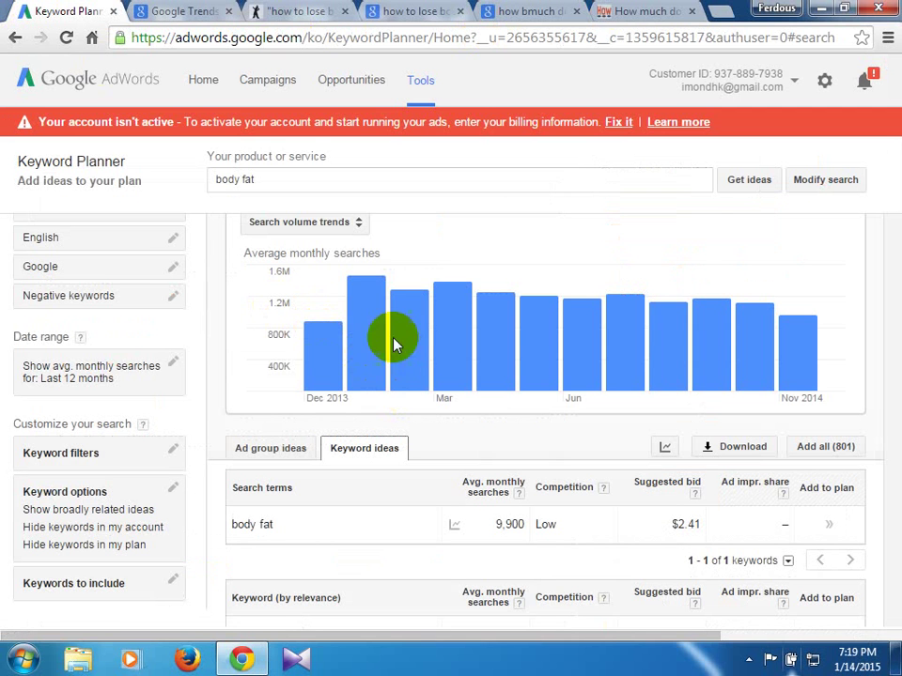
click(298, 11)
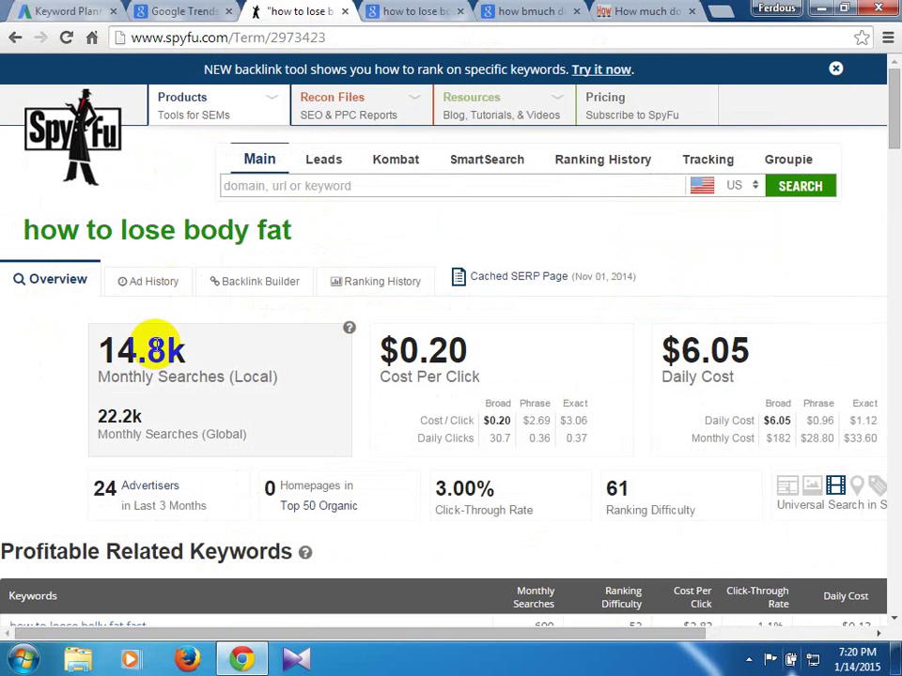
click(9, 666)
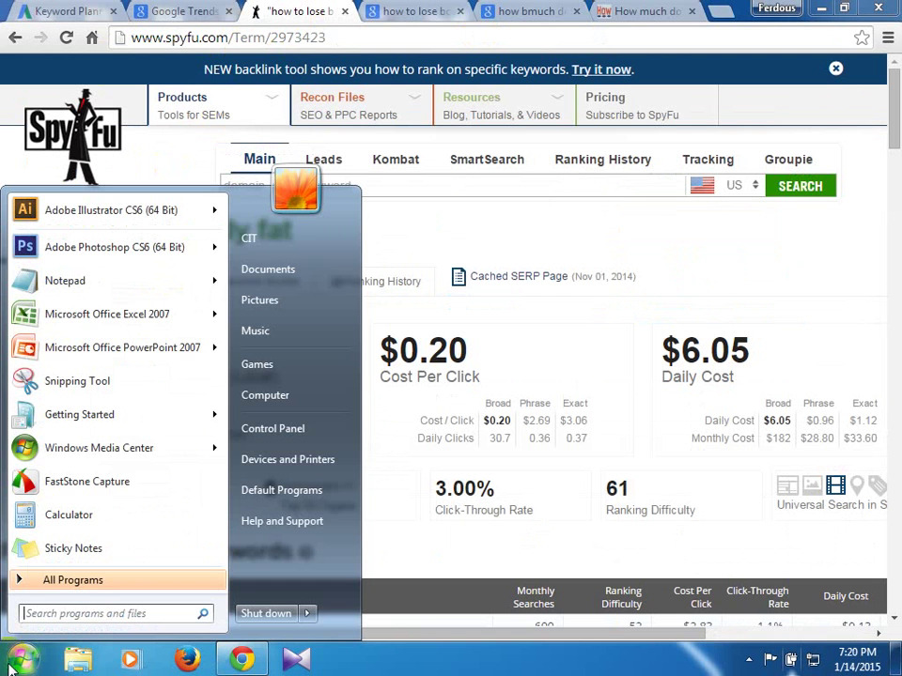
text(ca)
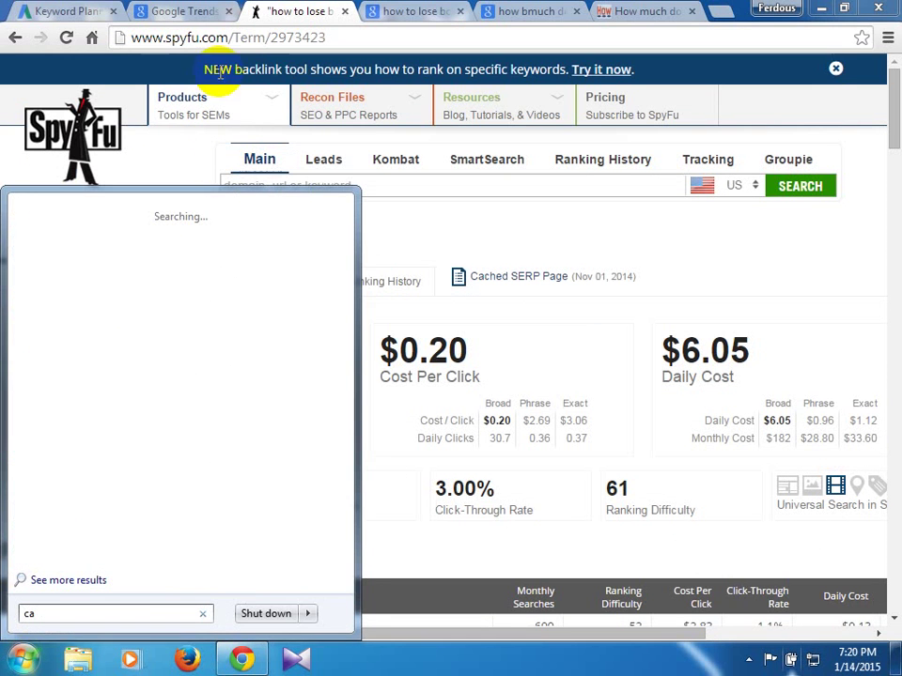
click(305, 10)
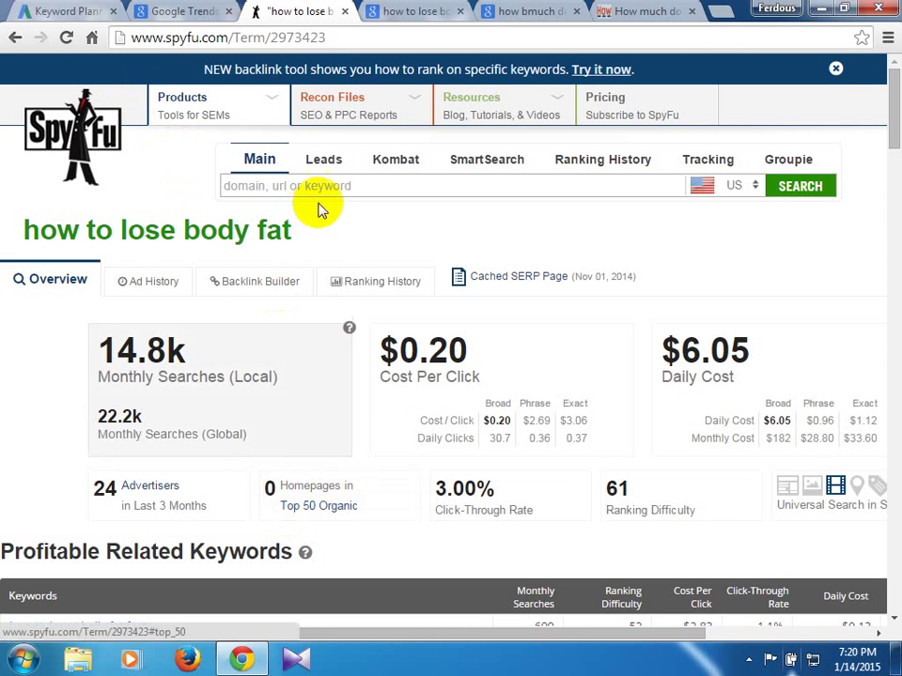
mouse_move(296, 124)
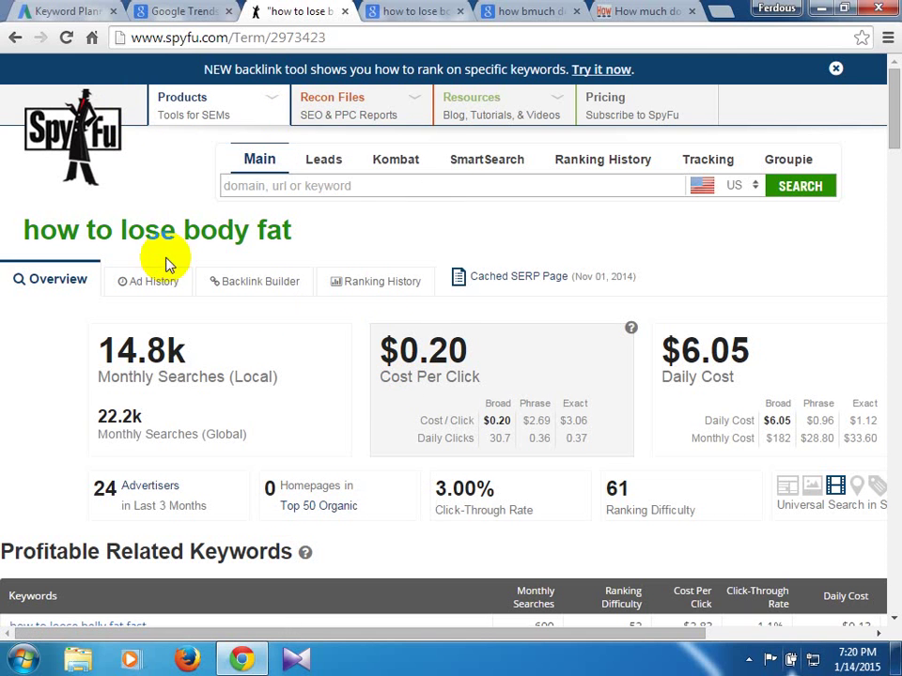
click(523, 12)
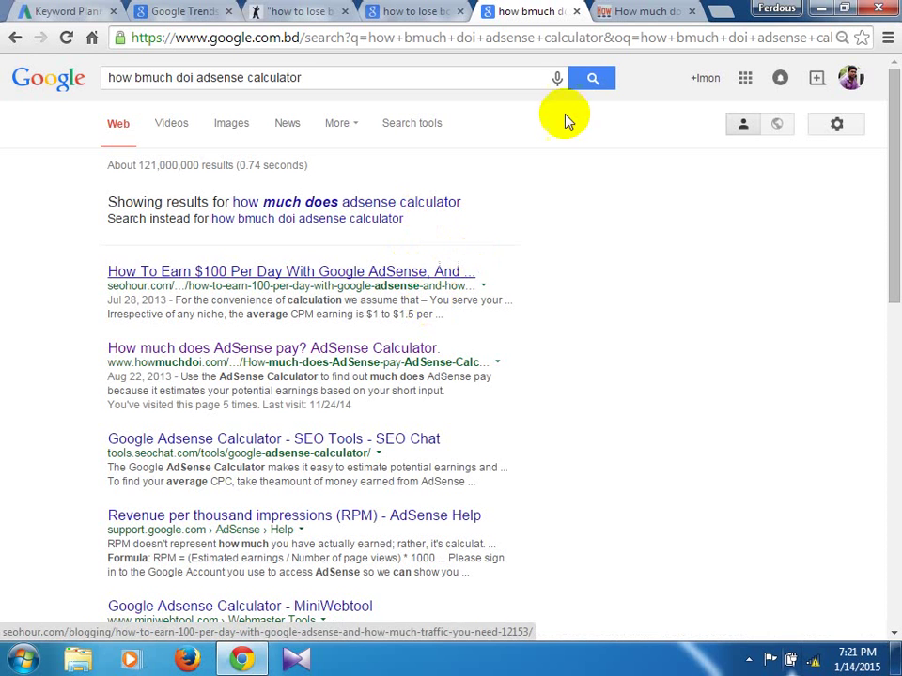
click(255, 9)
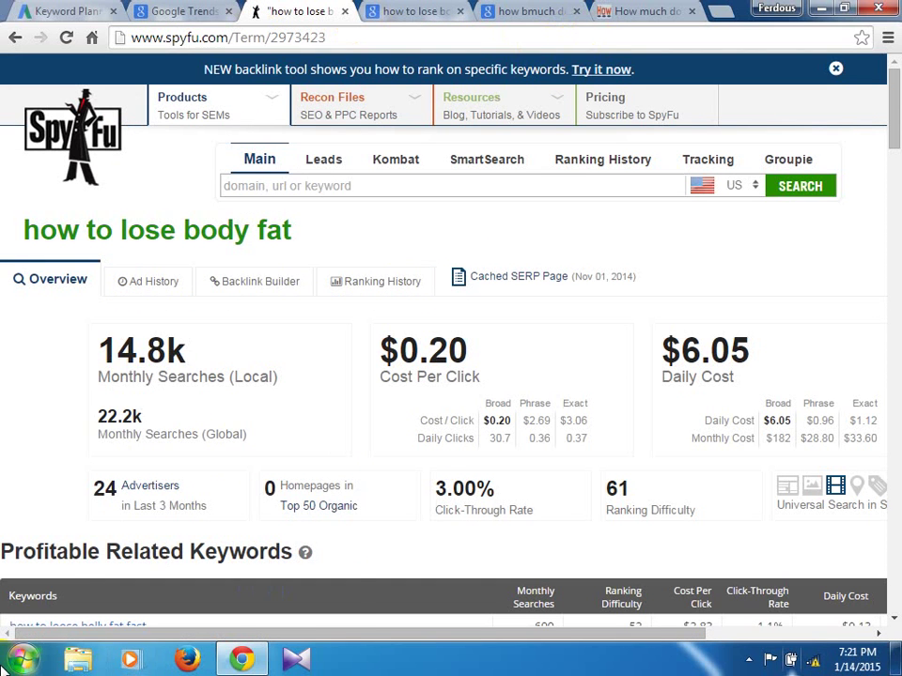
- Open the Windows Calculator and move its window clear of SpyFu's monthly searches and cost per click figures
click(22, 660)
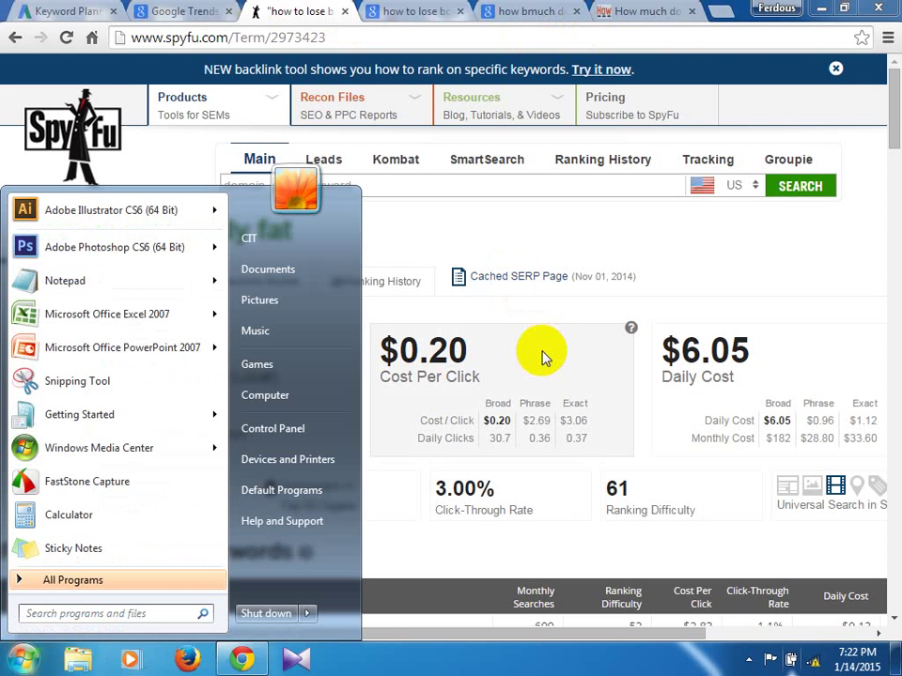
click(101, 512)
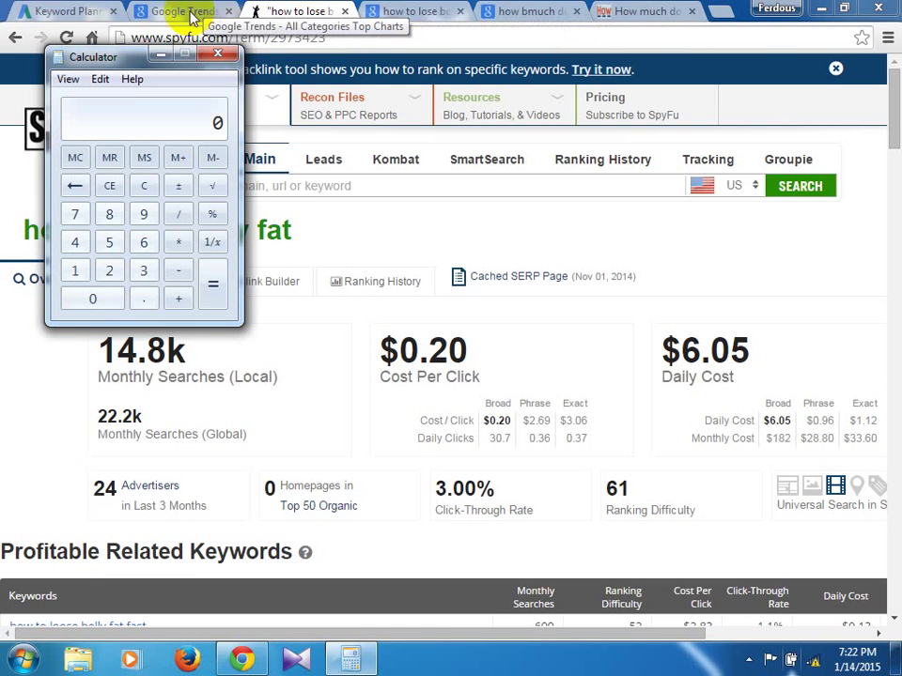
click(112, 59)
drag(112, 58, 597, 66)
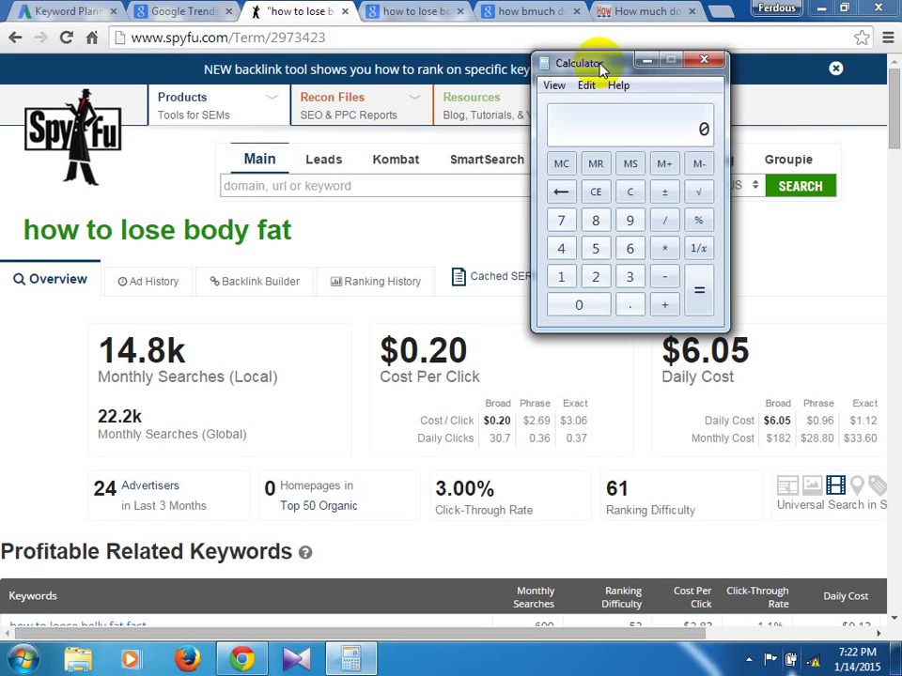
- Divide 4884 by 30 in the Calculator to get the daily page impressions
click(562, 248)
click(596, 223)
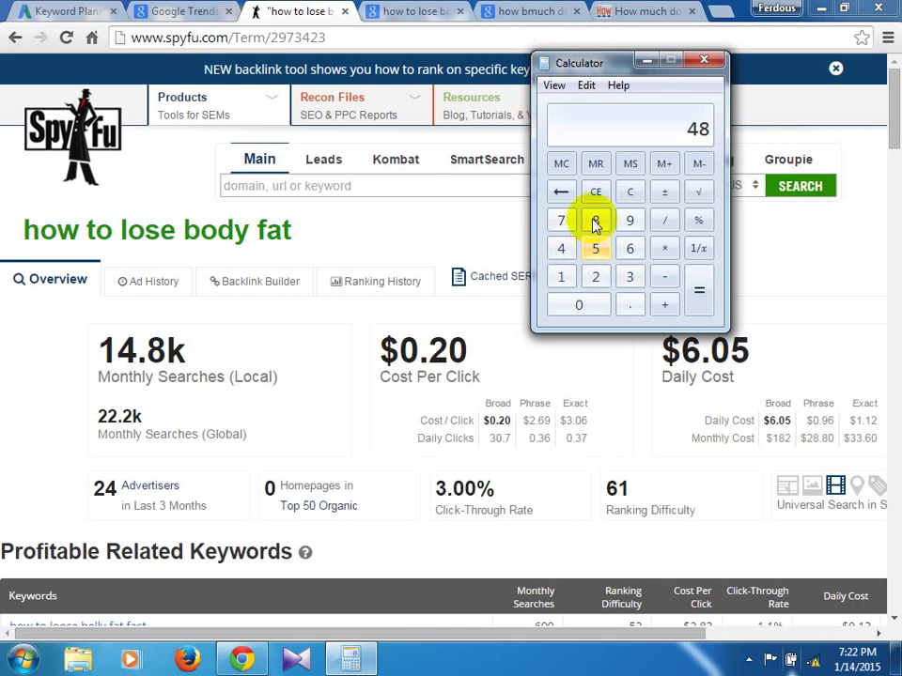
click(594, 219)
click(560, 248)
click(664, 222)
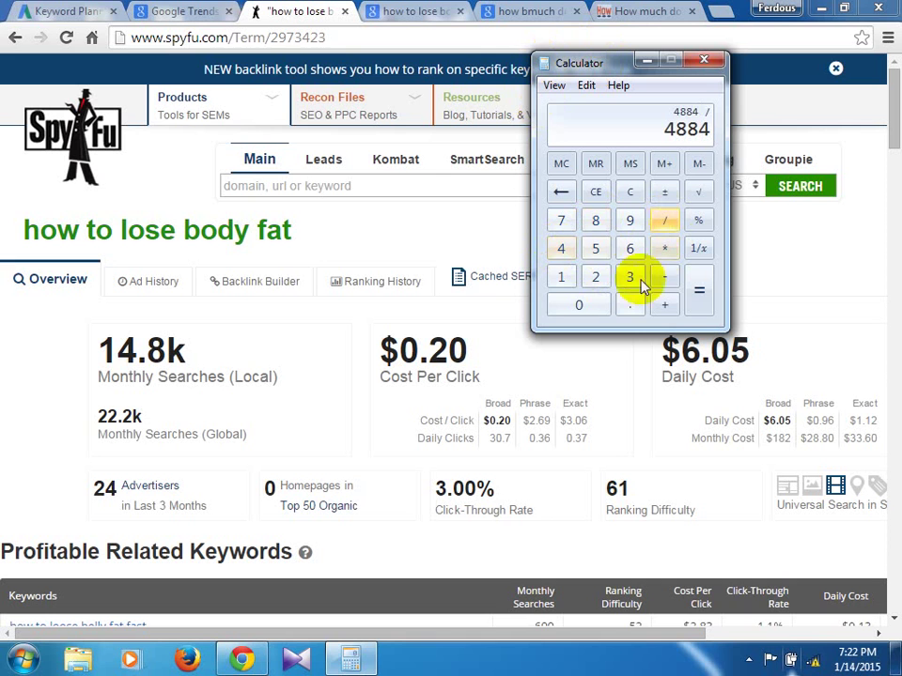
click(629, 279)
click(578, 306)
click(697, 297)
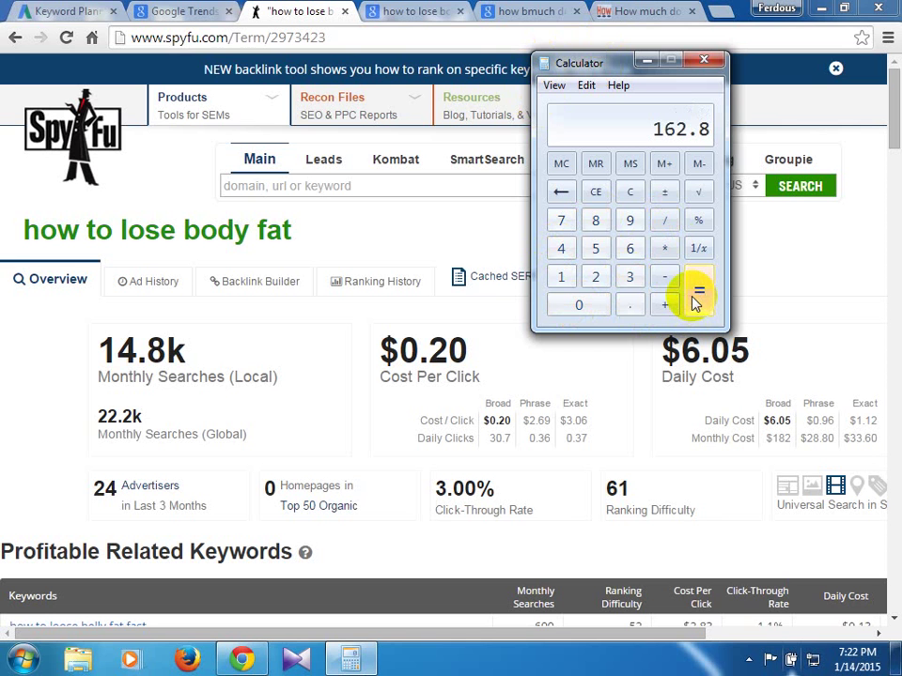
- Return to the Howmuchdoi.com AdSense calculator, recheck the Calculator result, and enter 162 as the Daily Page Impressions
click(622, 7)
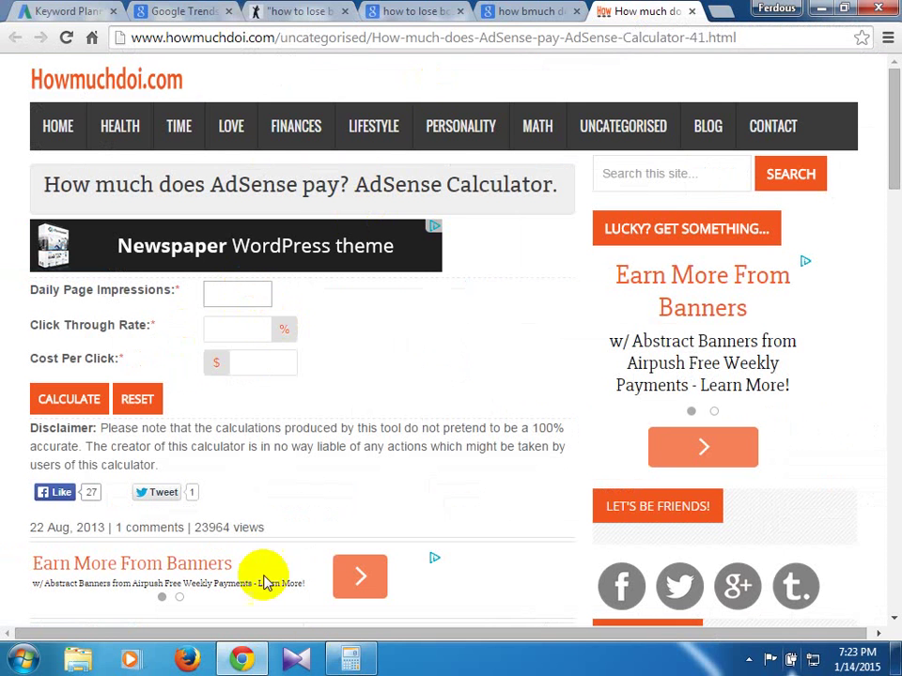
click(234, 294)
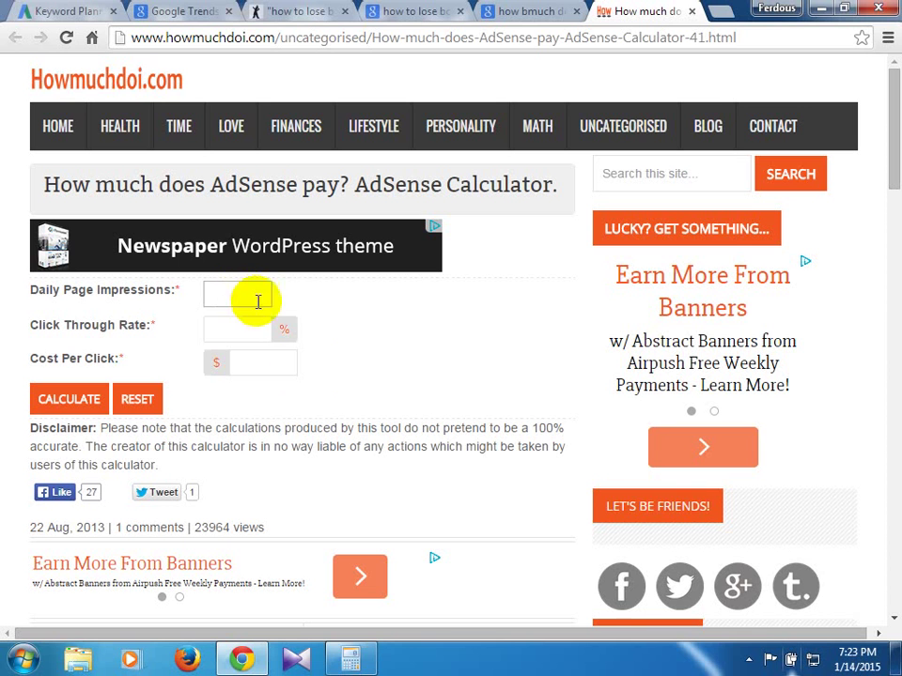
click(385, 663)
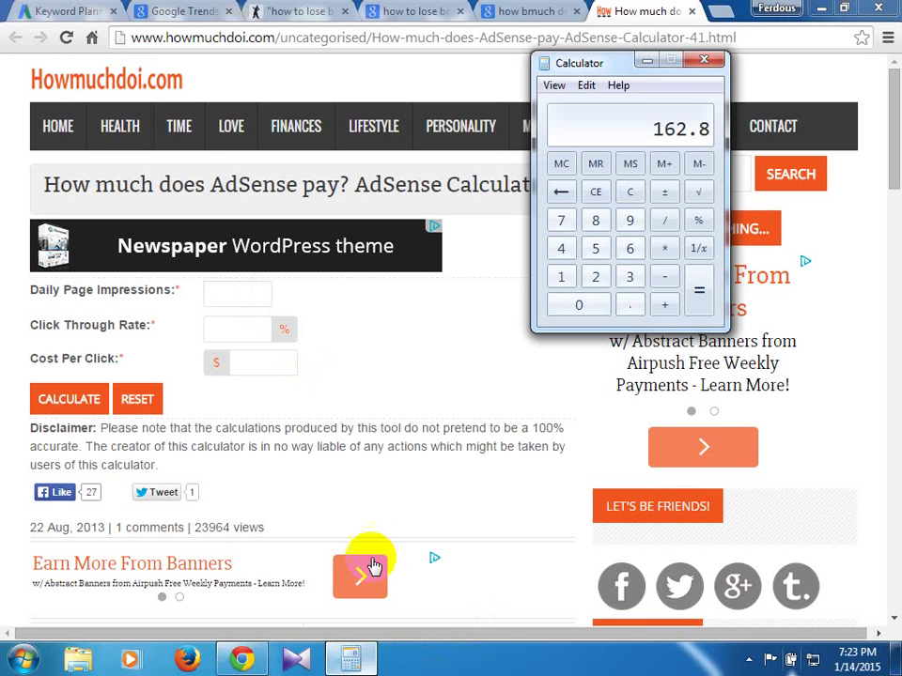
click(221, 287)
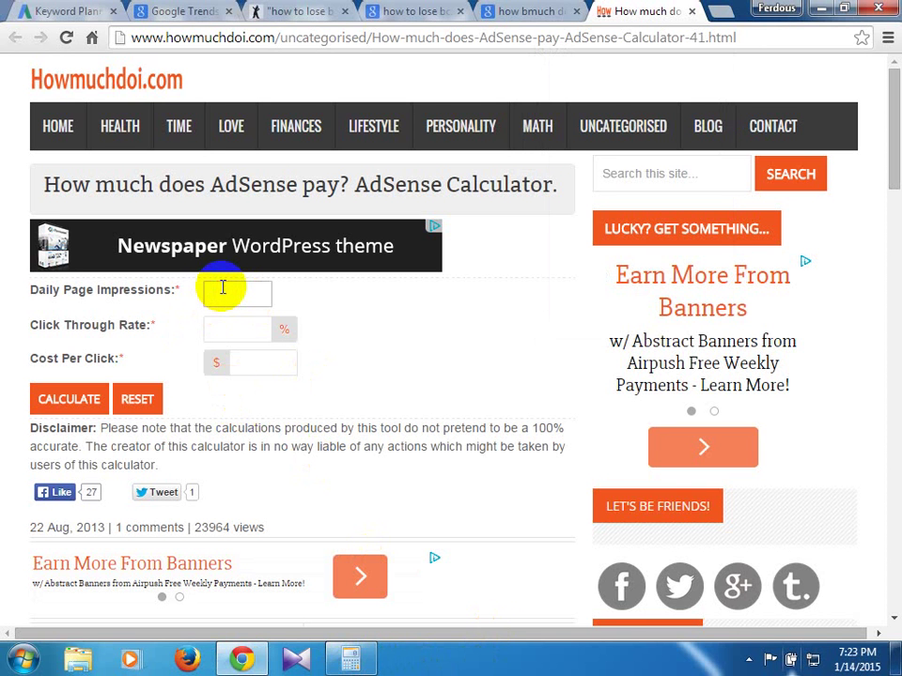
text(162)
- Check the click-through rate for "how to lose body fat" on SpyFu and enter 3 as the calculator's Click Through Rate
click(250, 330)
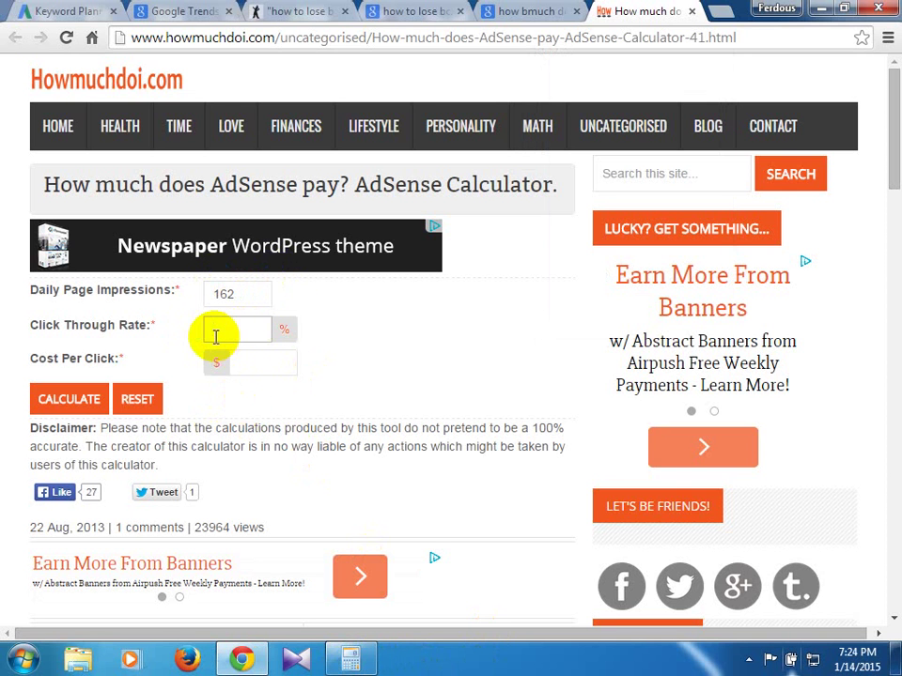
click(268, 11)
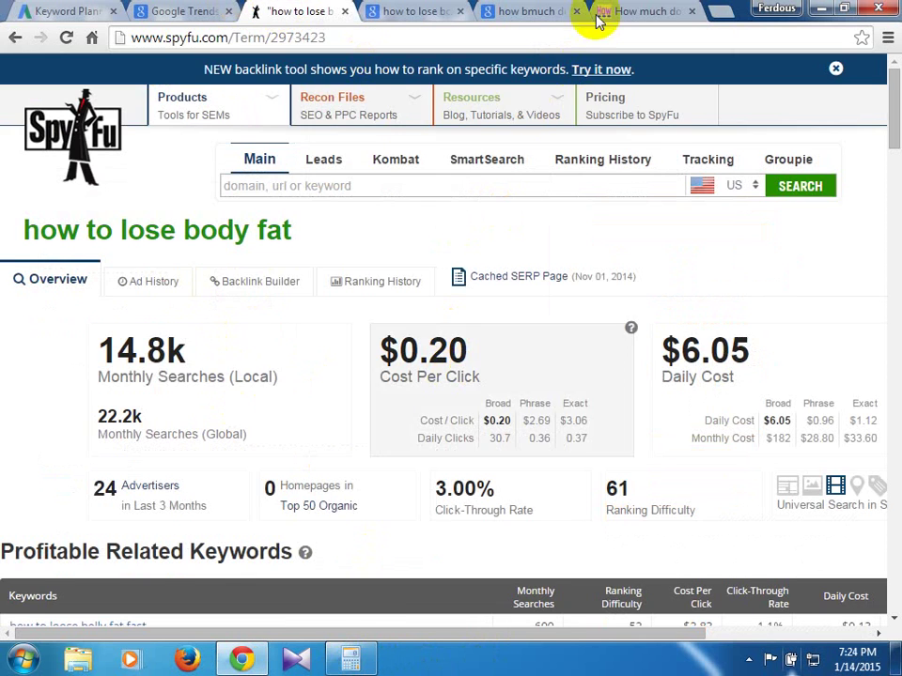
click(598, 15)
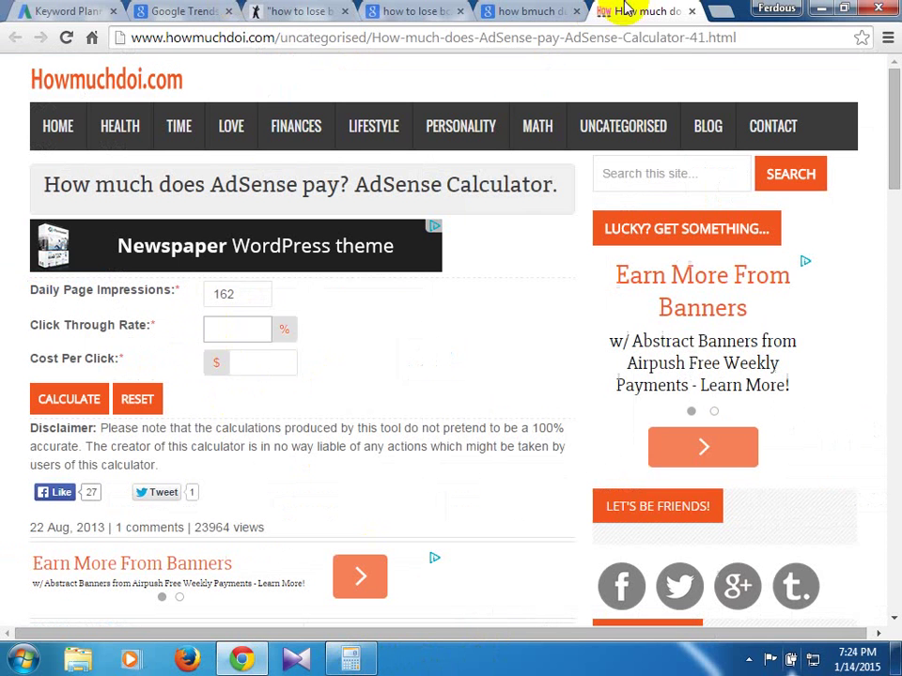
text(3)
- Check the suggested bid for "body fat" in Keyword Planner and enter 2 as the calculator's Cost Per Click
click(241, 360)
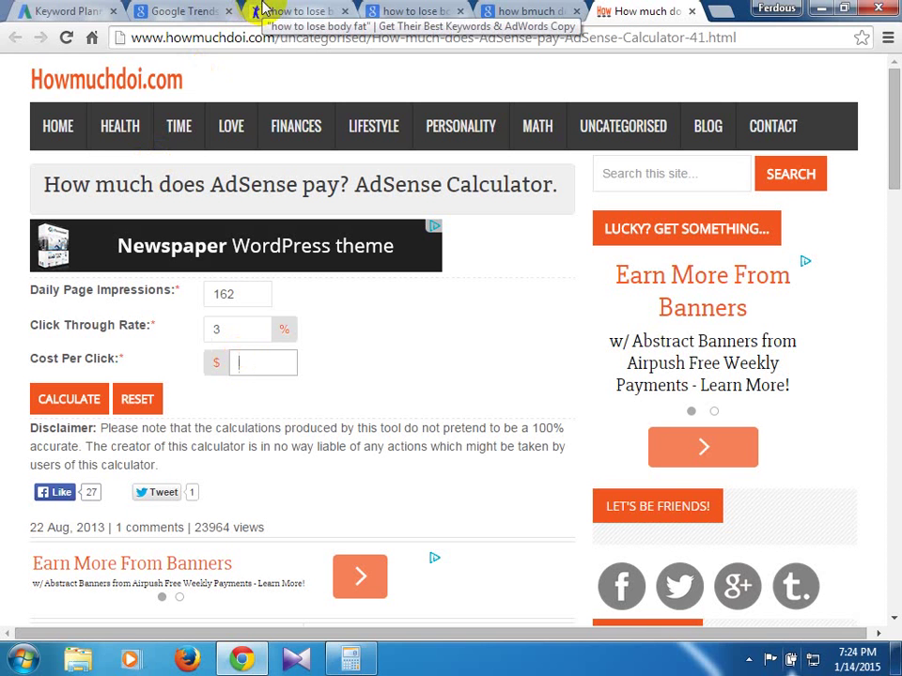
click(84, 9)
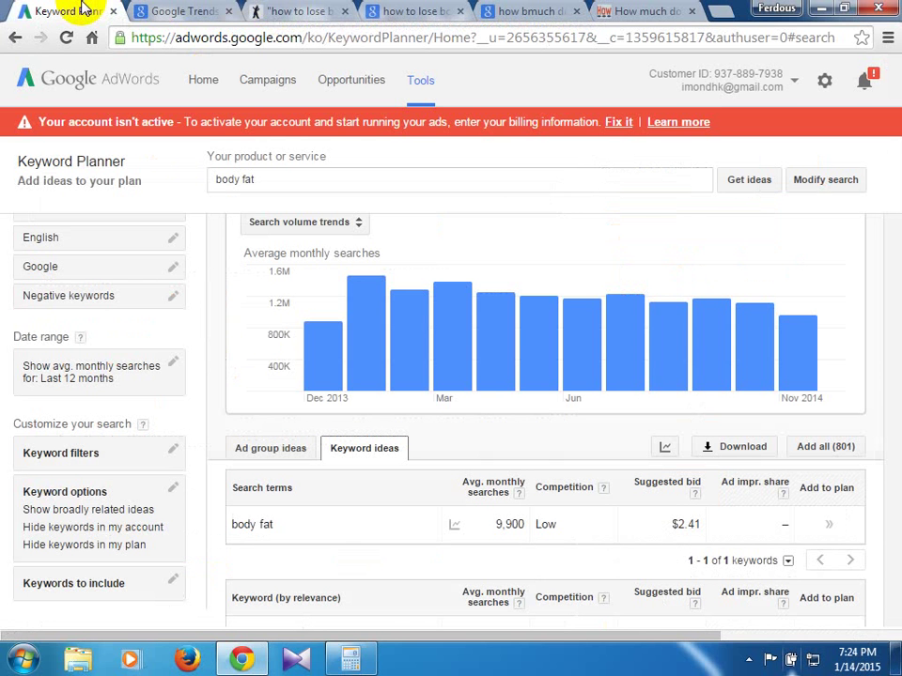
scroll(670, 322, down, 1)
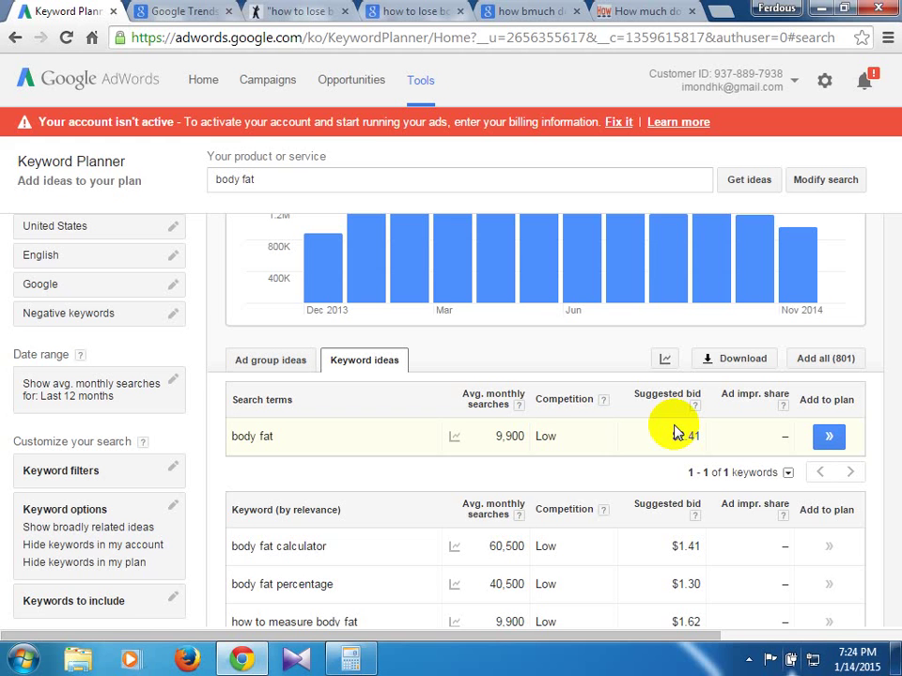
click(639, 11)
click(274, 365)
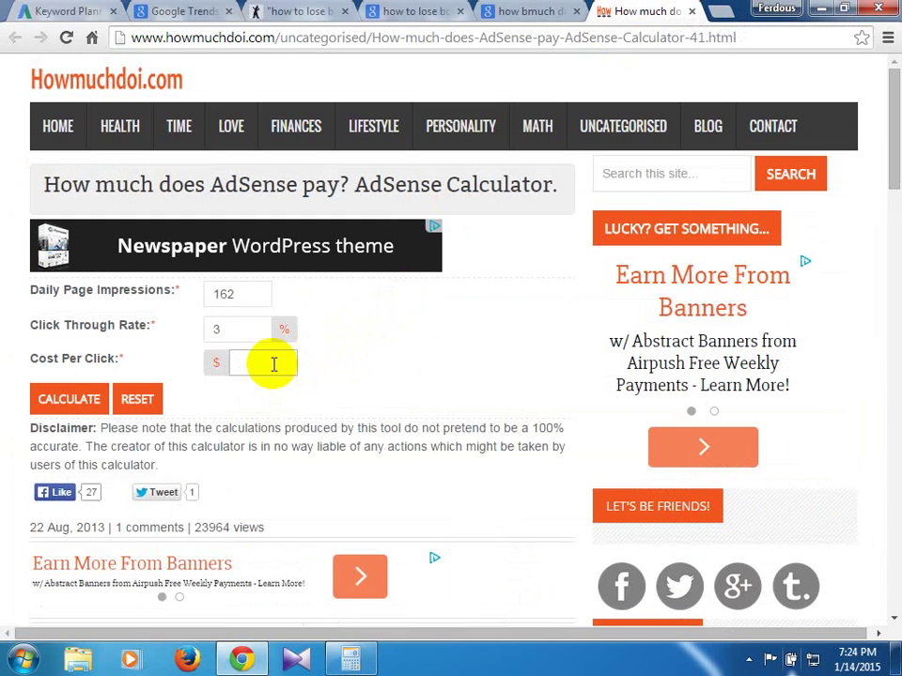
text(2)
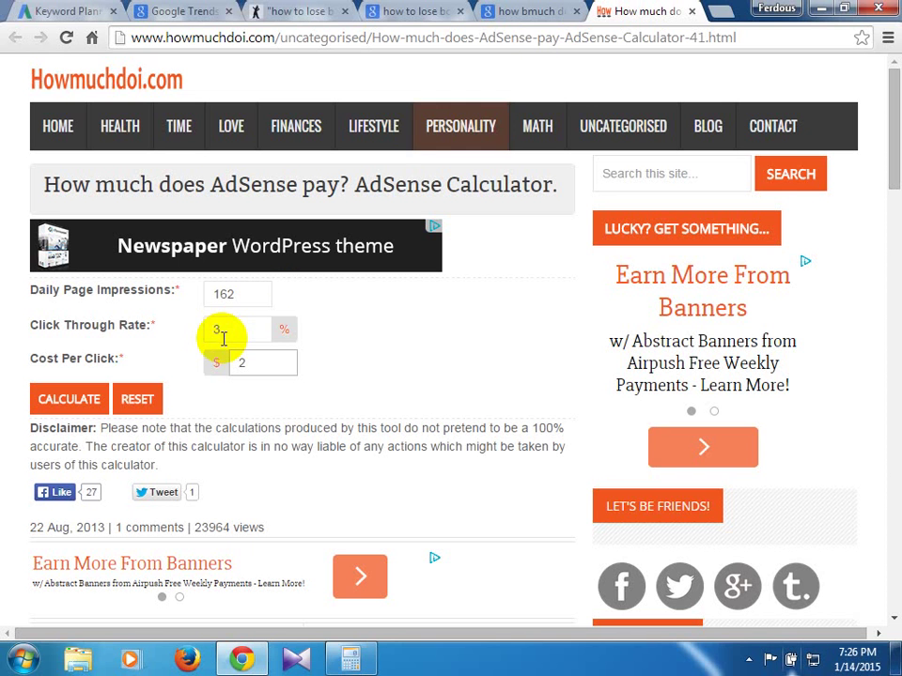
- Calculate the estimated AdSense earnings and highlight the Monthly Earnings amount in the results
click(84, 402)
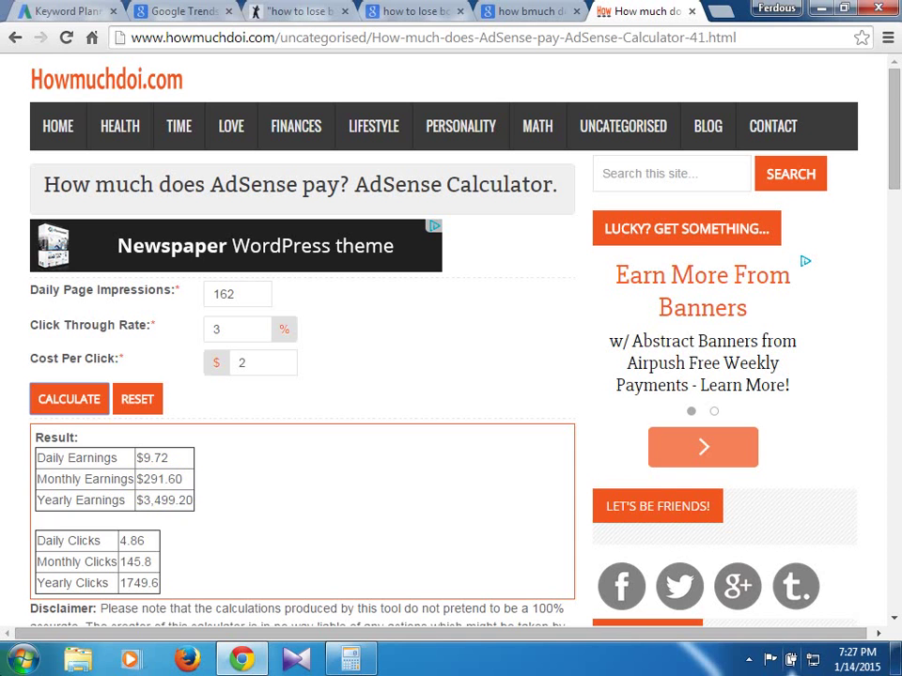
scroll(167, 568, down, 1)
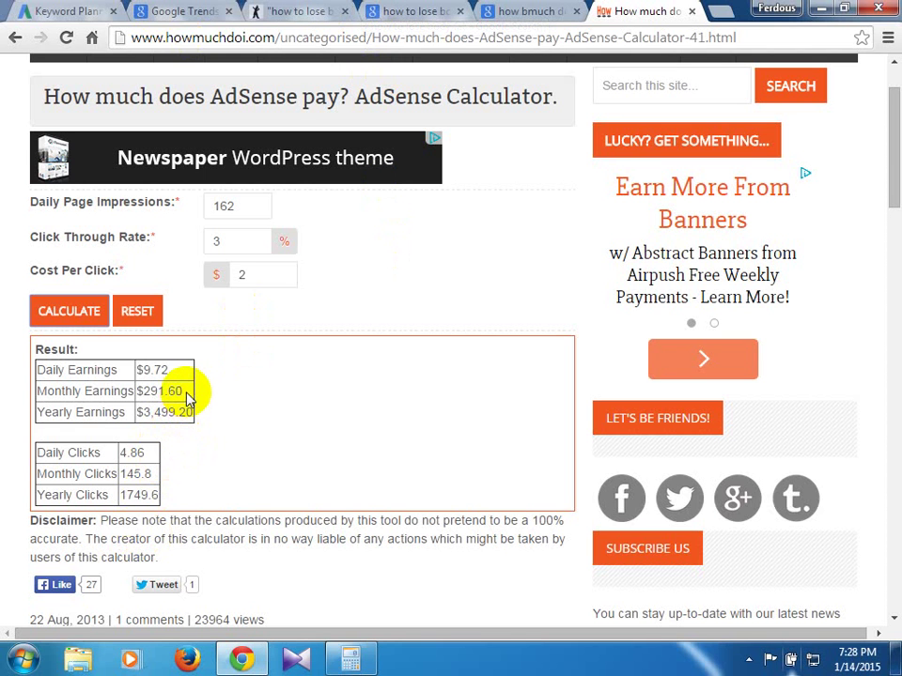
drag(185, 392, 147, 394)
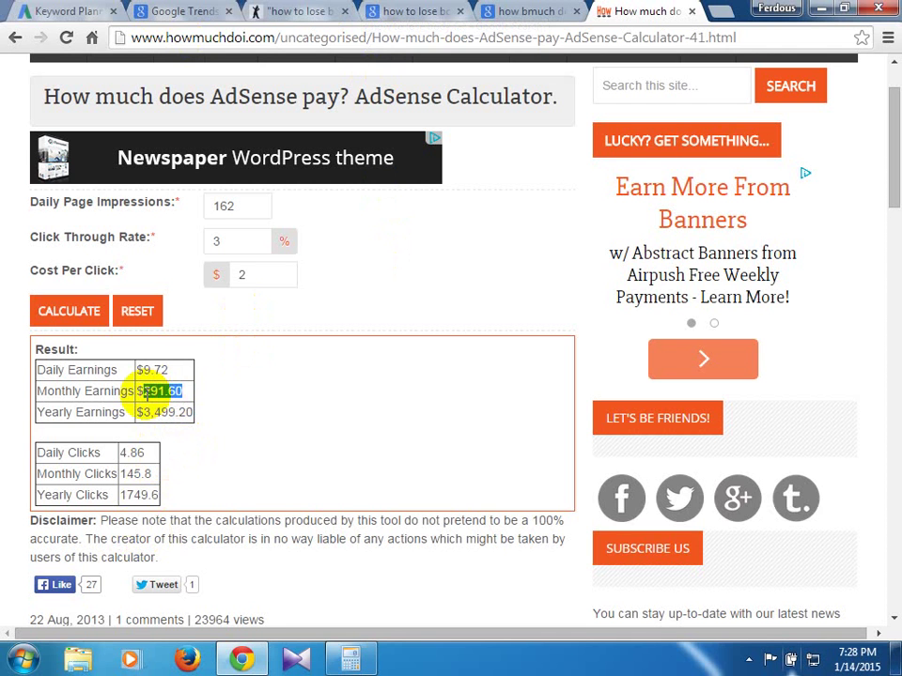
click(7, 608)
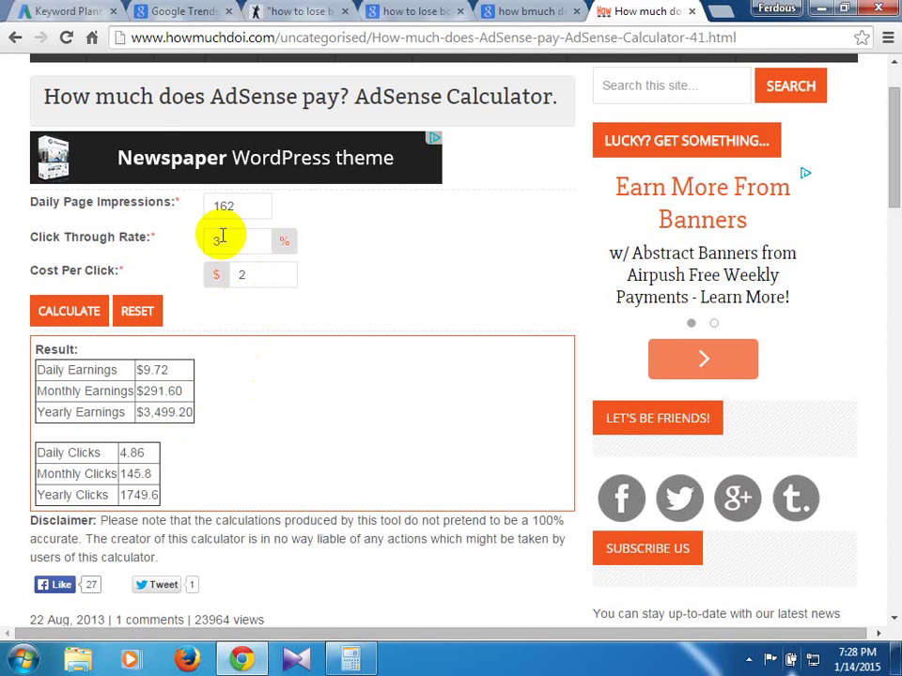
- Compare the calculator's results with the Keyword Planner keyword ideas and SpyFu's figures for "how to lose body fat"
click(49, 9)
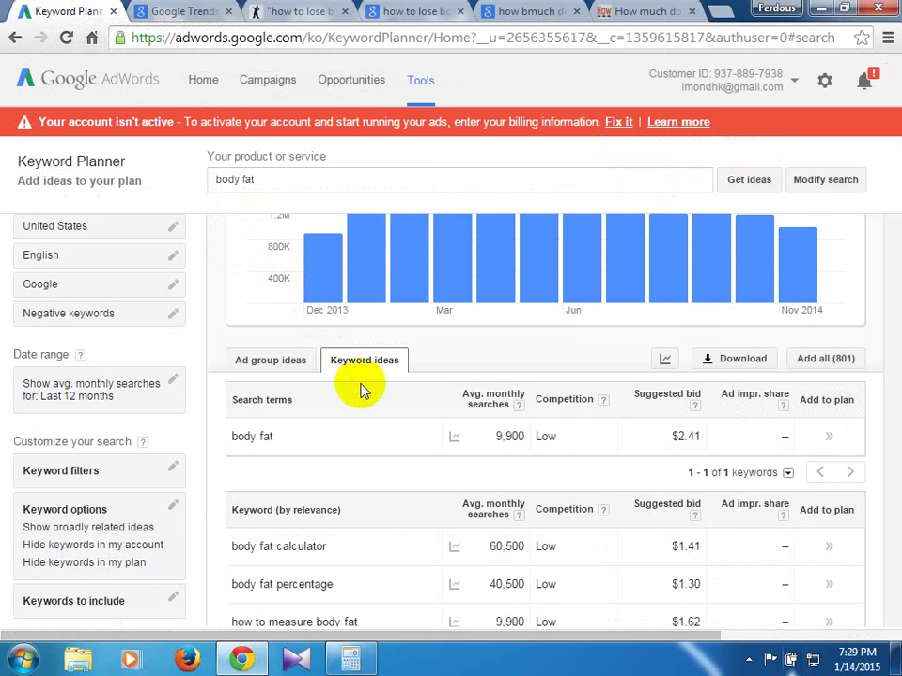
scroll(372, 451, down, 2)
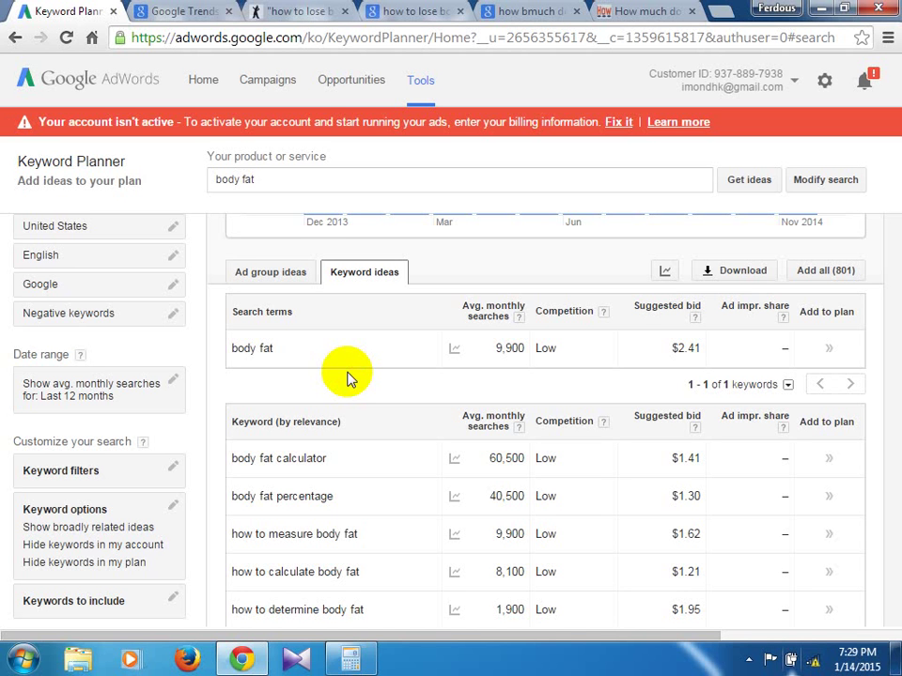
click(631, 11)
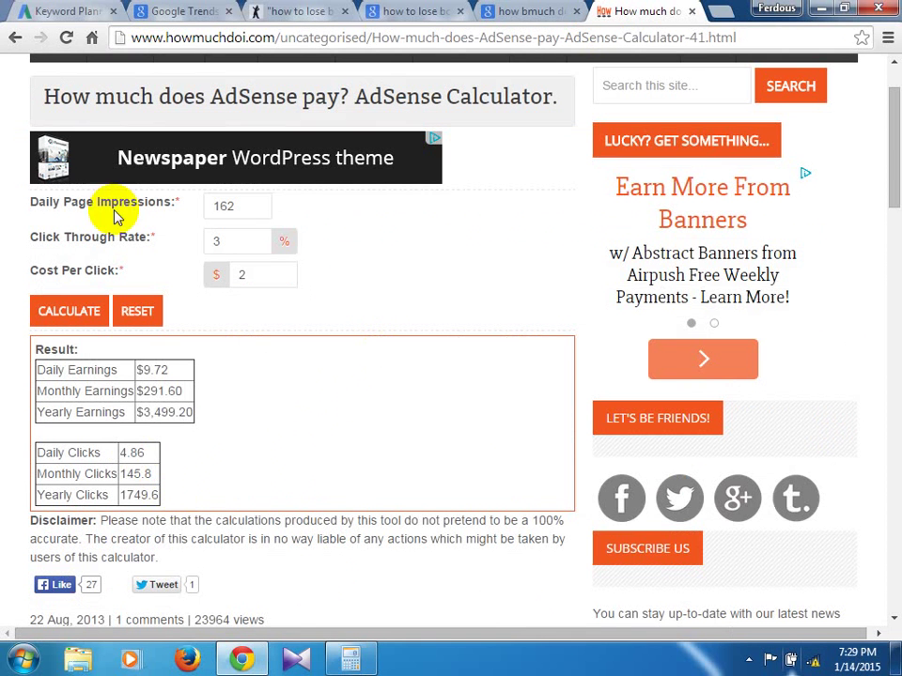
click(101, 156)
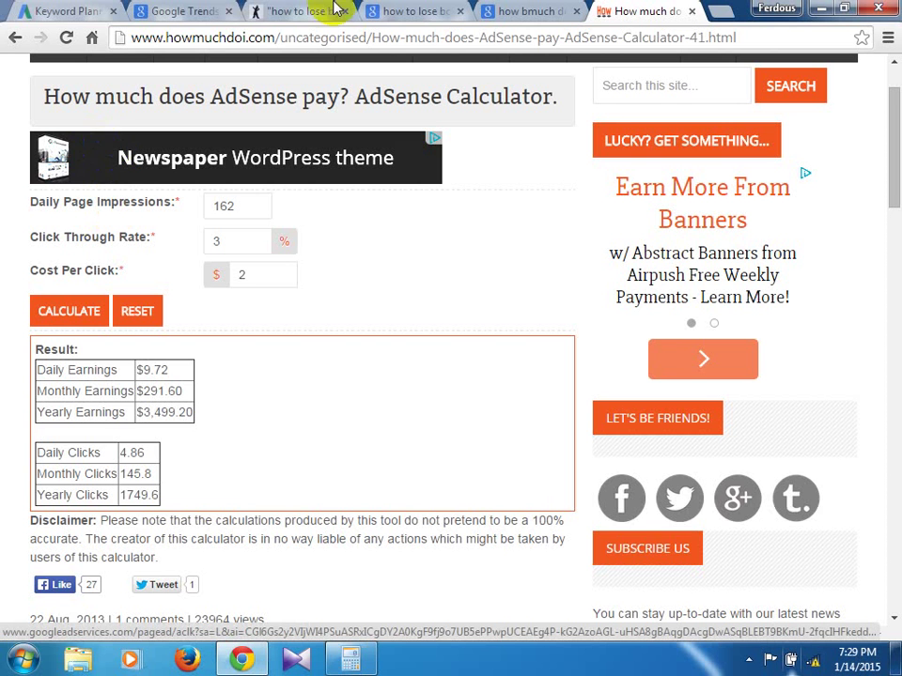
click(296, 10)
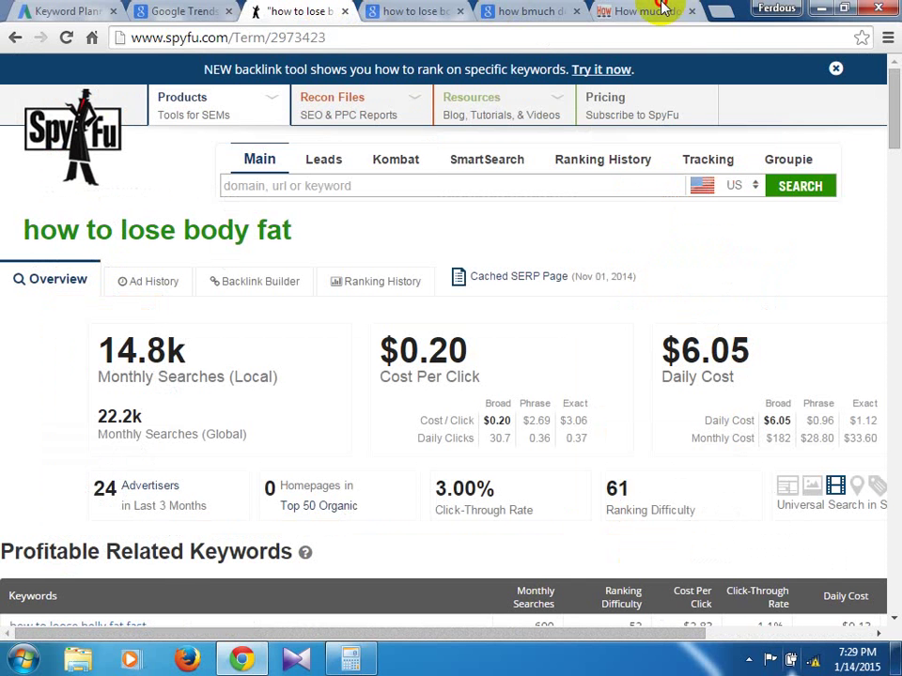
click(622, 10)
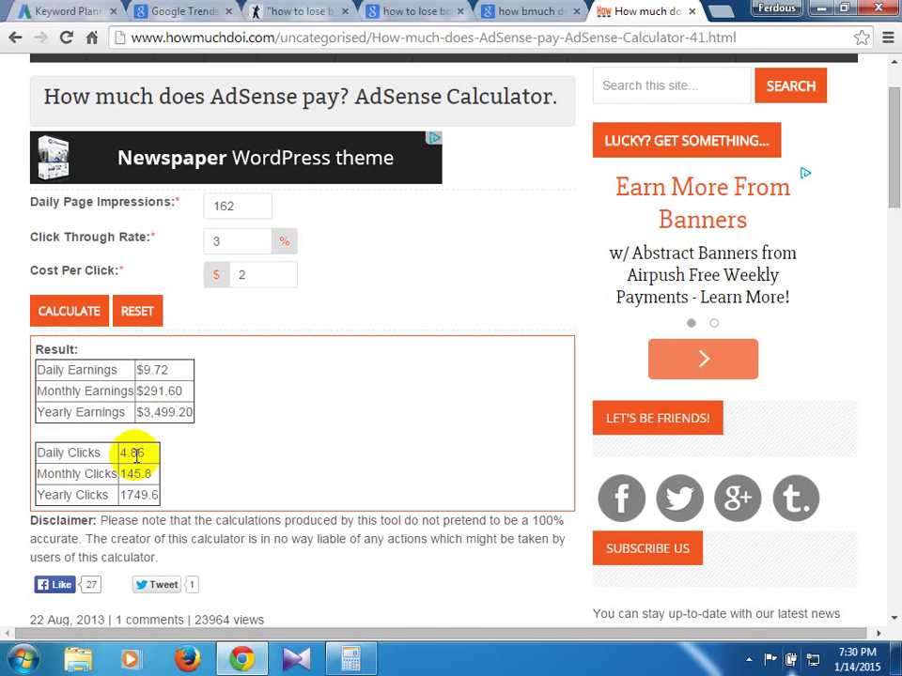
- Open the Newspaper WordPress theme ad, look through its ThemeForest page, and return to the AdSense calculator page
click(400, 160)
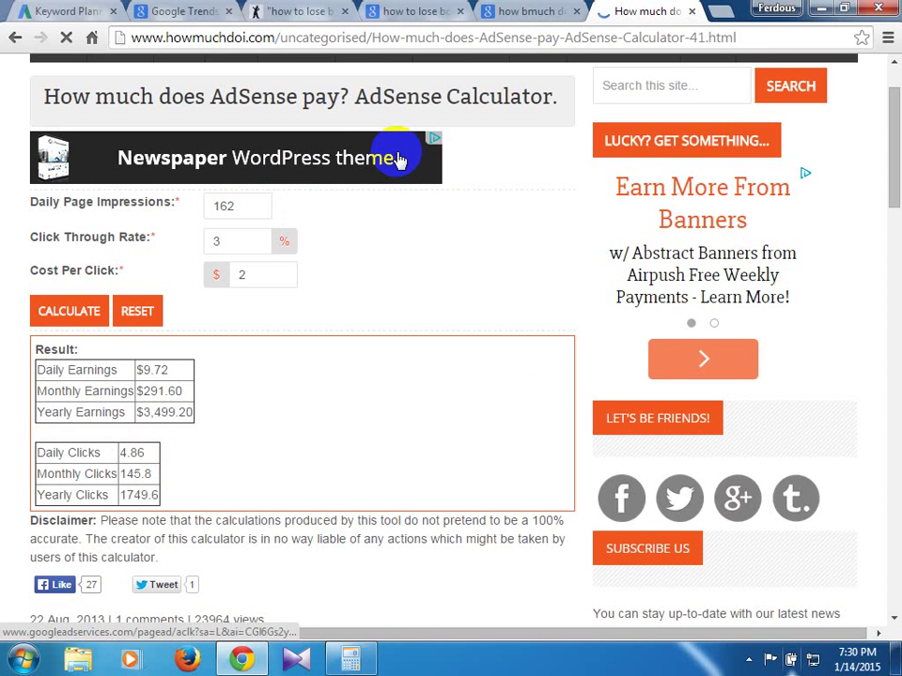
click(66, 39)
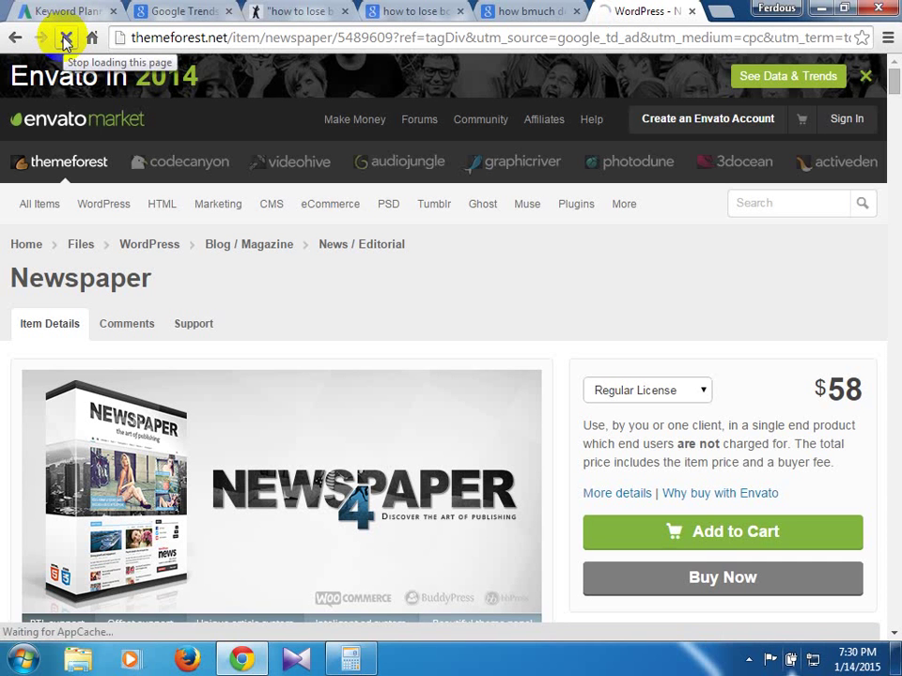
mouse_move(289, 232)
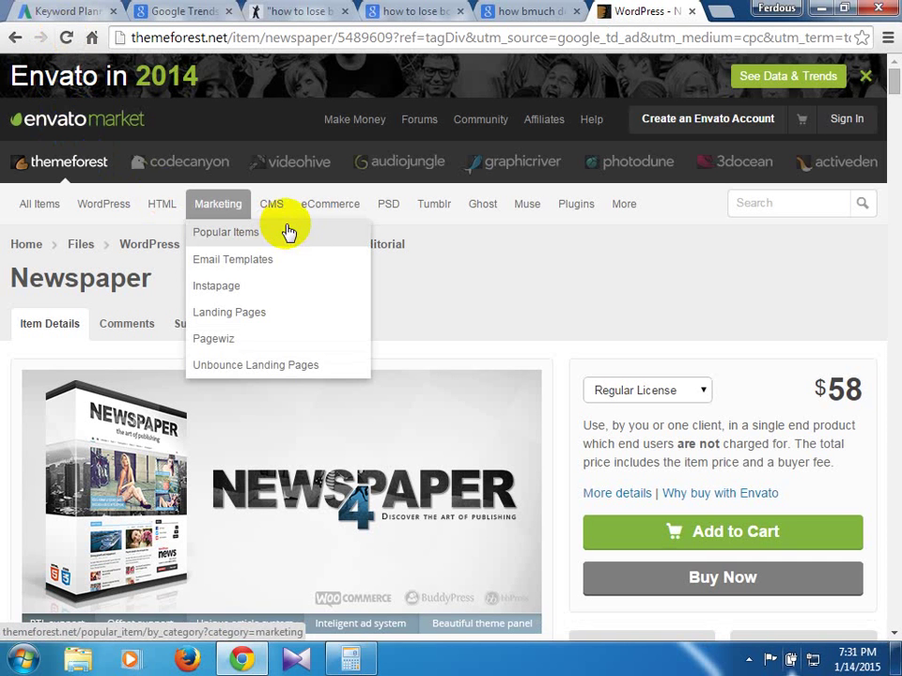
scroll(252, 197, down, 3)
scroll(361, 385, down, 2)
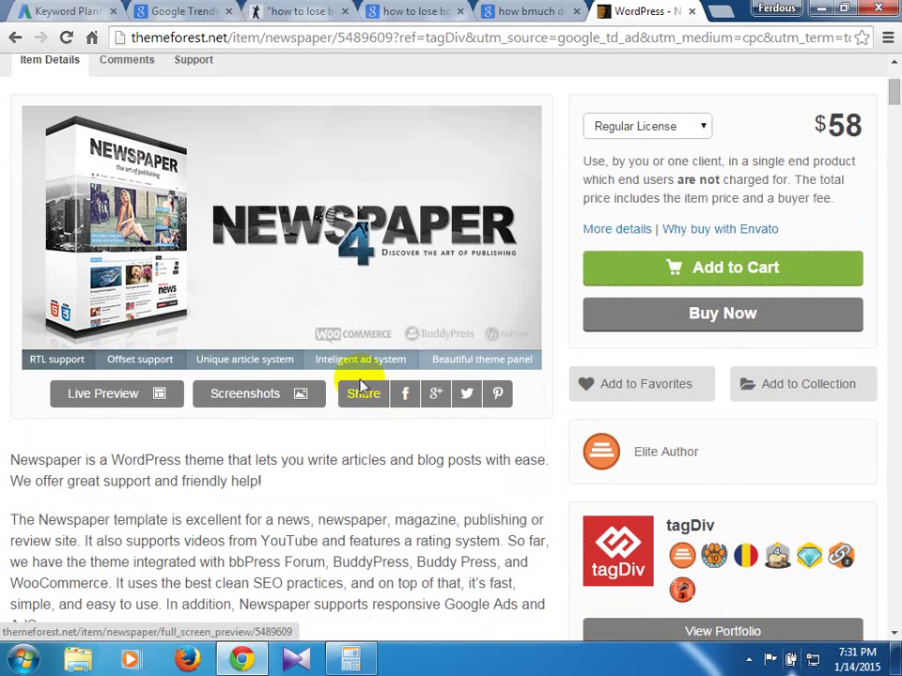
scroll(362, 385, down, 2)
click(11, 42)
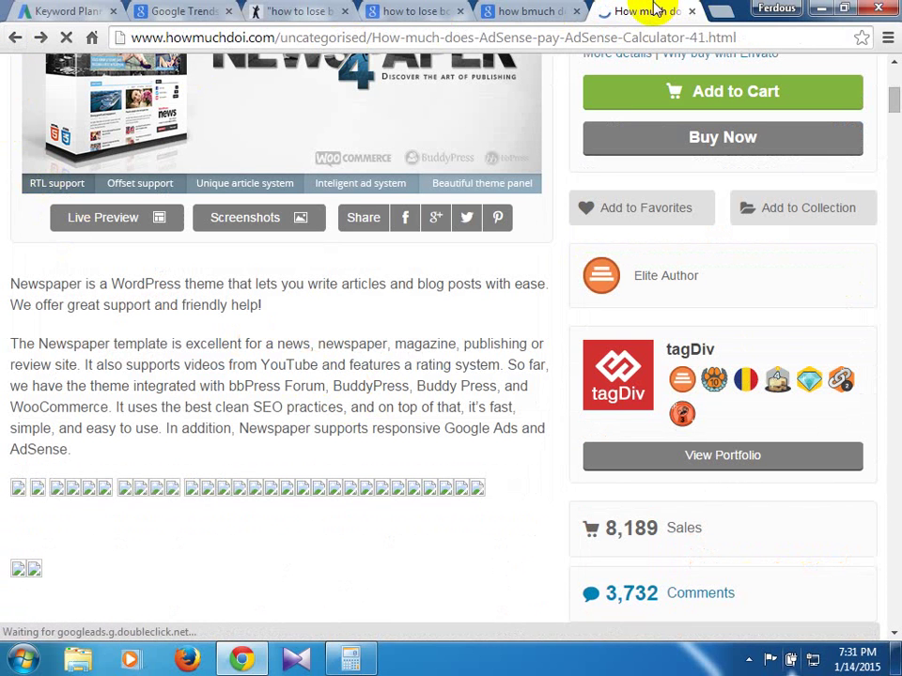
- Look over the Google search results for the AdSense calculator query
click(547, 10)
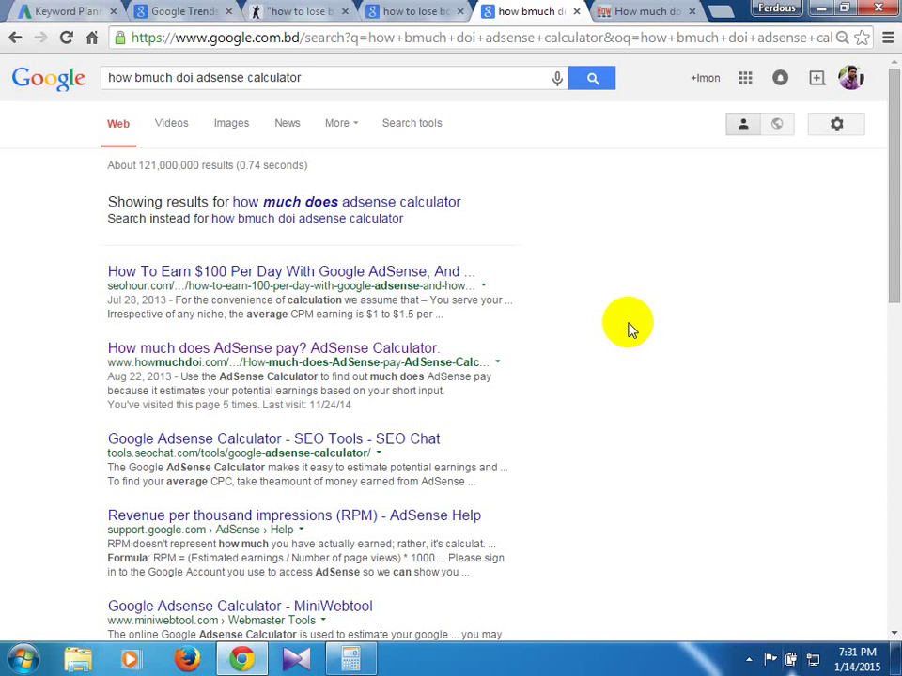
click(499, 5)
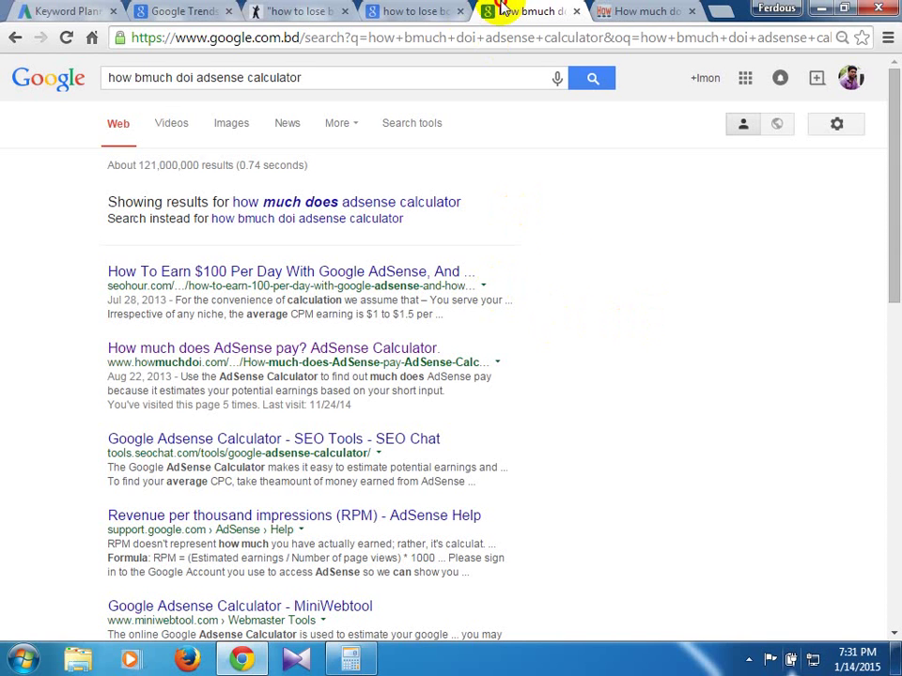
click(683, 347)
scroll(686, 352, down, 4)
scroll(712, 441, up, 4)
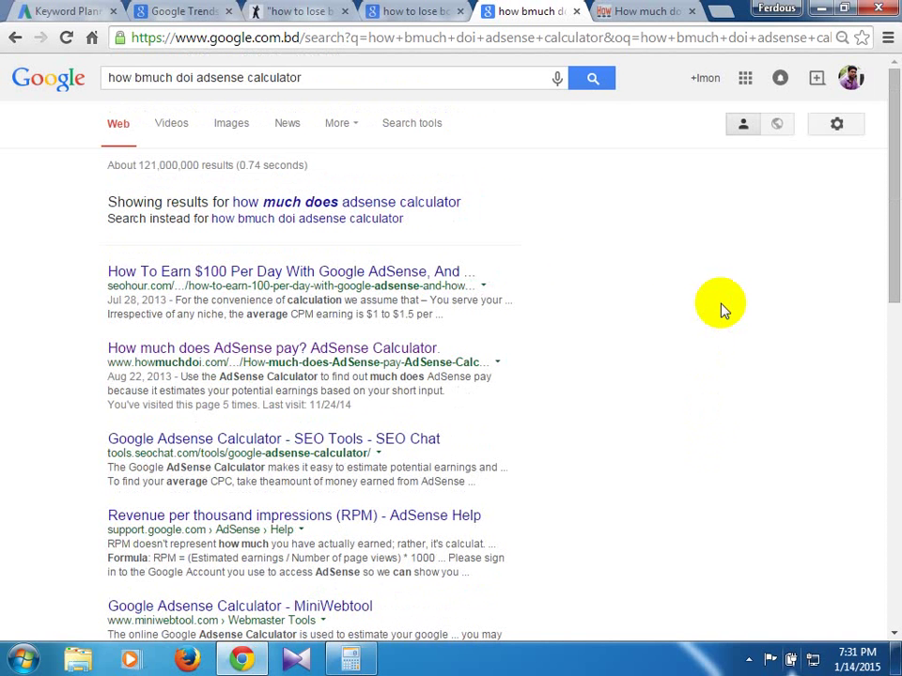
click(755, 307)
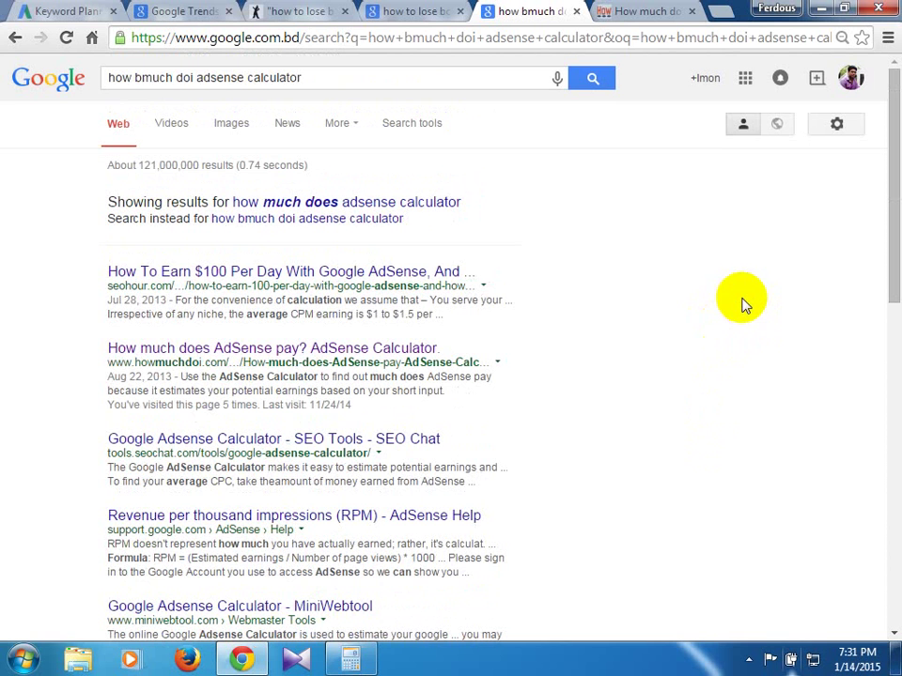
- Review SpyFu's count of homepages in the top 50 organic results and the Google results page, ending on the AdSense calculator
click(296, 10)
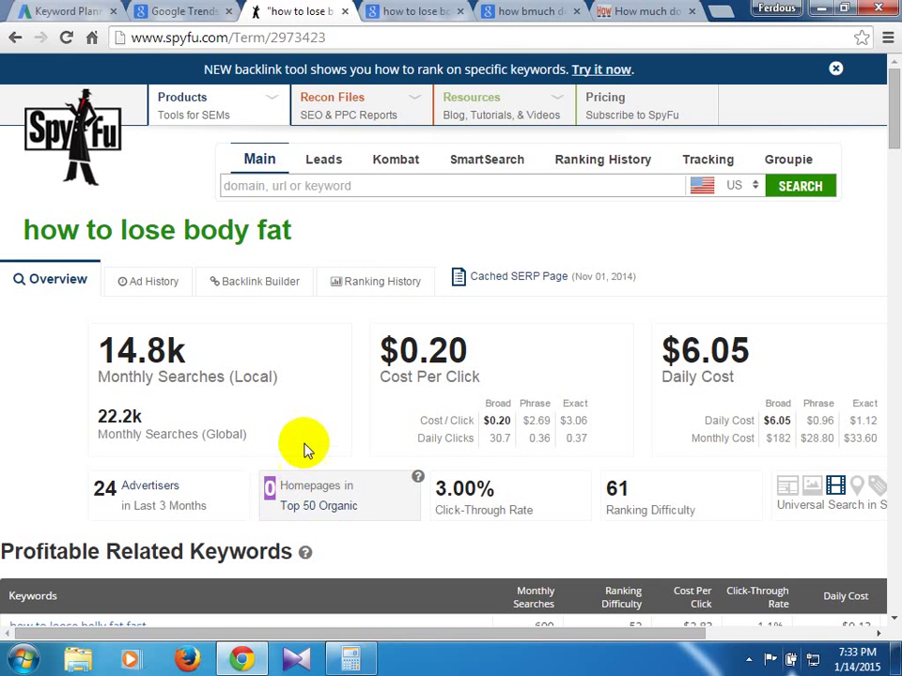
click(543, 10)
scroll(357, 442, down, 3)
scroll(350, 489, down, 6)
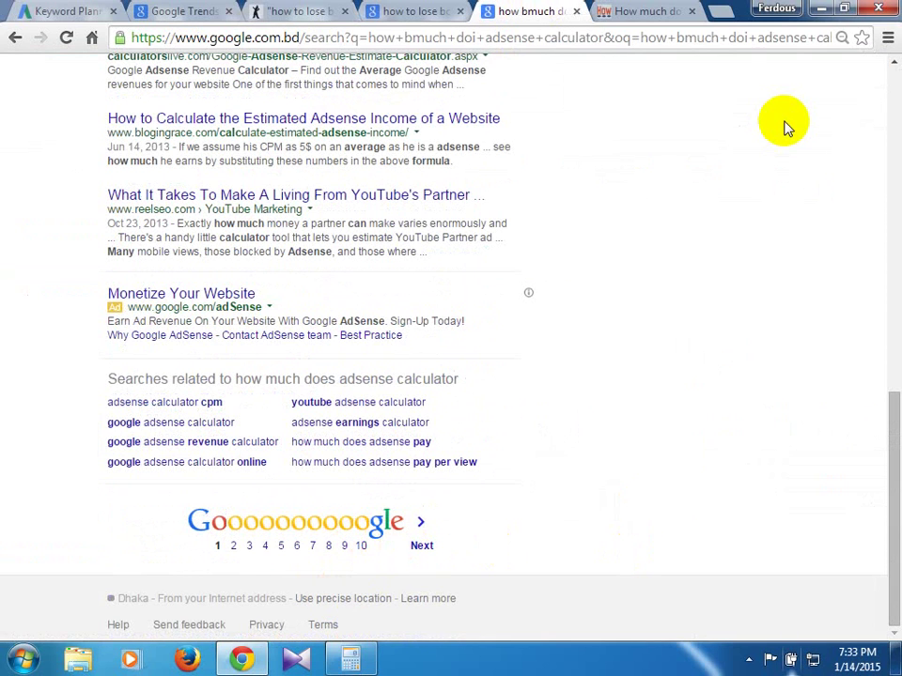
click(299, 10)
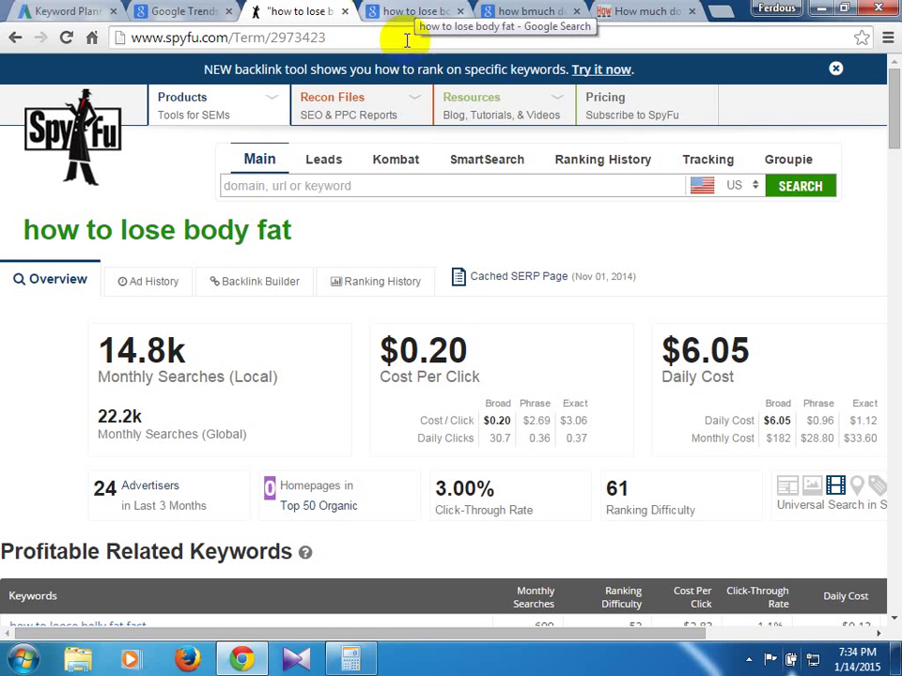
click(627, 11)
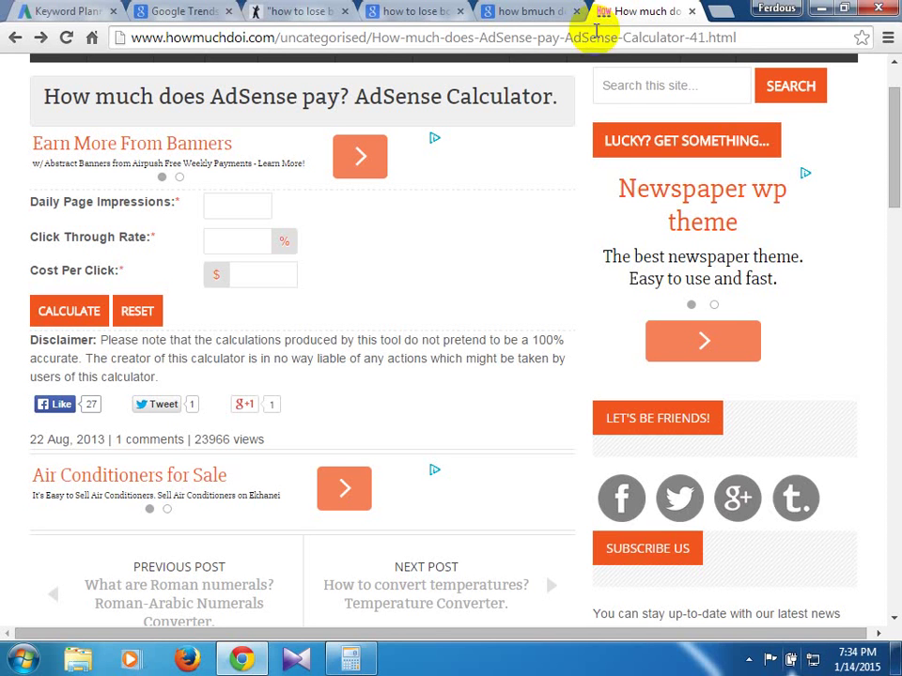
click(376, 37)
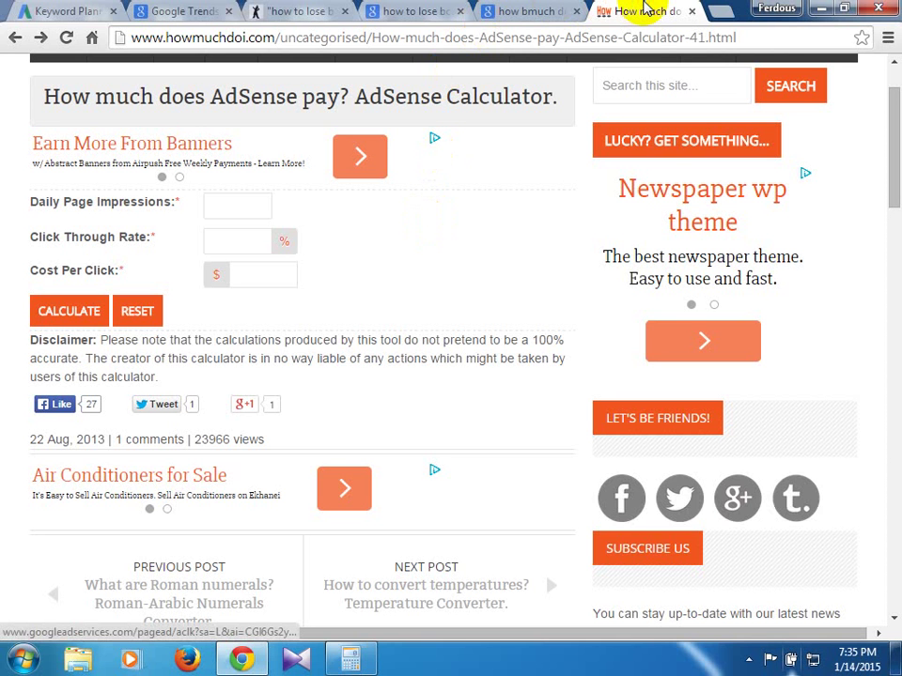
- Close the Howmuchdoi.com AdSense calculator and the SpyFu page for "how to lose body fat"
click(693, 13)
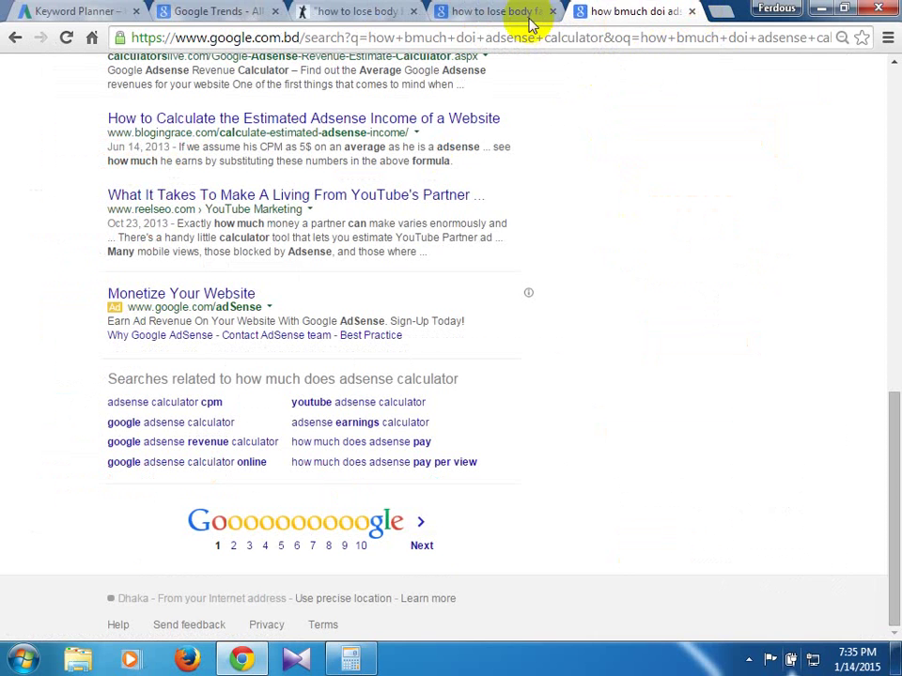
click(392, 13)
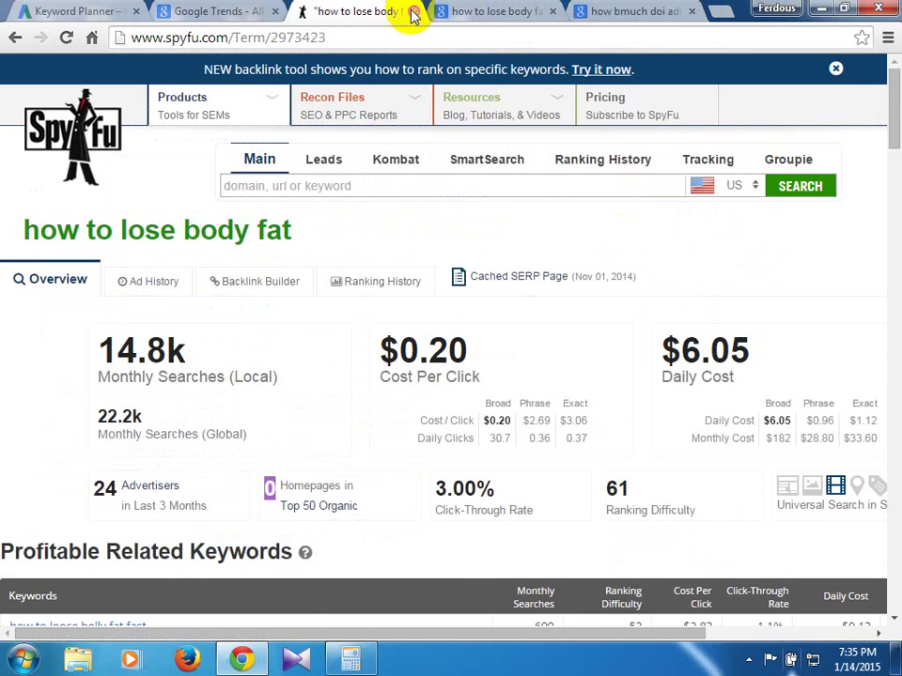
click(414, 13)
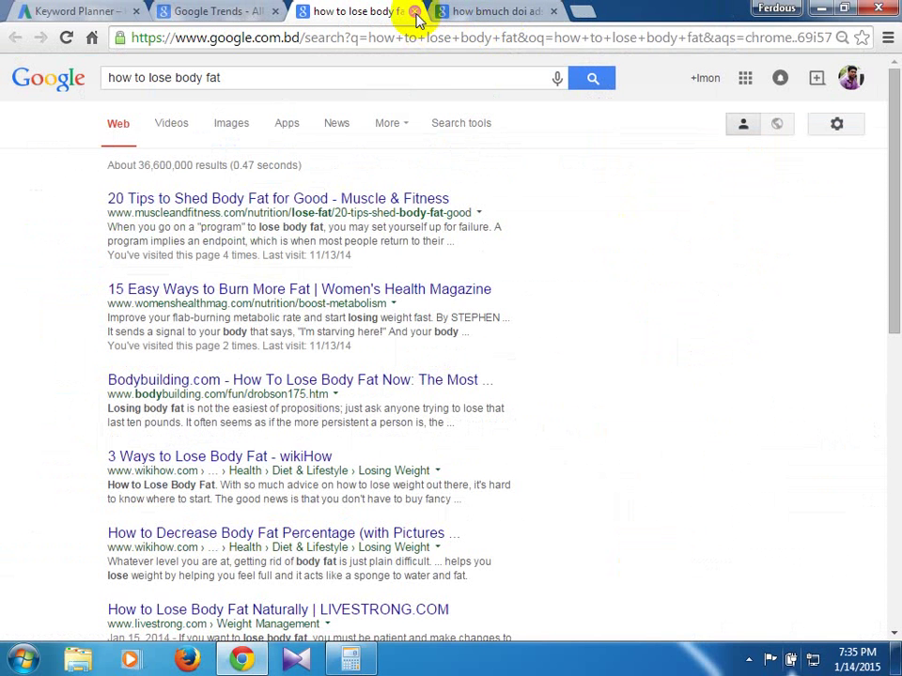
- Close the "how to lose body fat" results page and look through the AdSense calculator search results
click(414, 12)
drag(898, 464, 895, 91)
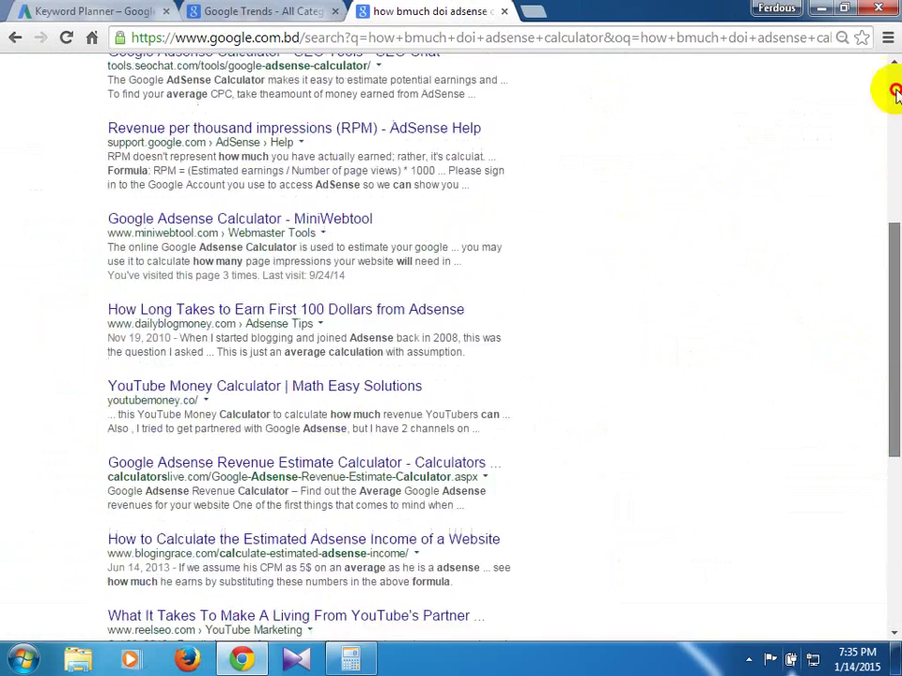
scroll(896, 91, down, 6)
scroll(862, 262, up, 12)
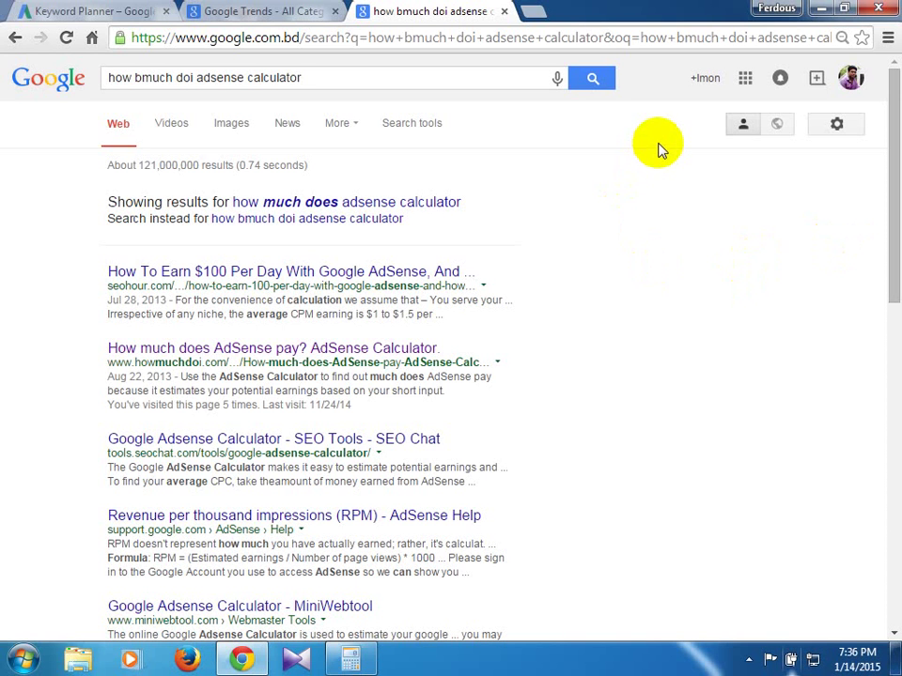
click(740, 125)
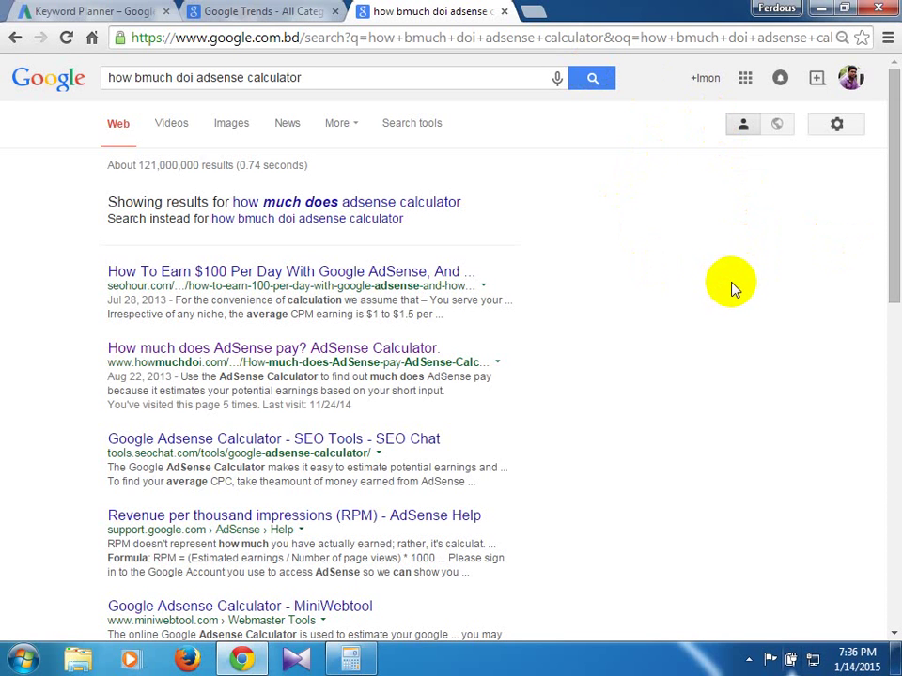
- Replace the AdSense calculator query with the exact phrase "how to lose body fat" in quotation marks and run the Google search
click(323, 78)
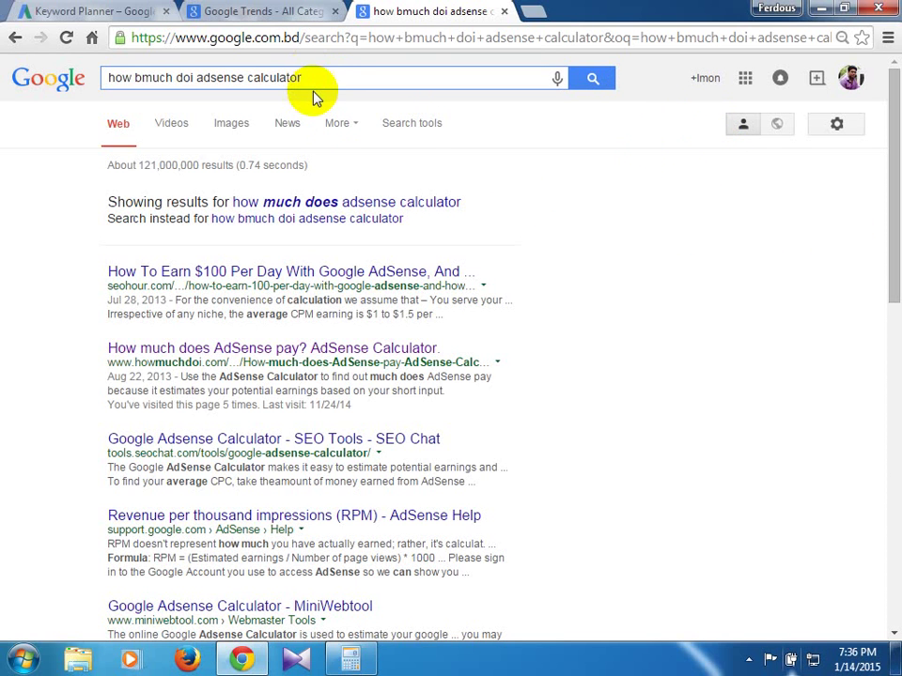
drag(306, 75, 98, 79)
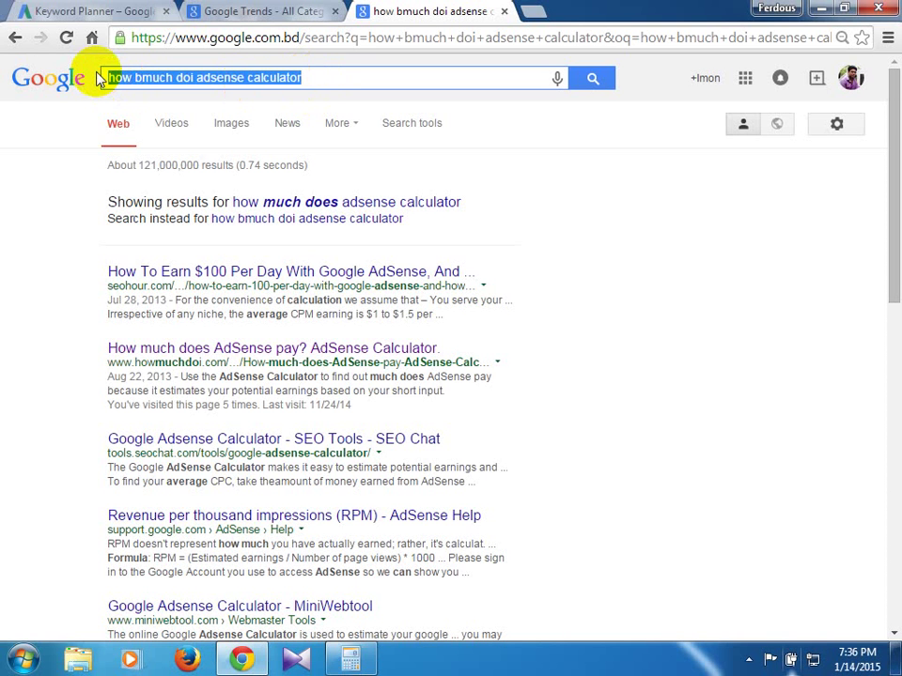
key(BackSpace)
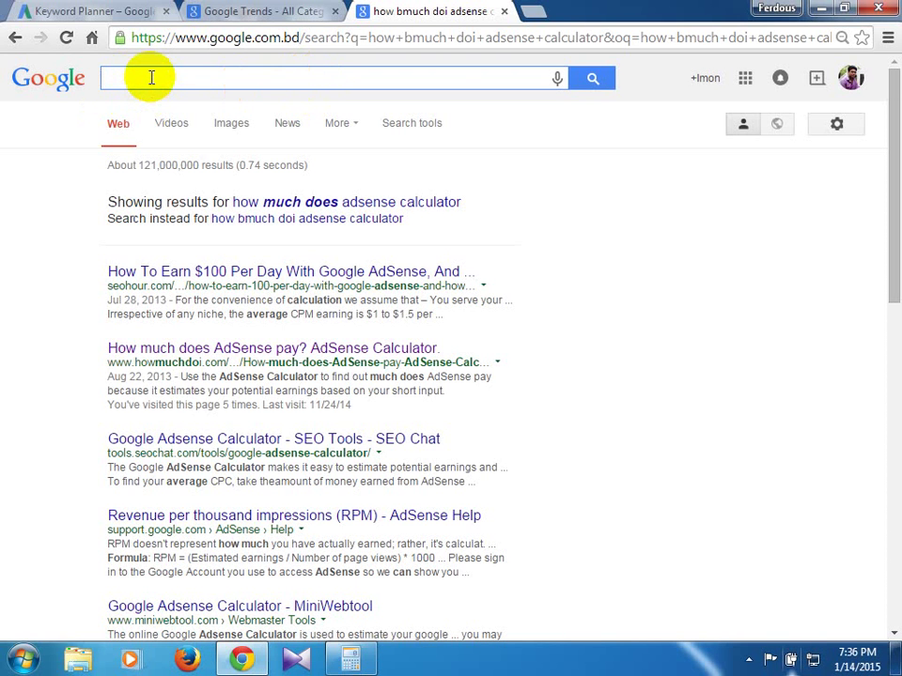
text(")
text(how to lose bo)
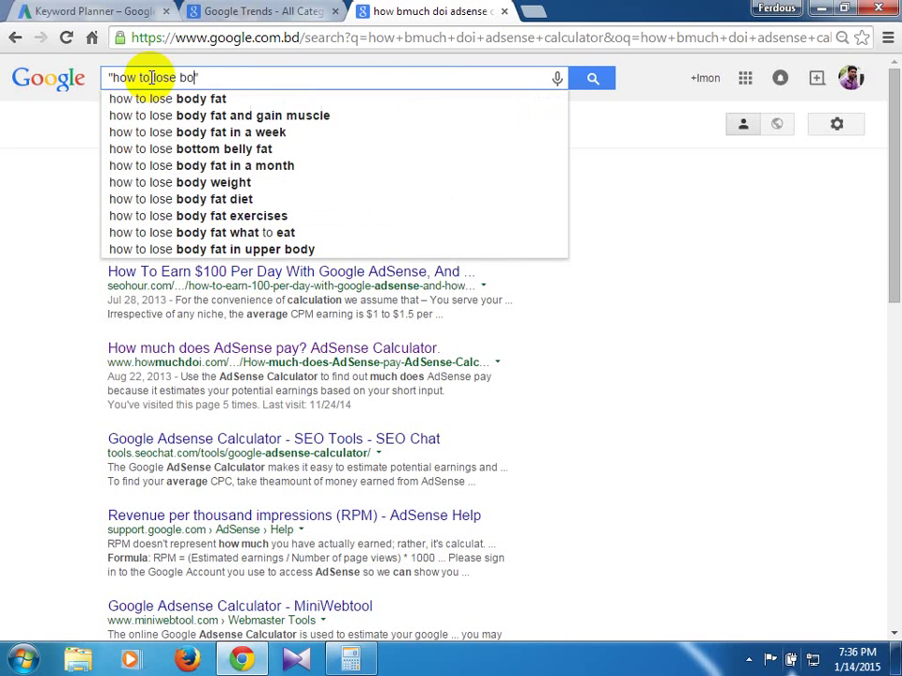
text(dy fat)
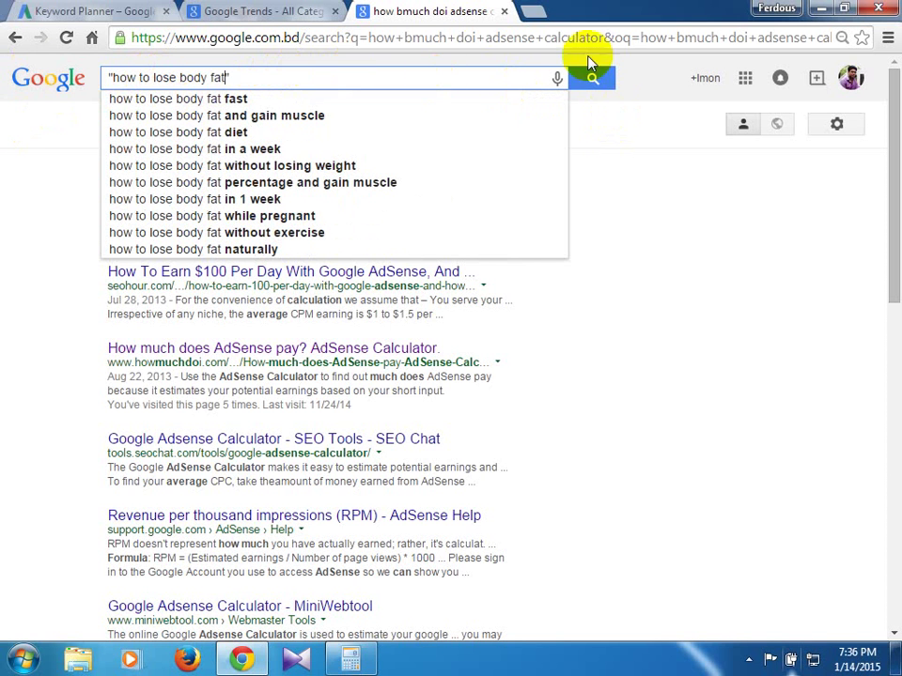
text(")
key(Return)
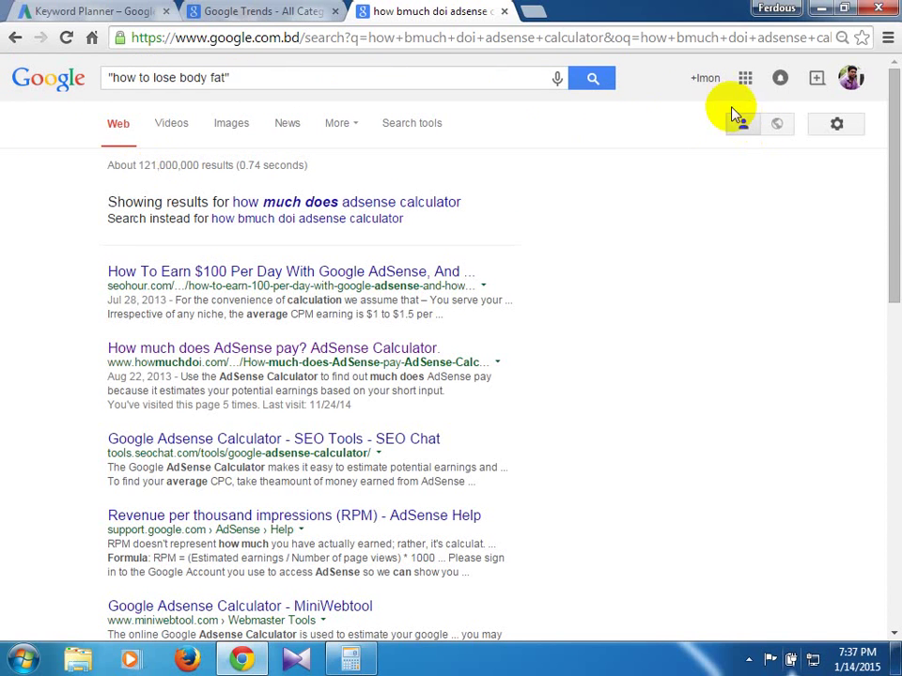
click(597, 84)
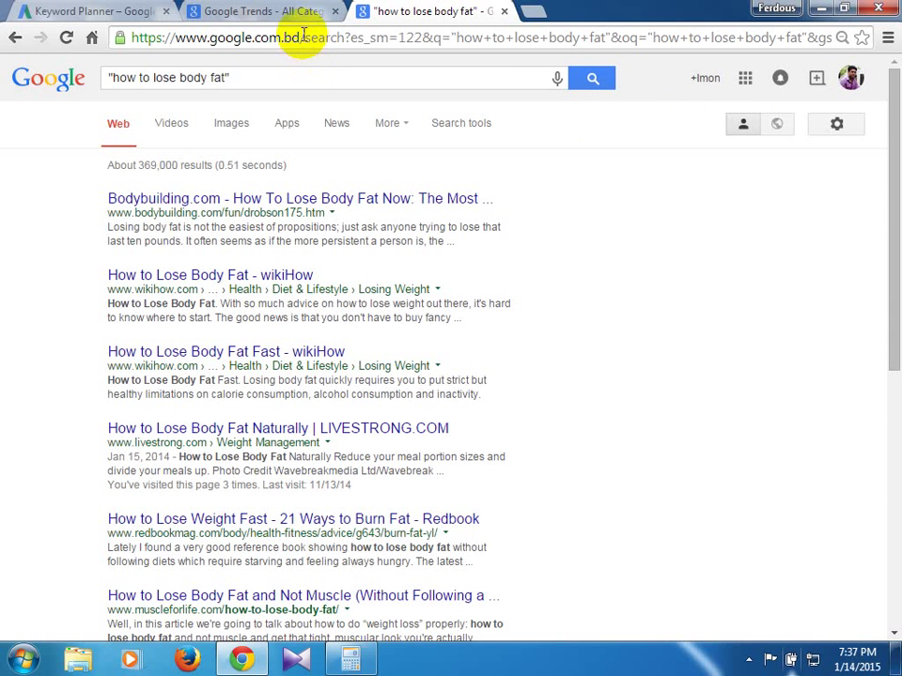
- Highlight the google.com.bd domain part of the results page's address
double_click(291, 36)
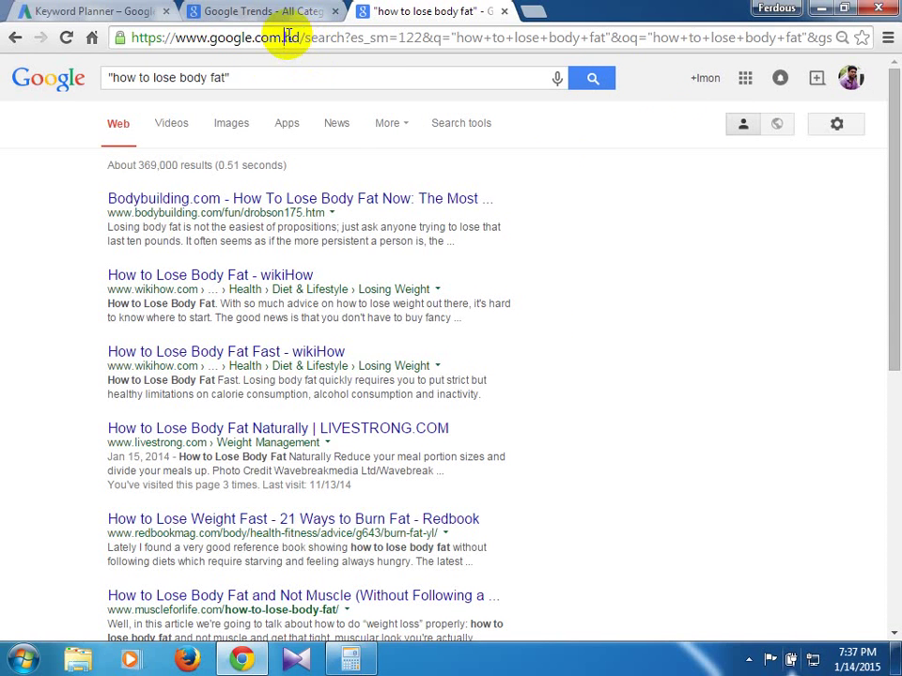
click(586, 169)
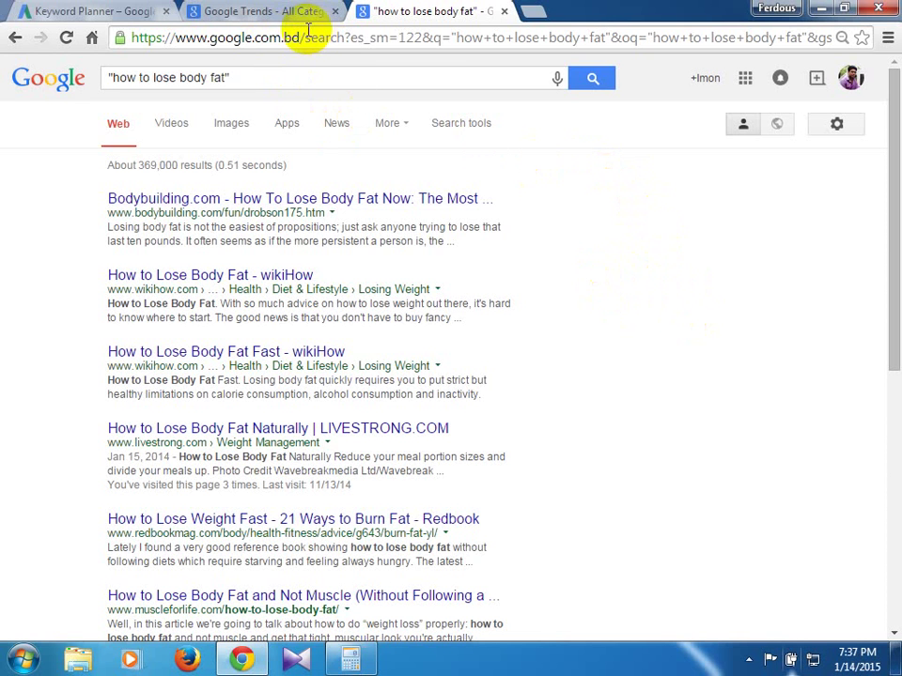
drag(305, 38, 81, 39)
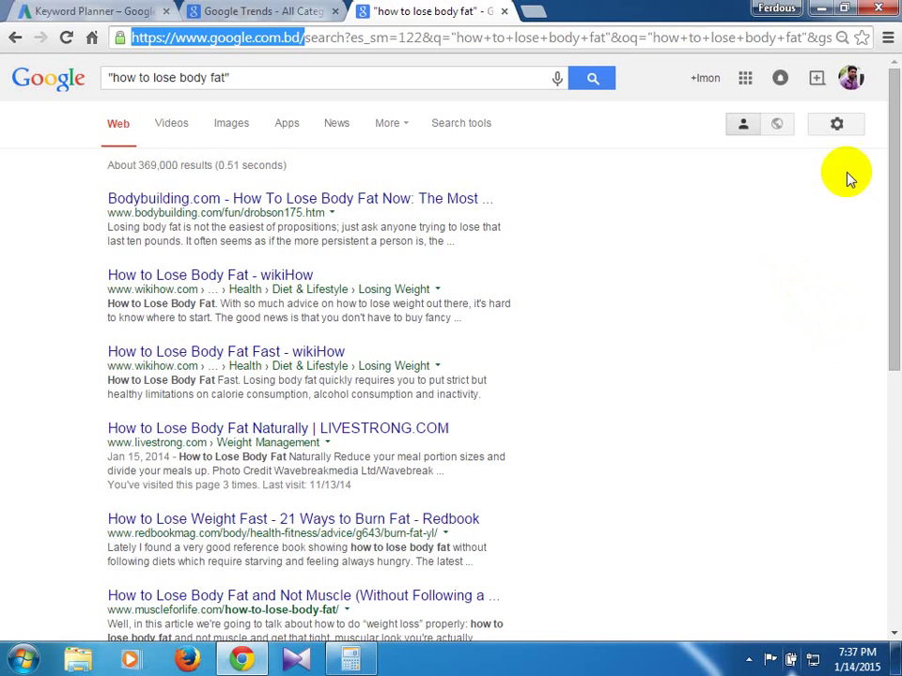
- Open a new incognito window, move it aside, and return to the exact-phrase search results window
click(888, 37)
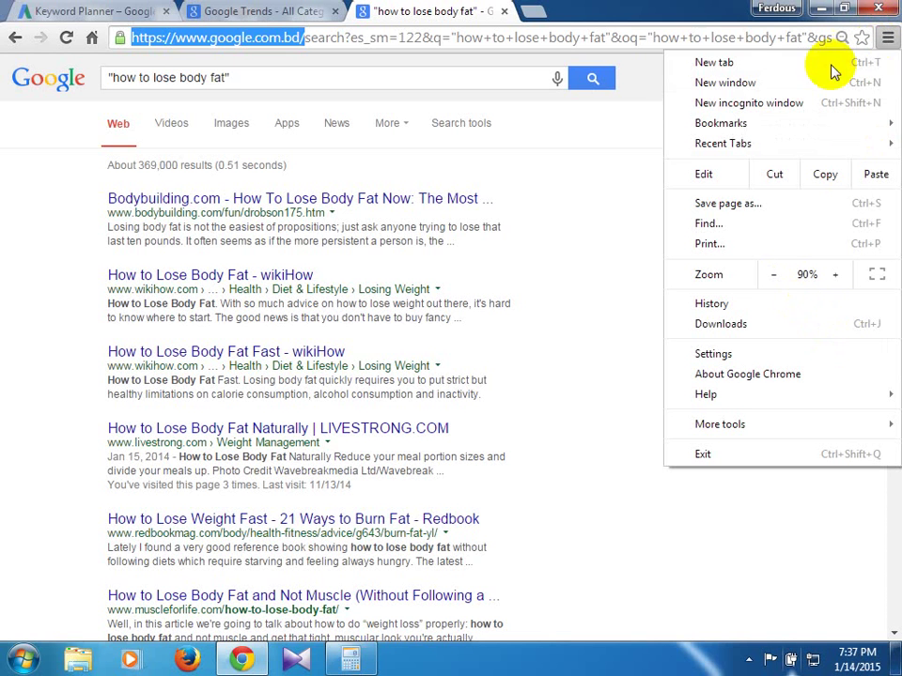
click(749, 105)
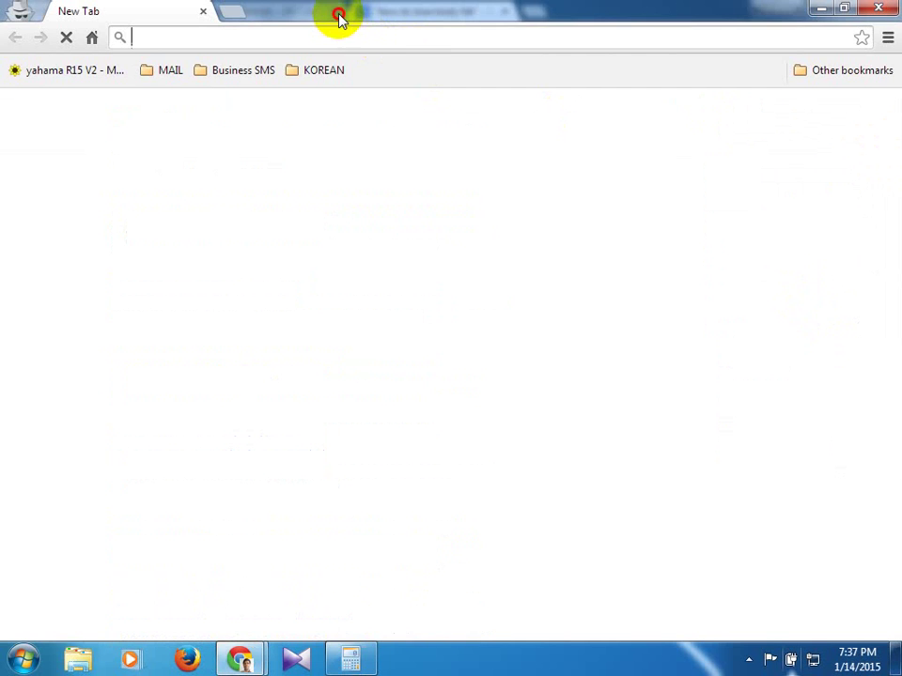
drag(338, 16, 516, 120)
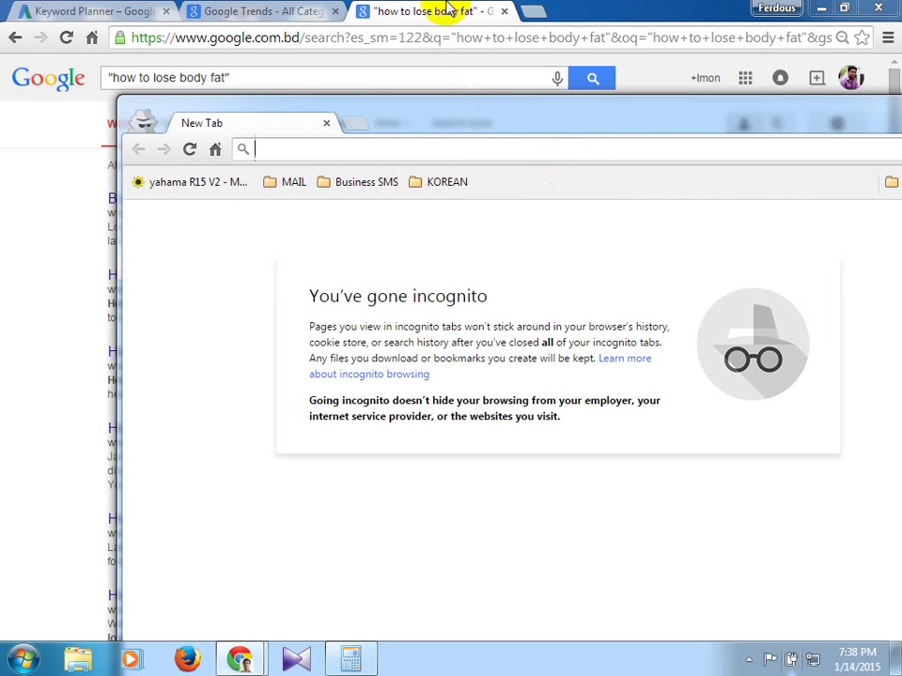
click(399, 11)
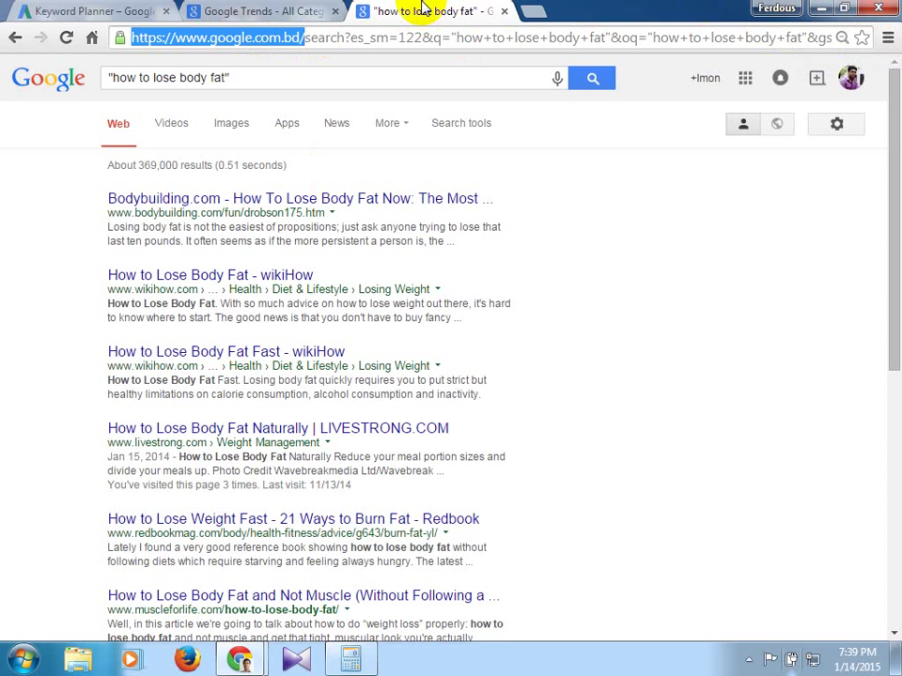
click(658, 235)
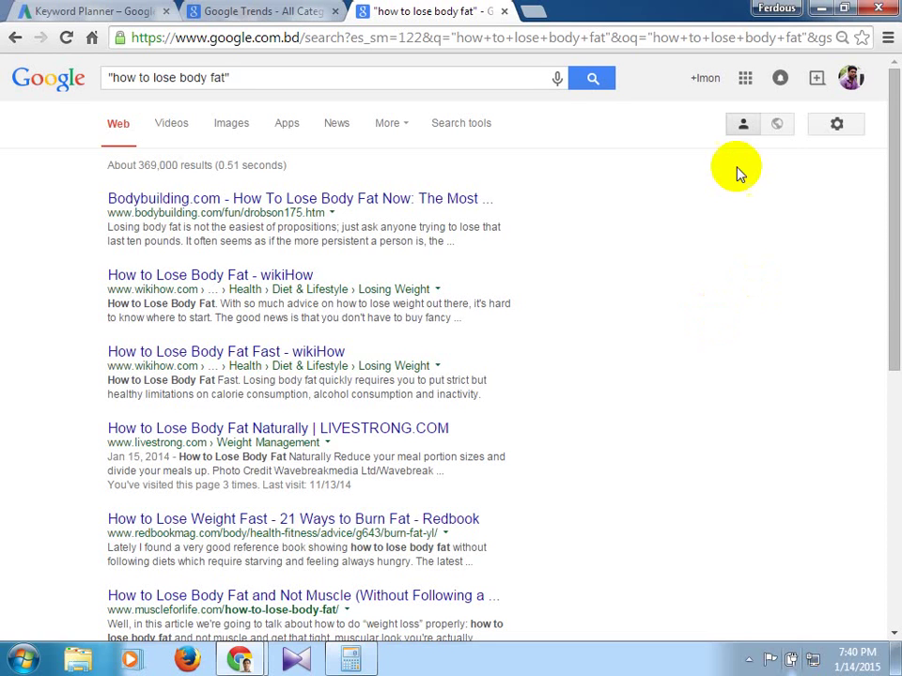
click(887, 42)
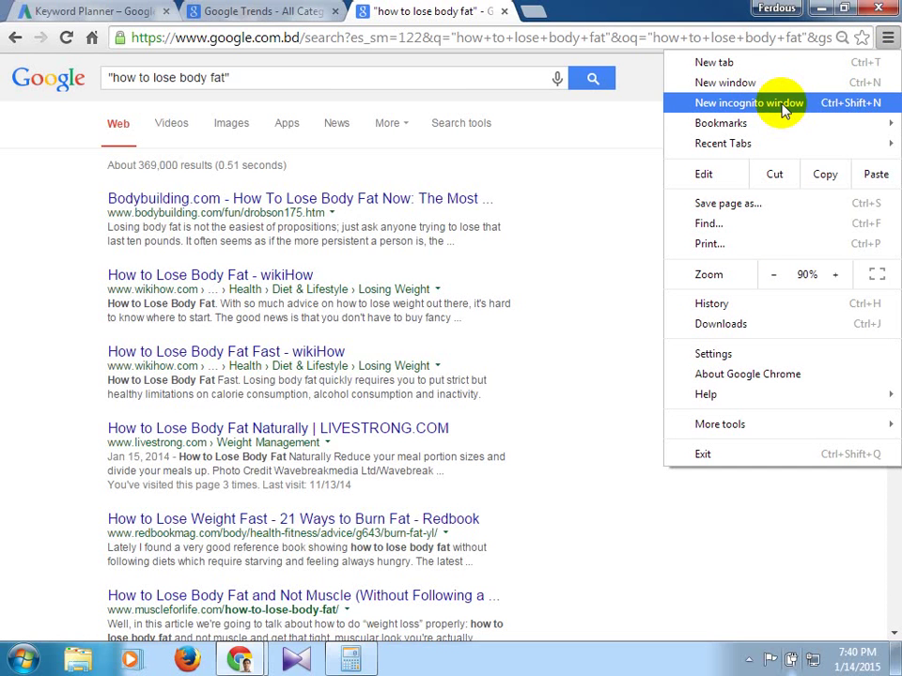
click(625, 153)
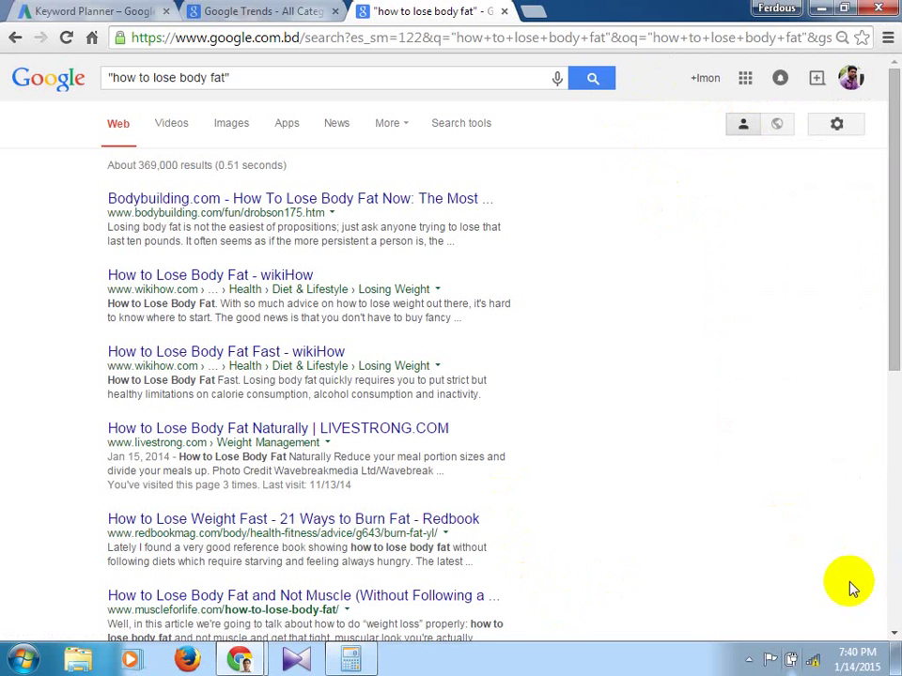
click(748, 660)
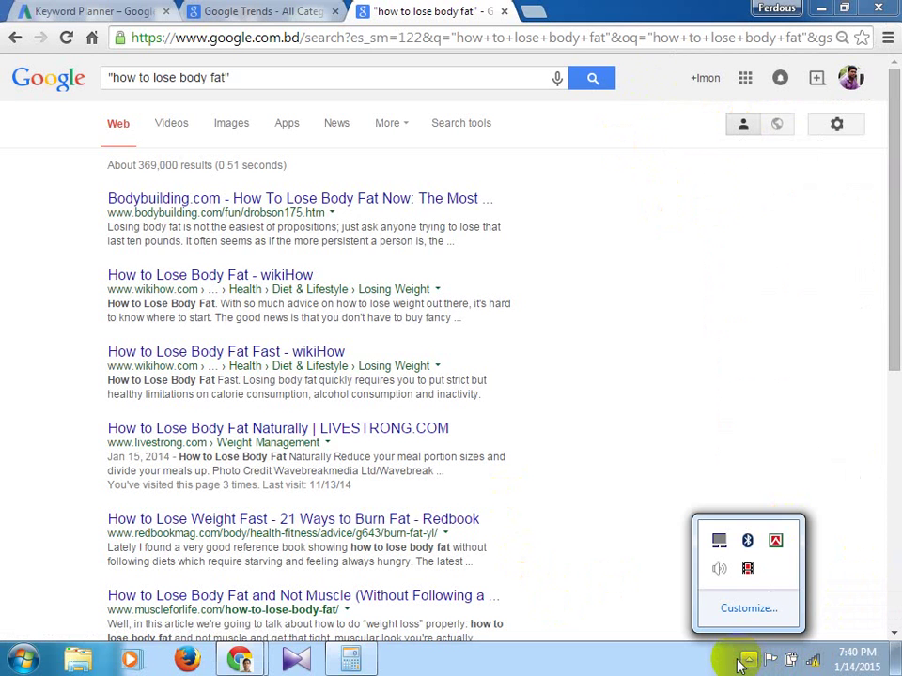
click(743, 663)
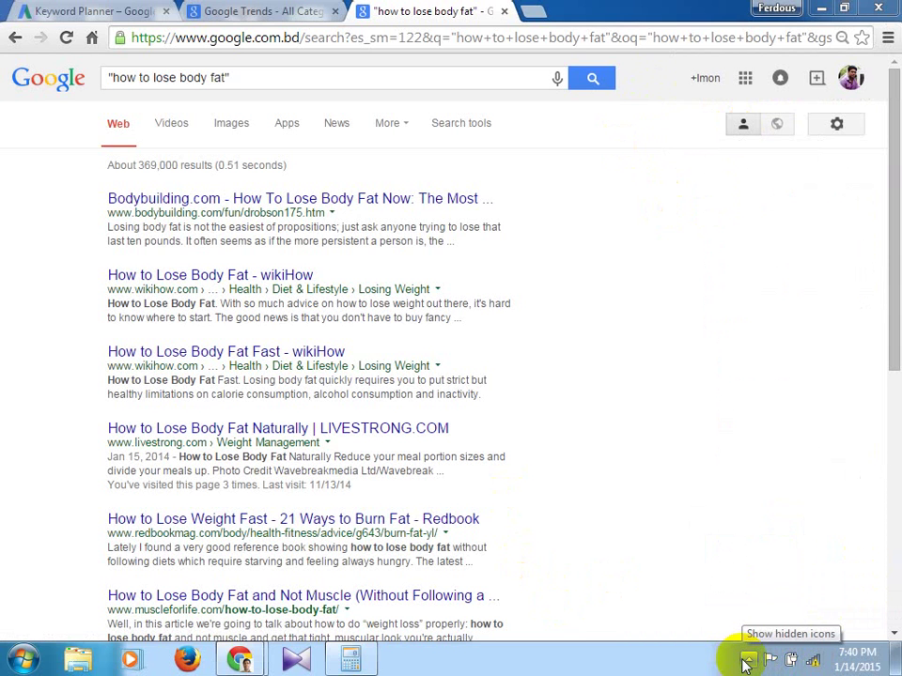
right_click(239, 660)
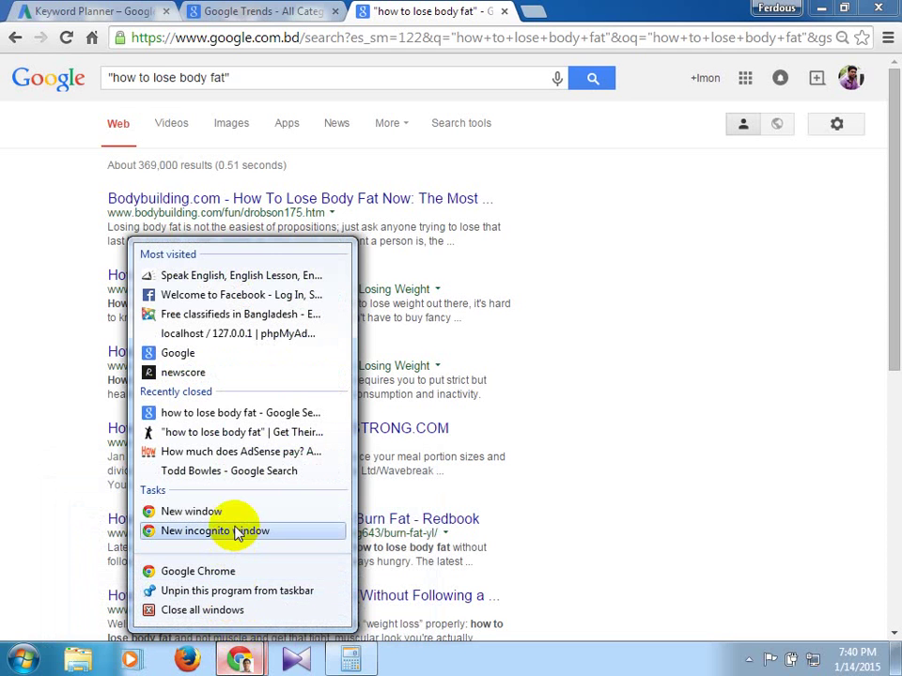
click(885, 252)
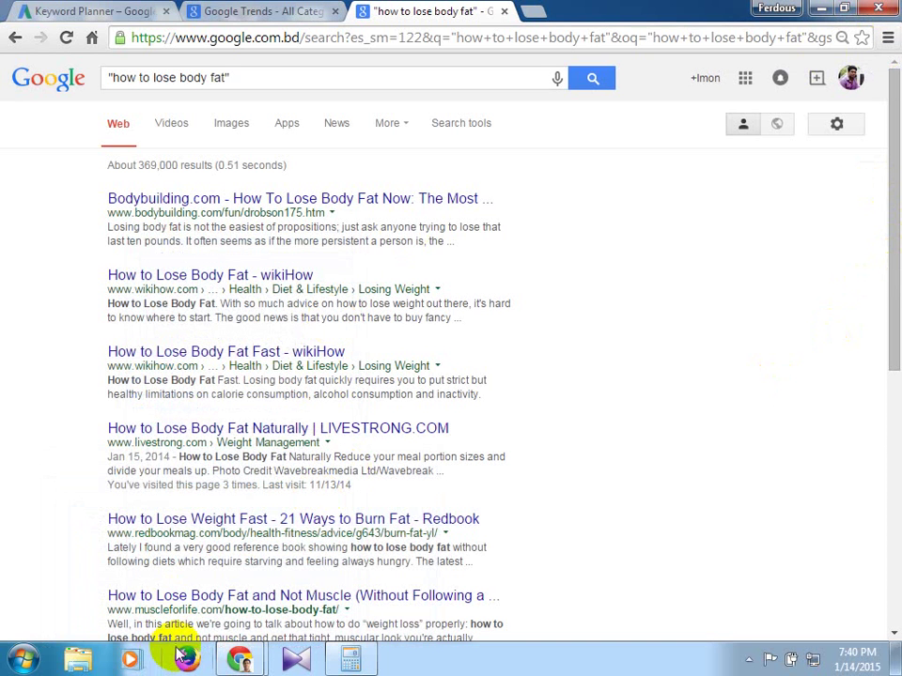
click(763, 351)
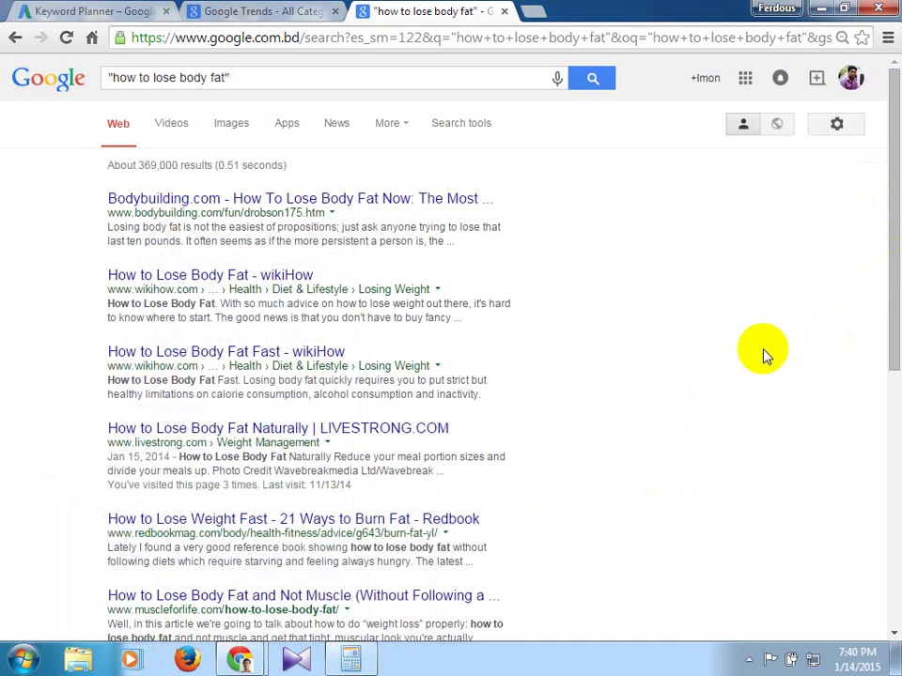
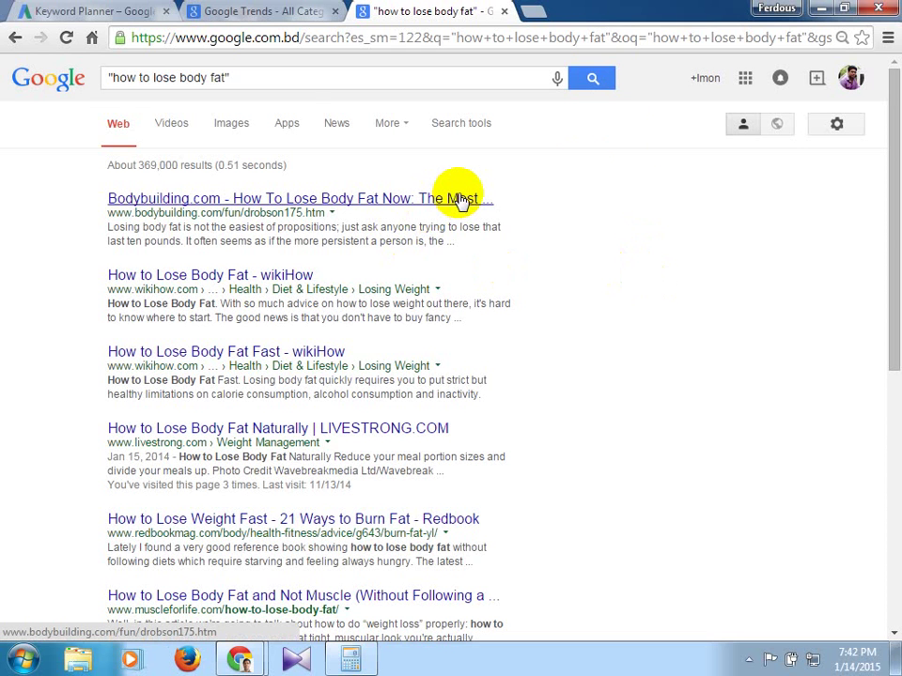
- Copy the quoted query "how to lose body fat" from the Google search box
click(302, 76)
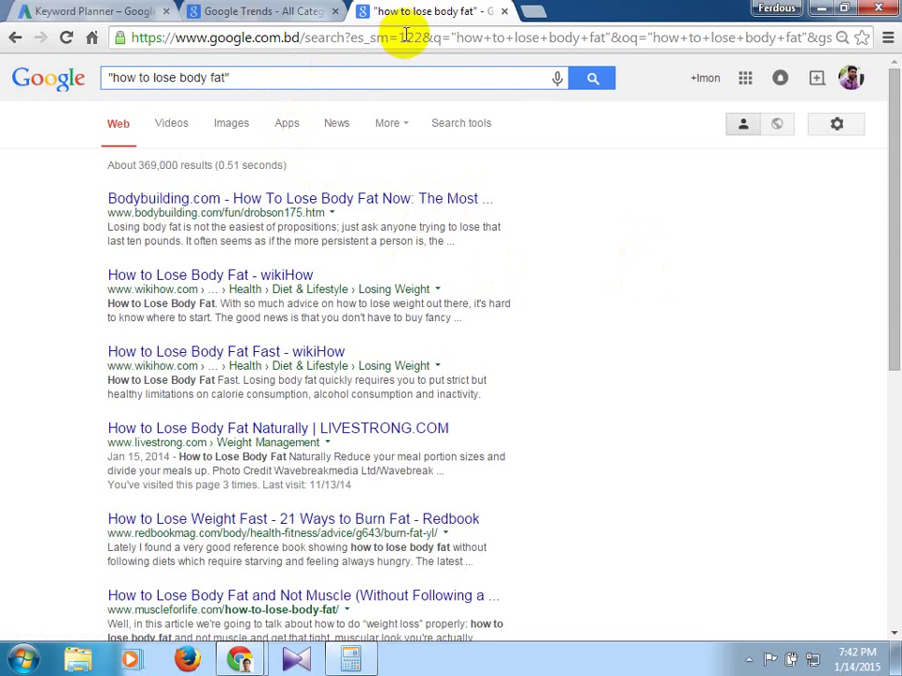
click(479, 39)
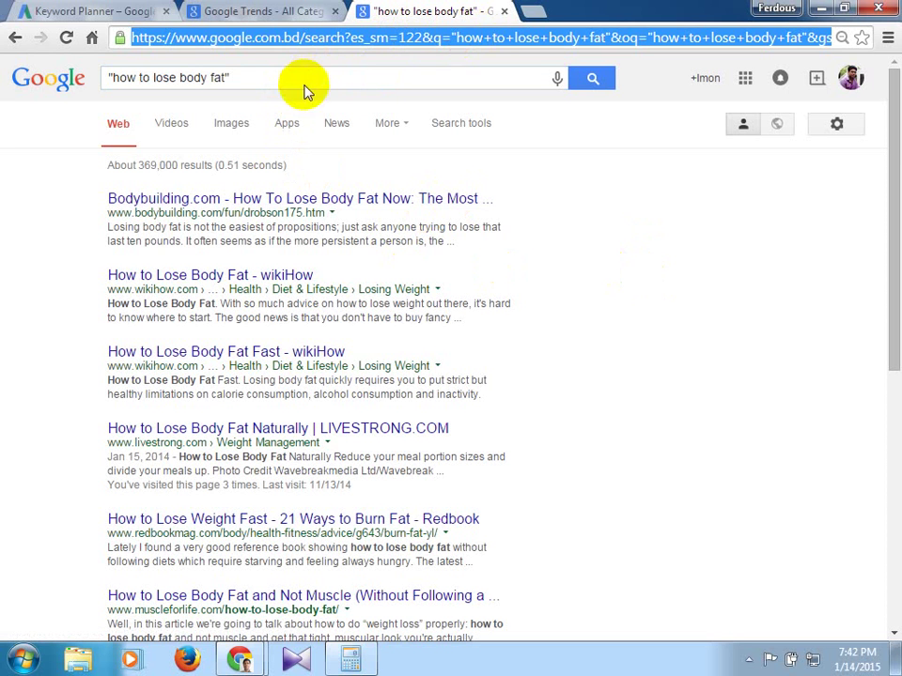
drag(246, 77, 103, 77)
right_click(134, 76)
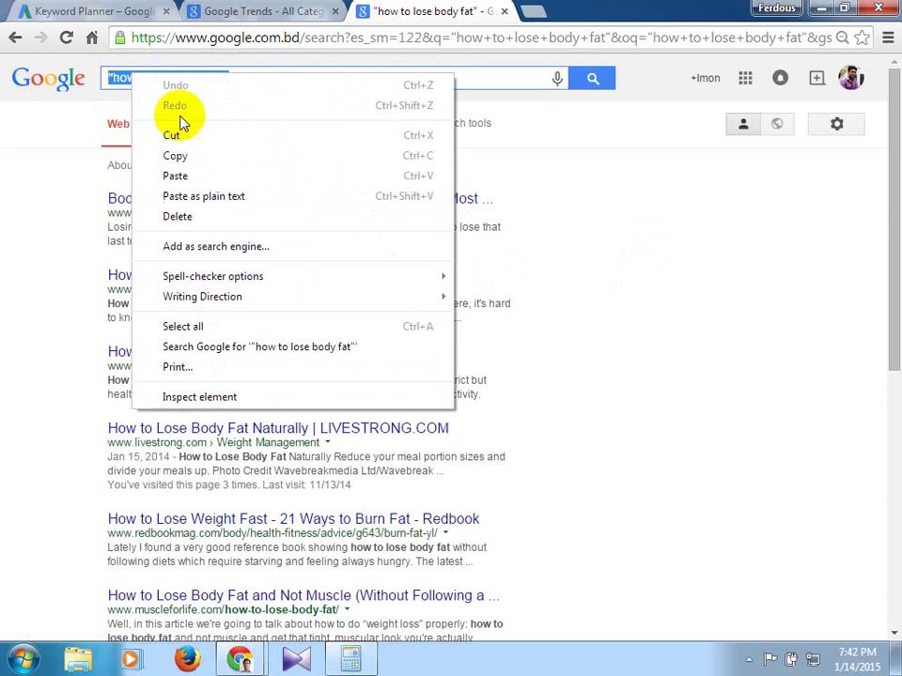
click(206, 154)
- Go to google.com/ncr to load Google's international homepage in place of the search results
click(249, 44)
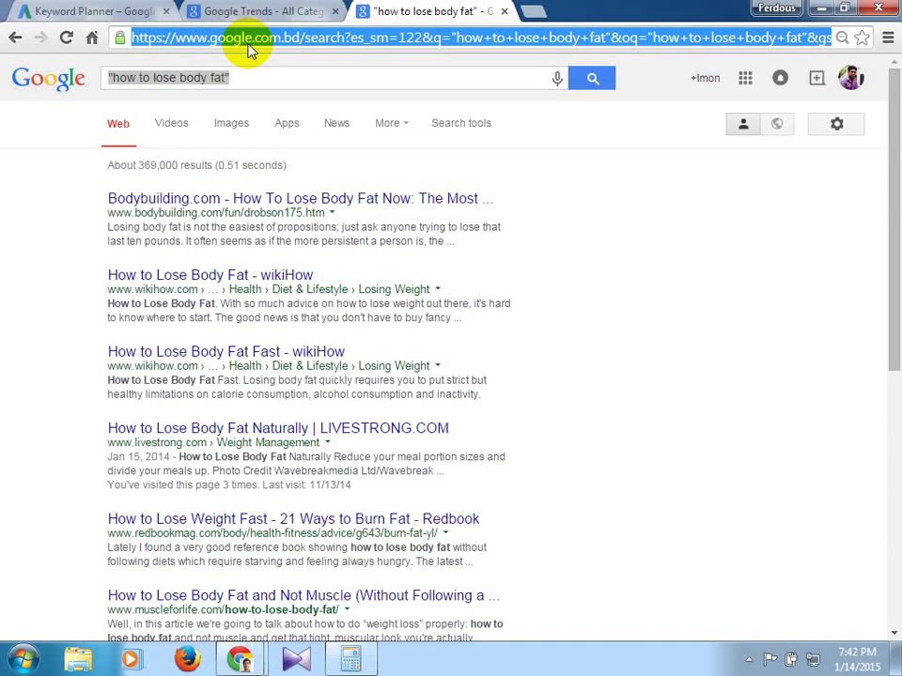
text(goog)
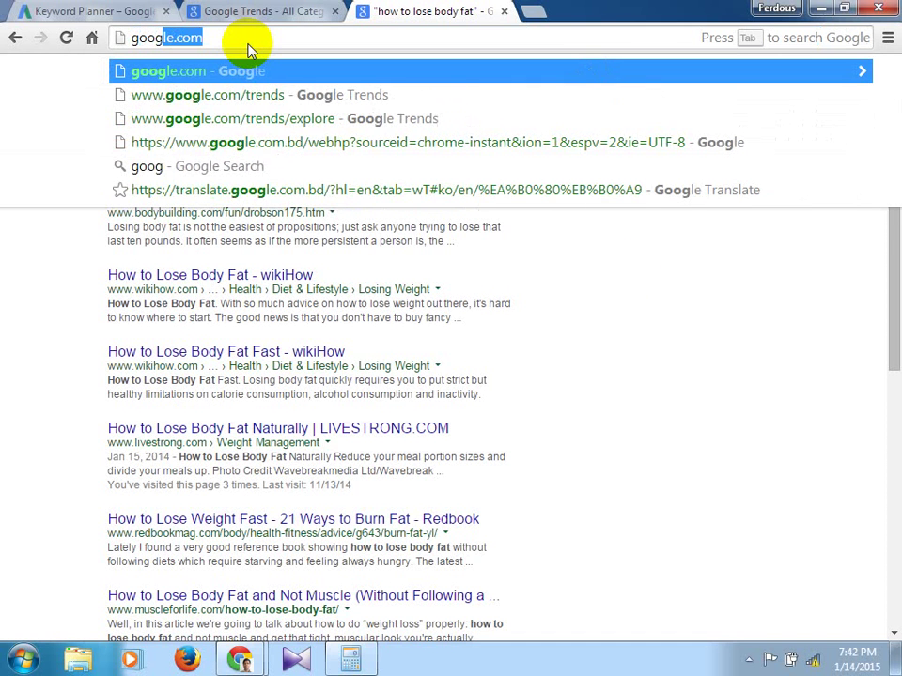
text(le)
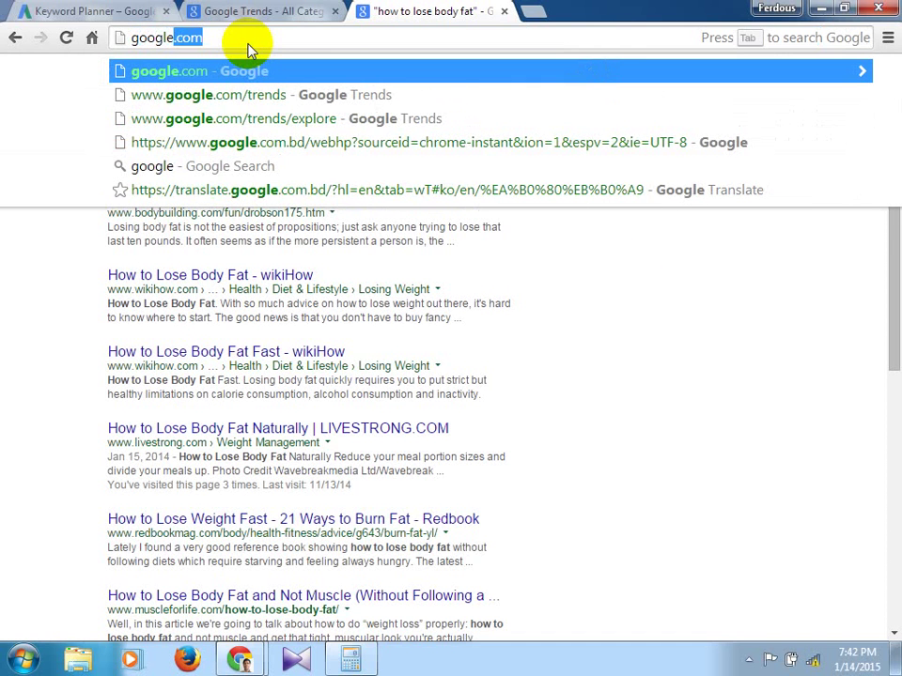
text(.com/)
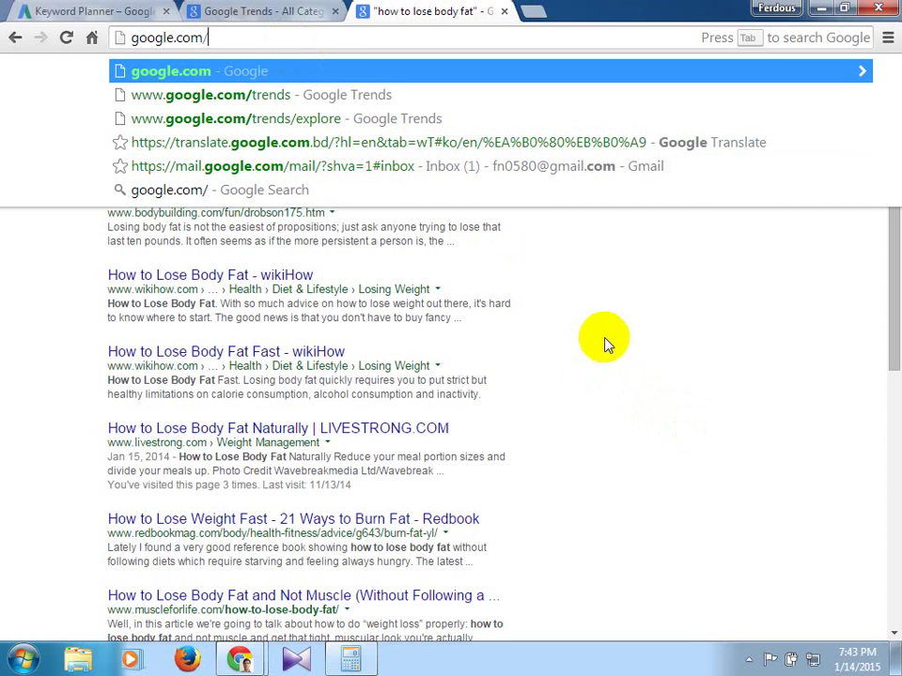
text(ncr)
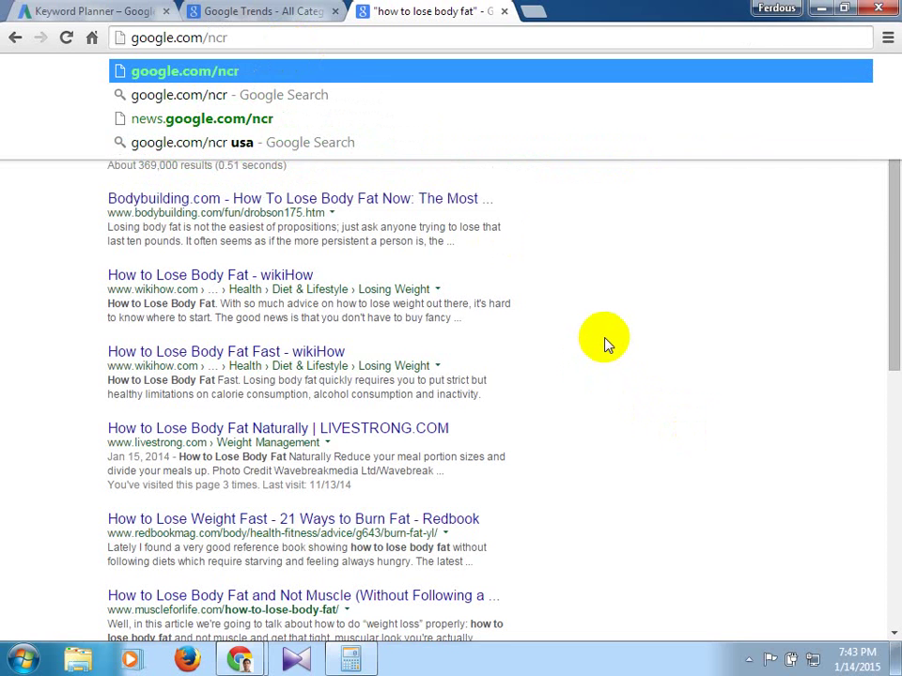
key(Return)
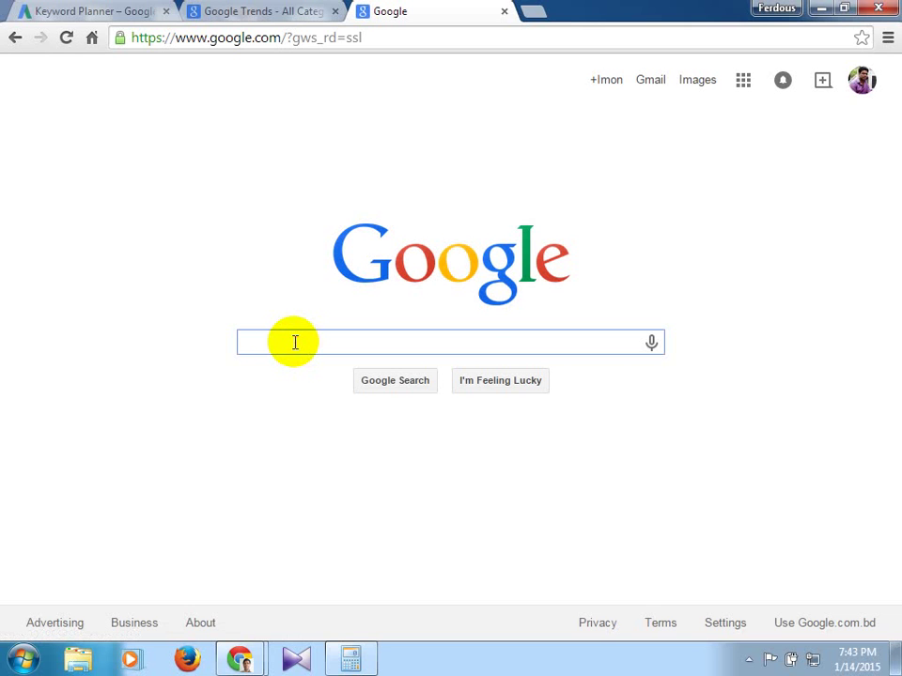
- Search google.com for "how to lose body fat" with the quotes, and load the results with &start=350 appended to the address
key(ctrl+v)
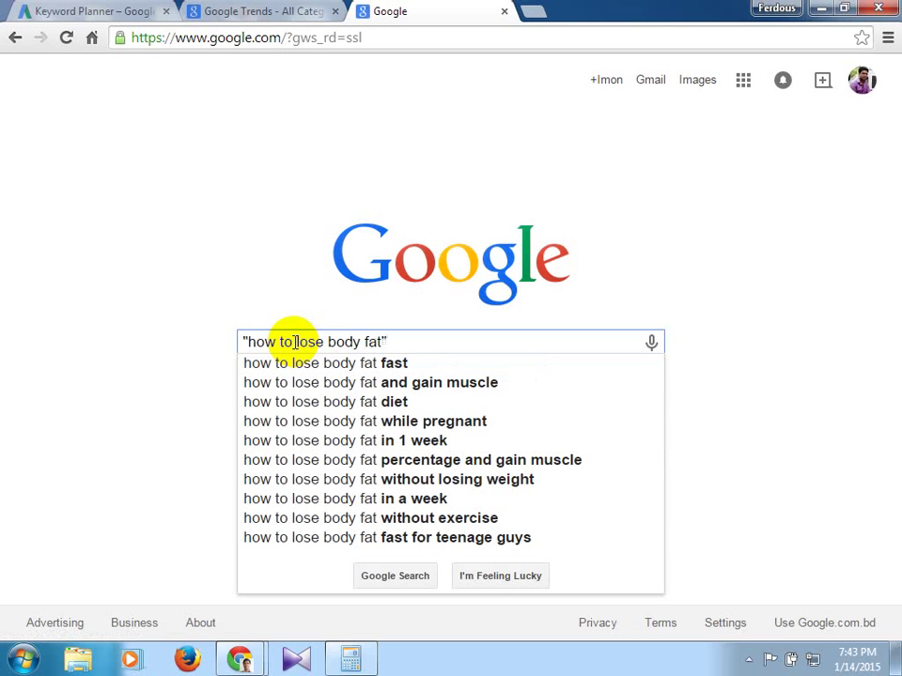
key(Return)
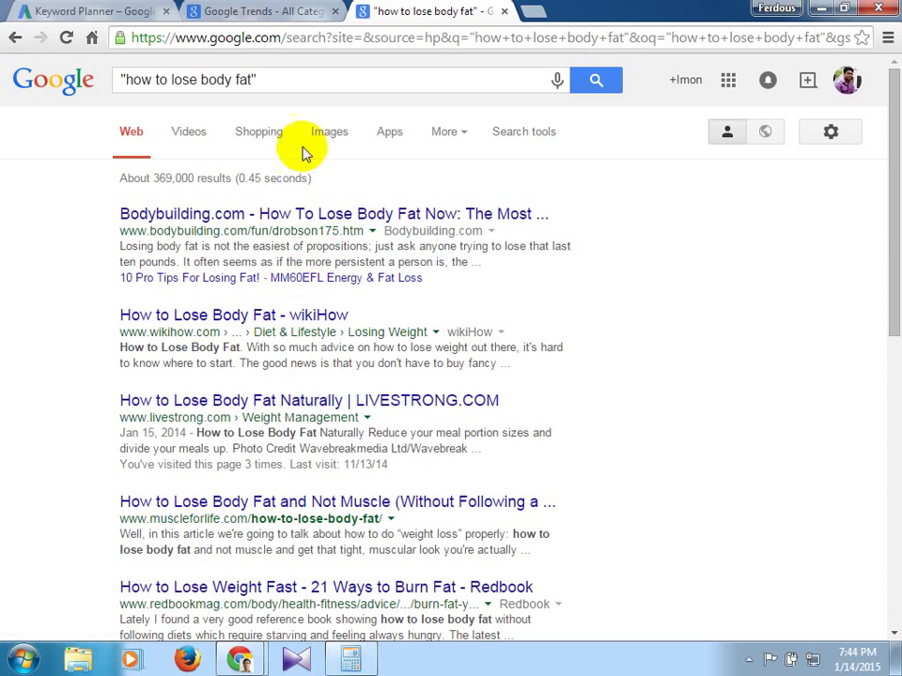
click(443, 35)
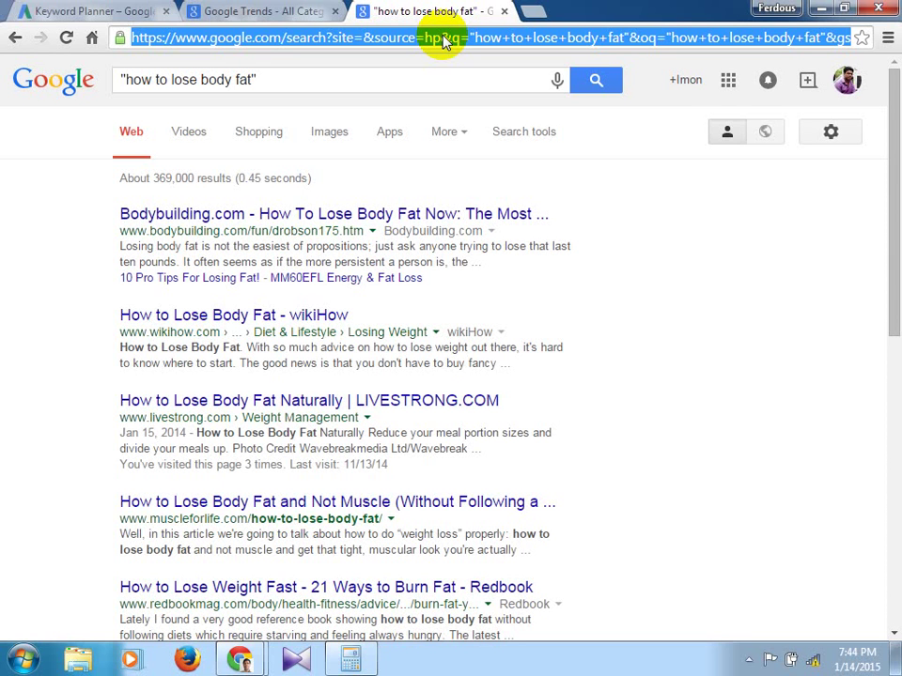
key(End)
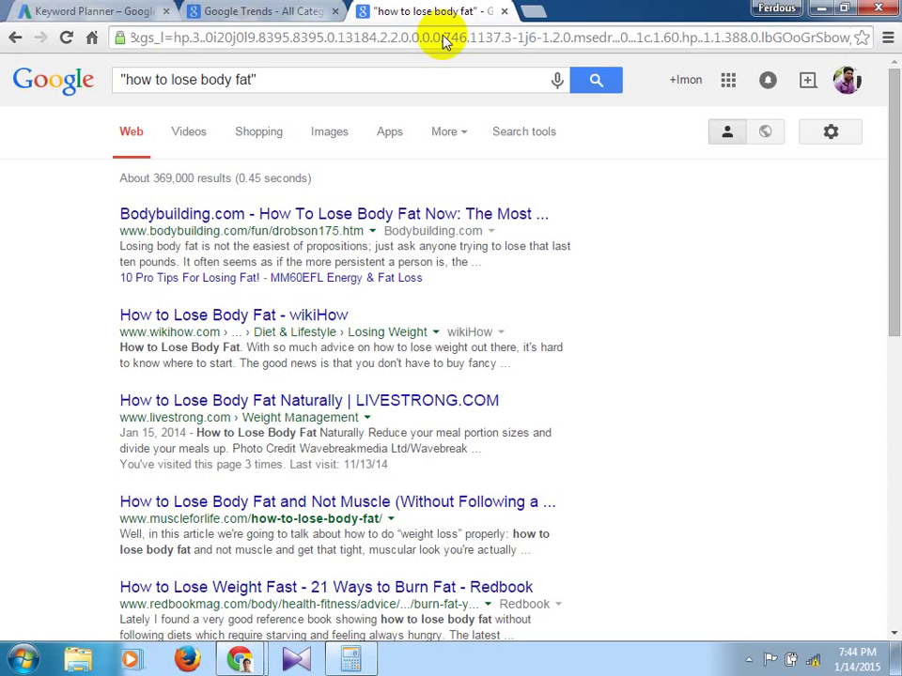
text(&)
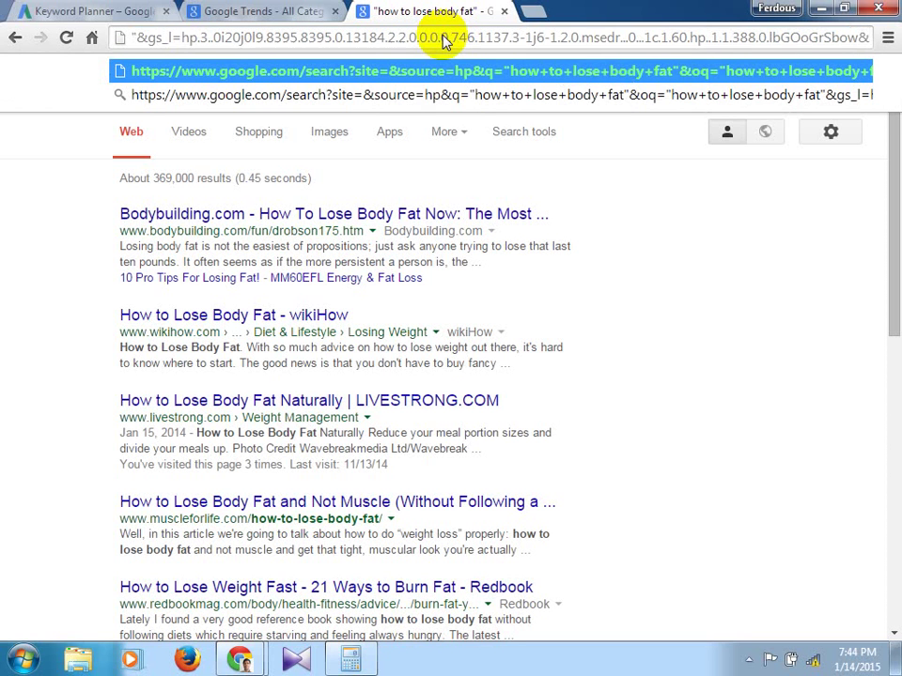
text(start)
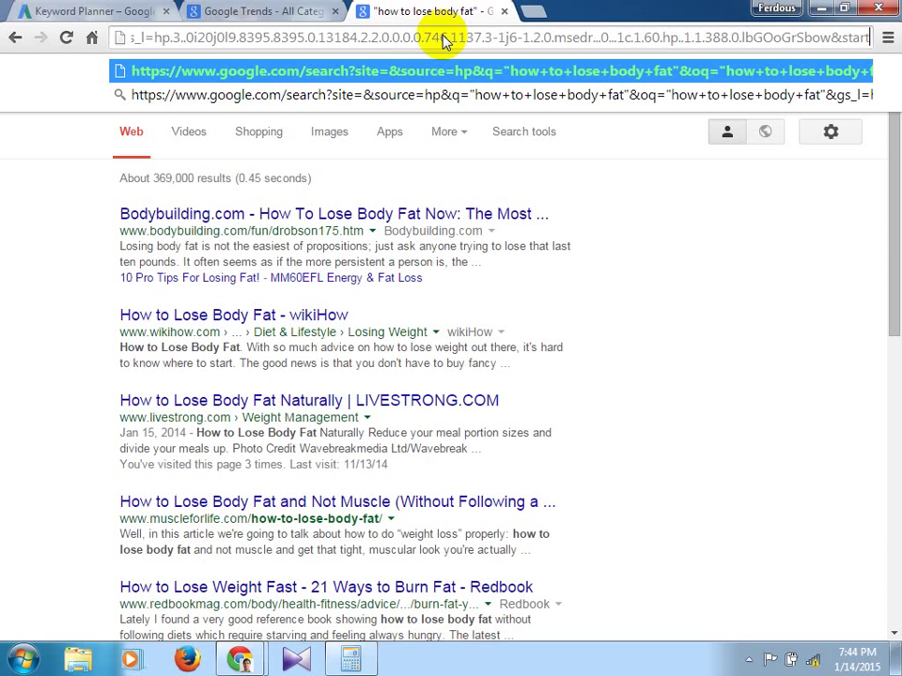
text(=350)
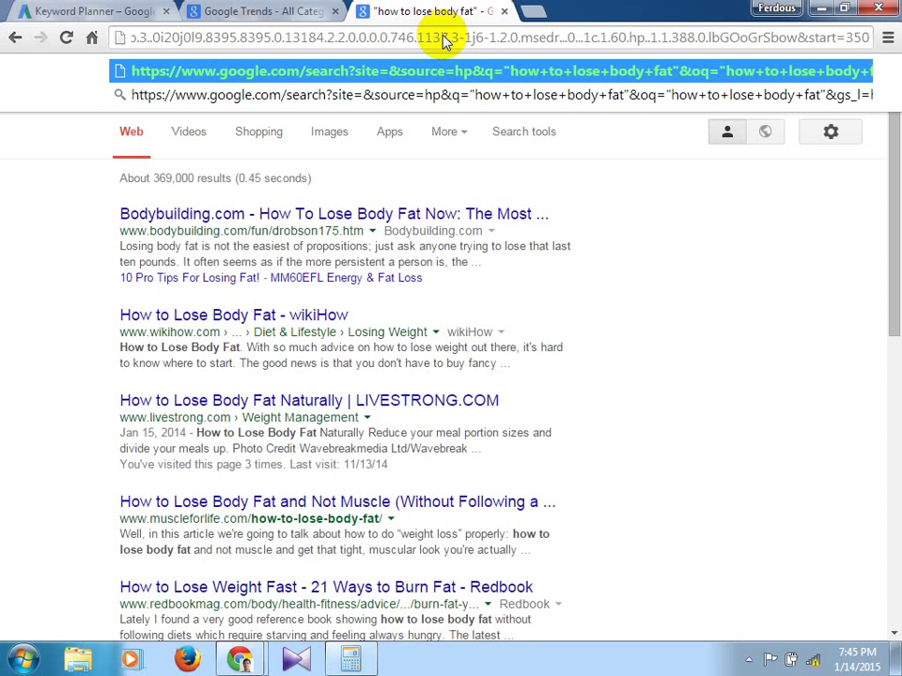
key(Escape)
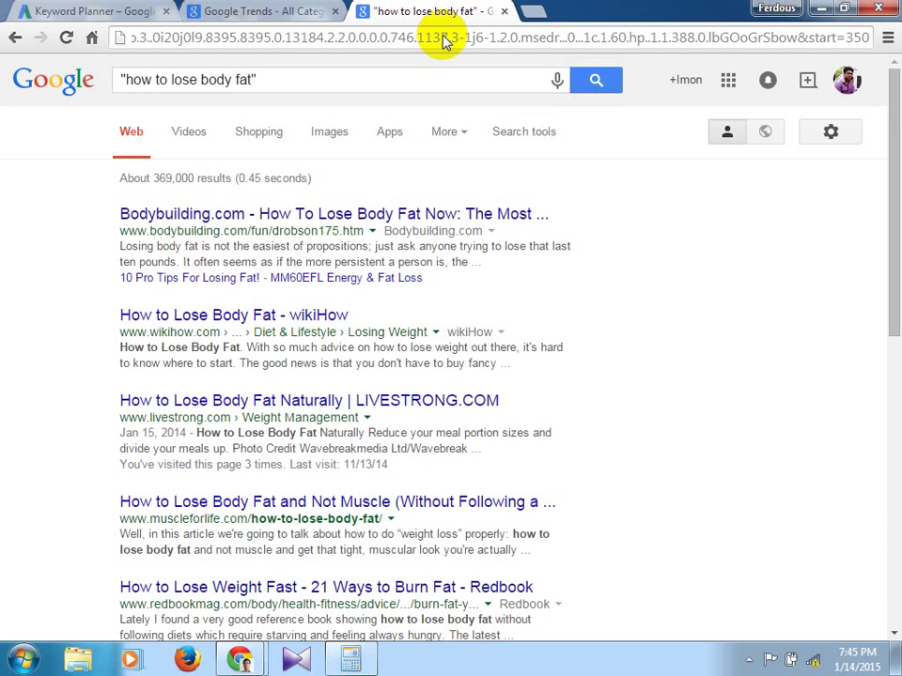
key(Return)
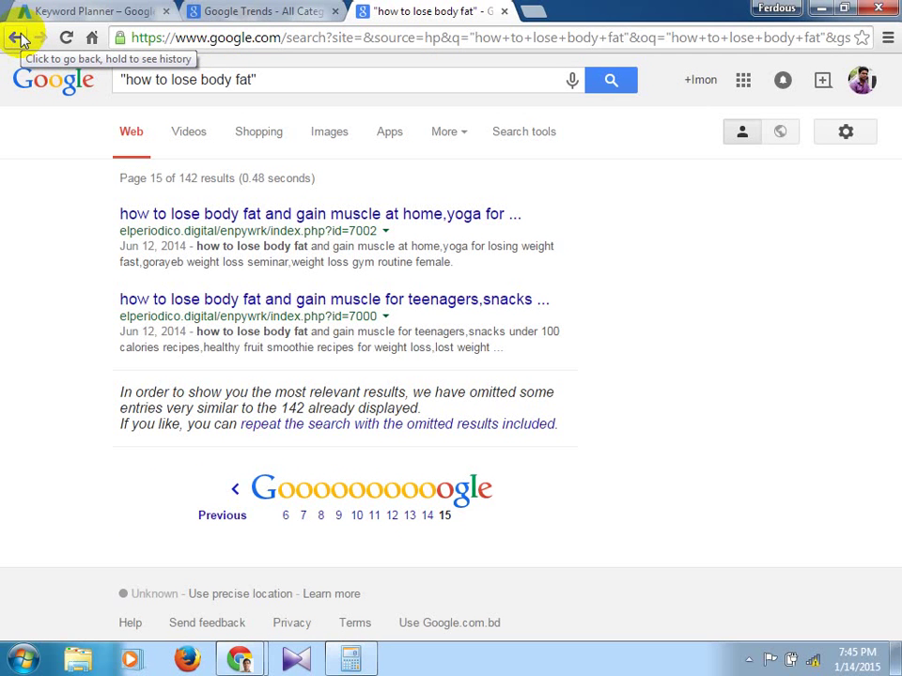
- Highlight the &start=350 parameter at the end of the results page's address
click(592, 37)
key(End)
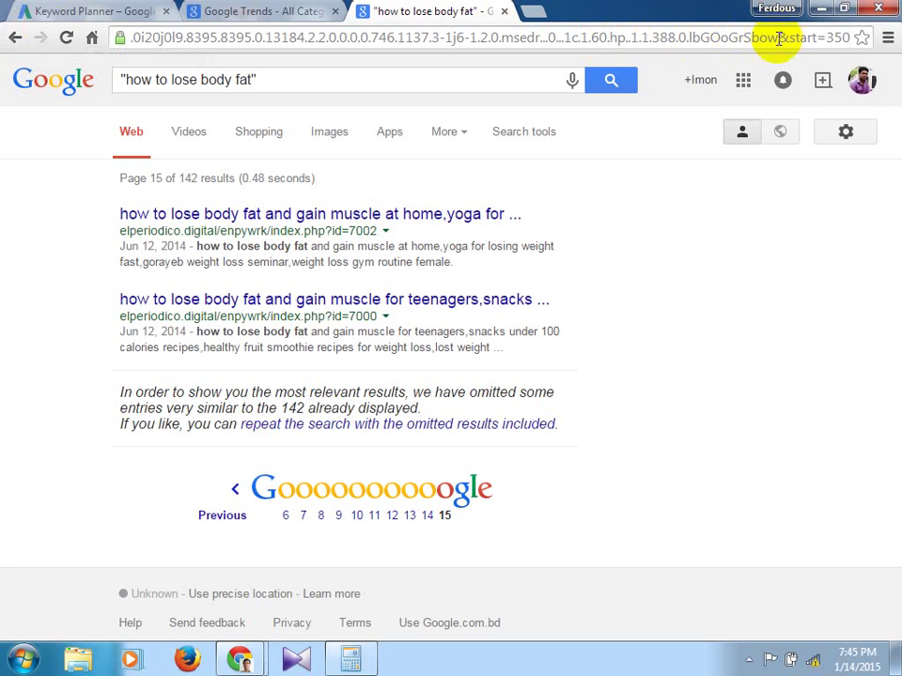
drag(779, 38, 857, 38)
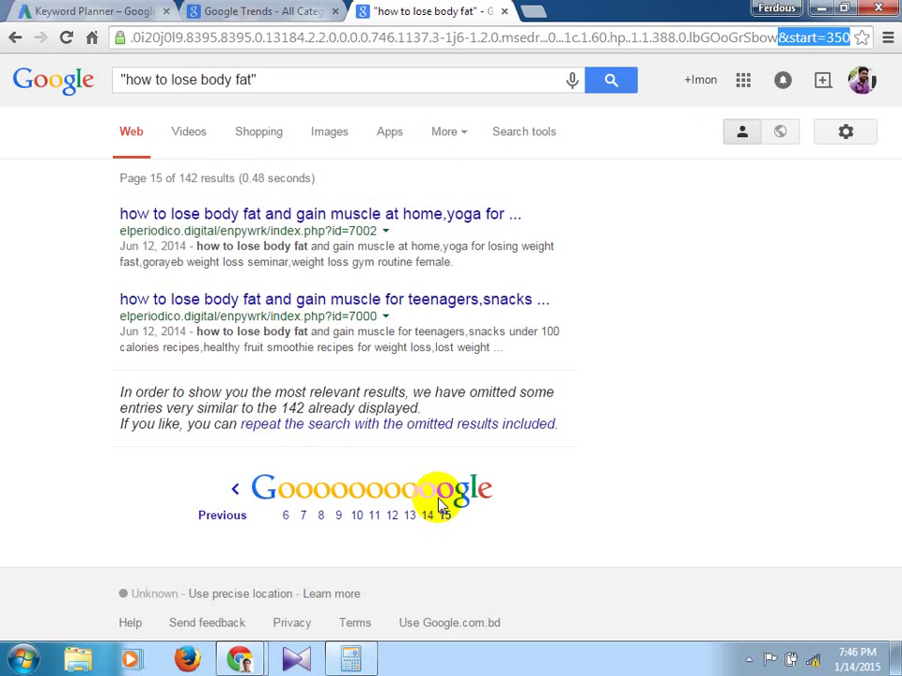
- Highlight the page number and the number of results above the last page of search results
click(148, 175)
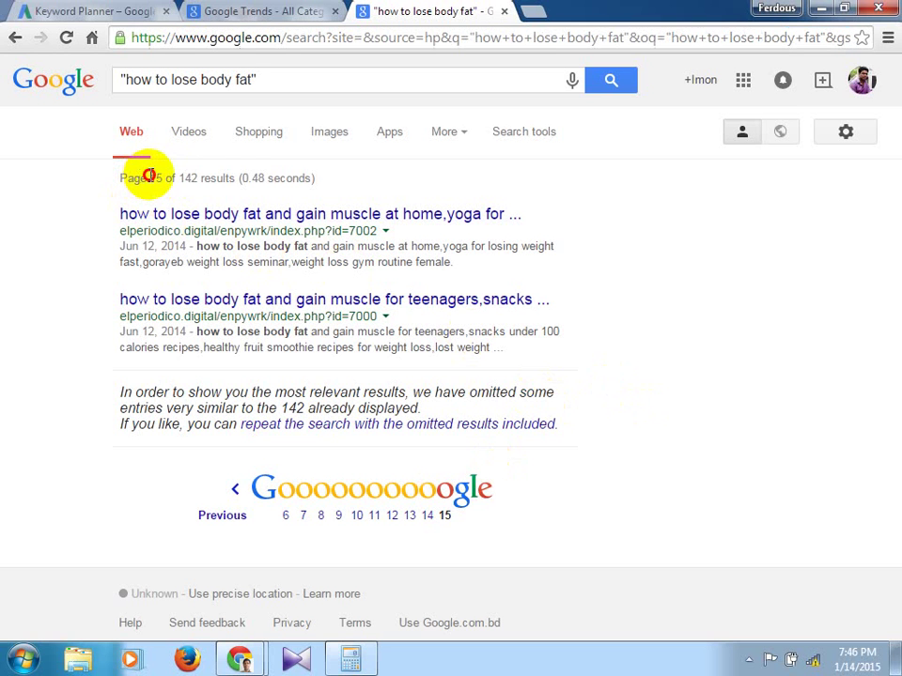
drag(149, 176, 234, 177)
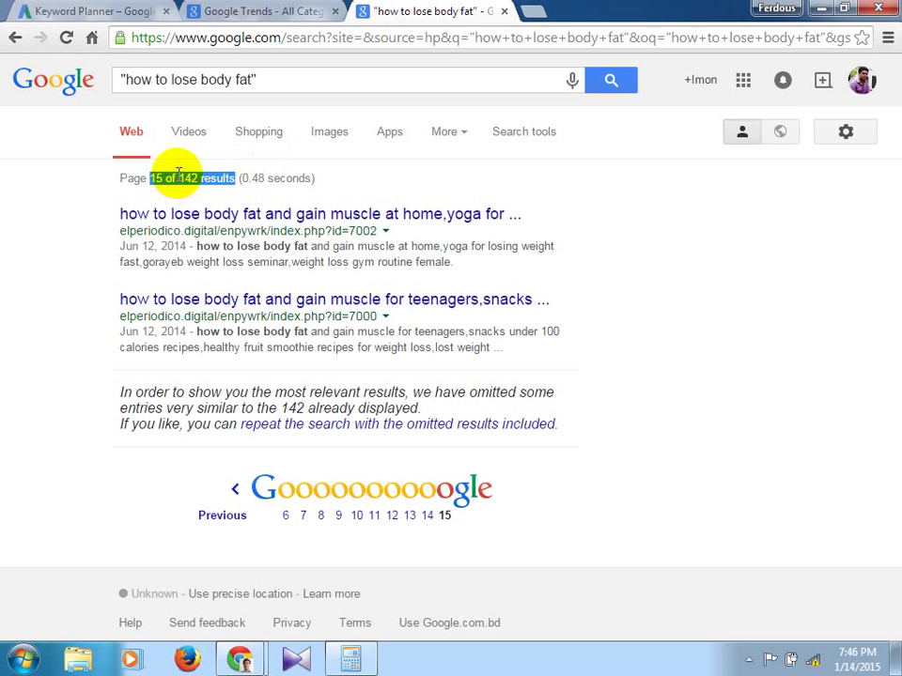
drag(178, 174, 236, 179)
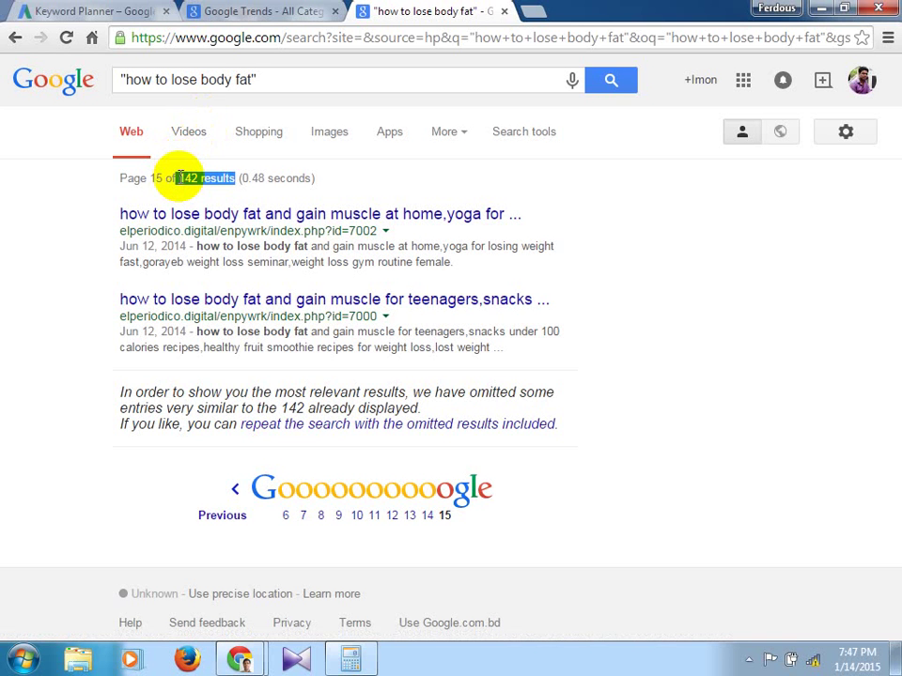
click(181, 177)
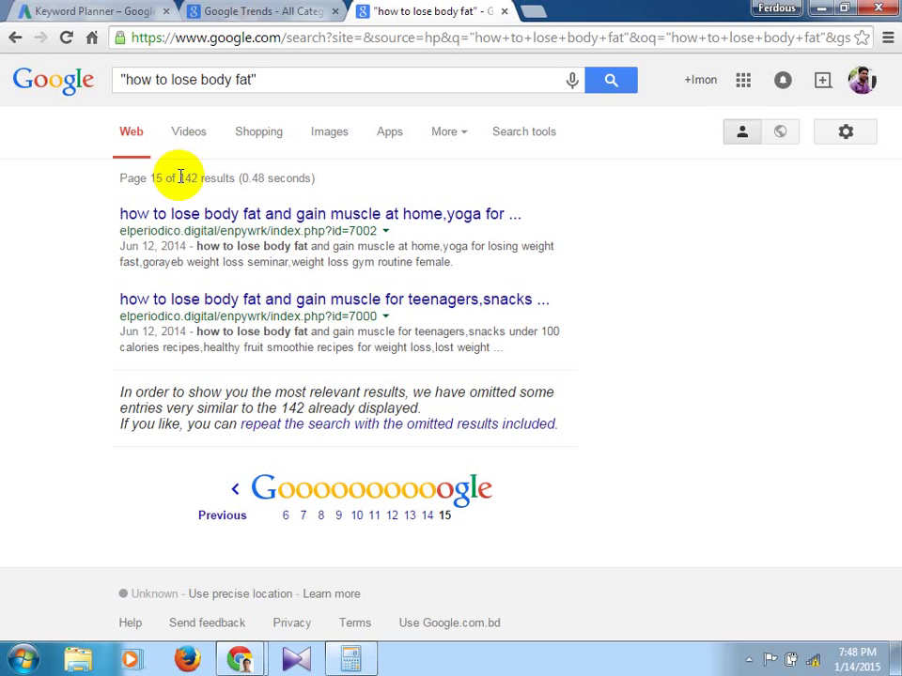
click(264, 82)
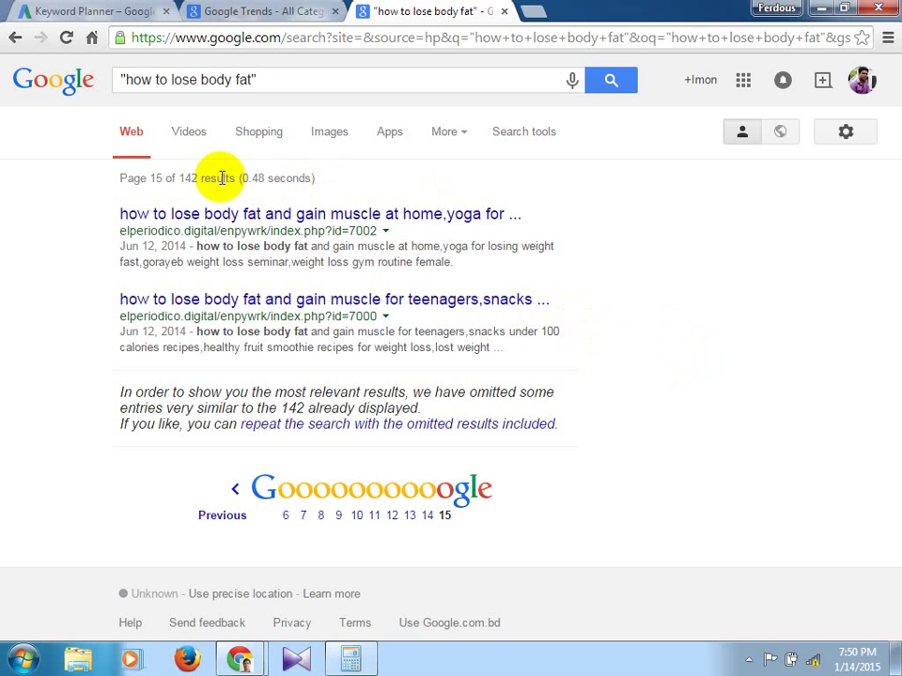
drag(180, 178, 235, 175)
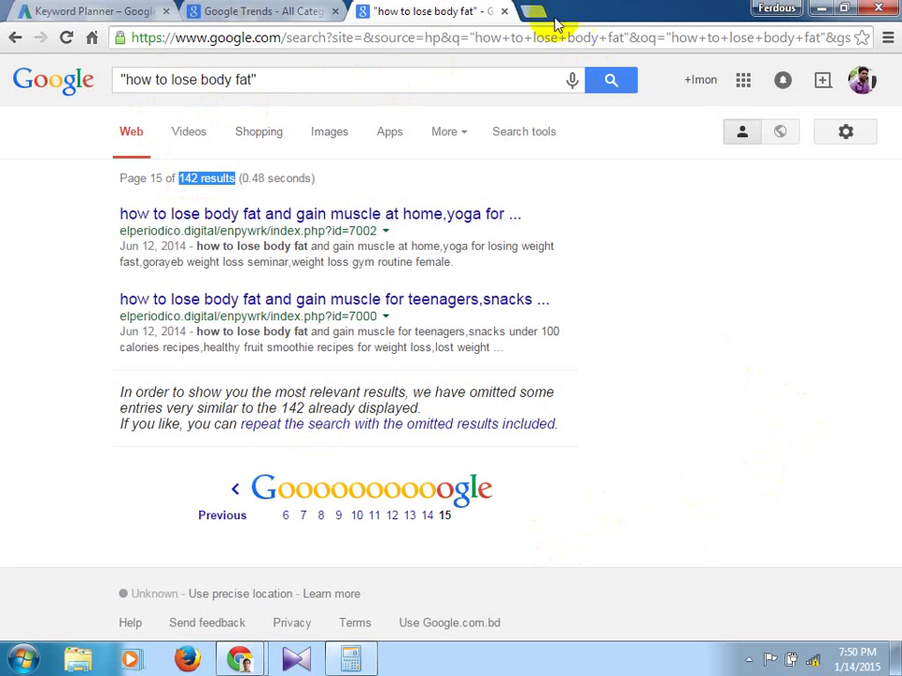
click(522, 9)
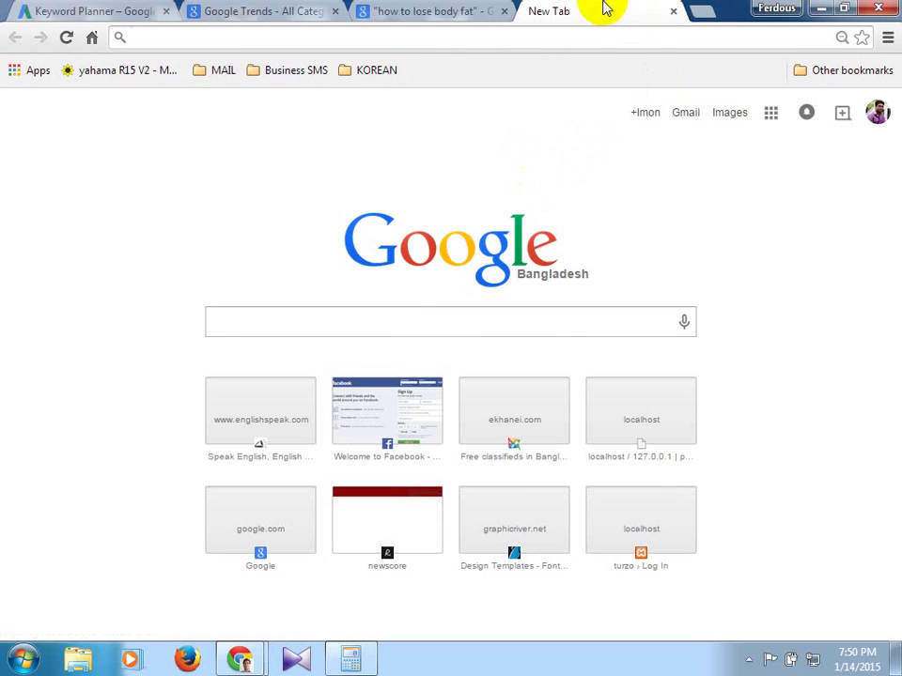
click(20, 73)
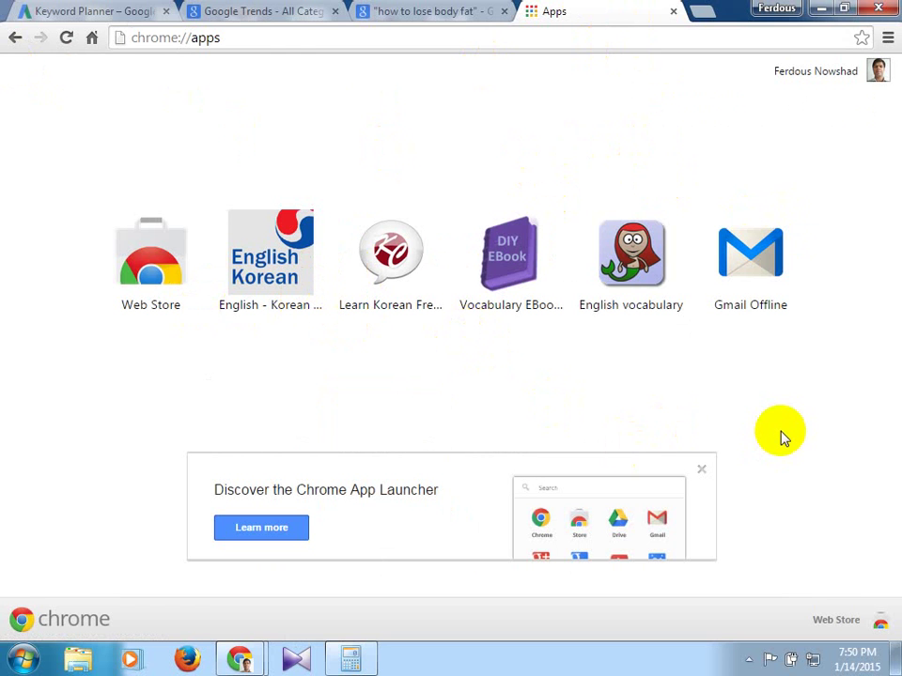
click(672, 11)
- Search Google for "google drive" in a new browser tab and dismiss the google.com switch suggestion
click(529, 11)
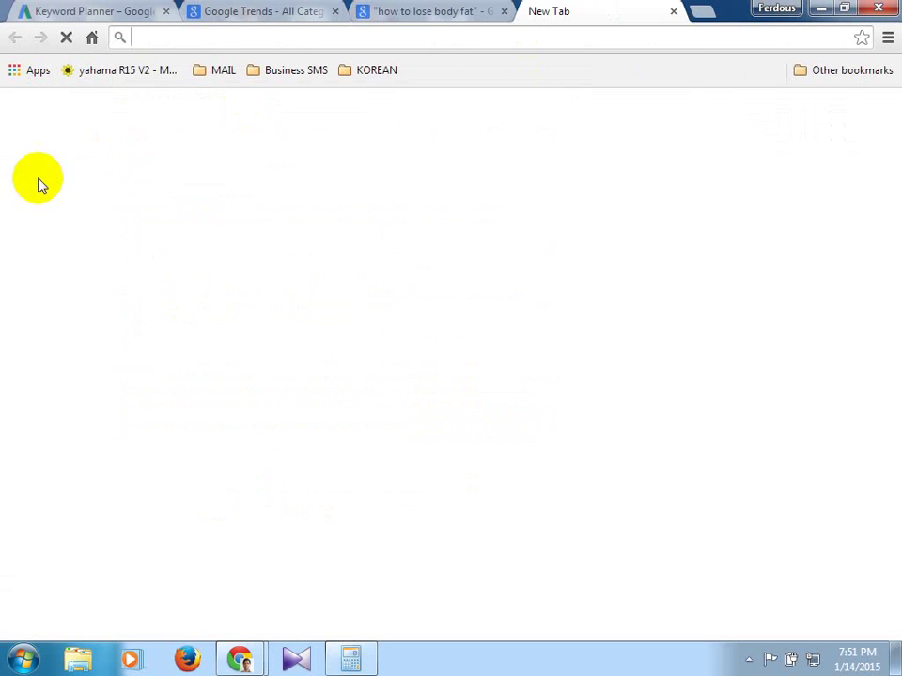
click(13, 75)
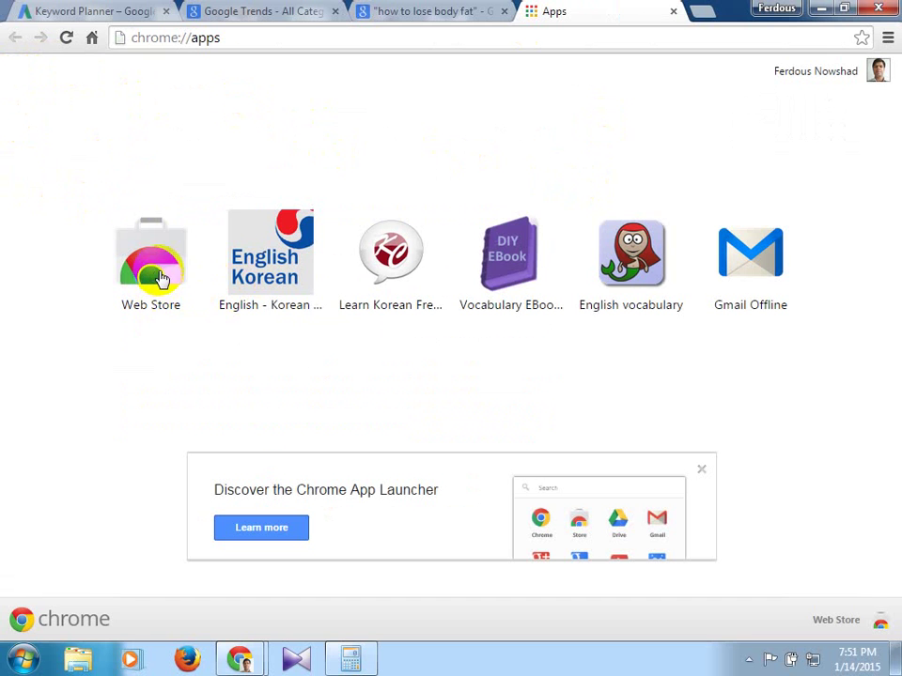
click(499, 46)
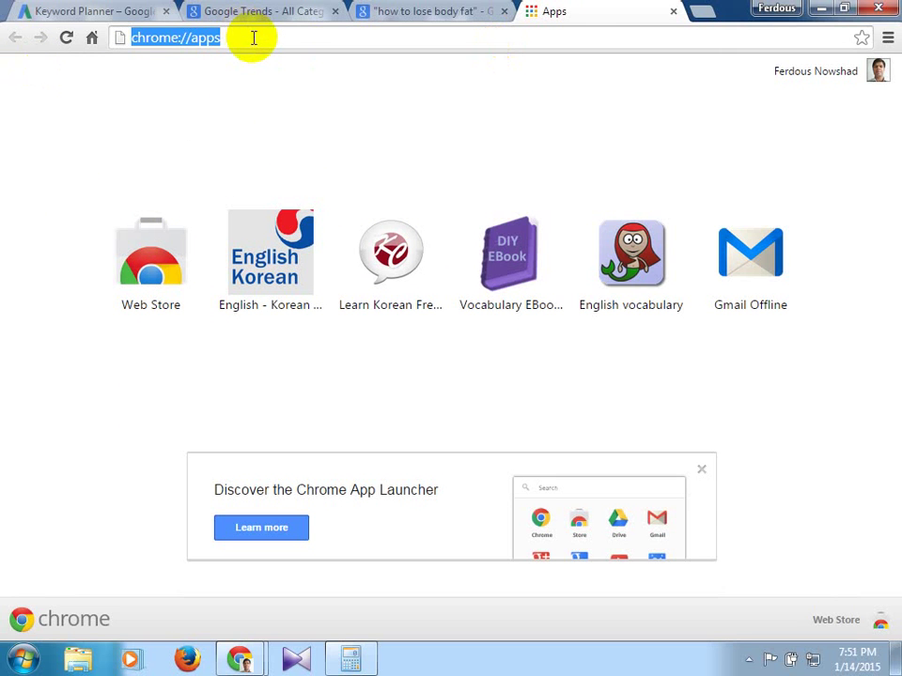
text(go)
text(ogle dr)
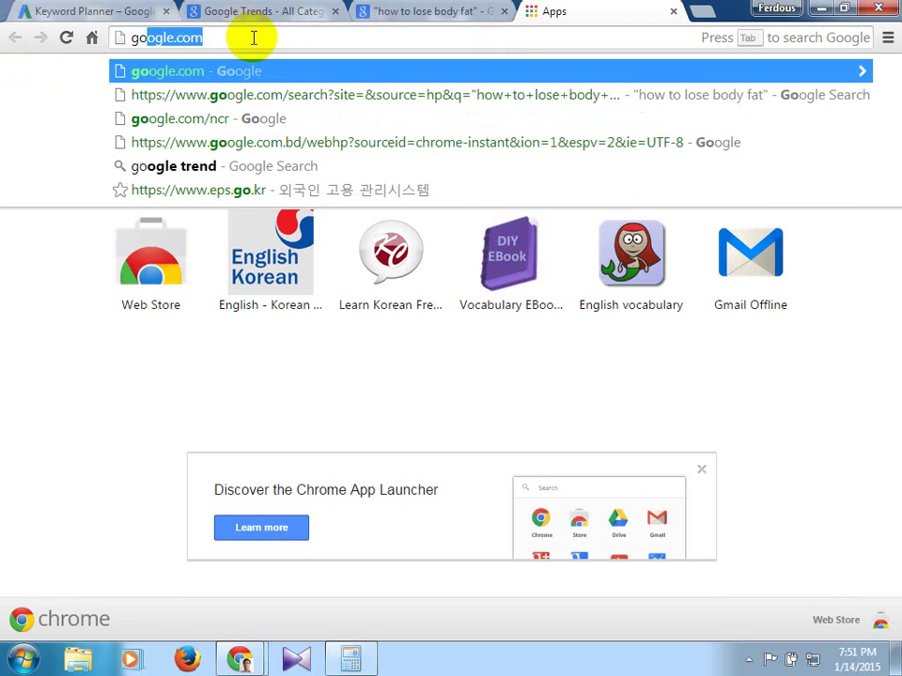
text(ive)
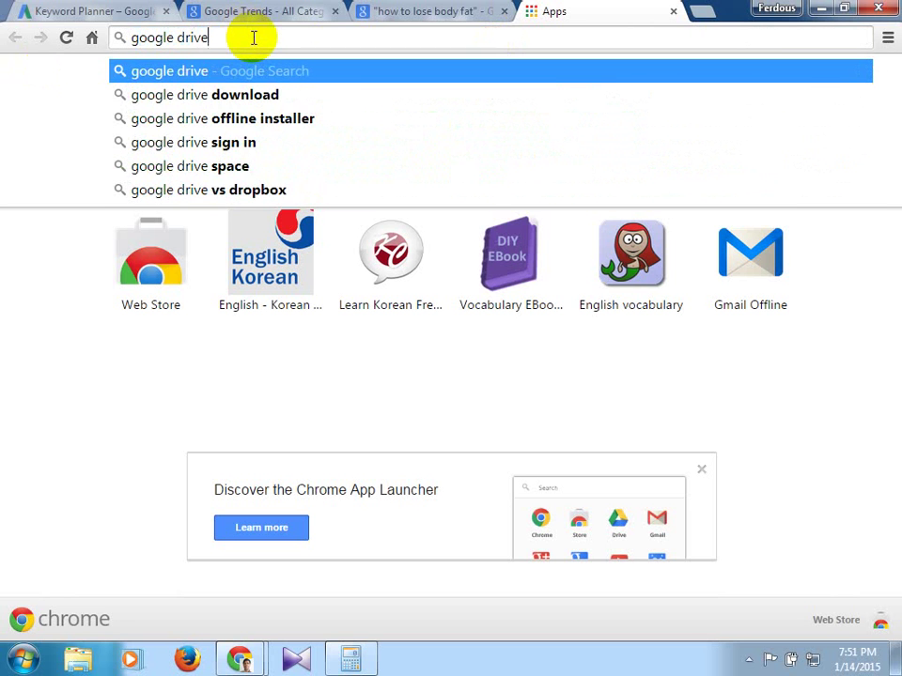
key(Escape)
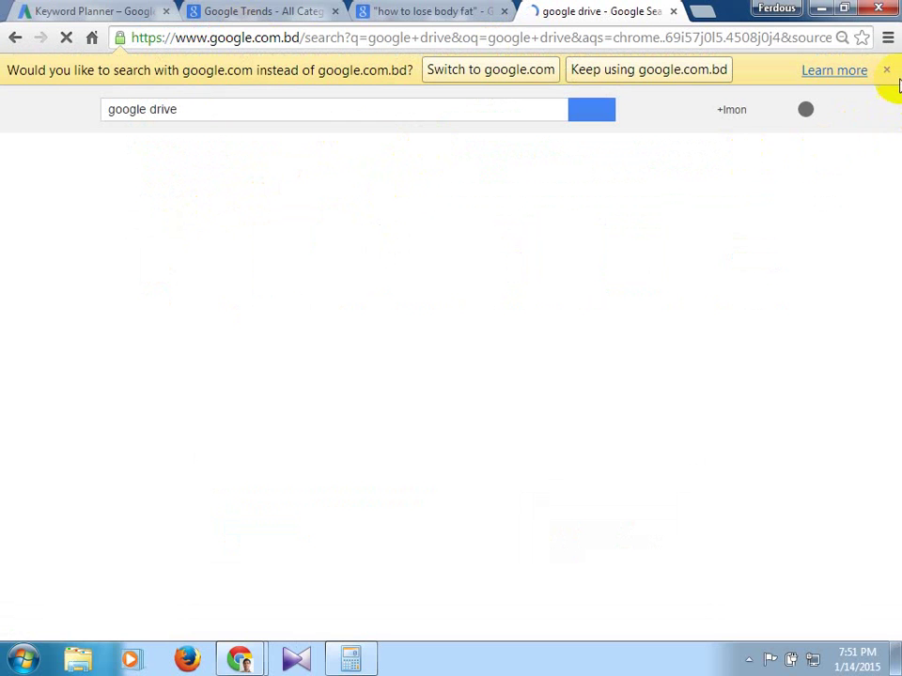
click(886, 70)
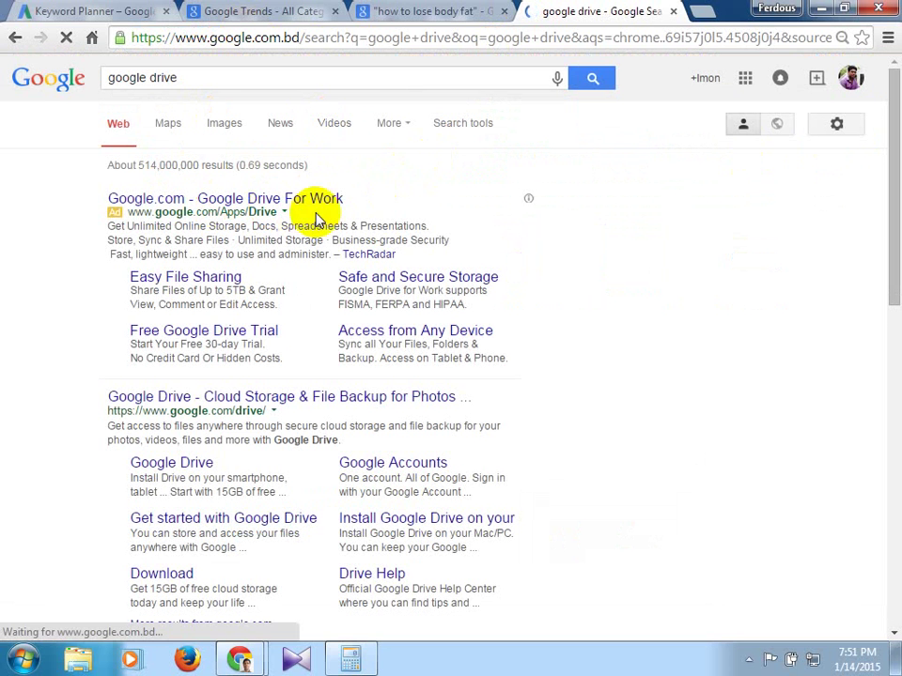
- Go to My Drive through the Google Drive search result and open the image keyword sample.jpg
click(294, 402)
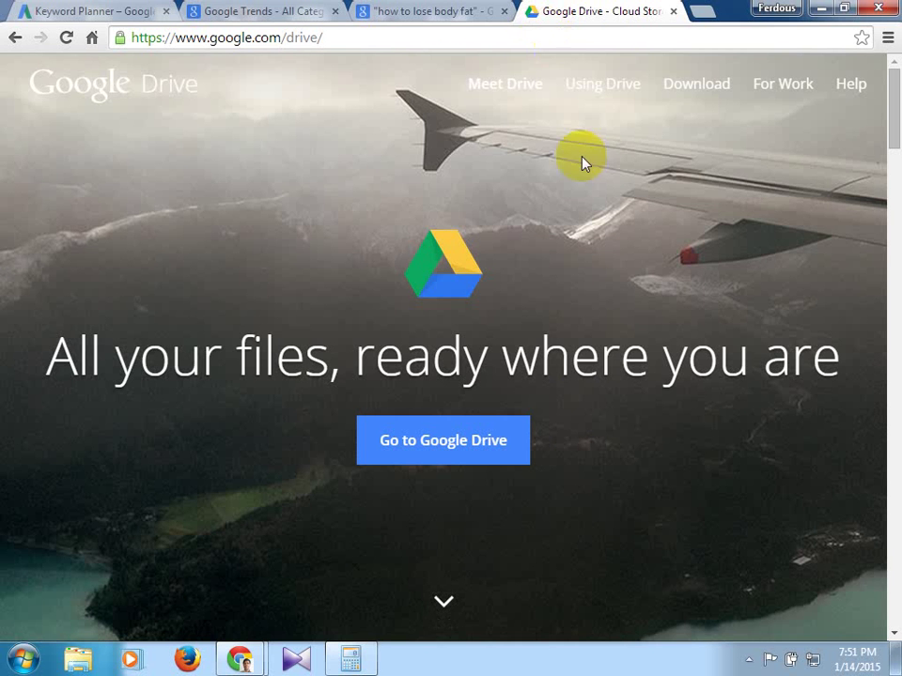
click(582, 467)
click(491, 455)
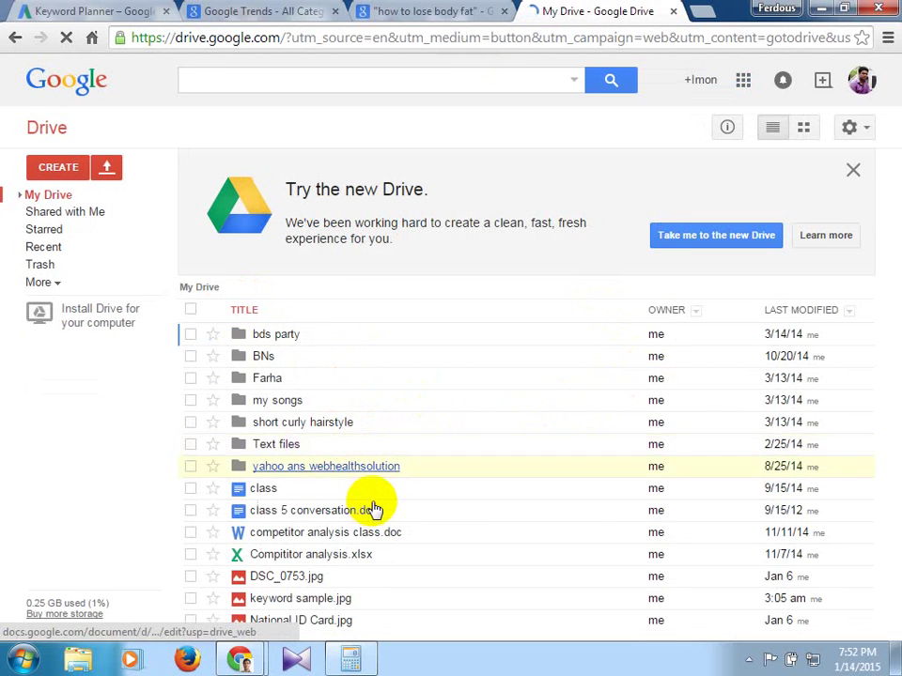
scroll(373, 542, down, 1)
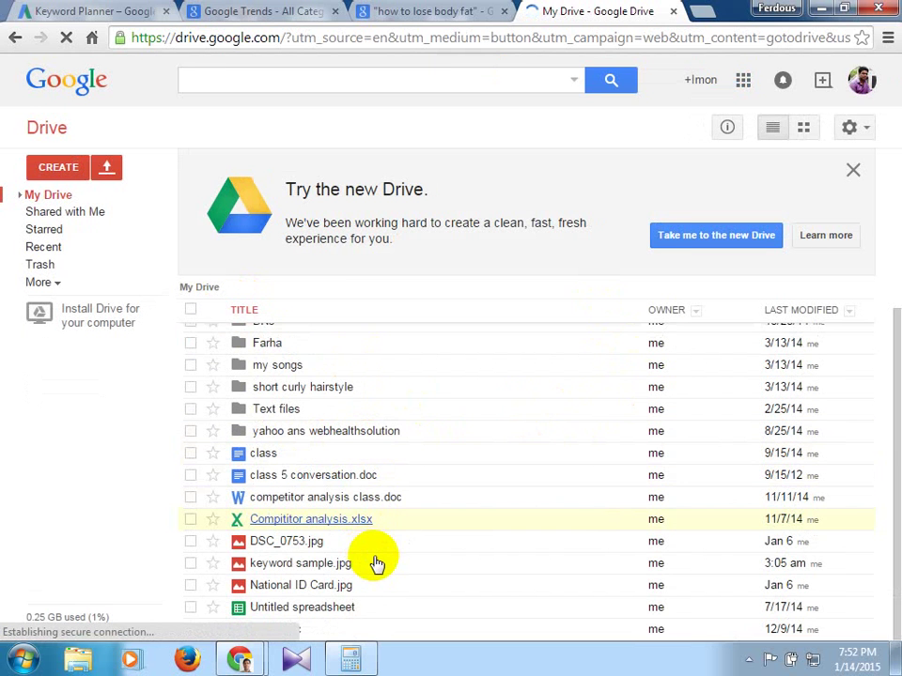
click(324, 564)
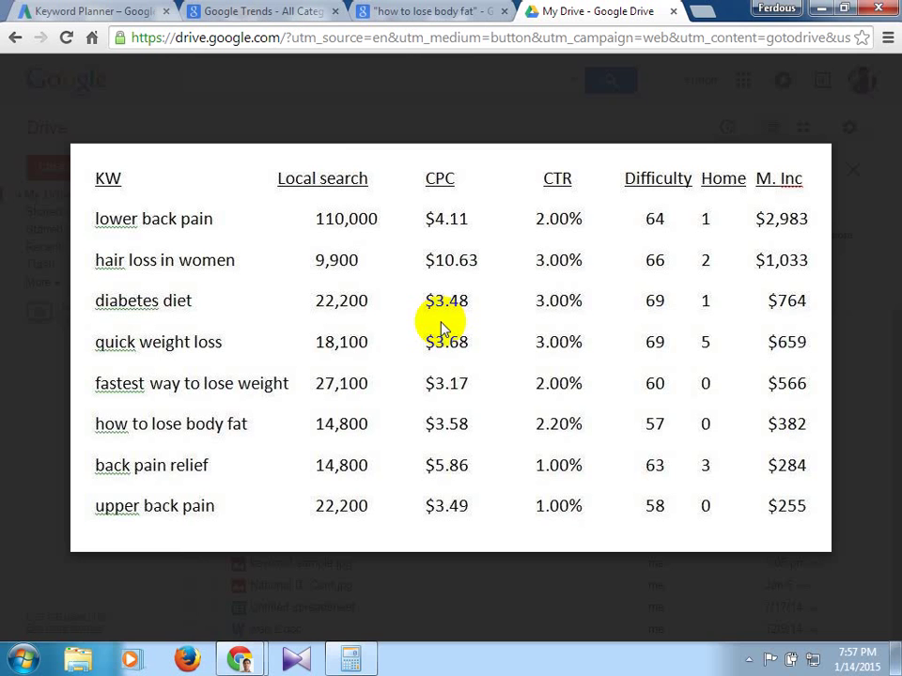
- Find and launch Microsoft Office Word 2007 with a blank document
click(9, 663)
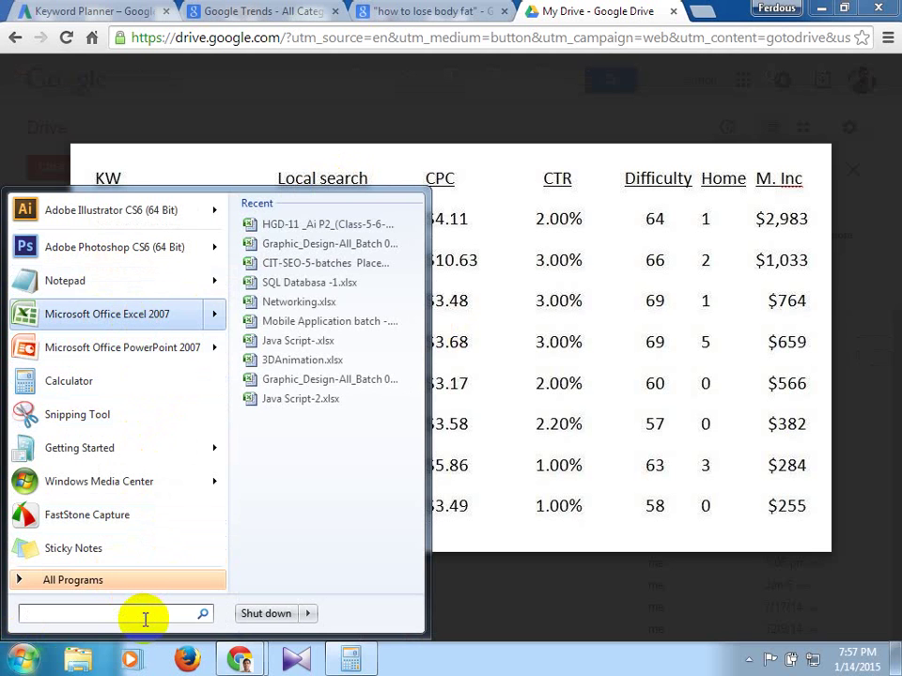
text(word)
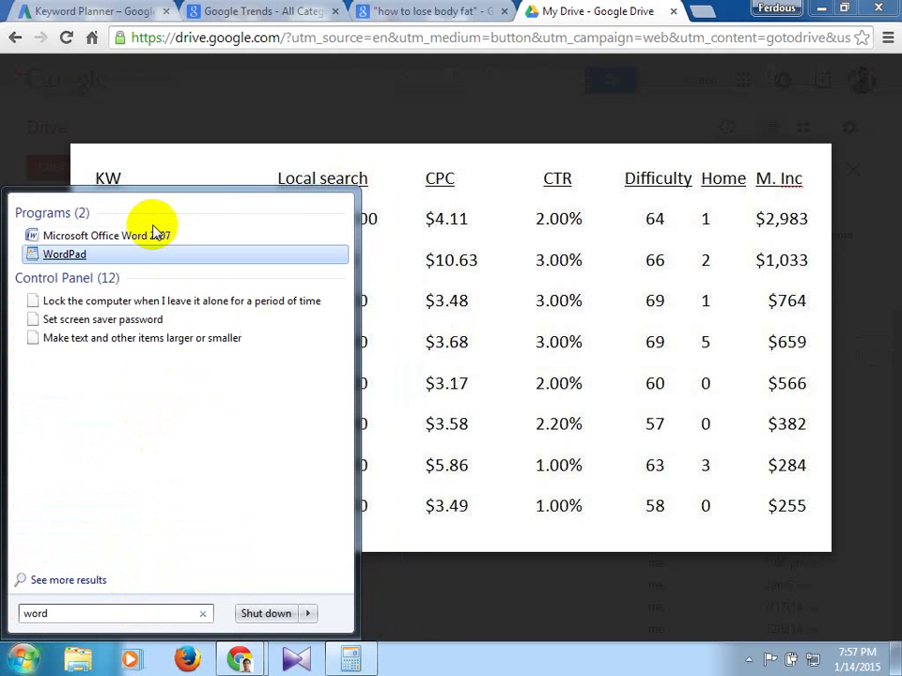
click(153, 236)
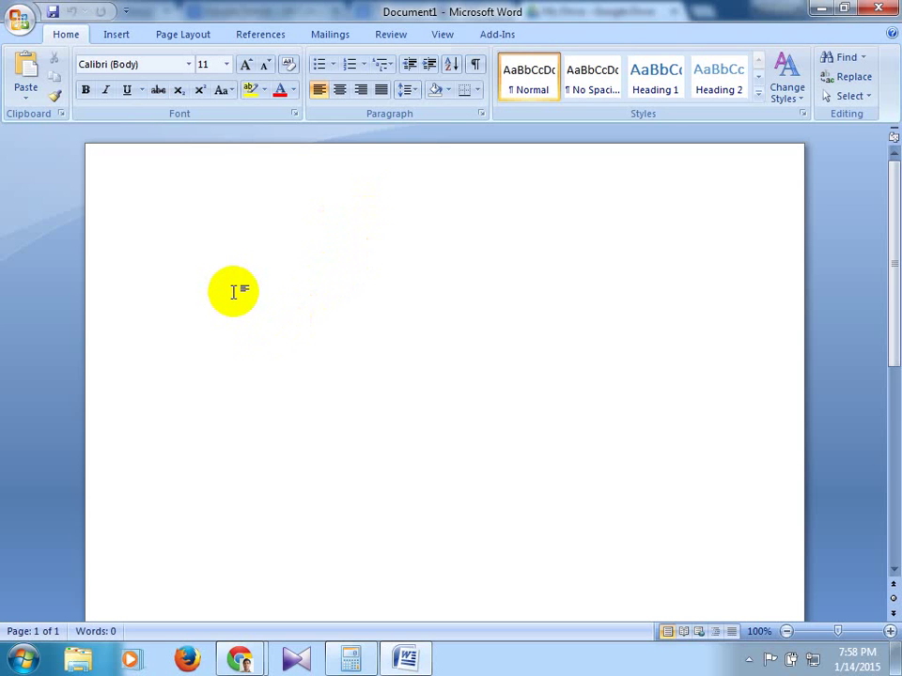
- Enter the letters A and B on separate lines of the blank document, and delete both lines
text(A)
key(Return)
text(B)
key(Return)
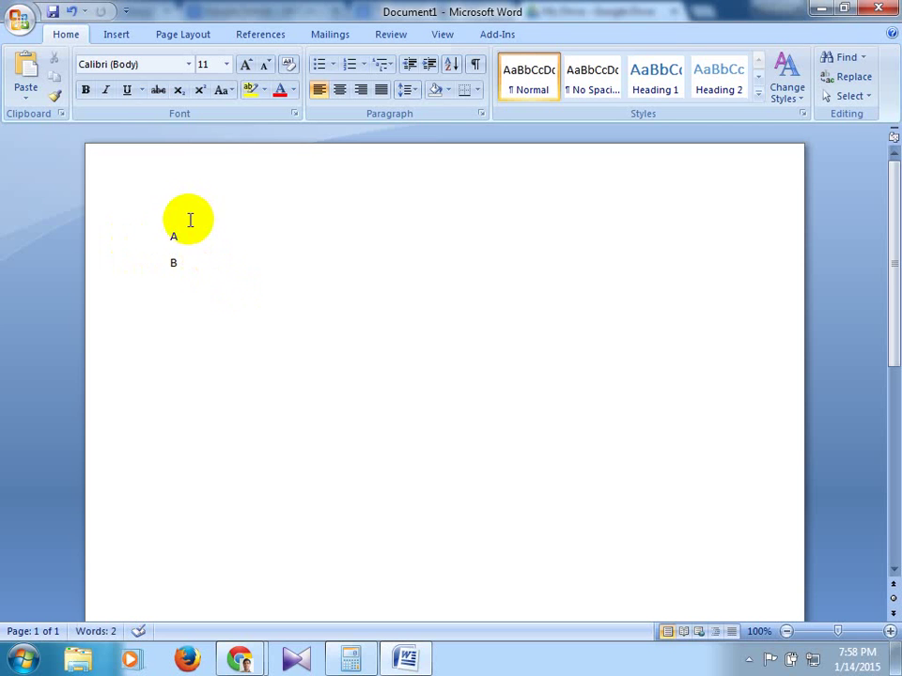
drag(189, 222, 145, 257)
key(Delete)
key(Delete)
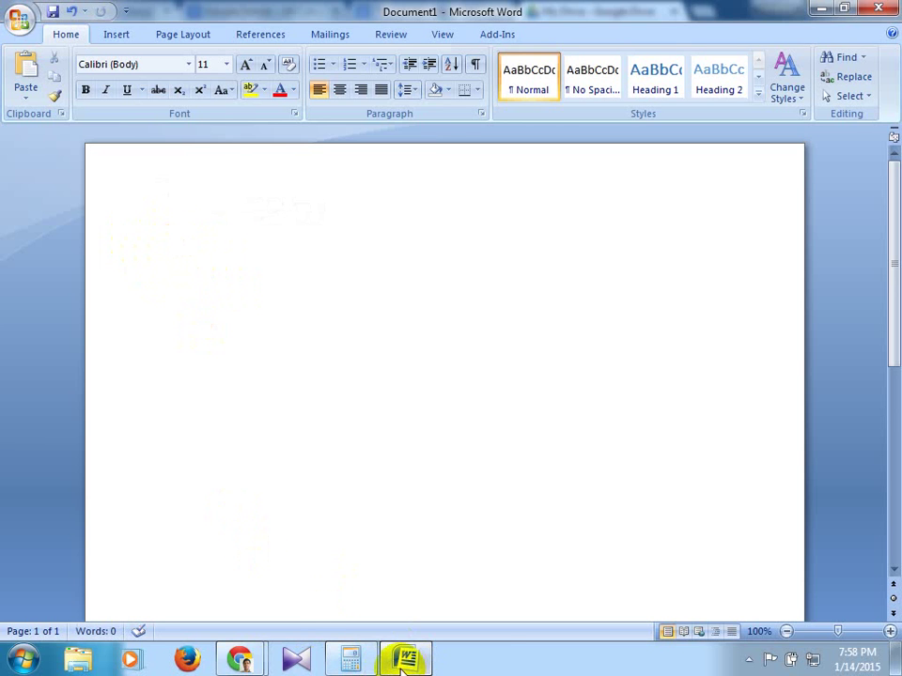
- Switch to the Chrome window with keyword sample.jpg, try to download the image, and close the blank download tab
mouse_move(402, 665)
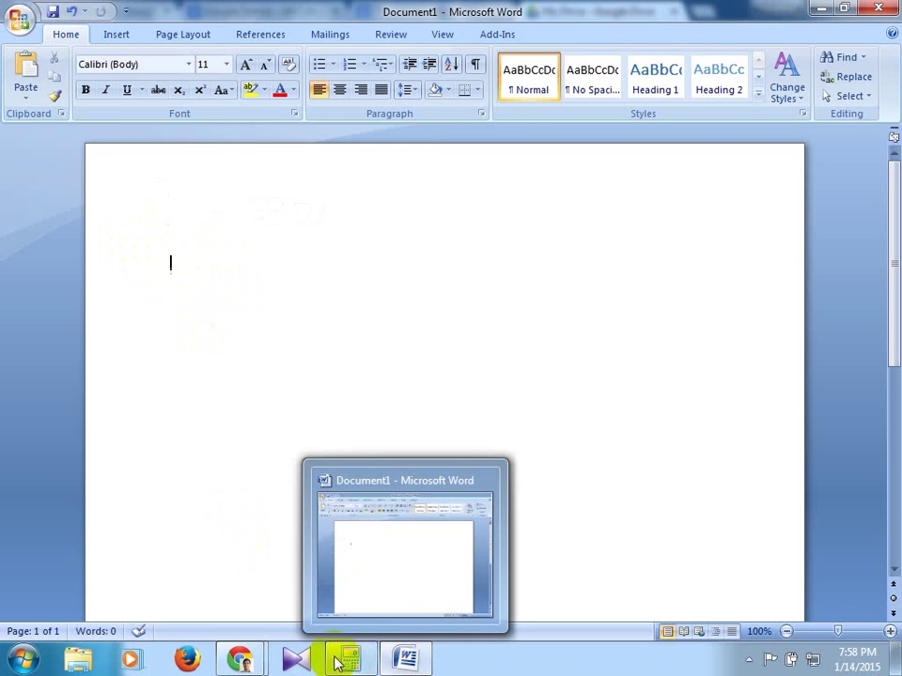
mouse_move(233, 660)
click(170, 573)
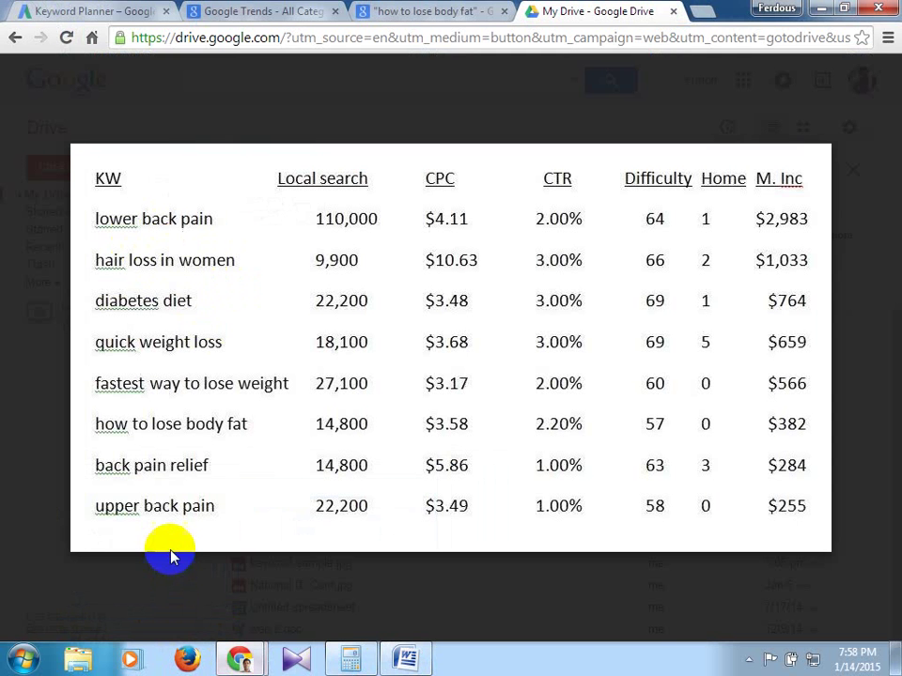
click(413, 645)
click(417, 644)
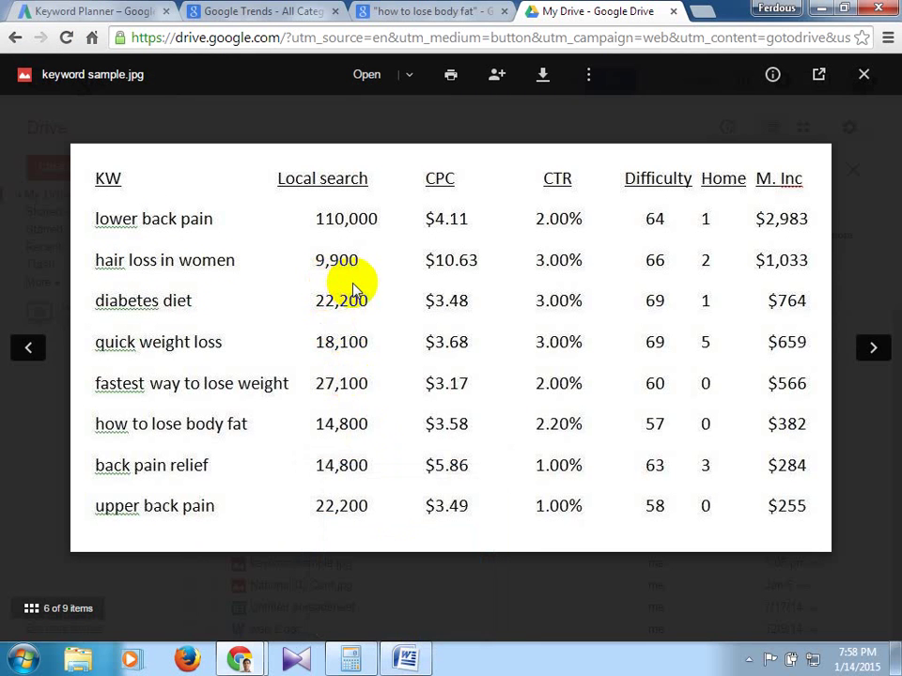
click(543, 81)
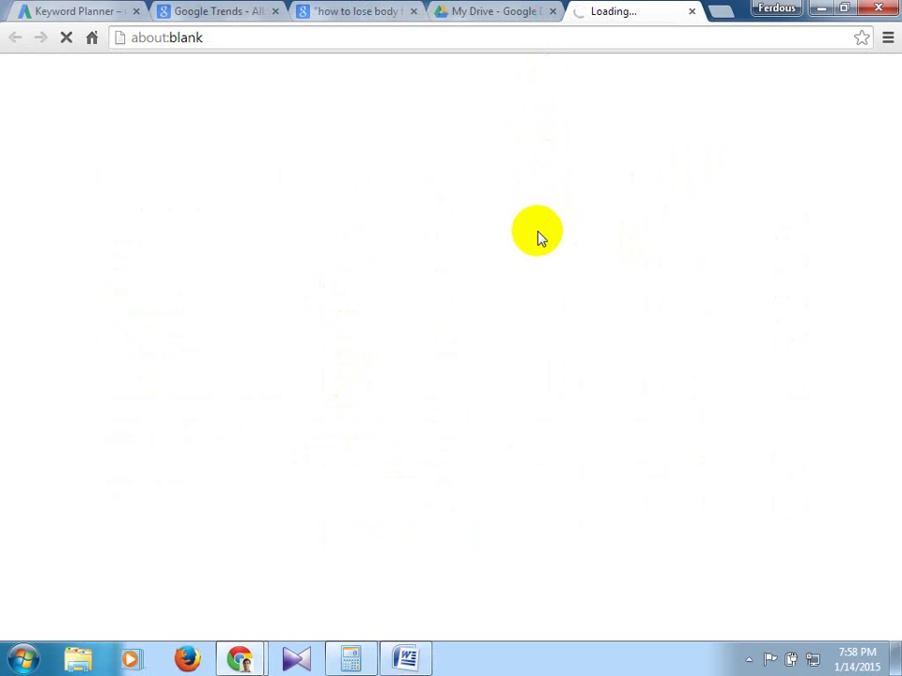
click(691, 12)
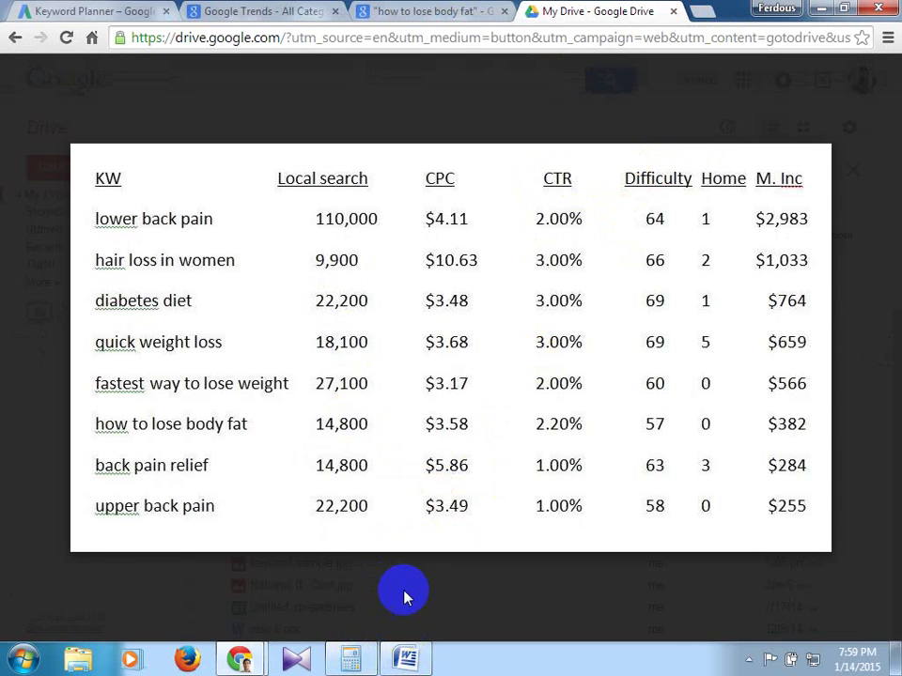
- Check the keyword table in Chrome and list Lower back, Hair and Diabe on separate lines of the Word document
click(403, 657)
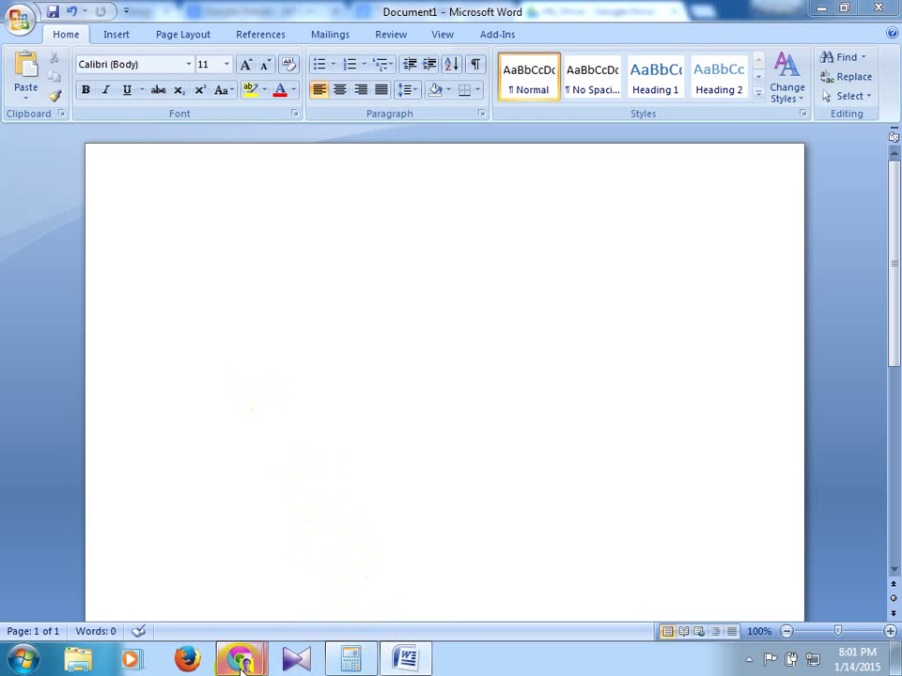
mouse_move(241, 660)
click(192, 583)
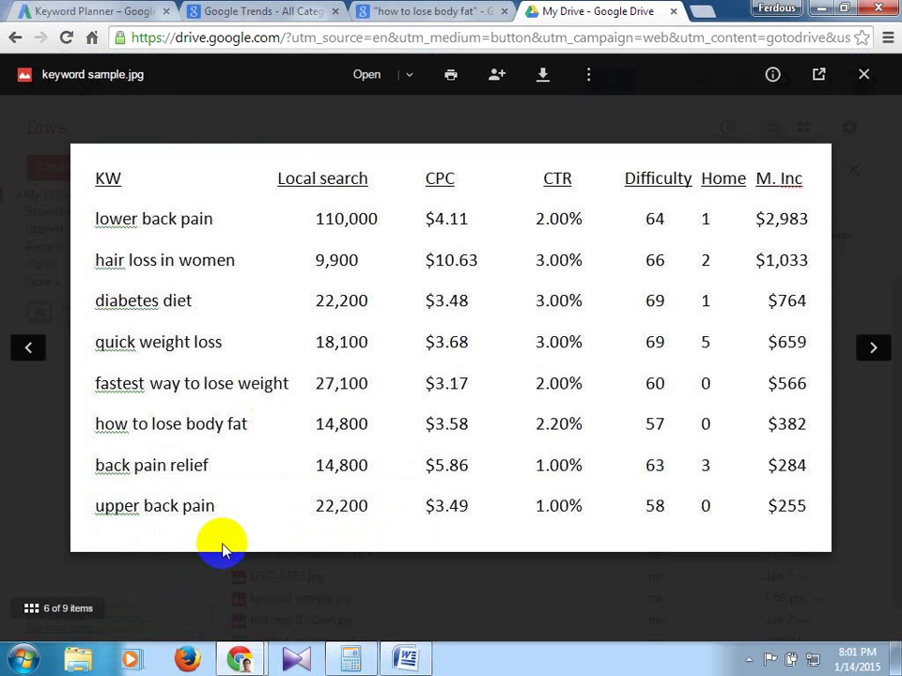
click(404, 658)
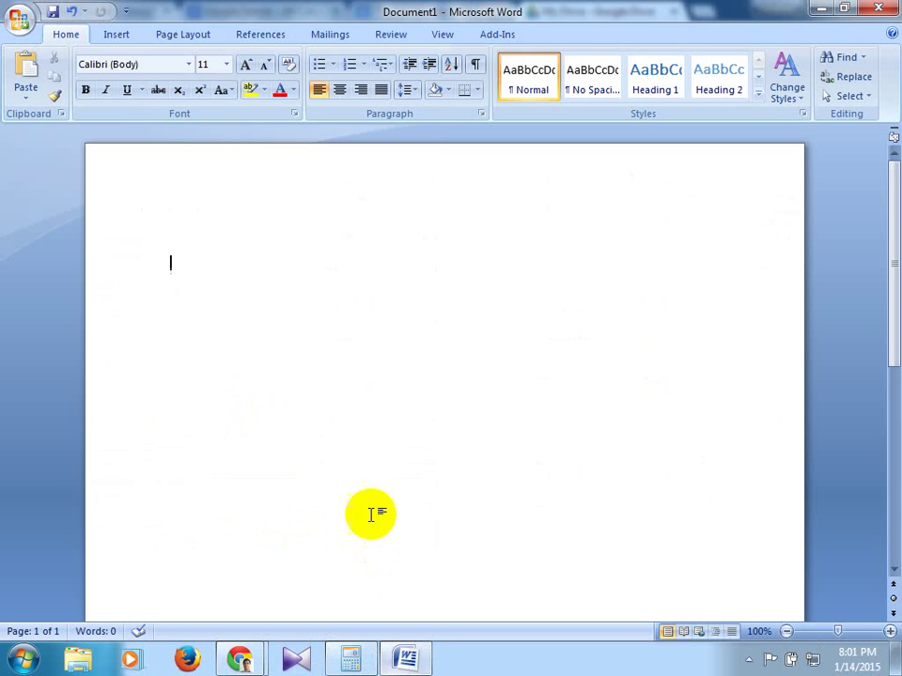
key(Return)
text(lo)
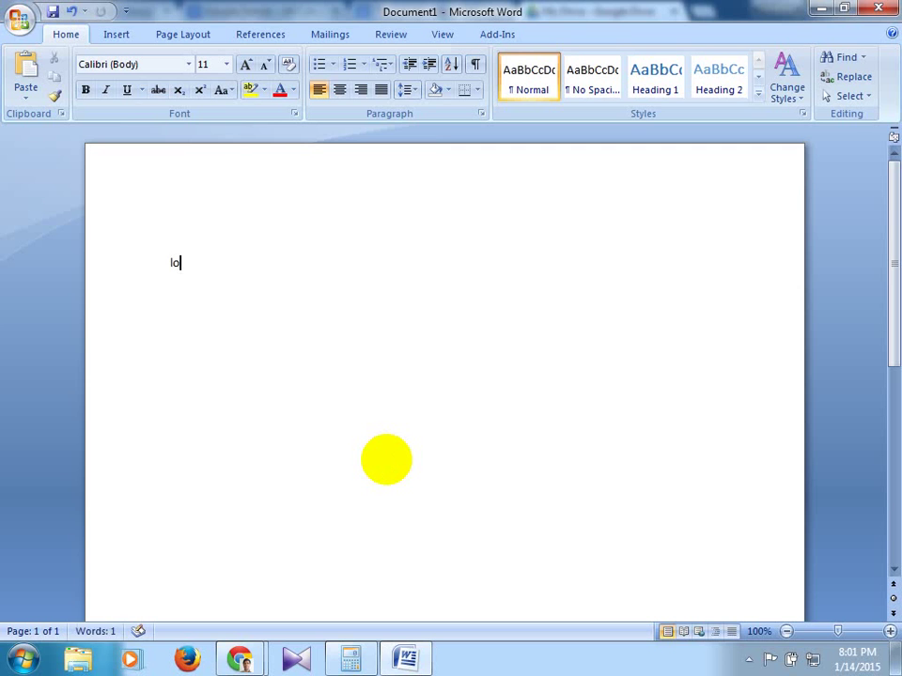
text(wer back)
key(Return)
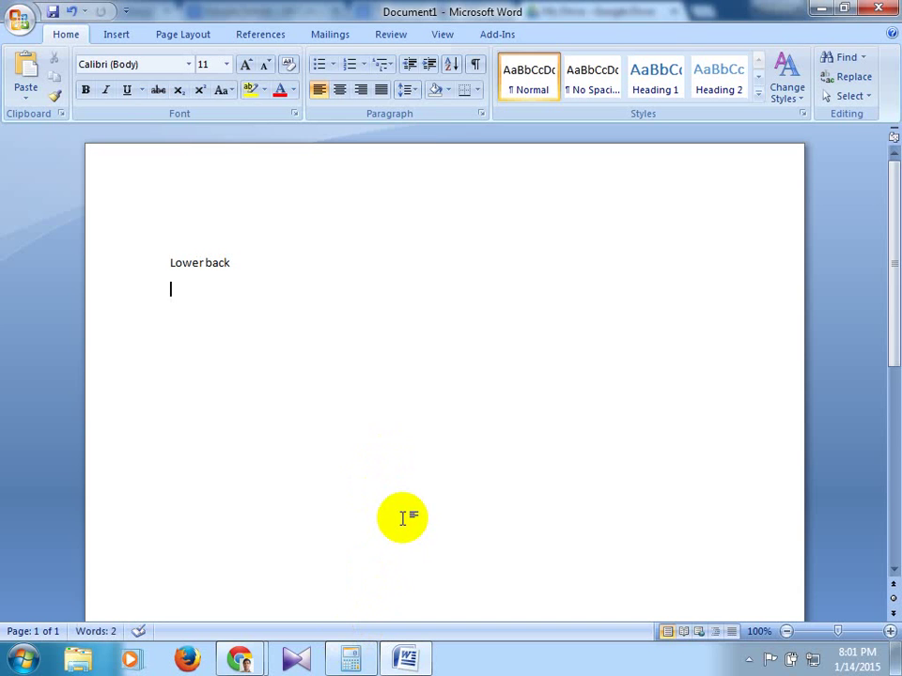
text(hair)
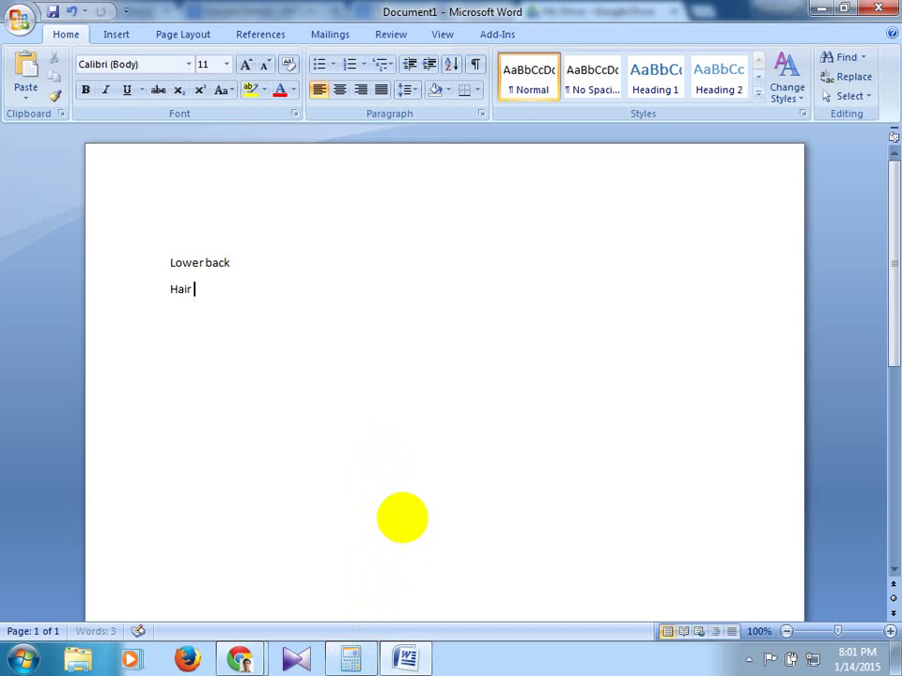
key(Return)
text(diabe)
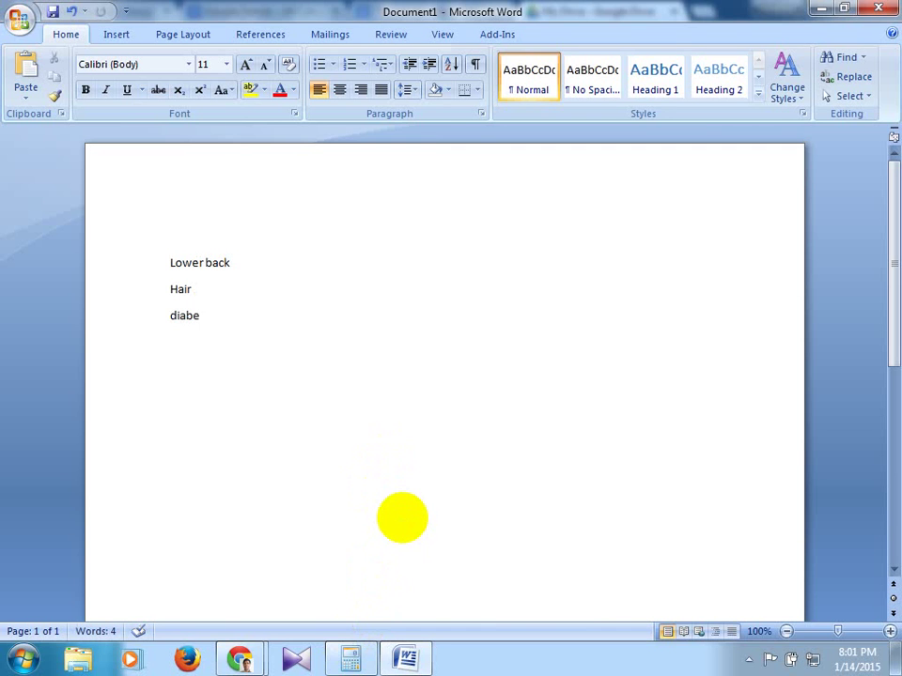
key(Return)
- Consult the keyword table in Chrome again and add Quick on a new line below Diabe in Word
click(275, 283)
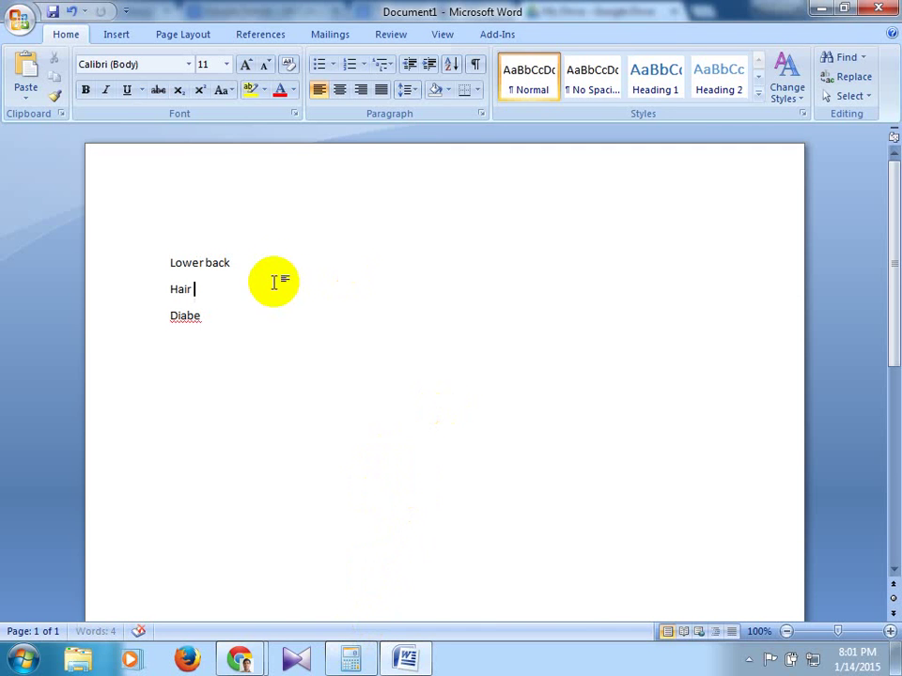
click(269, 262)
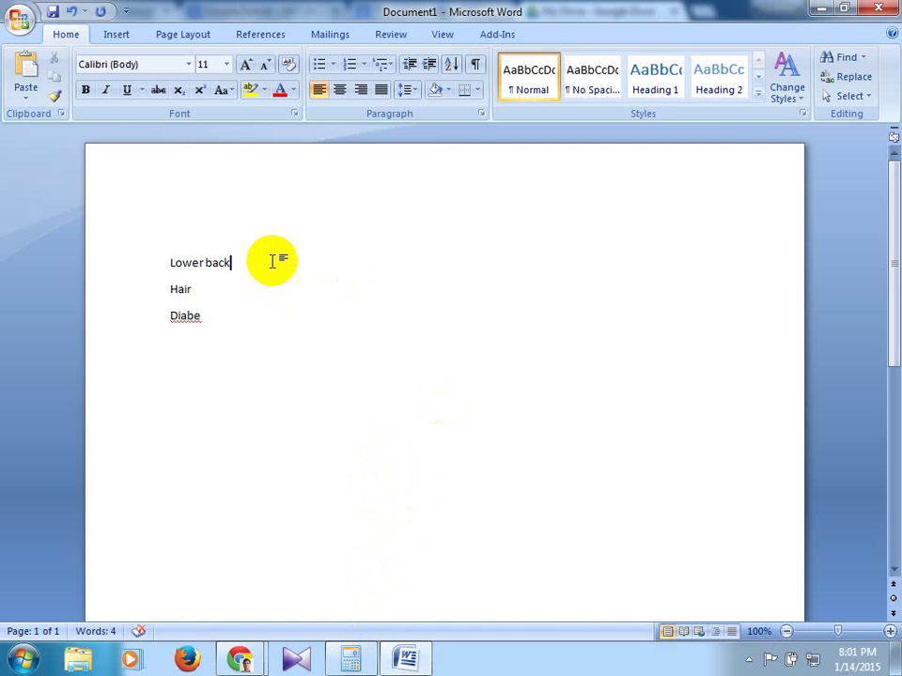
click(264, 313)
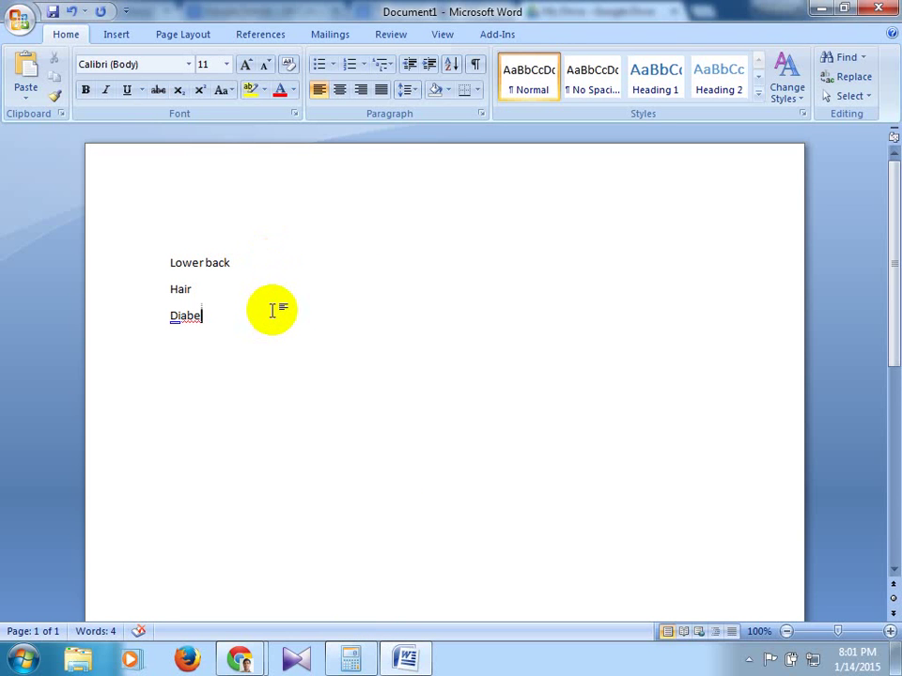
key(Return)
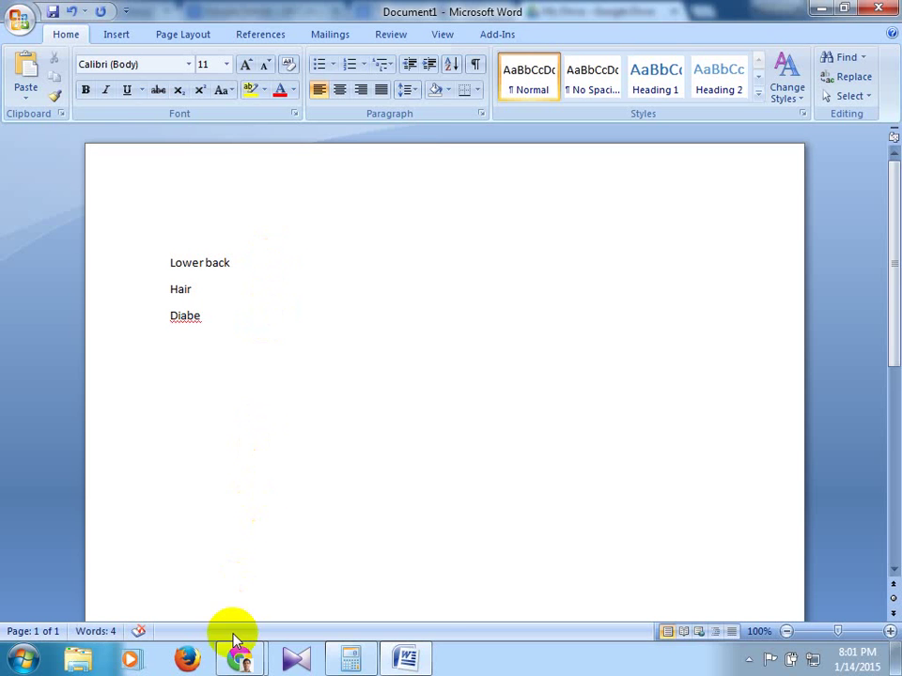
click(239, 658)
click(169, 587)
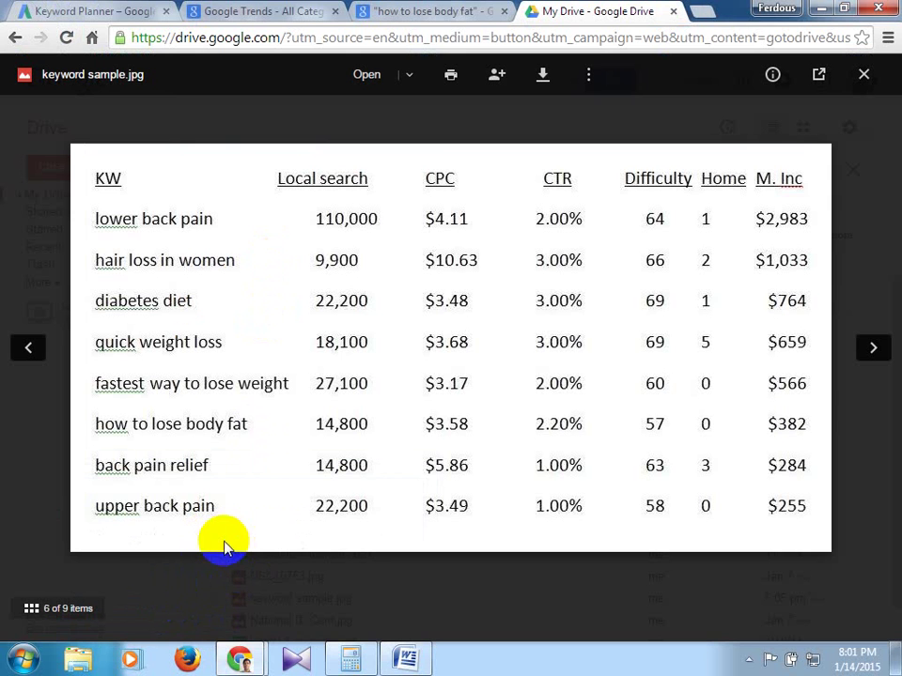
click(406, 657)
text(qu)
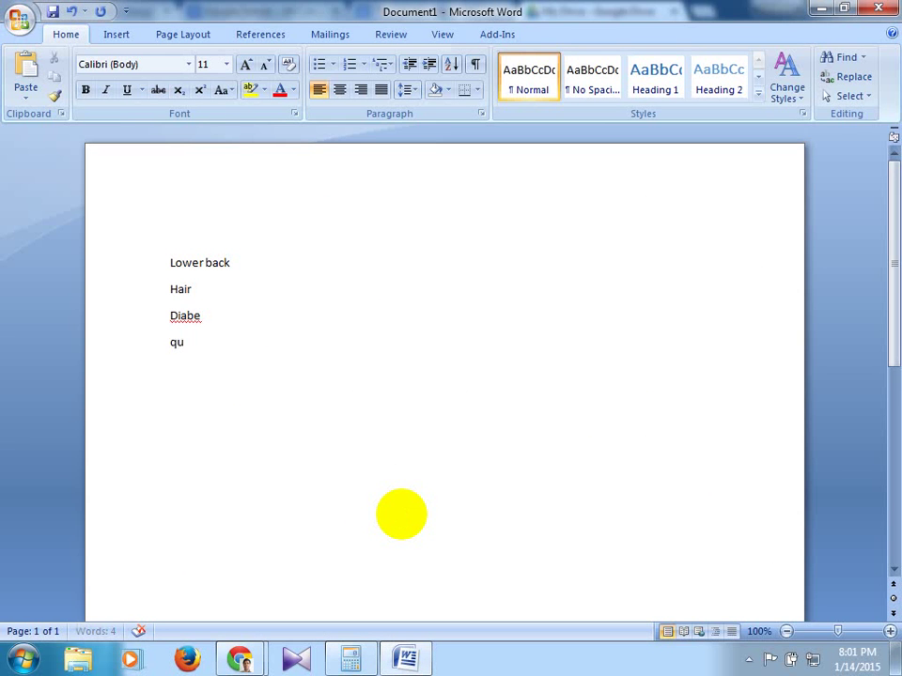
text(ick)
- Recheck the keyword table in Chrome and add Fast, How to and Back on separate lines below Quick in Word
mouse_move(255, 663)
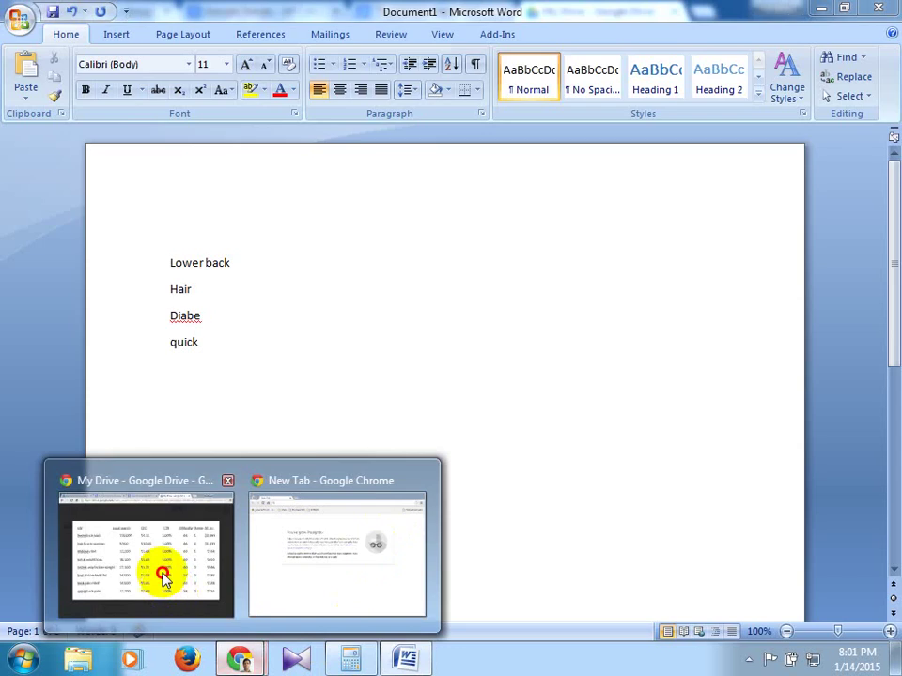
click(171, 514)
click(407, 662)
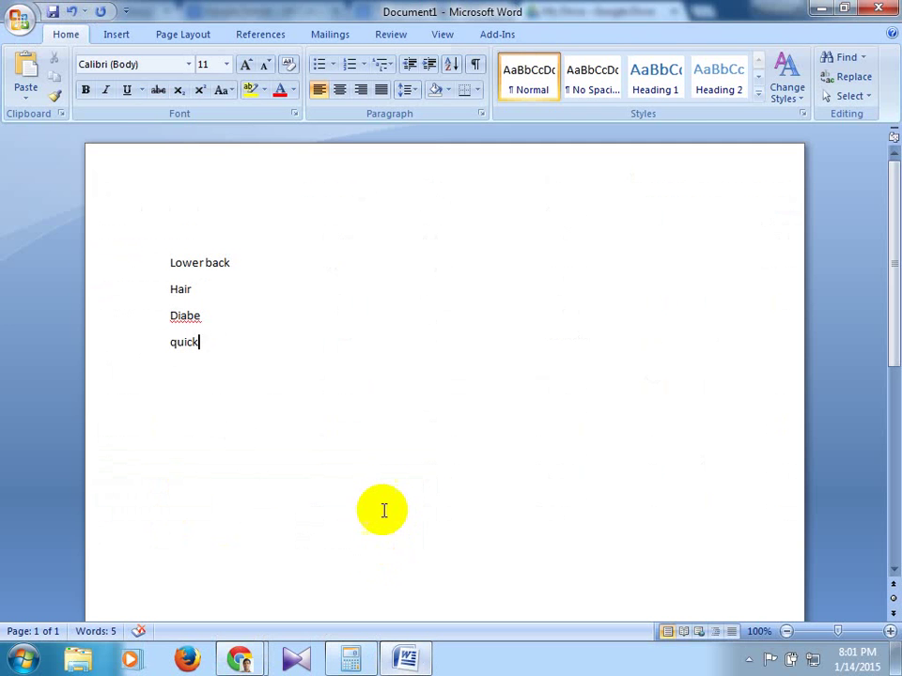
key(Return)
text(fast)
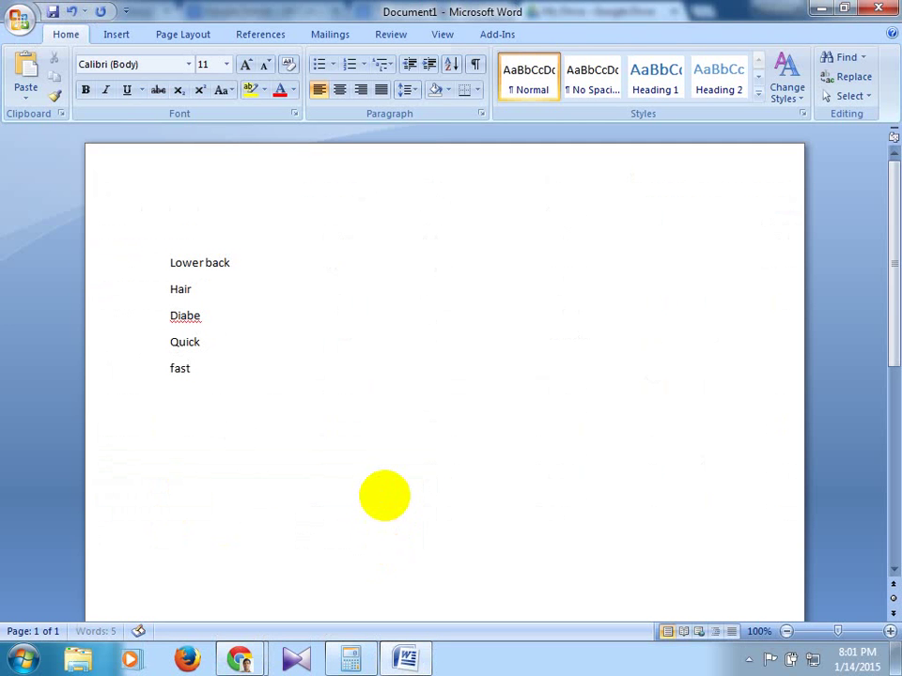
key(Return)
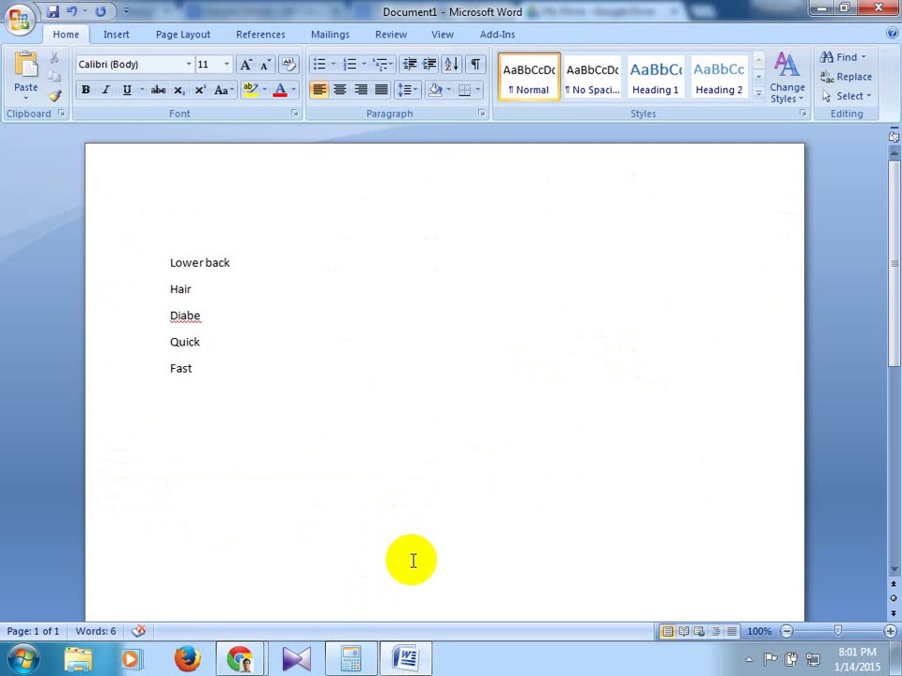
text(how to)
key(Return)
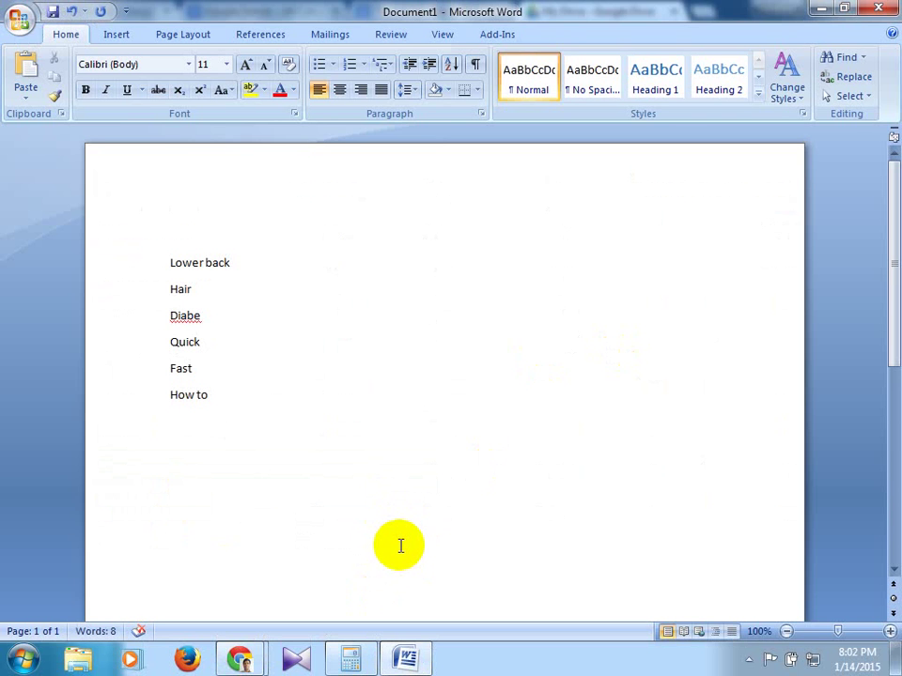
text(back)
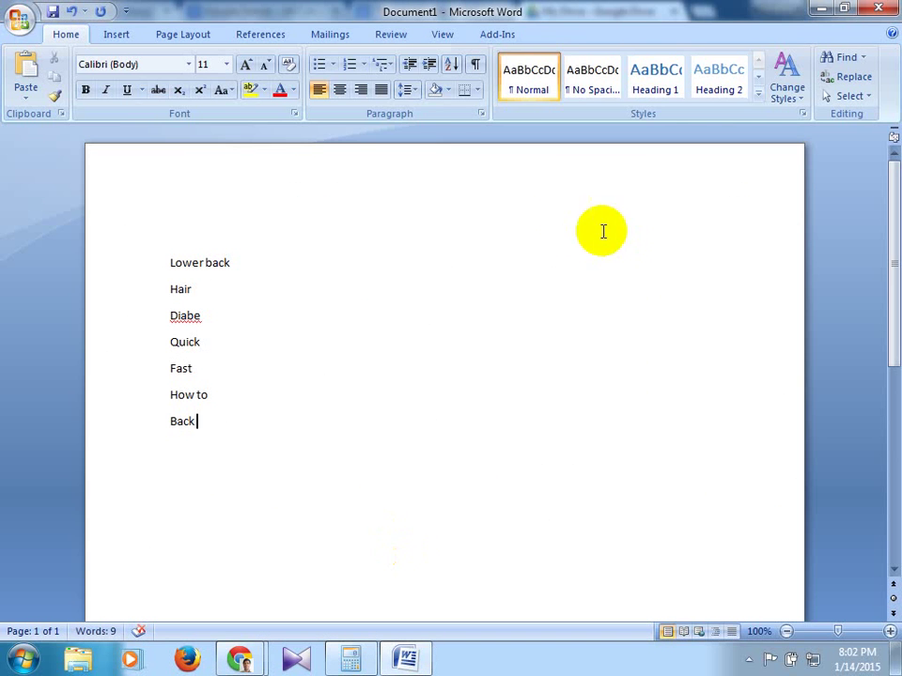
- Delete the first three entries of the list: Lower back, Hair and Diabe
click(164, 255)
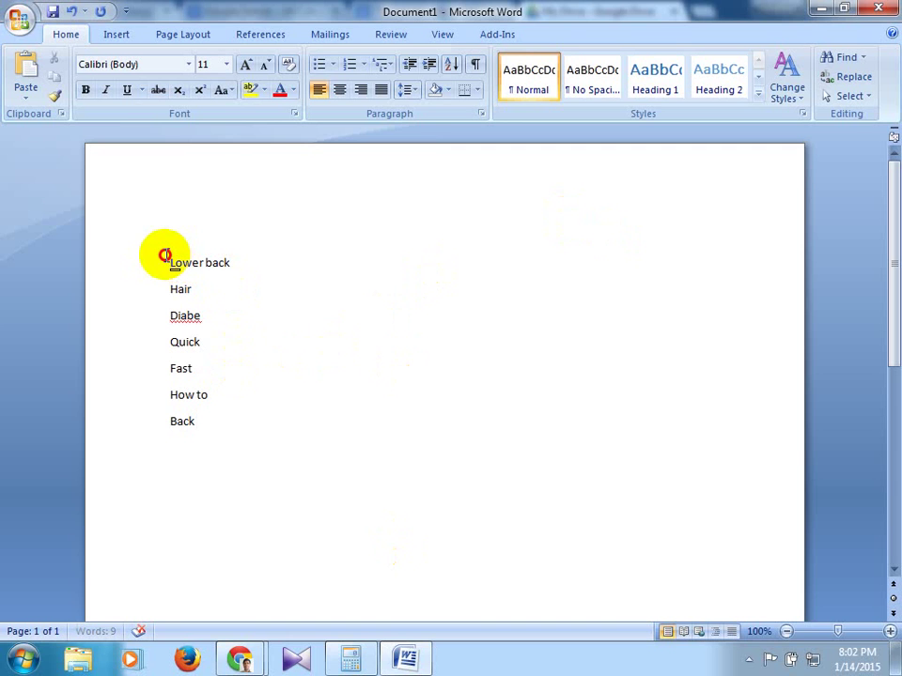
drag(164, 256, 221, 328)
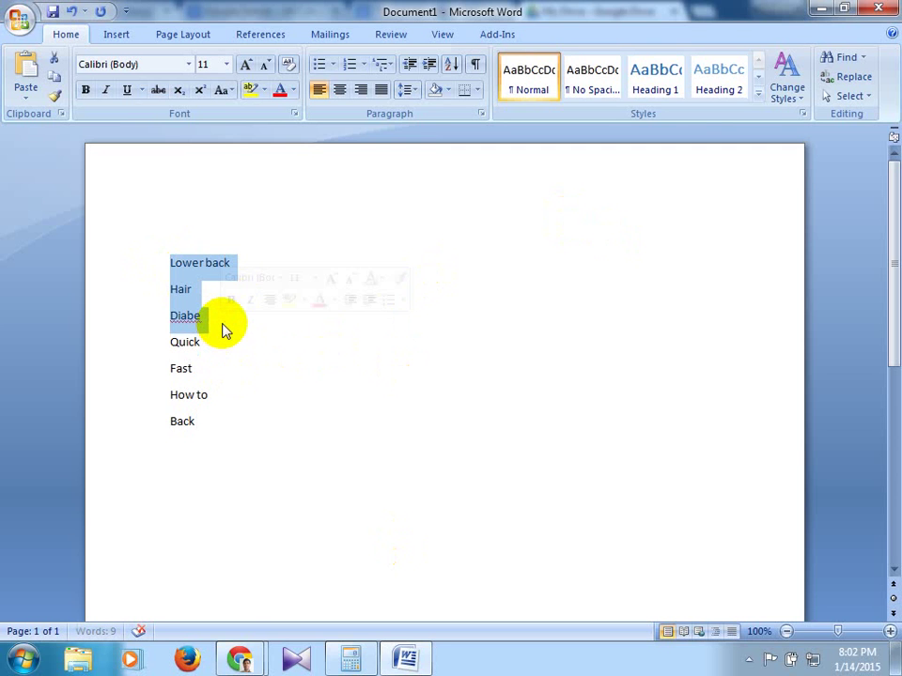
key(Delete)
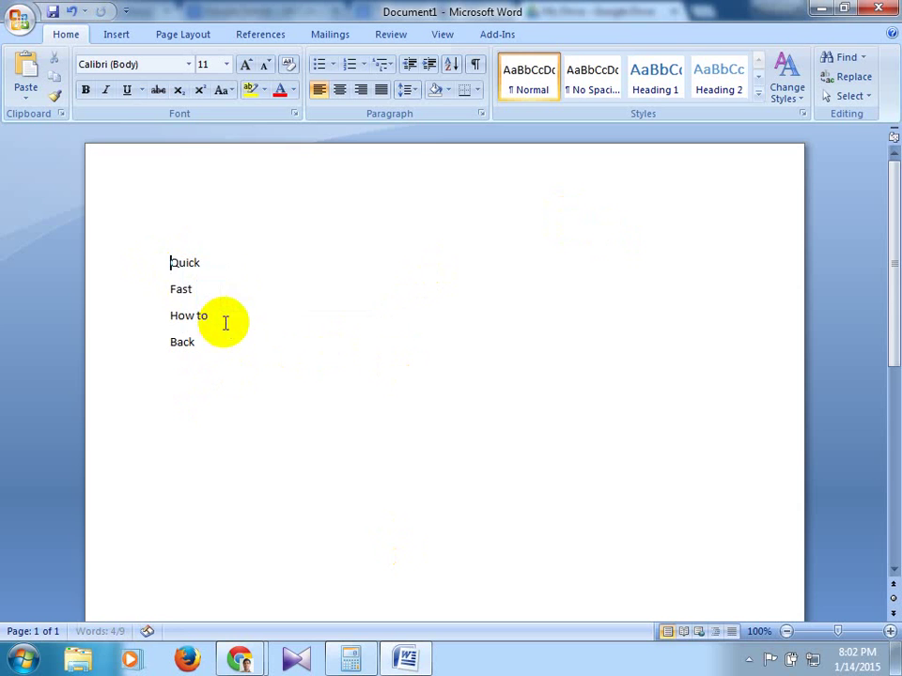
- Add a colon after each remaining list entry: Quick, Fast, How to and Back
click(244, 264)
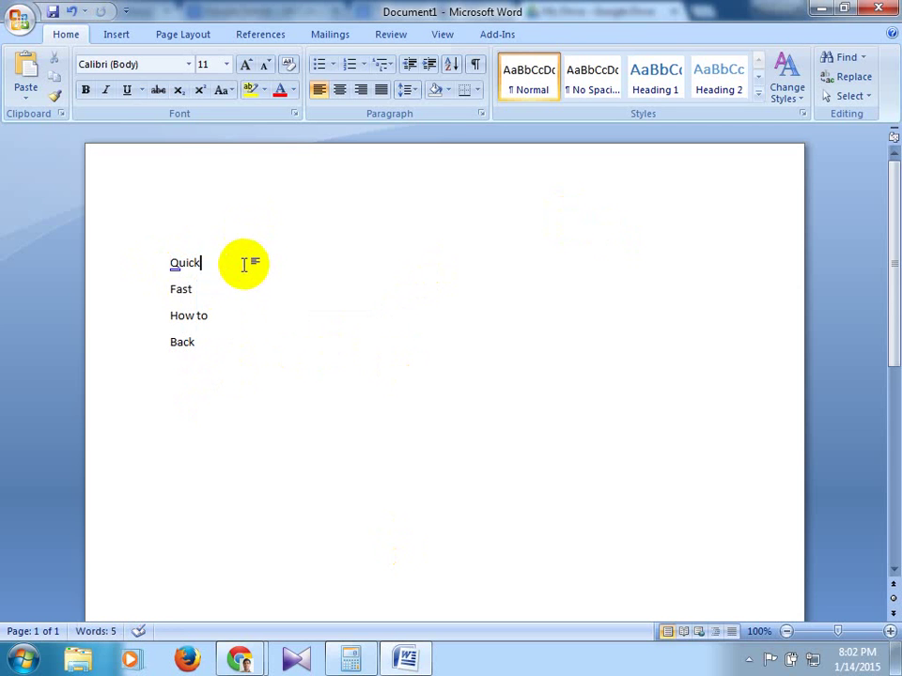
text(:)
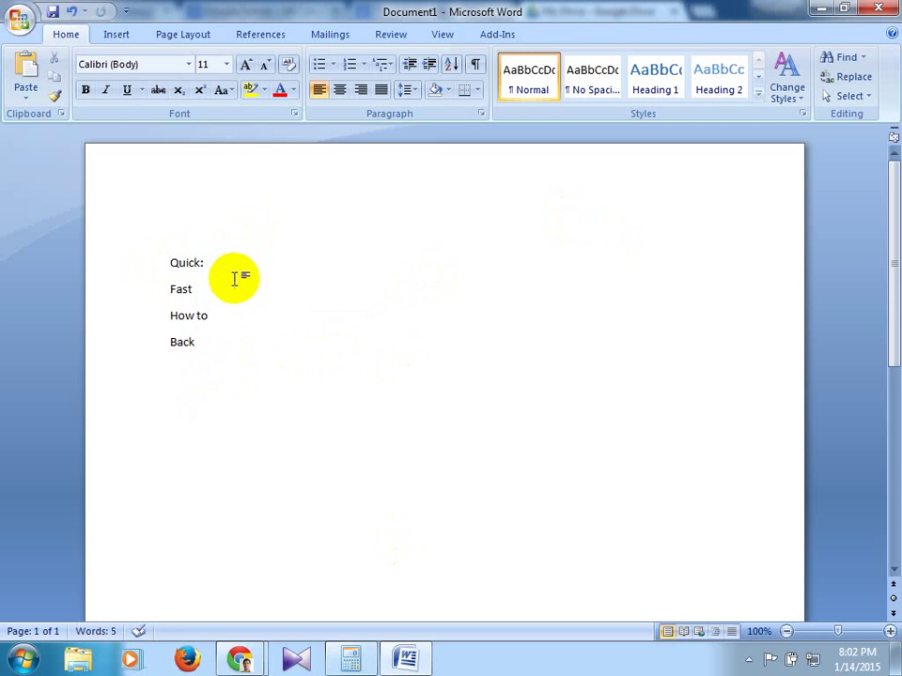
click(231, 293)
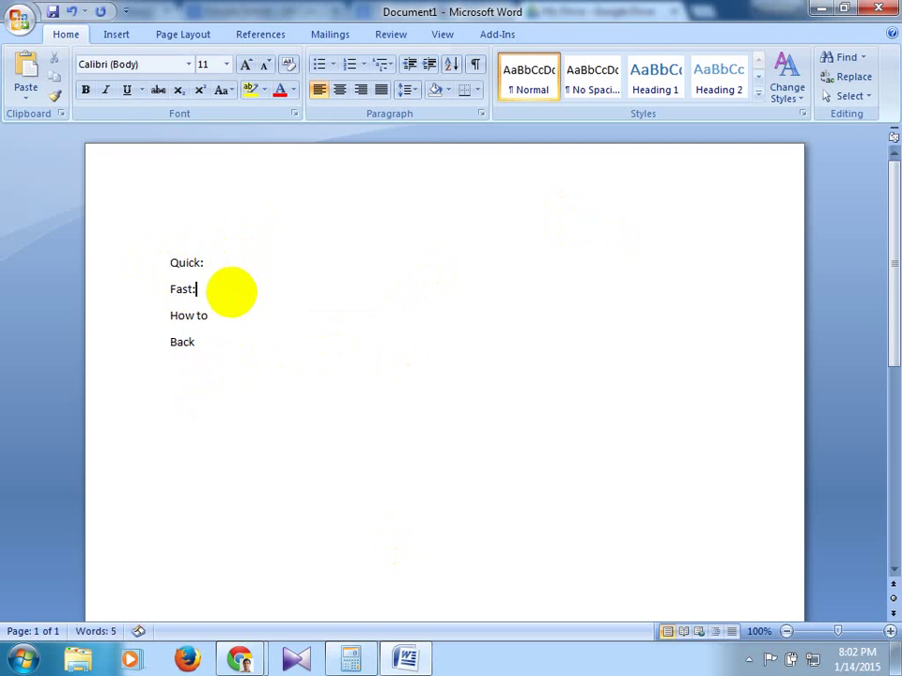
text(:)
click(212, 314)
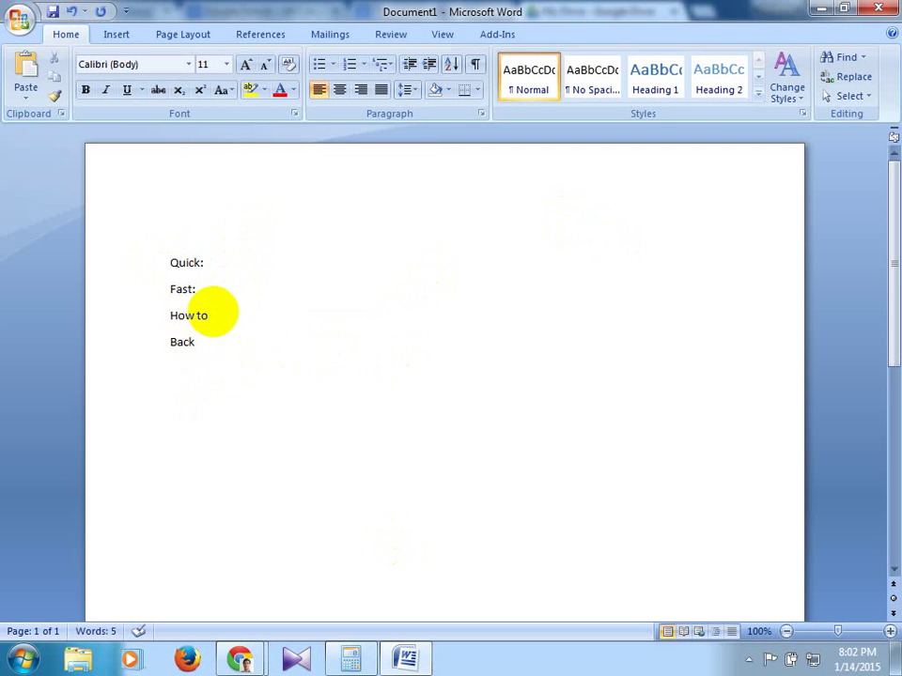
text(:)
click(201, 340)
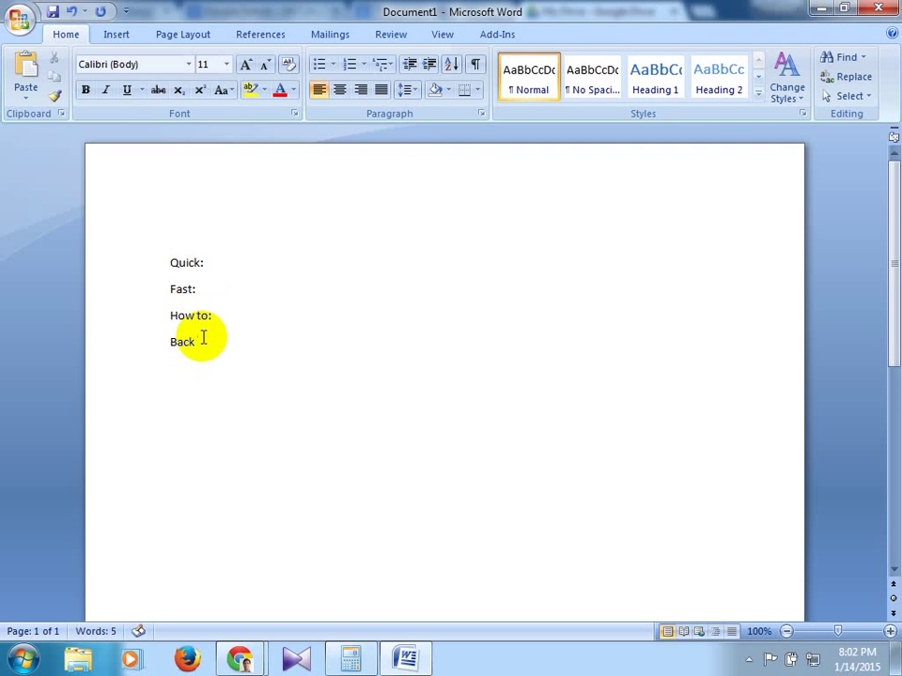
text(:)
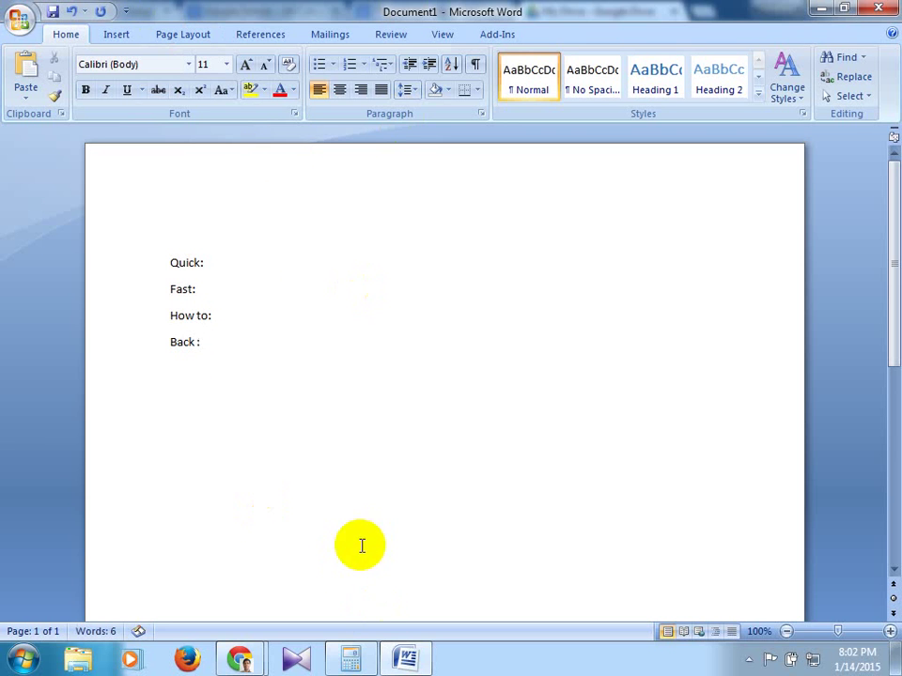
- Switch back to keyword sample.jpg in Chrome and review the figures for the keywords kept in the list
mouse_move(242, 657)
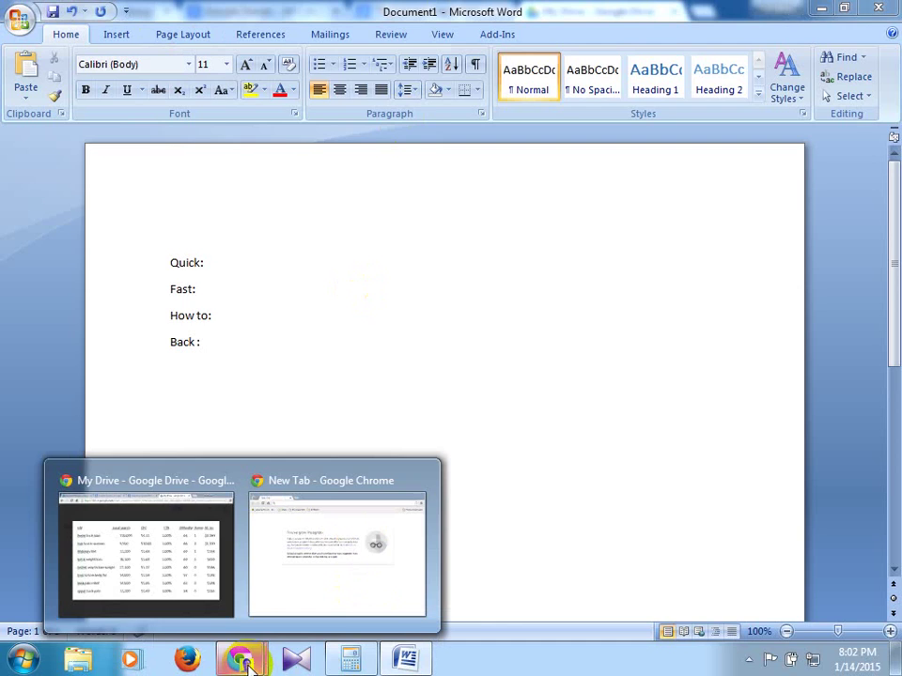
click(213, 569)
mouse_move(302, 396)
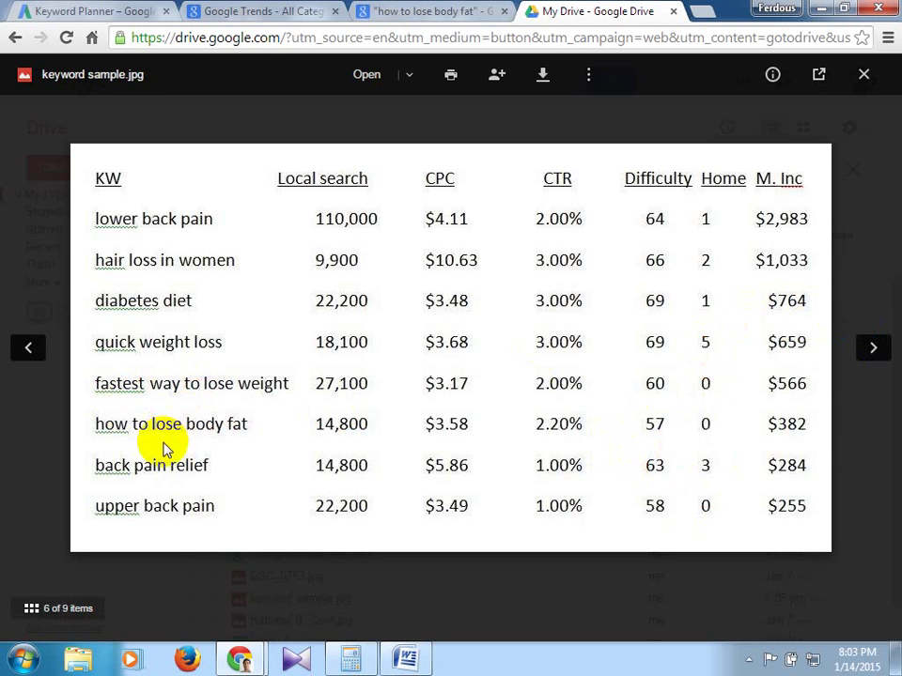
- In the Word list, delete the Quick entry and replace the Back entry with Upper:
click(418, 663)
drag(211, 260, 154, 263)
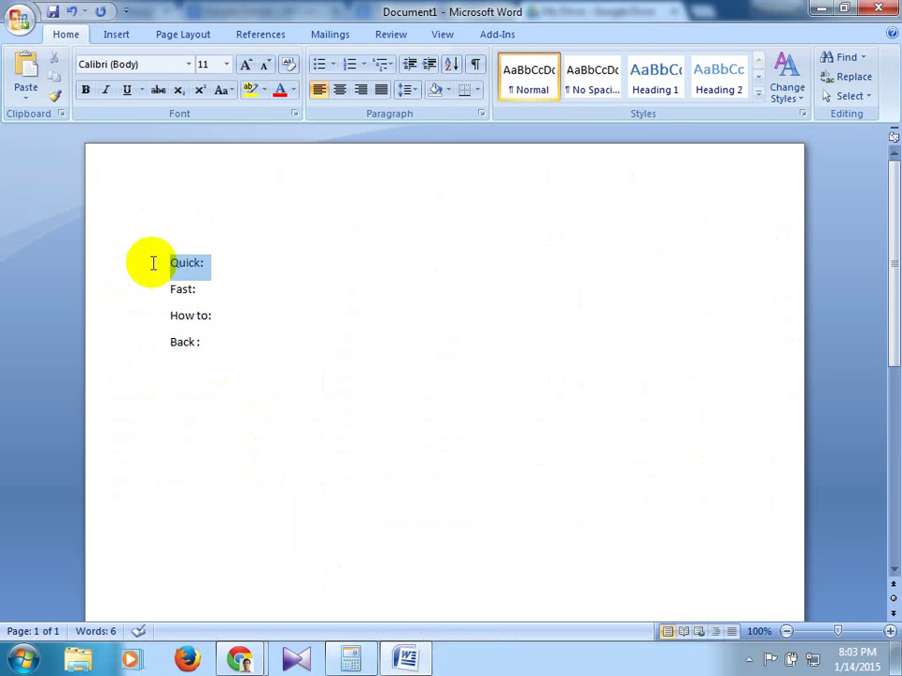
key(Delete)
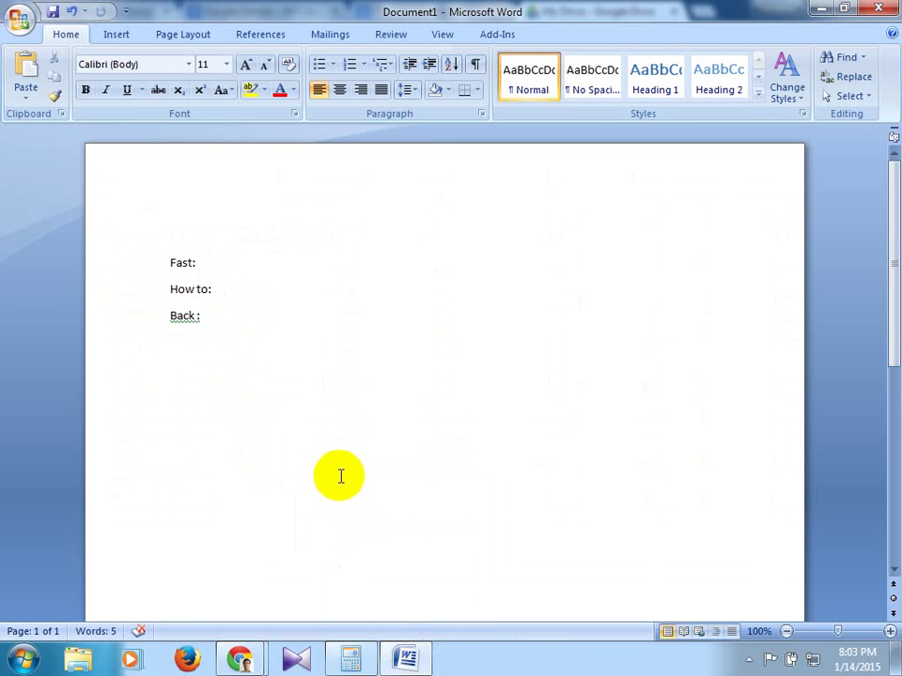
drag(205, 320, 173, 316)
text(up)
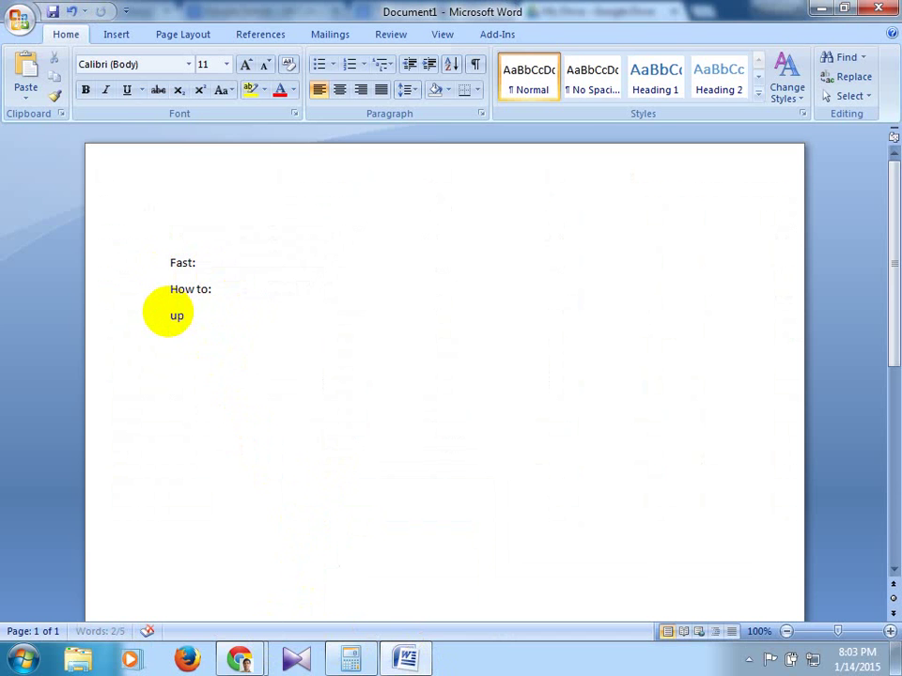
text(p)
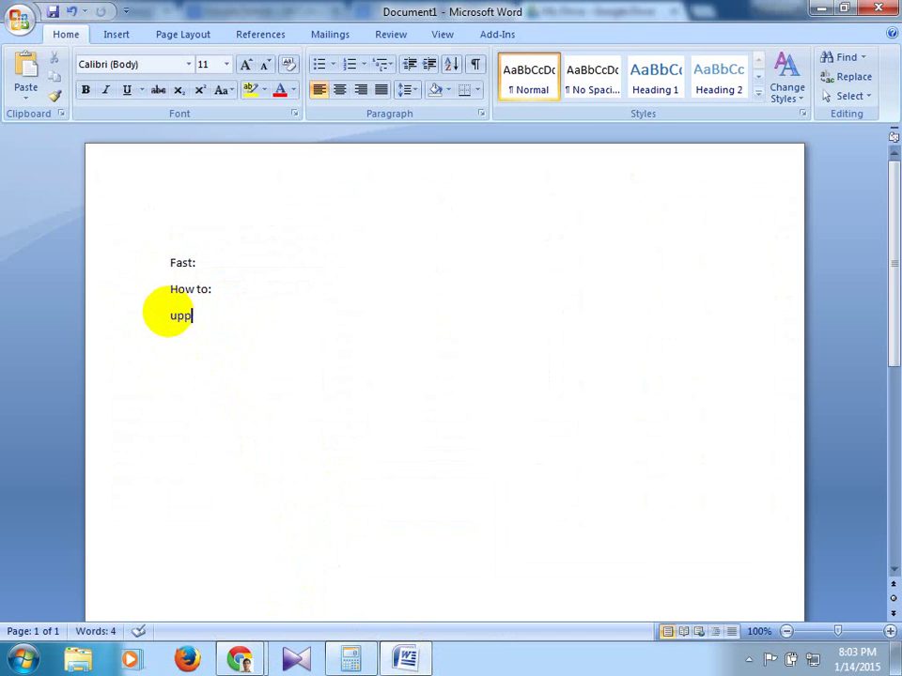
text(er:)
click(222, 260)
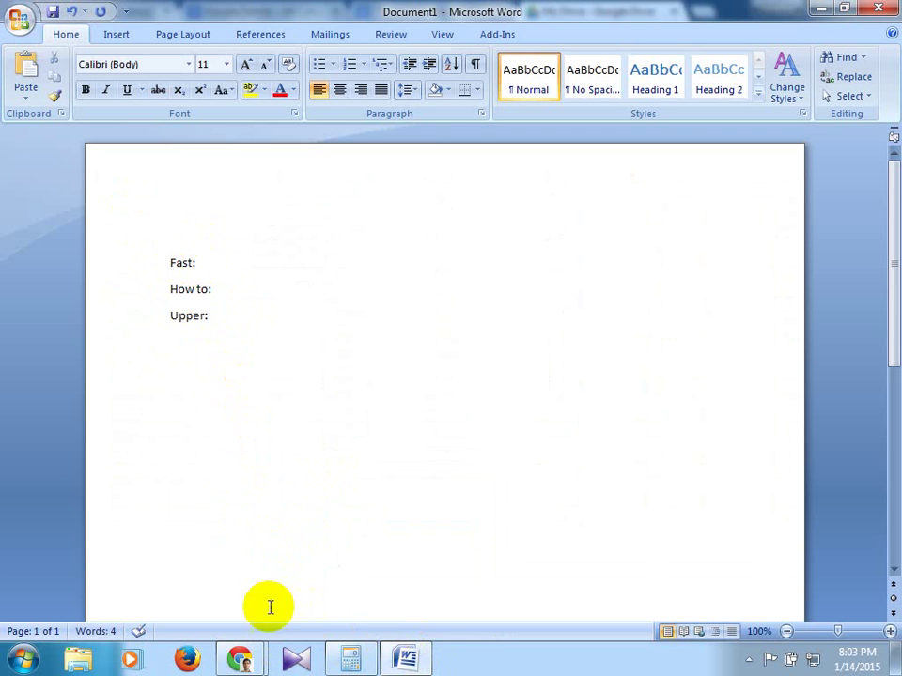
- Compare the M. Inc values in keyword sample.jpg in Chrome for the keywords remaining in the Word list
mouse_move(238, 658)
click(137, 557)
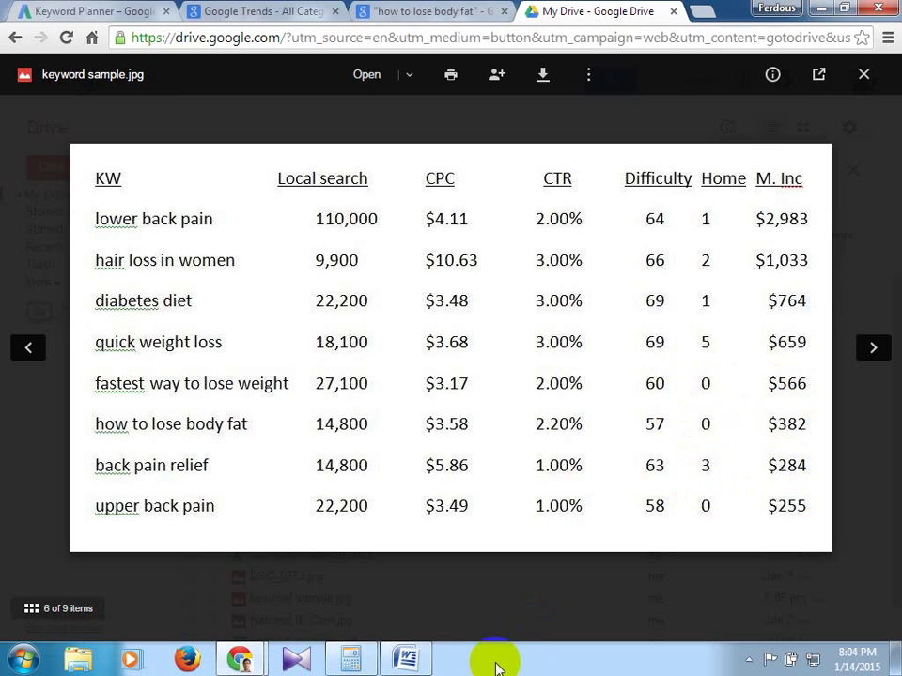
click(406, 658)
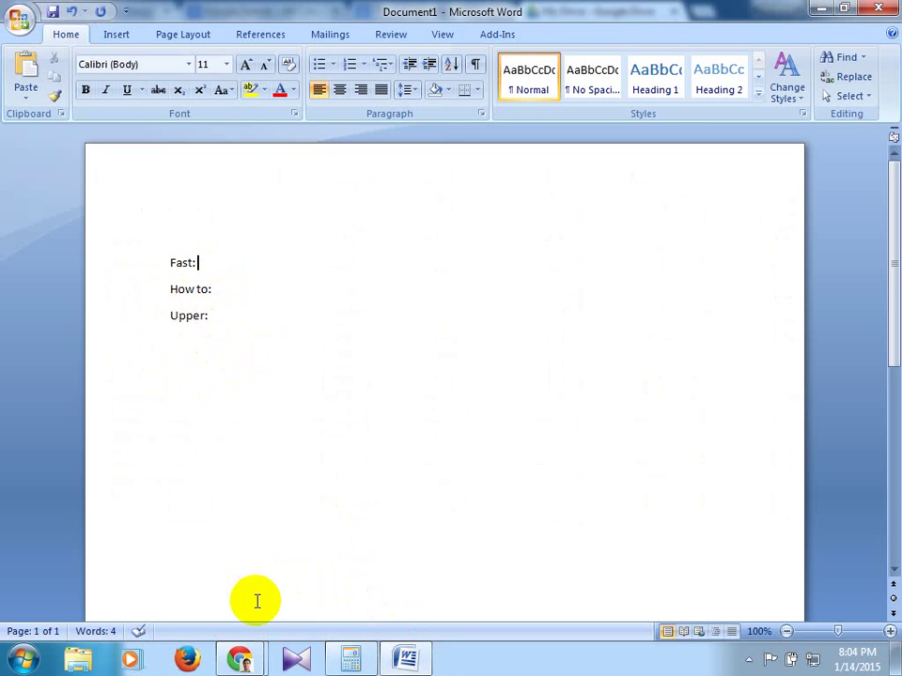
click(212, 311)
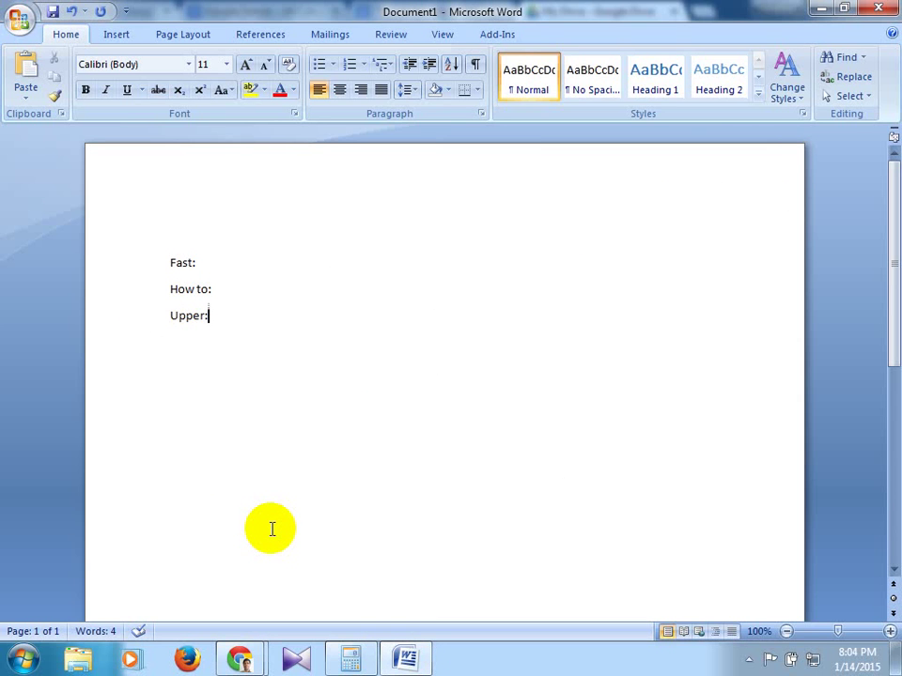
mouse_move(240, 656)
click(146, 555)
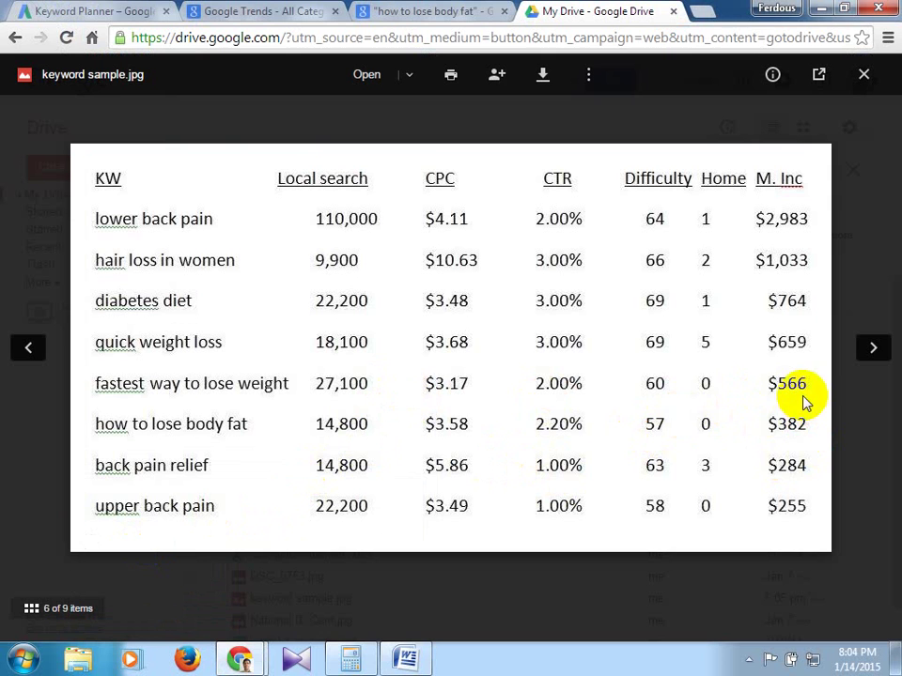
- Switch to Word and enter the first scores: 3 for Fast, 2 for How to and 1 for Upper
click(406, 660)
click(267, 264)
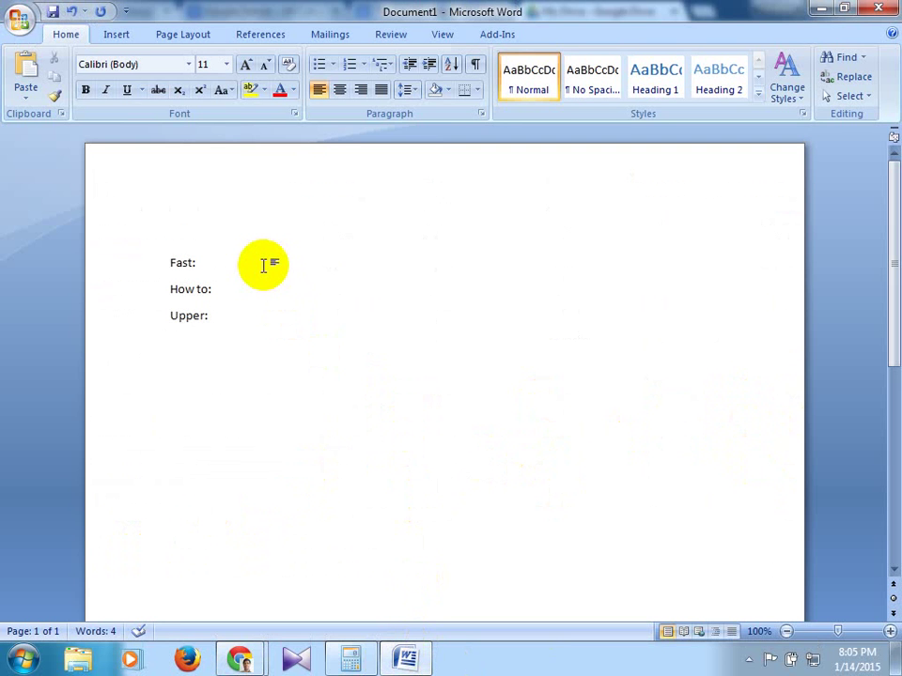
text(3)
click(240, 291)
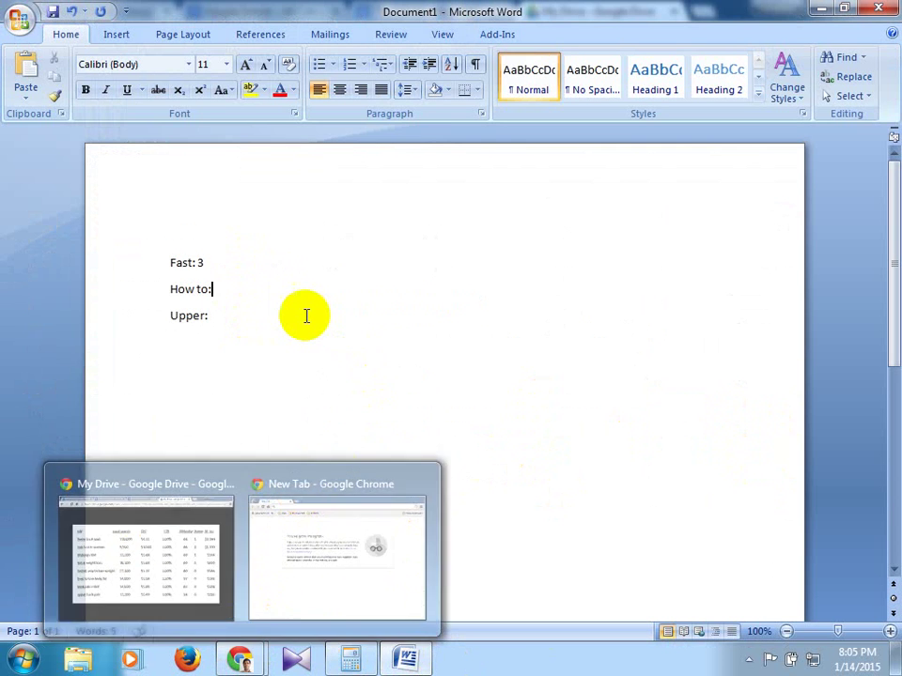
text(2)
click(255, 322)
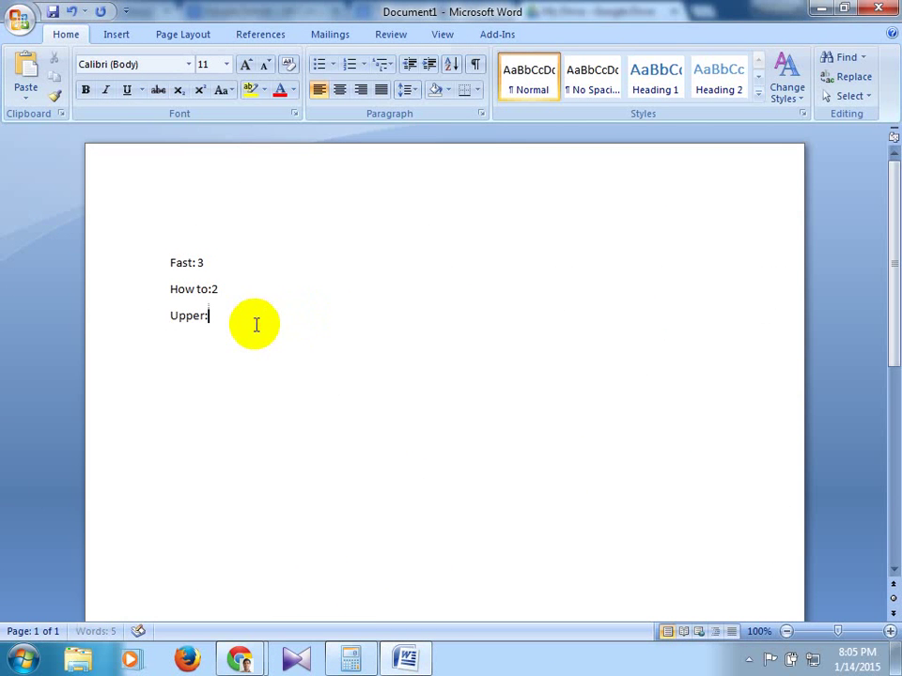
text(1)
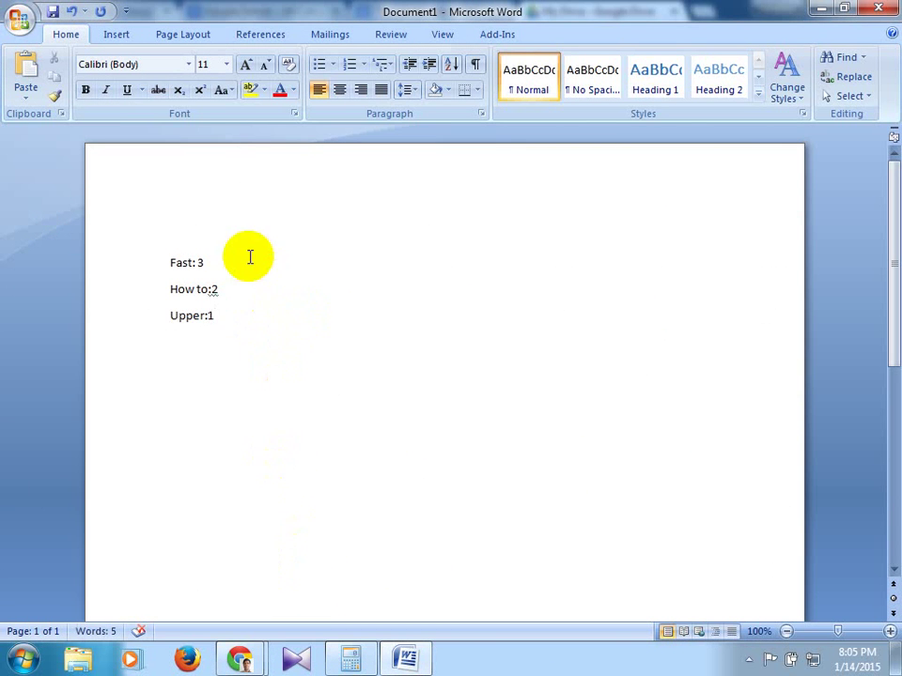
- Add a plus sign after each of the three scores and a space before each score
click(249, 256)
text(+)
click(238, 288)
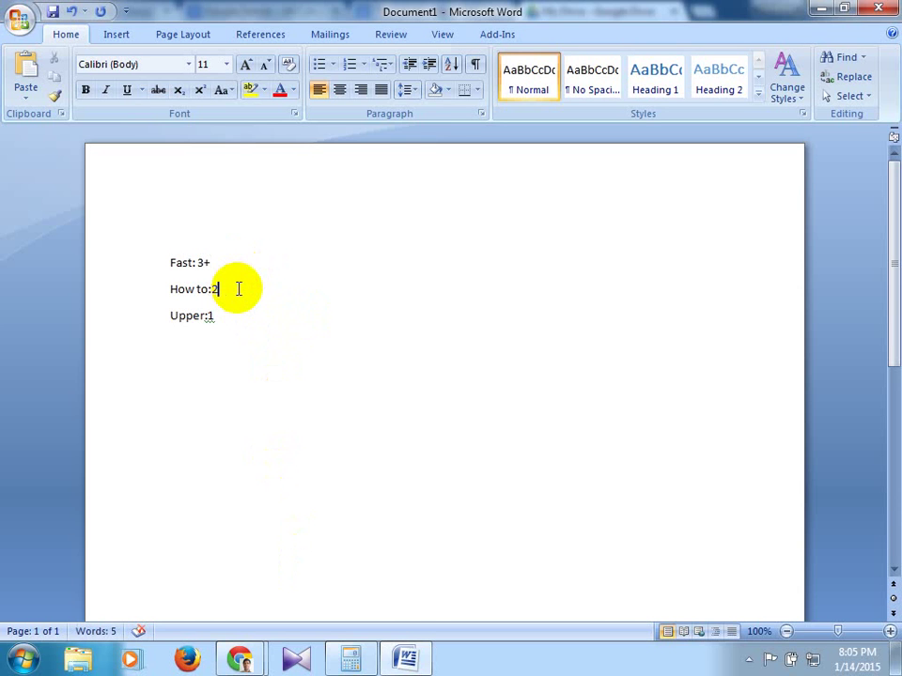
text(+)
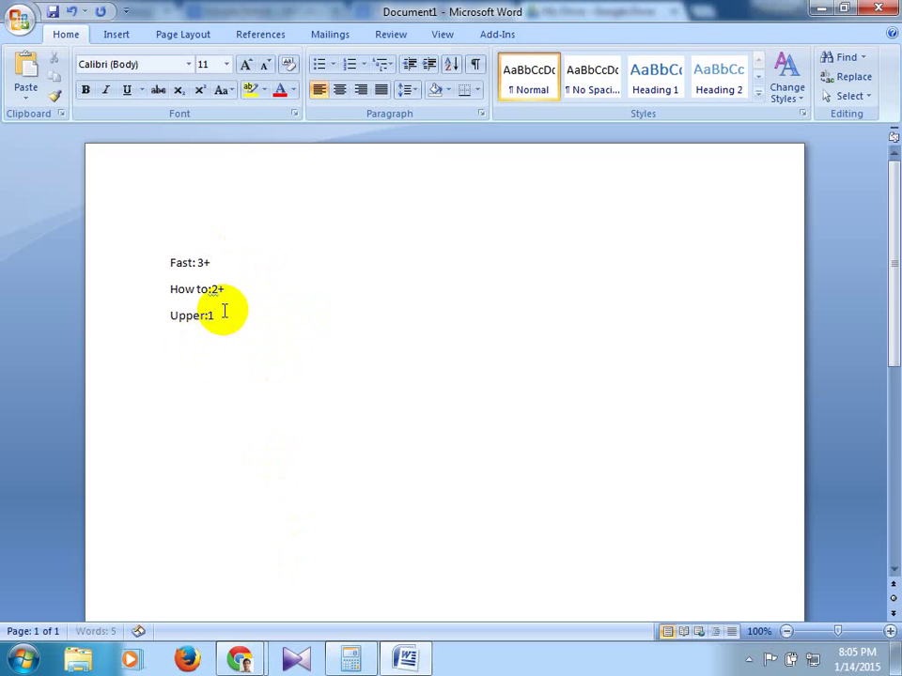
click(224, 312)
text(+)
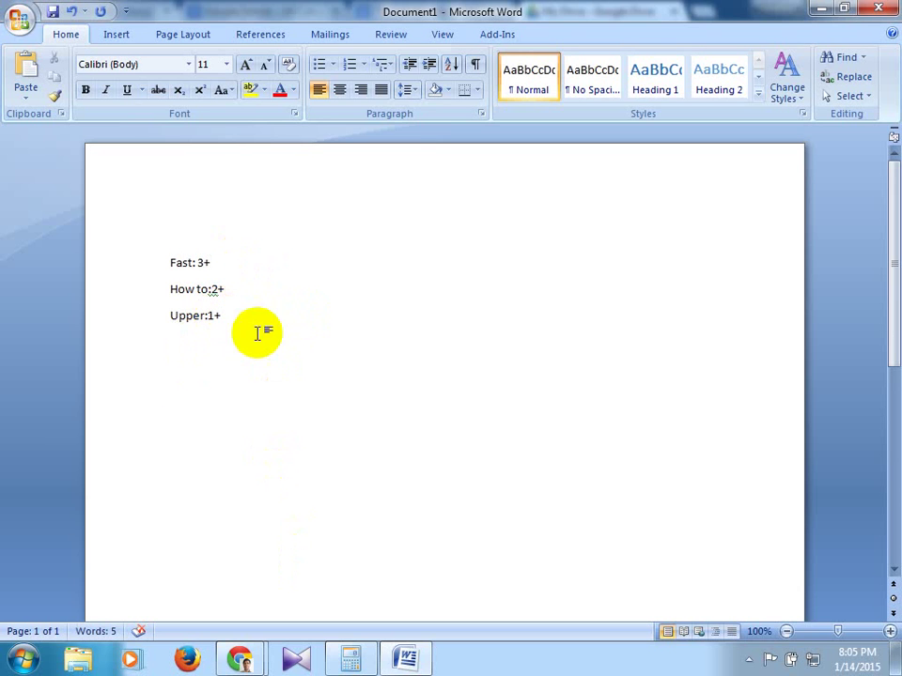
click(200, 262)
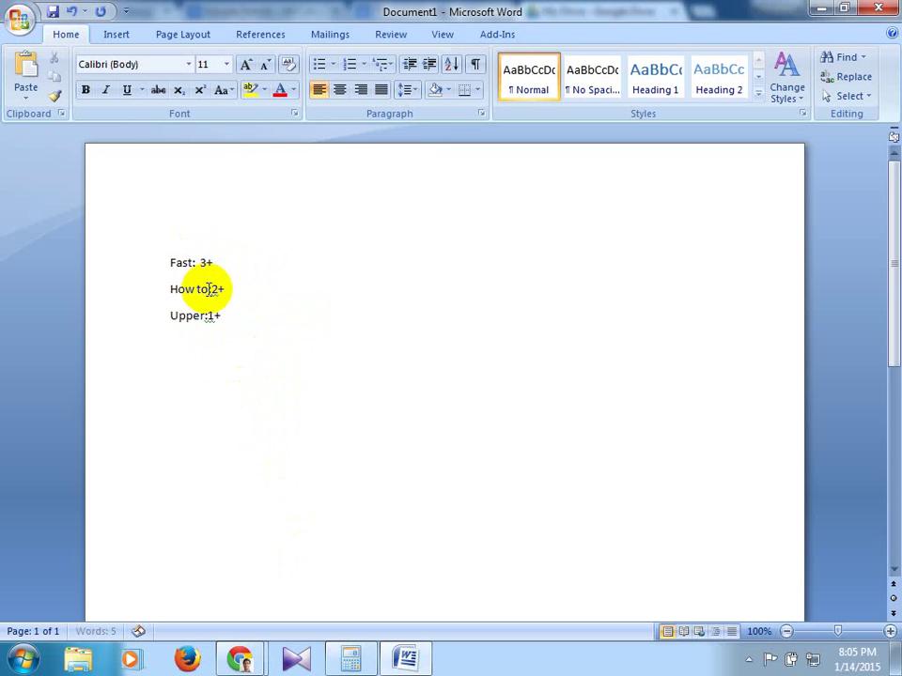
click(209, 288)
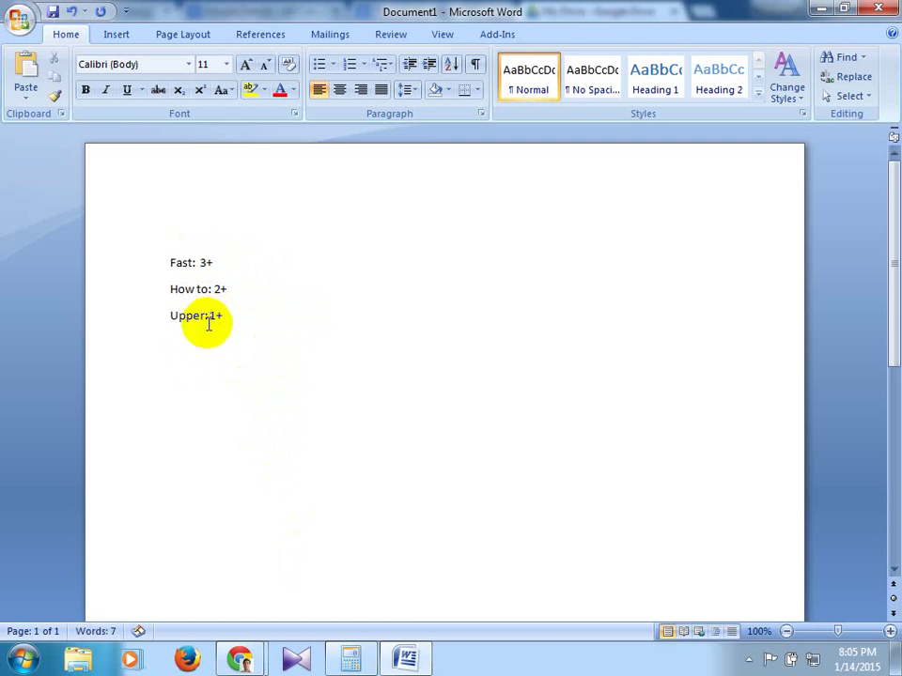
click(209, 317)
- Check the Difficulty values in Chrome's keyword table and enter 1 as the second score for How to in Word
mouse_move(238, 656)
click(178, 575)
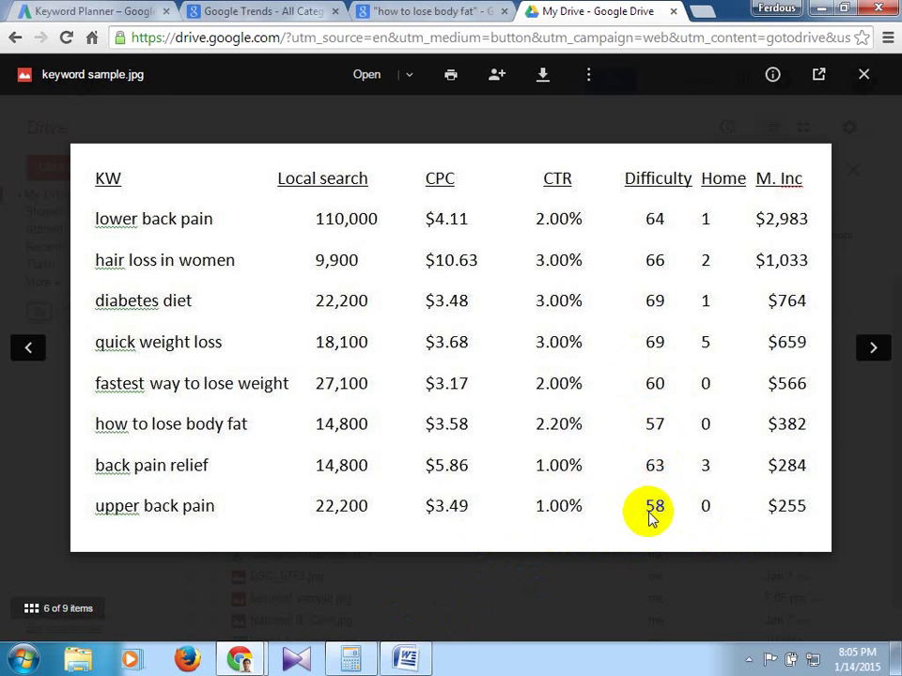
click(407, 657)
click(282, 271)
click(268, 285)
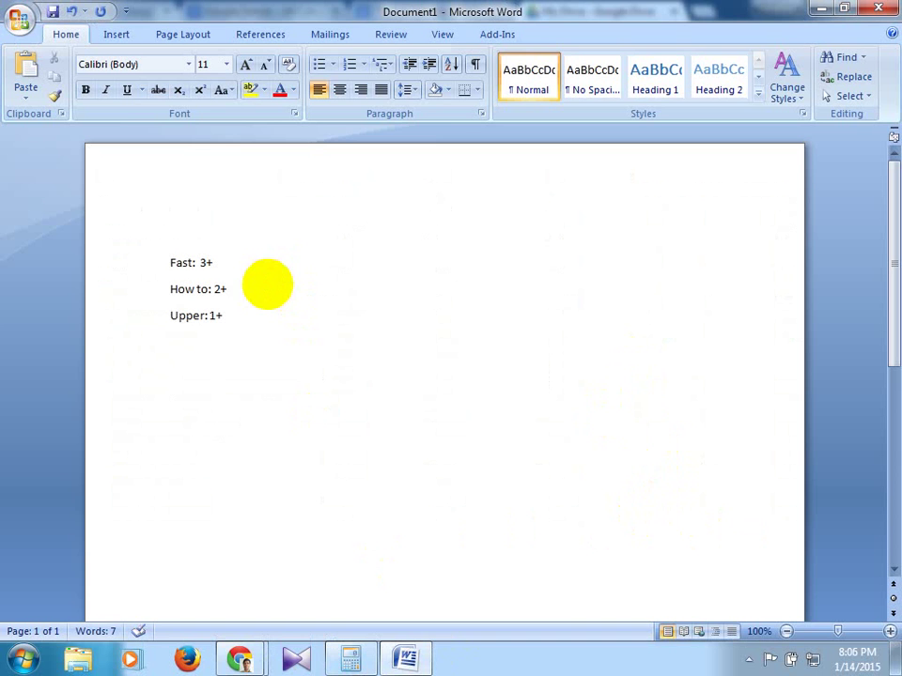
text(1)
click(245, 318)
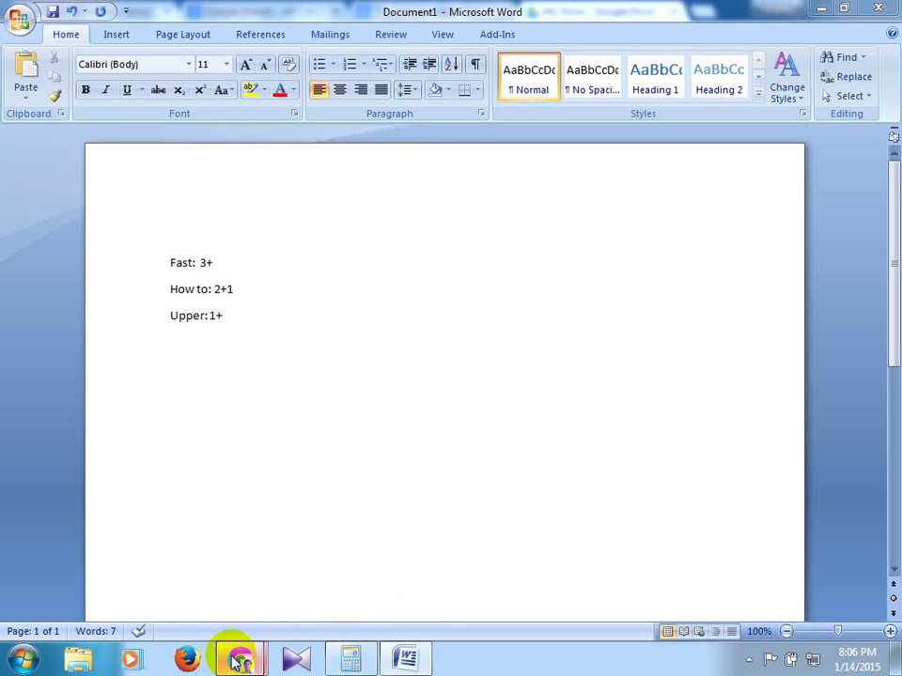
- Recheck the table in Chrome and set the second scores in Word to 3 for How to, 2 for Upper and 1 for Fast
mouse_move(238, 657)
click(178, 583)
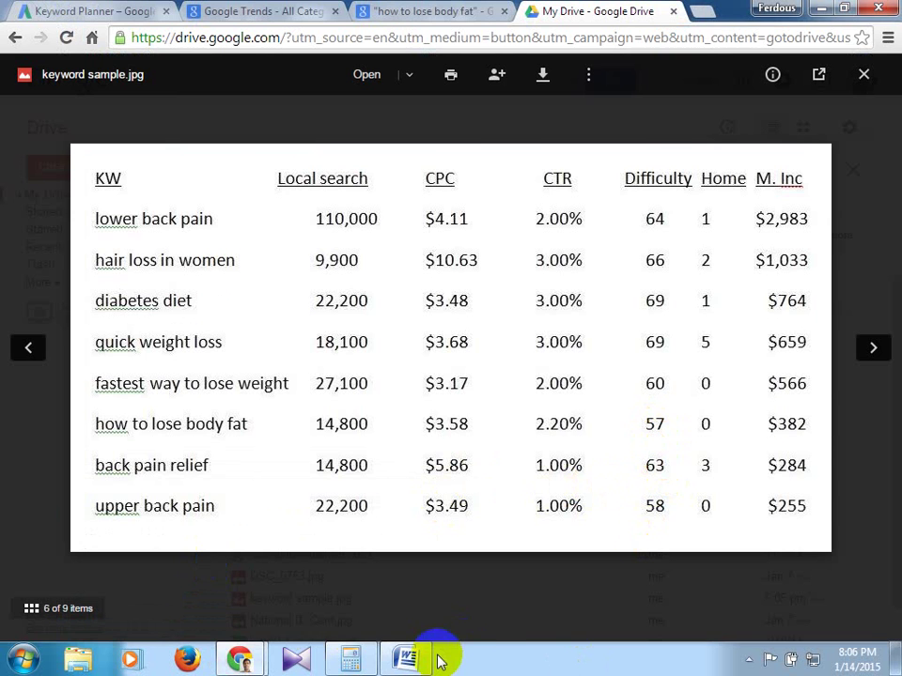
click(406, 658)
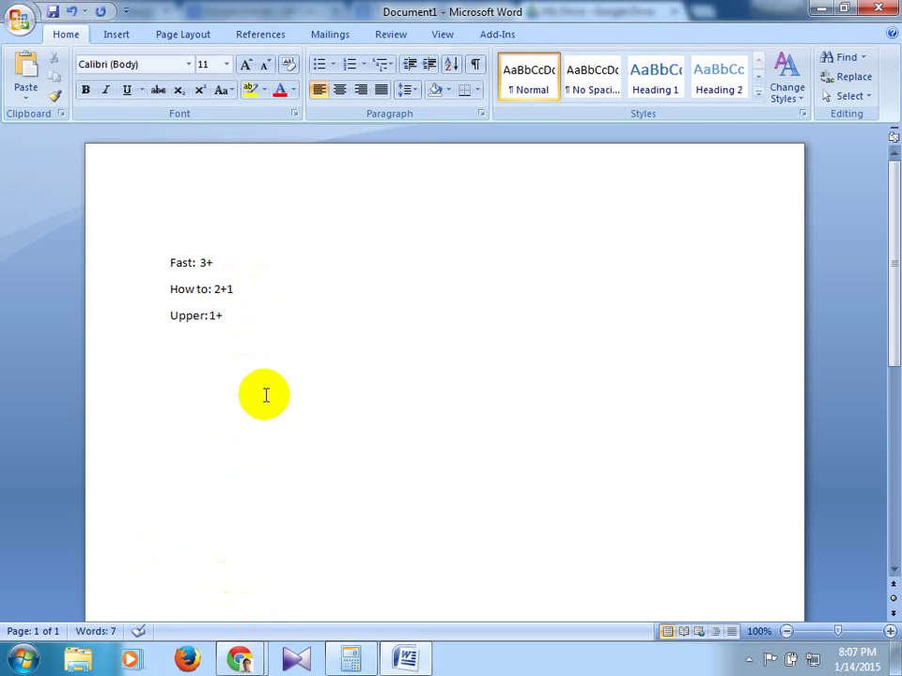
key(BackSpace)
text(3)
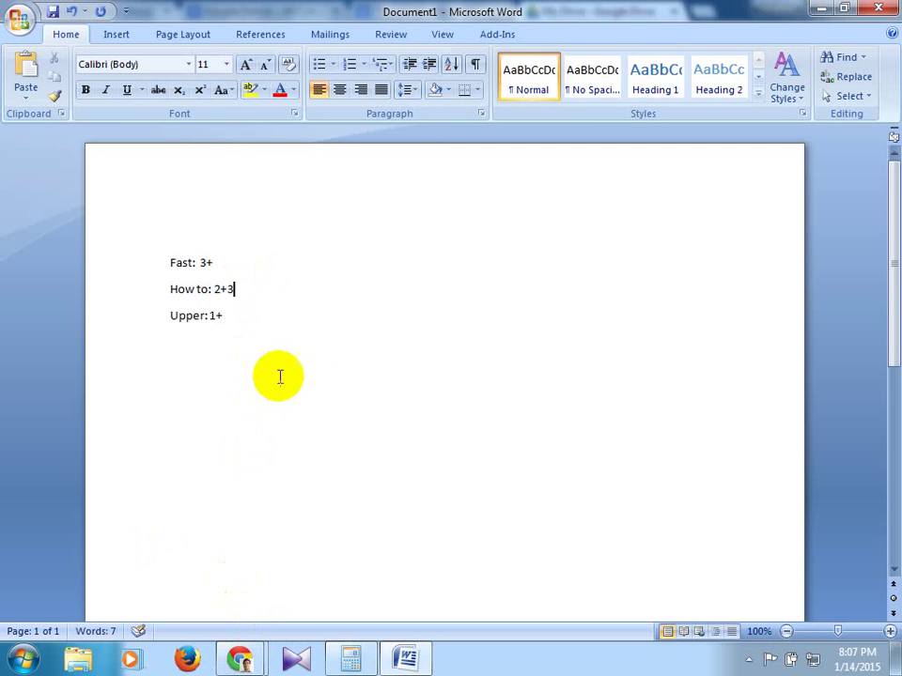
click(234, 307)
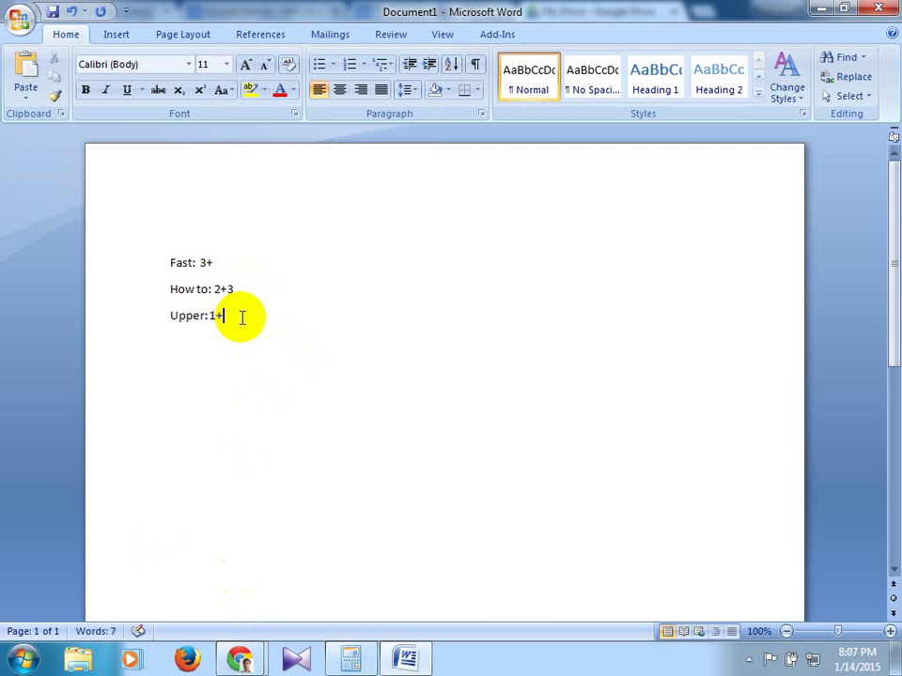
text(2)
click(231, 265)
text(1)
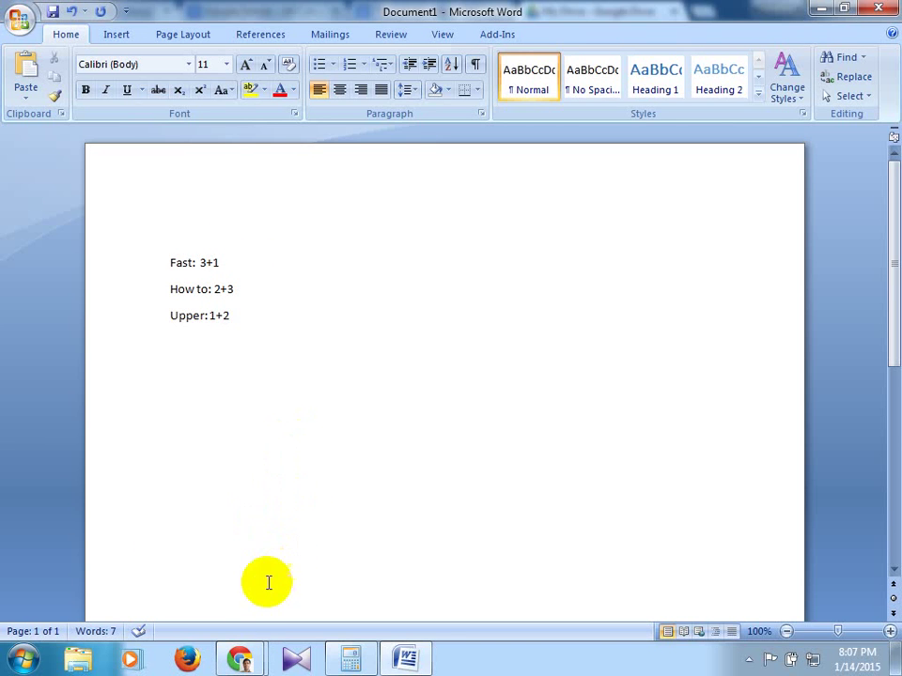
- Compare the CTR values in Chrome and append third scores in Word: +3 for How to, +2 for Fast and +1 for Upper
click(242, 660)
click(169, 587)
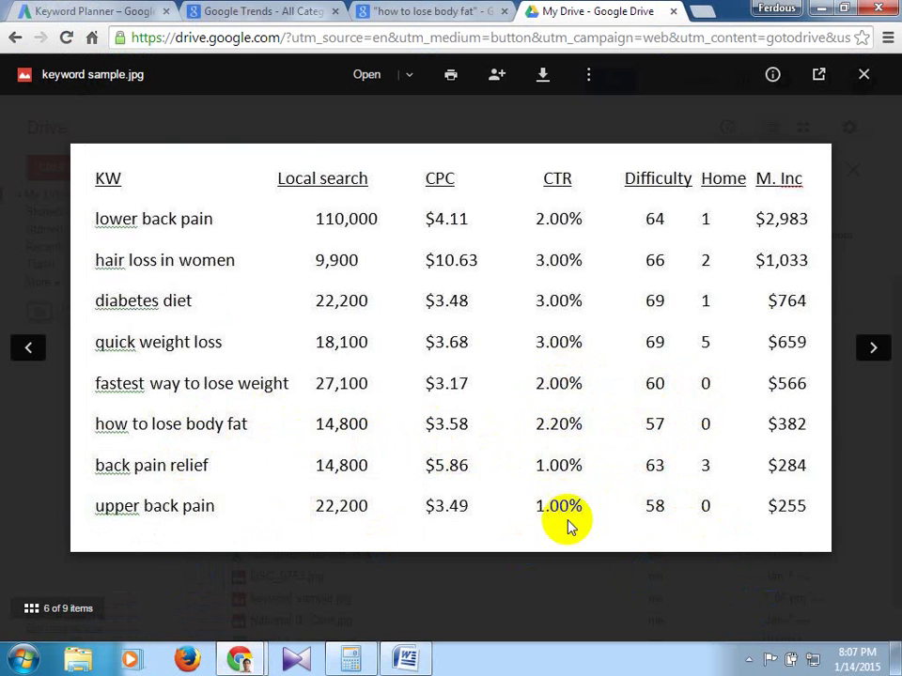
click(411, 657)
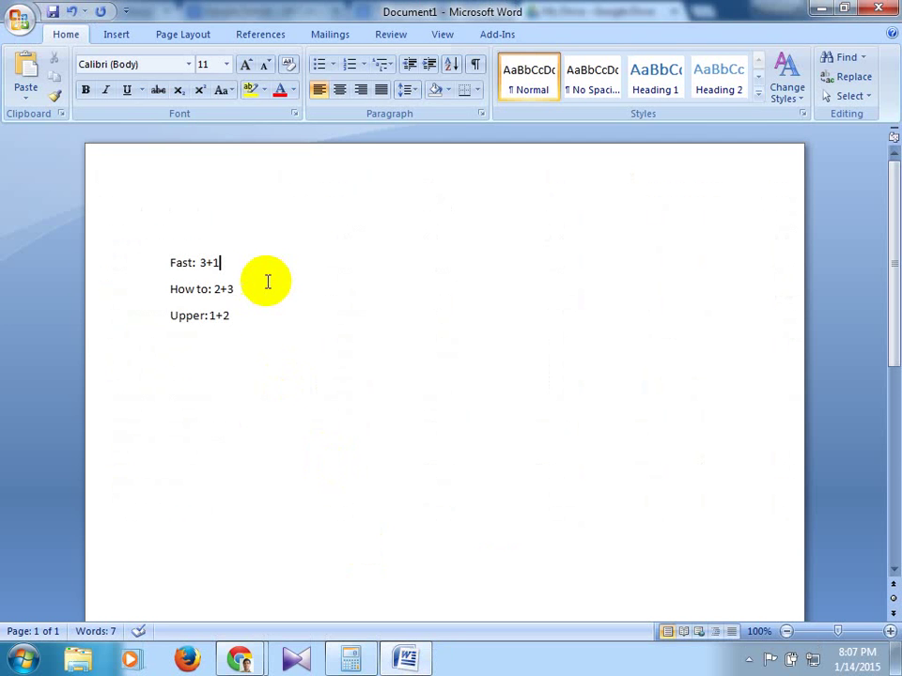
click(267, 282)
text(+3)
click(245, 263)
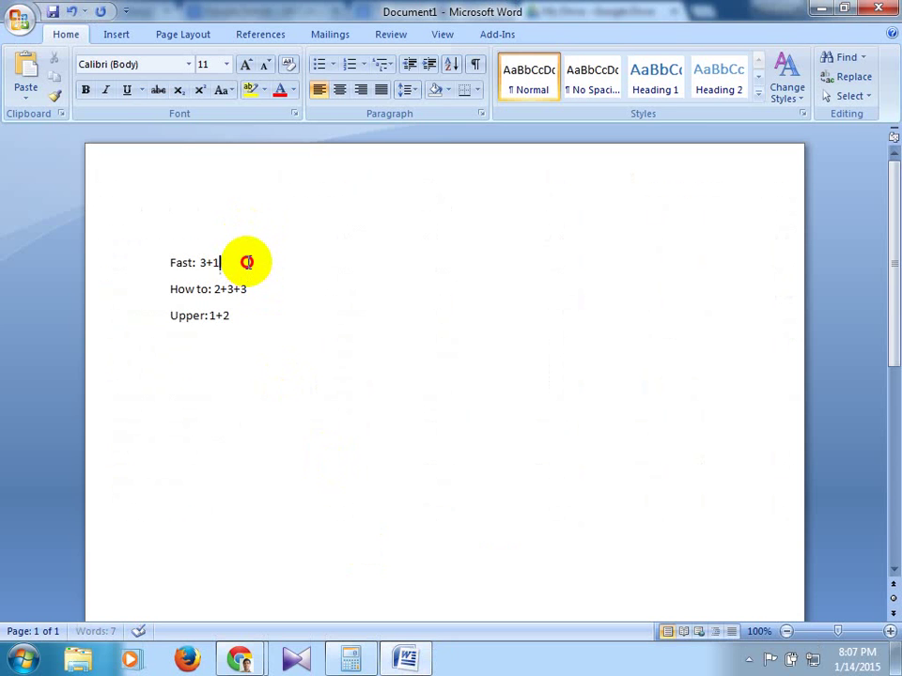
text(+2)
click(263, 316)
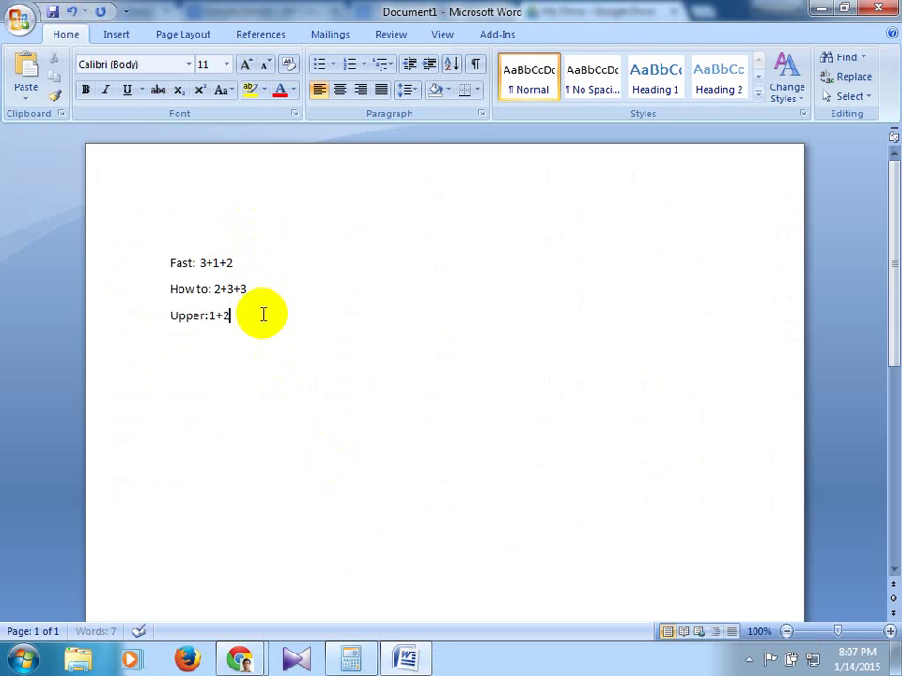
text(+1)
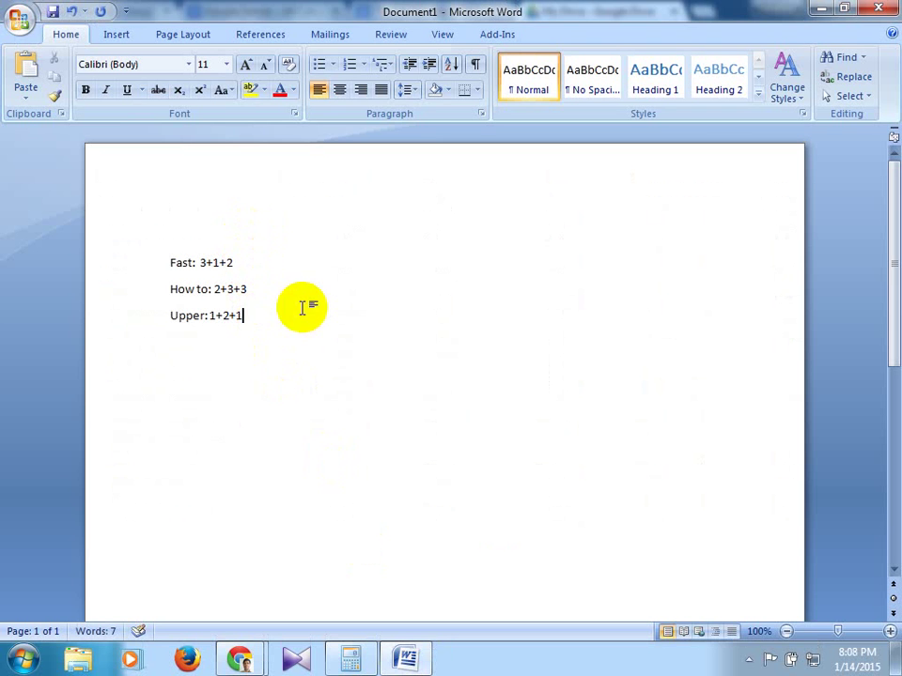
- Recheck the keyword sample table in Chrome and add an equals sign after the Fast, How to and Upper score sums in Word
click(239, 648)
click(206, 594)
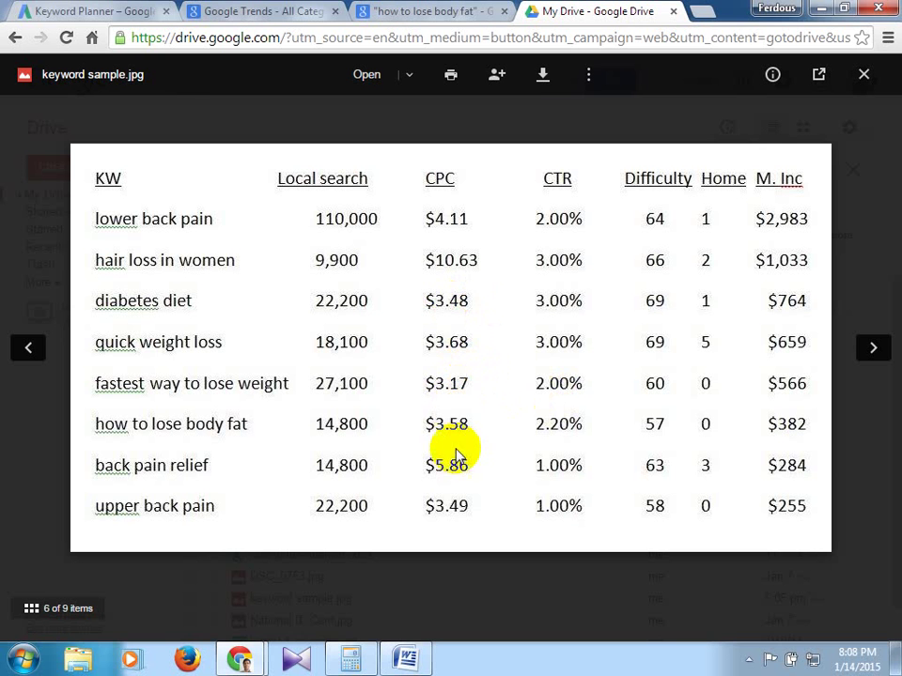
click(386, 598)
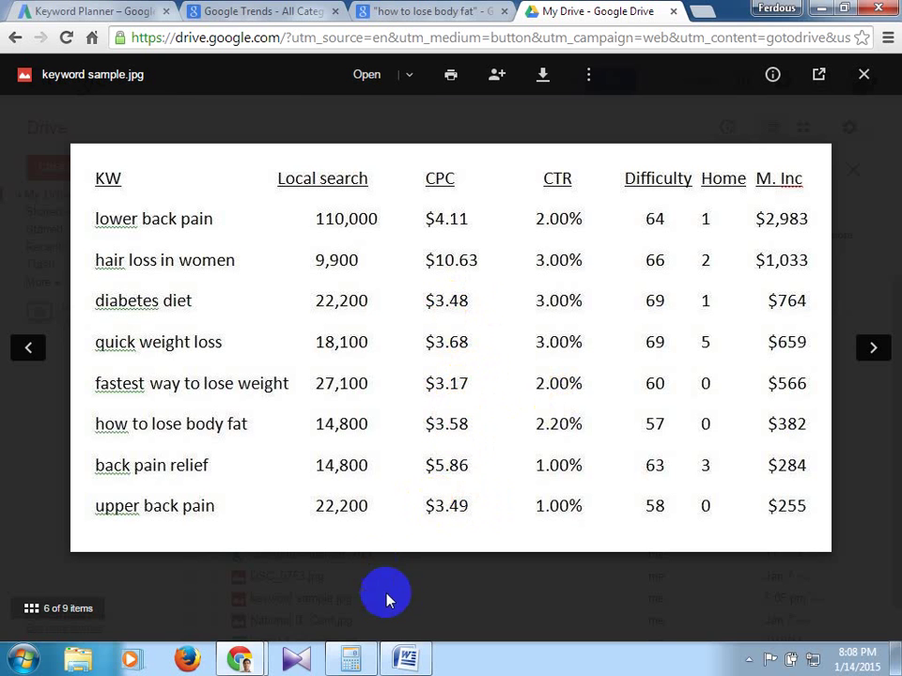
click(405, 658)
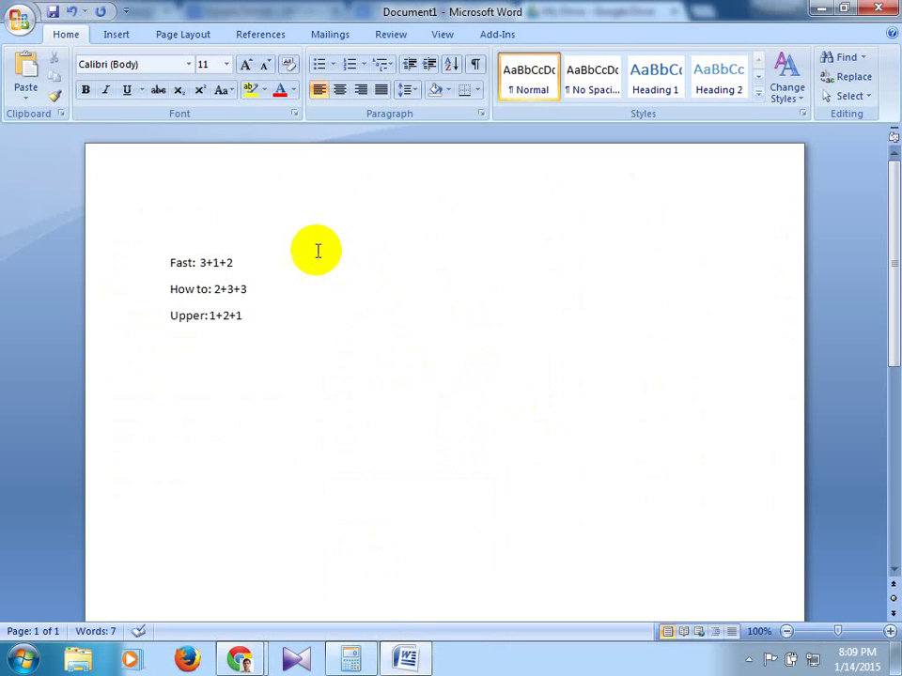
click(314, 264)
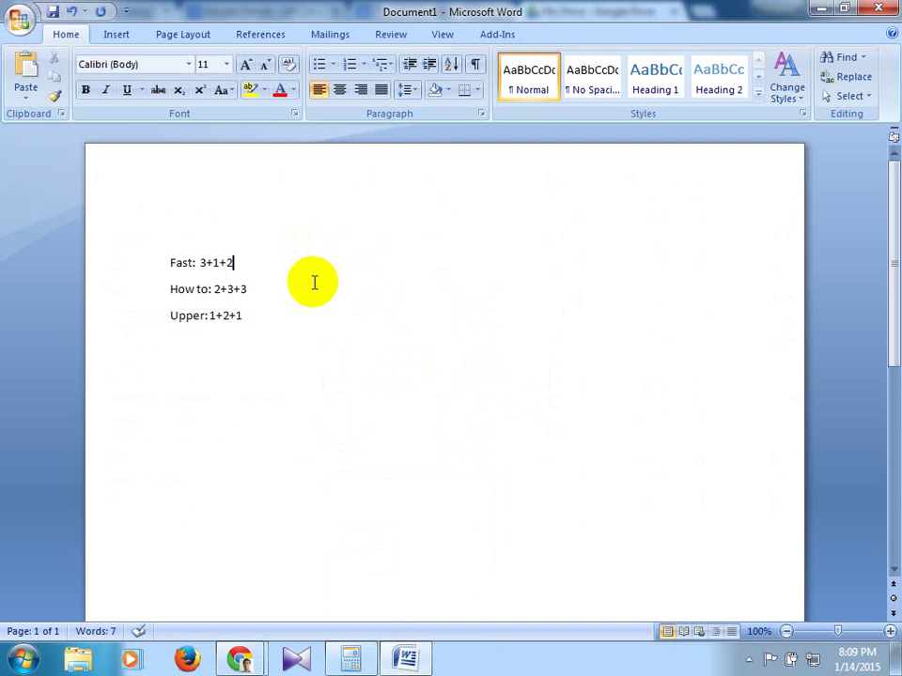
text(=)
click(326, 294)
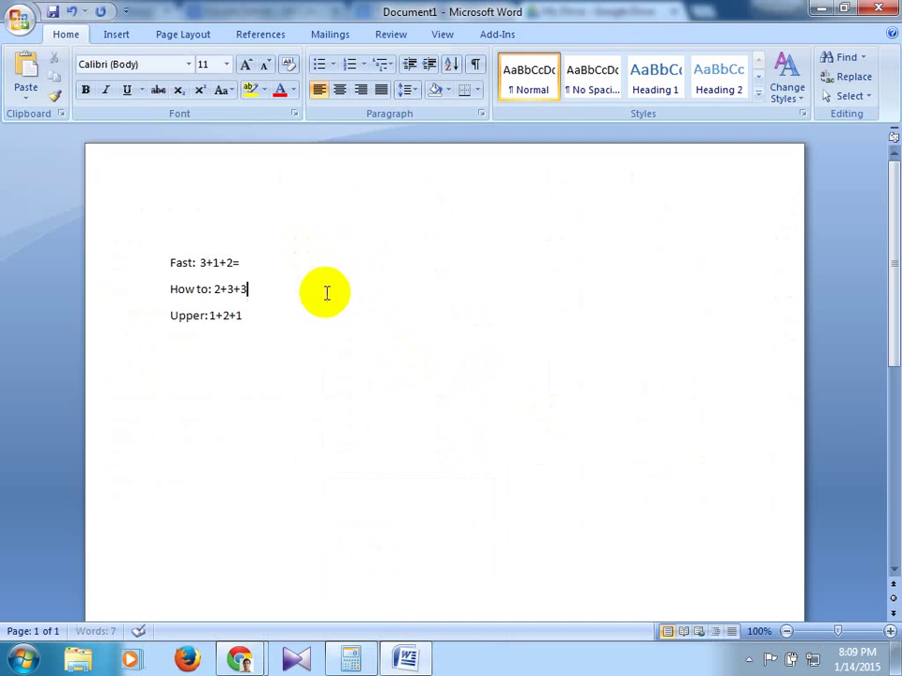
text(=)
click(279, 315)
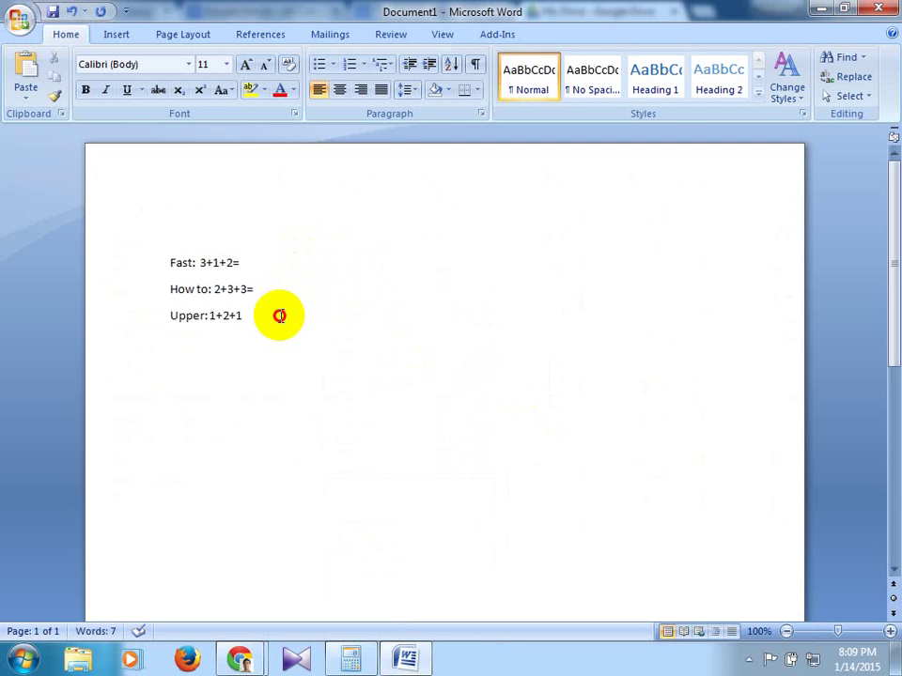
text(=)
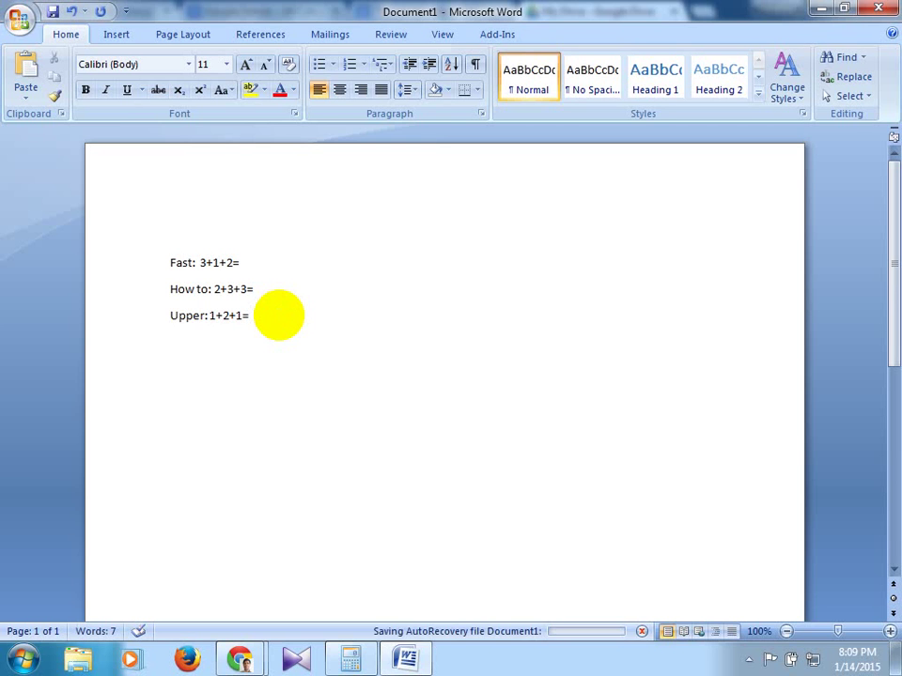
- Enter the score totals after the equals signs: 6 for Fast, 8 for How to and 4 for Upper
click(290, 261)
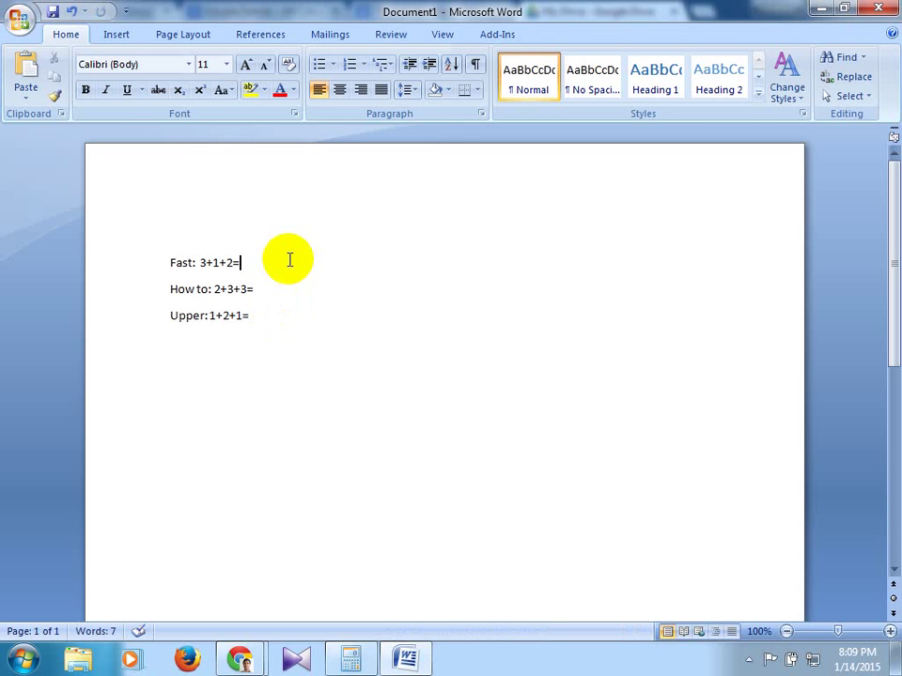
text(6)
click(277, 282)
text(8)
click(285, 317)
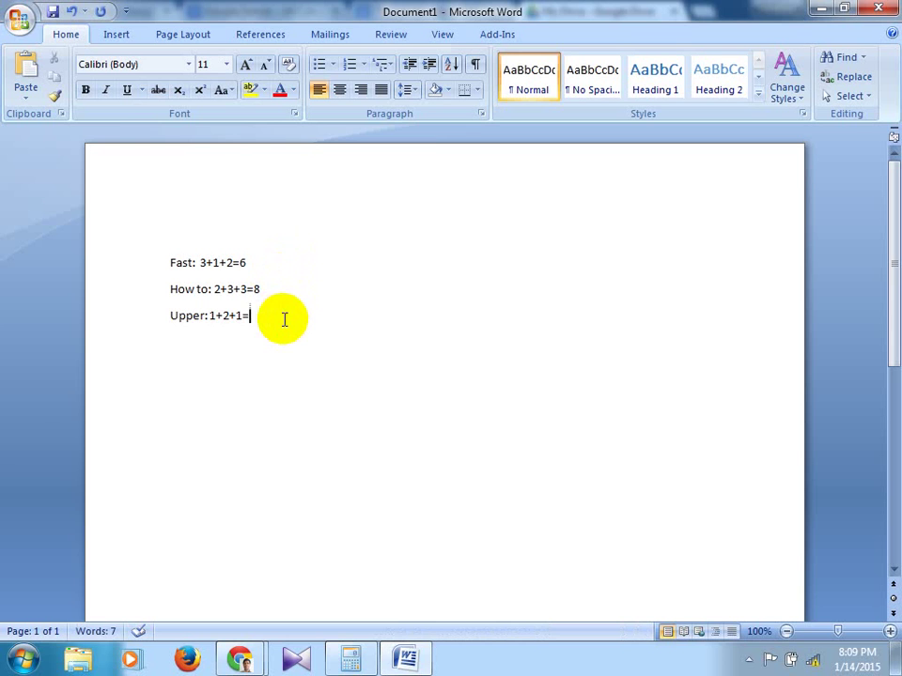
text(4)
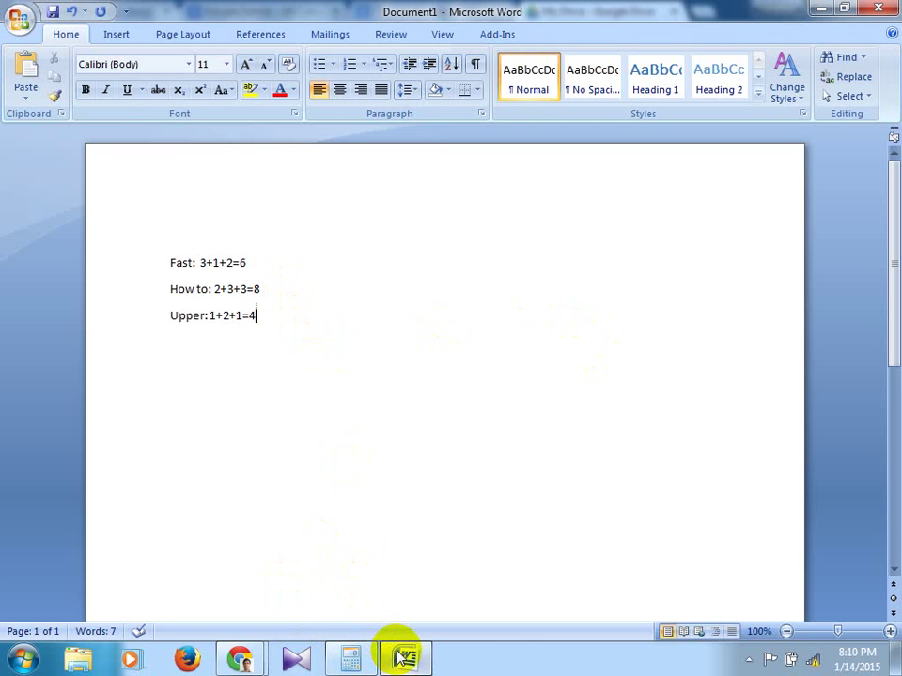
- Compare the keyword sample table in Chrome with the score totals in Word
click(246, 661)
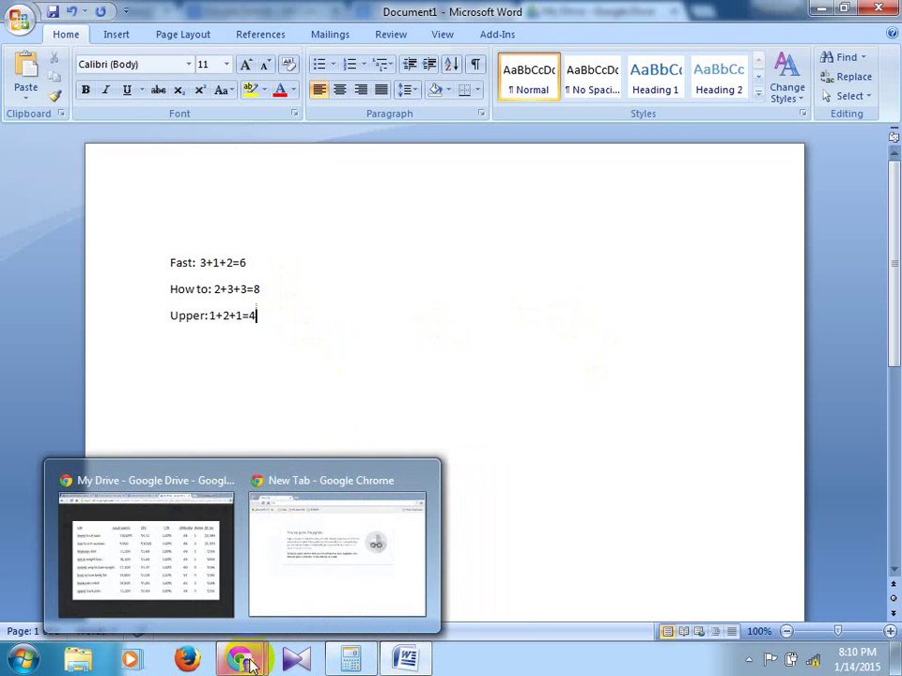
click(183, 565)
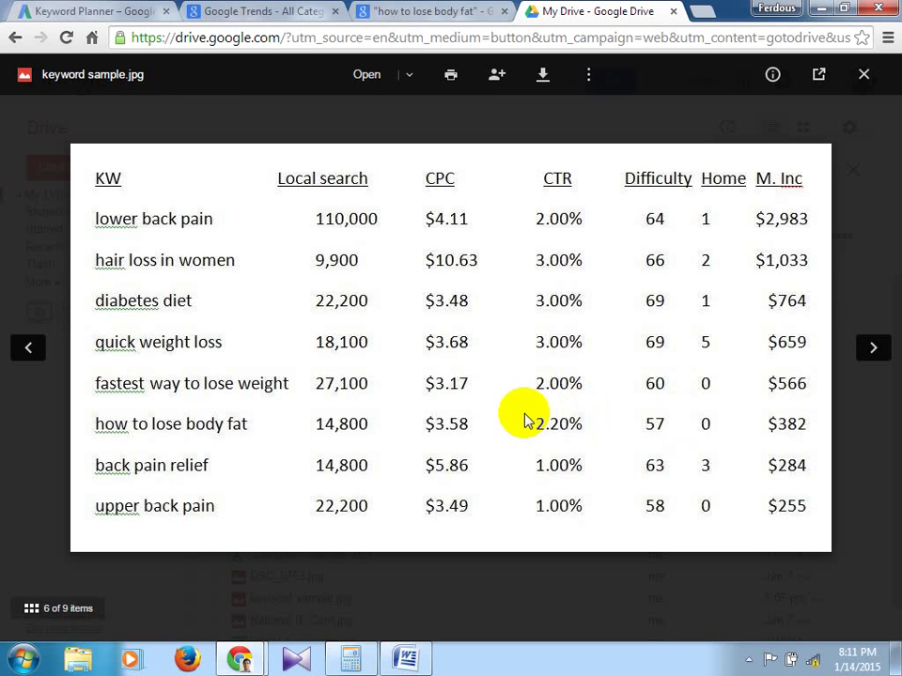
click(407, 657)
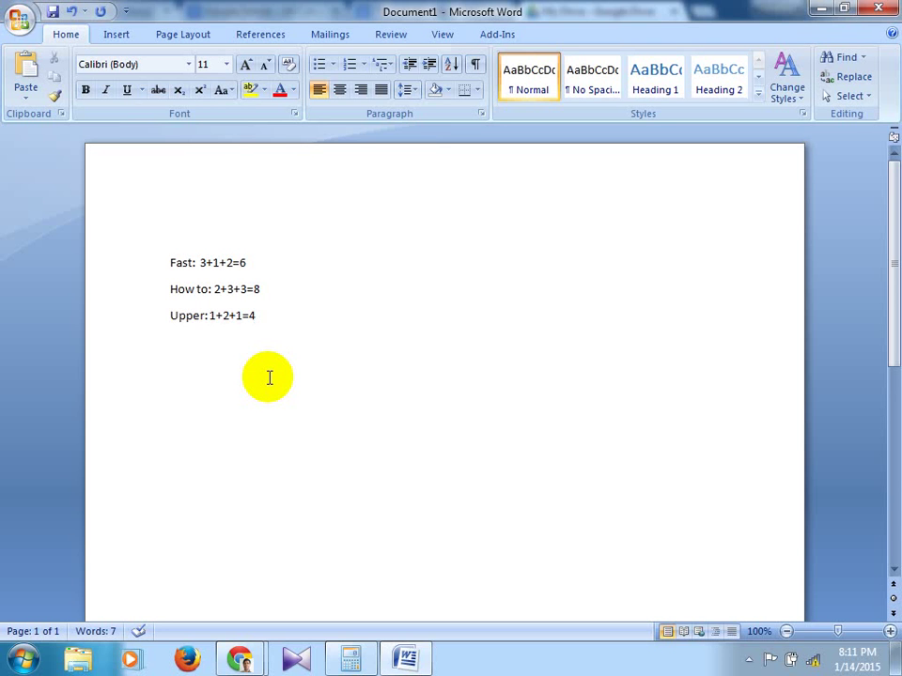
click(349, 659)
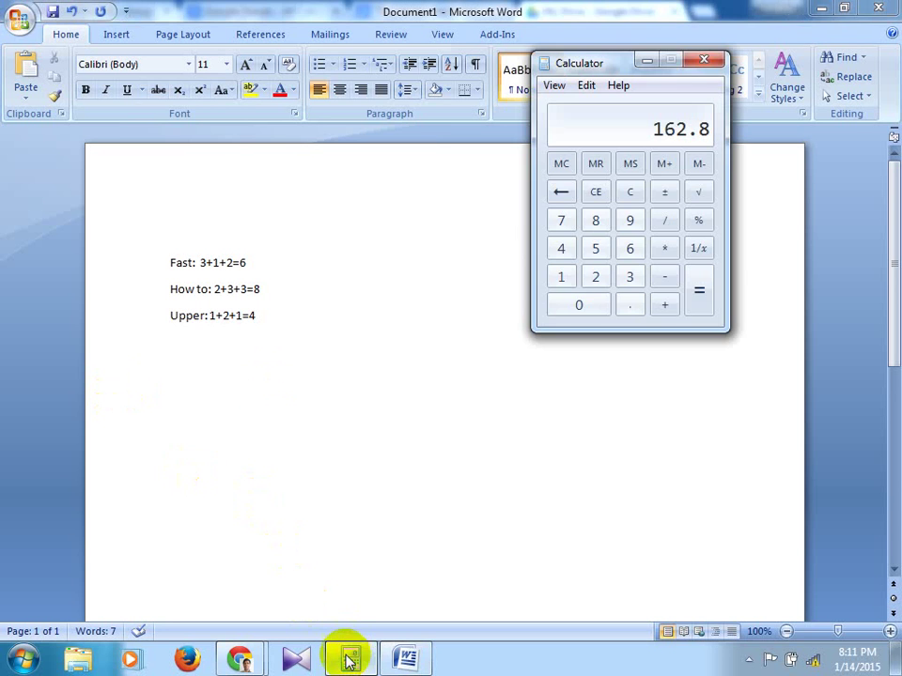
click(404, 659)
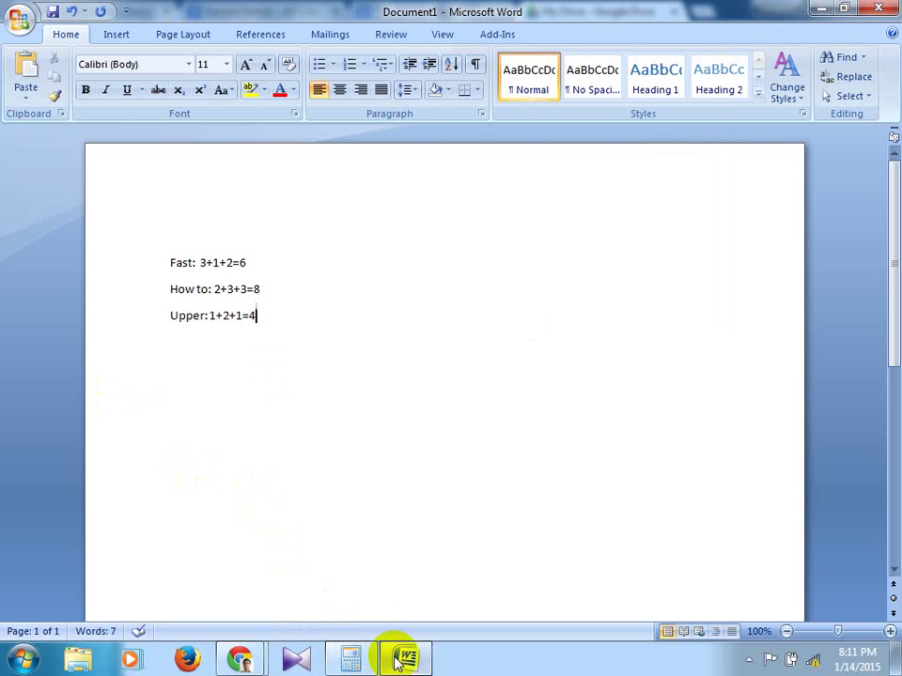
click(239, 659)
click(155, 594)
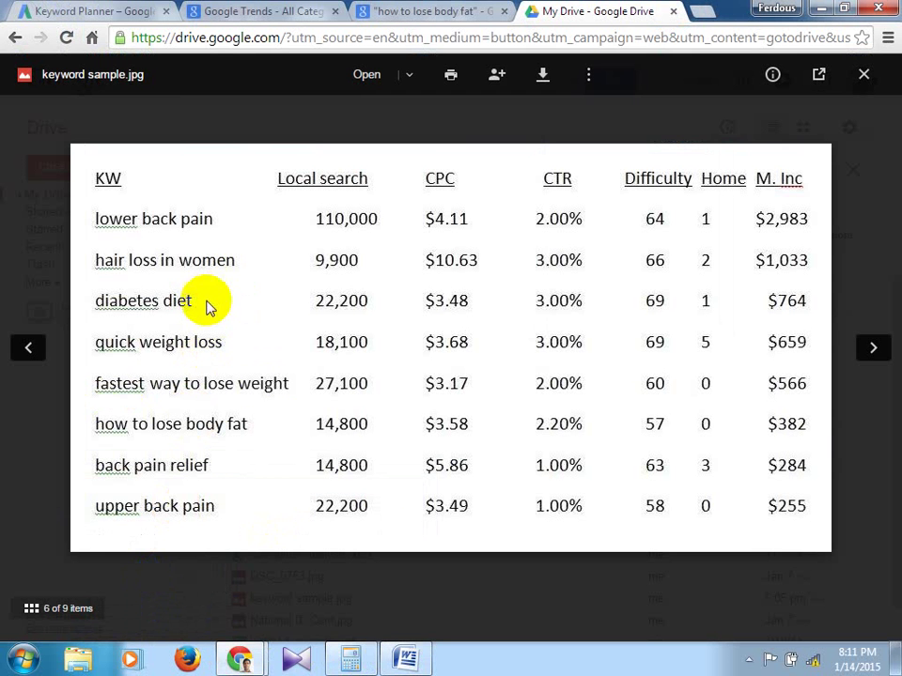
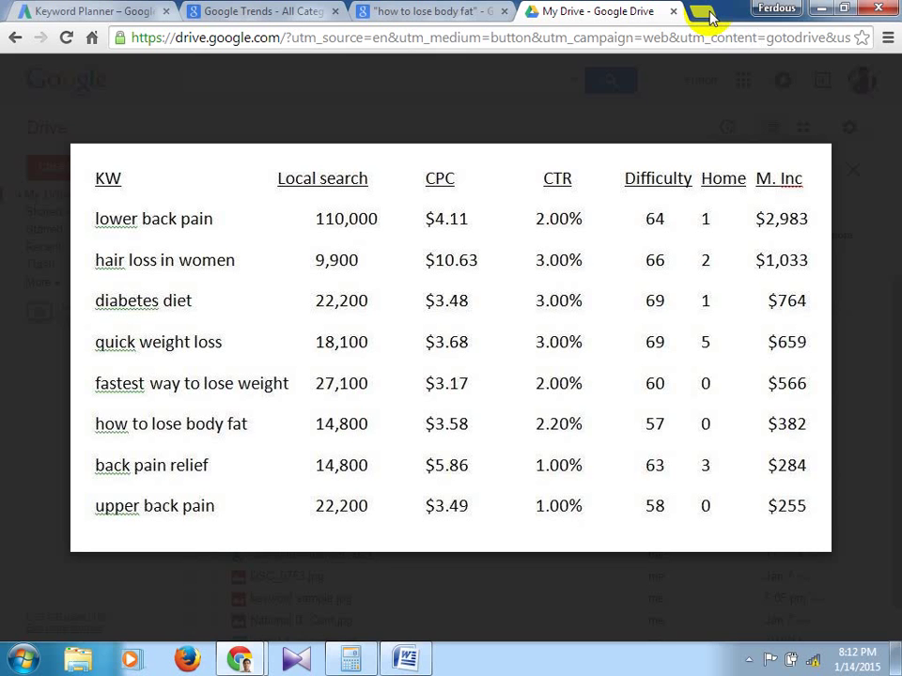
mouse_move(472, 214)
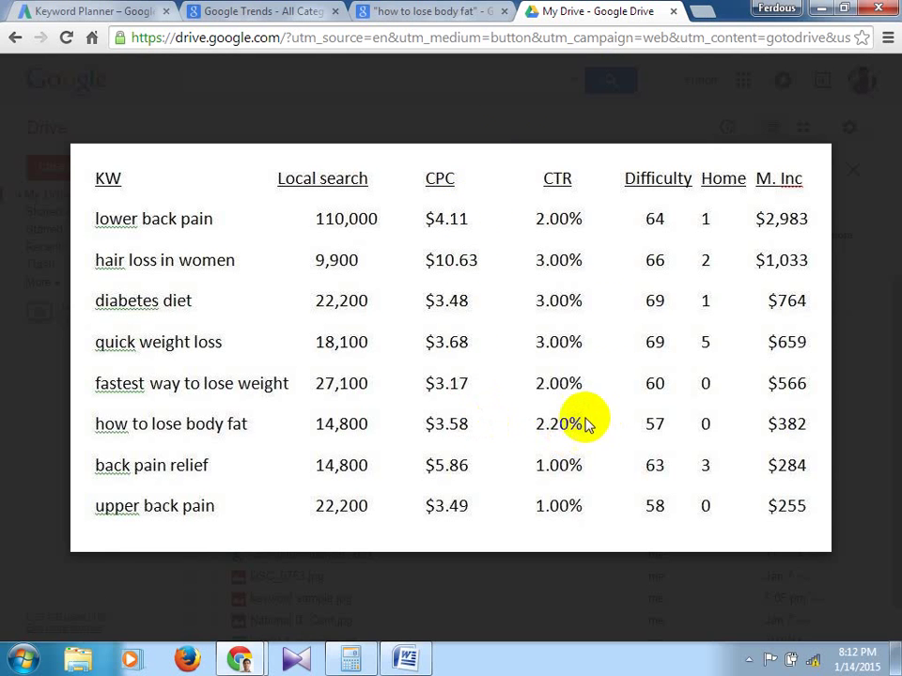
click(700, 11)
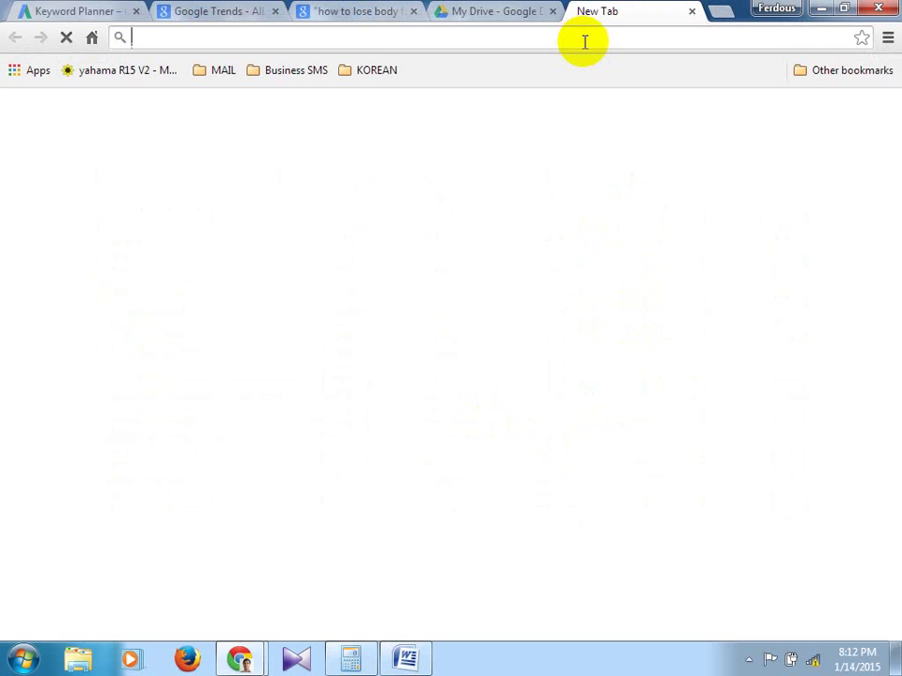
text(ebay)
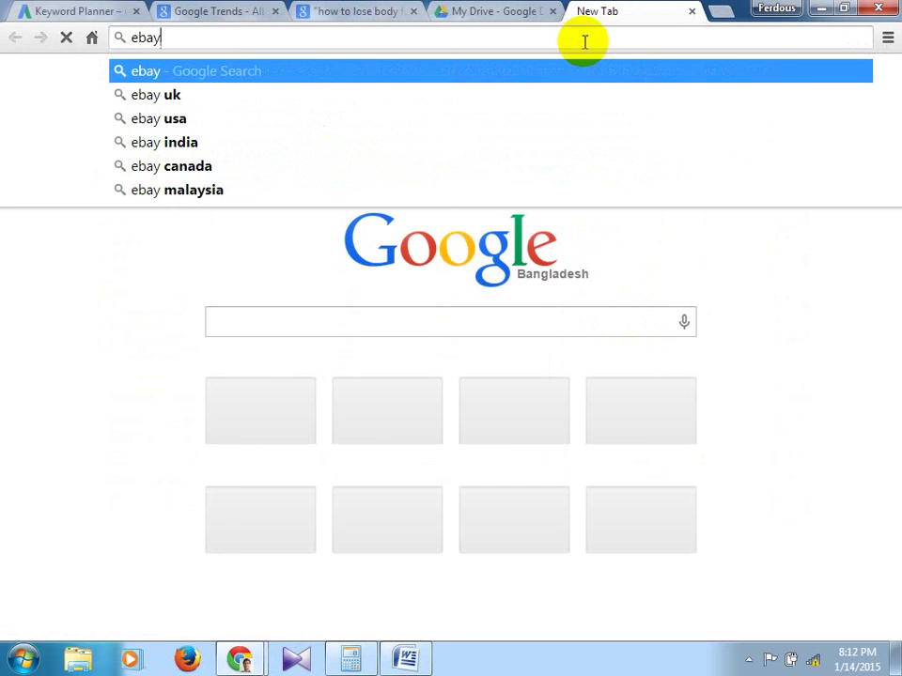
key(Return)
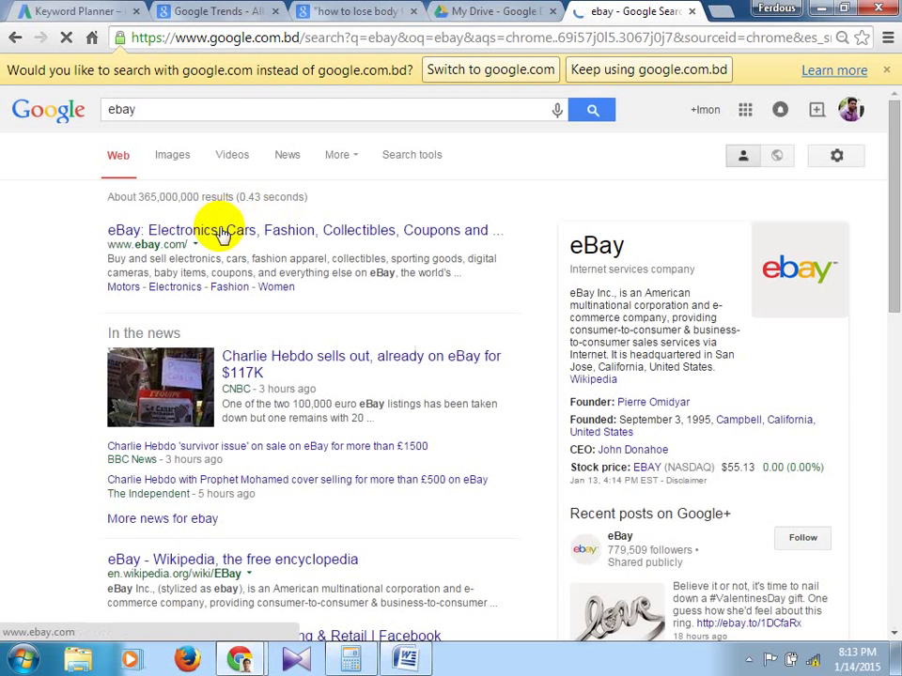
click(222, 238)
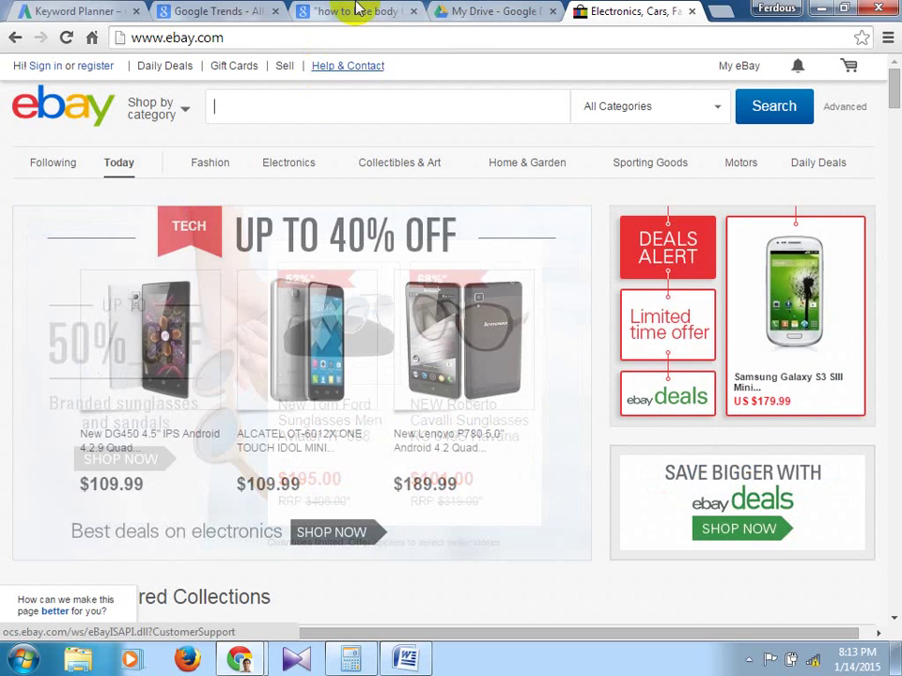
- Search eBay for "camera" and switch to the related search "spy camera"
mouse_move(294, 167)
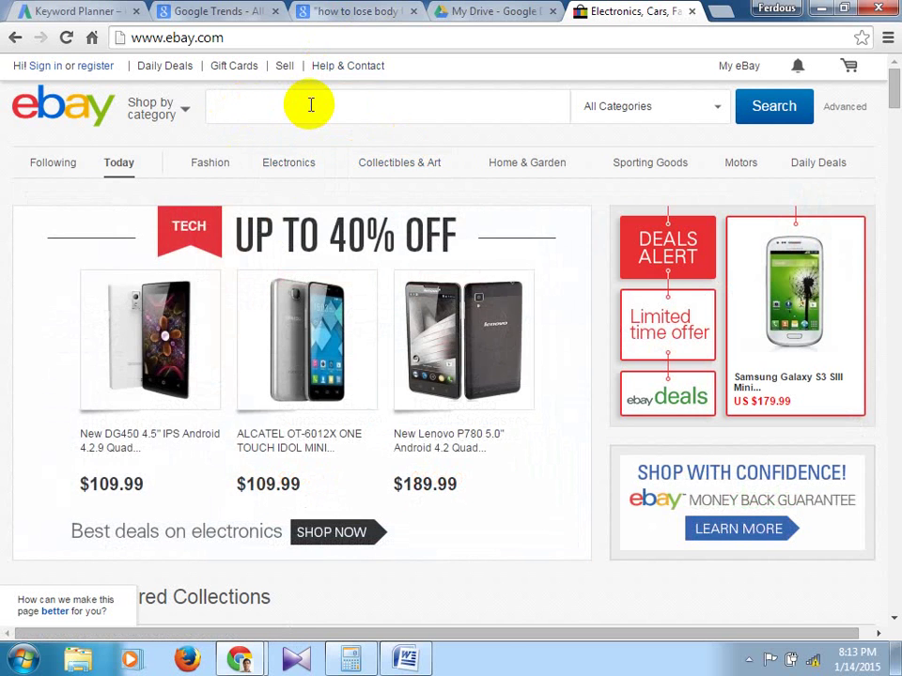
click(310, 105)
text(cam)
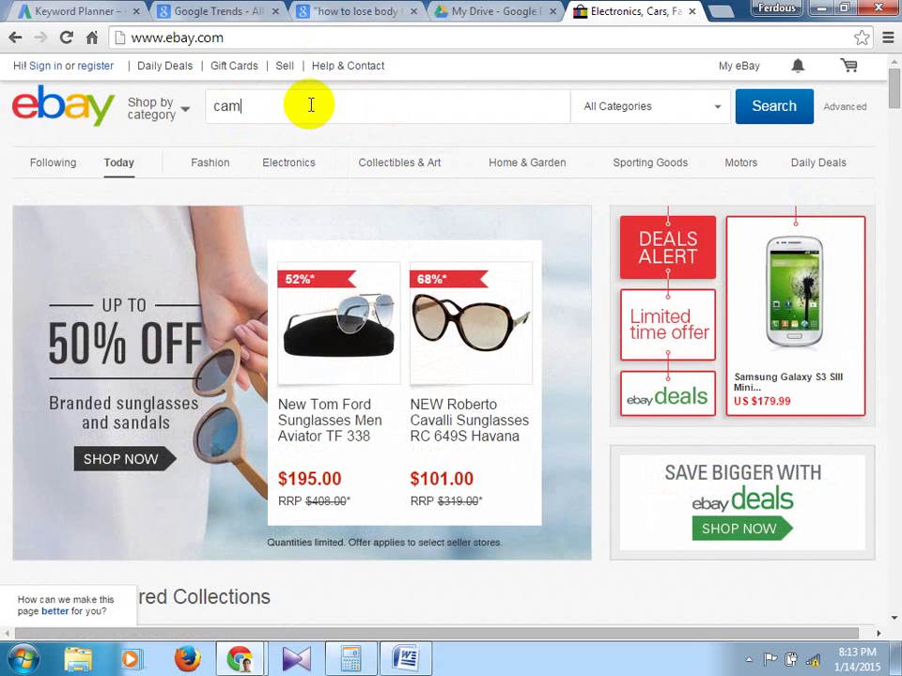
text(era)
key(Return)
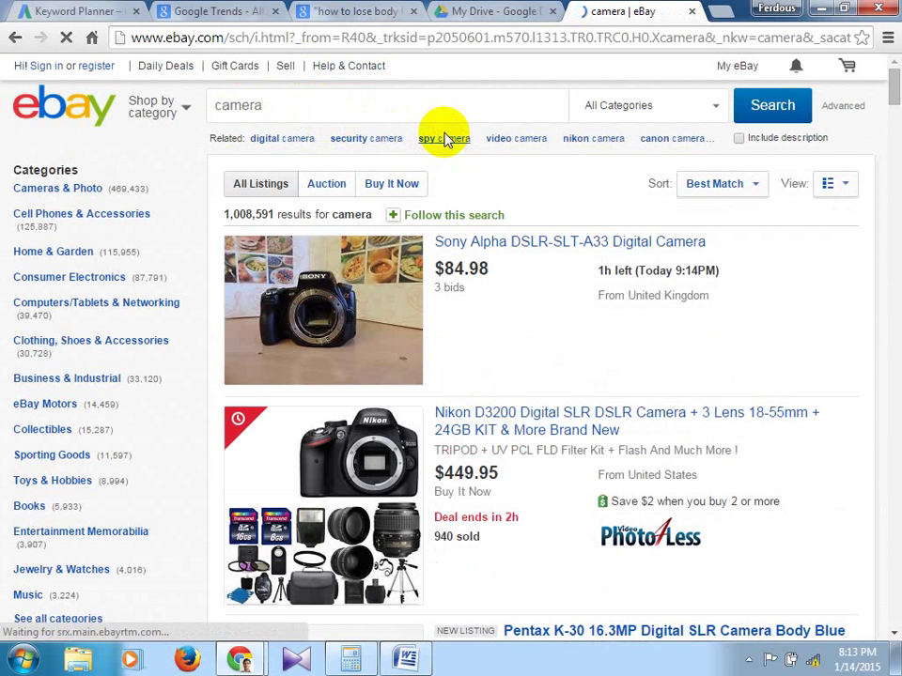
click(447, 138)
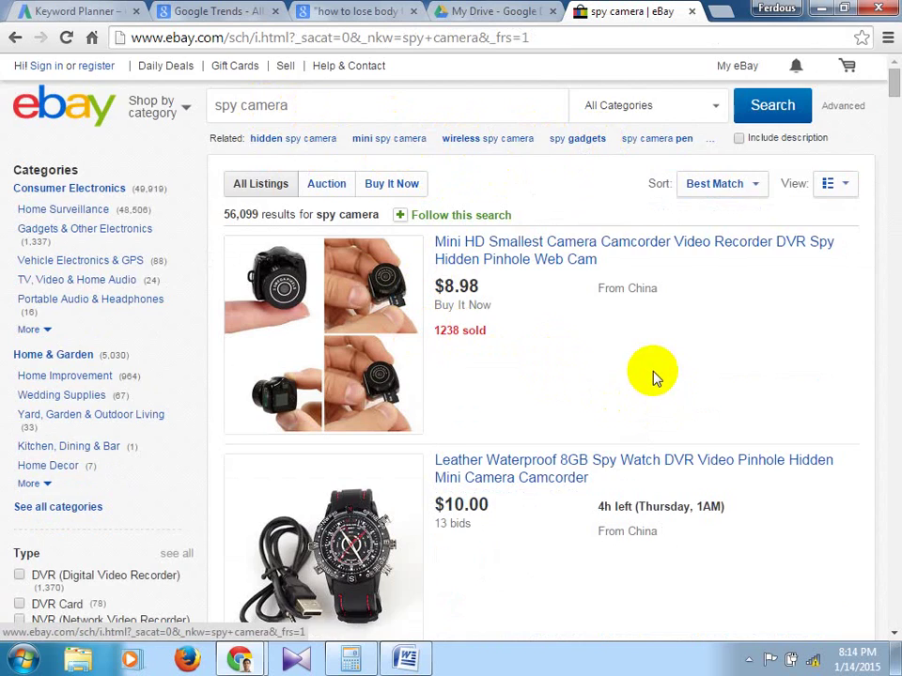
- Browse the spy camera results and open the Mini HD Smallest Camera Camcorder Video Recorder DVR Spy Hidden Pinhole Web Cam listing
scroll(655, 402, down, 3)
scroll(777, 387, down, 5)
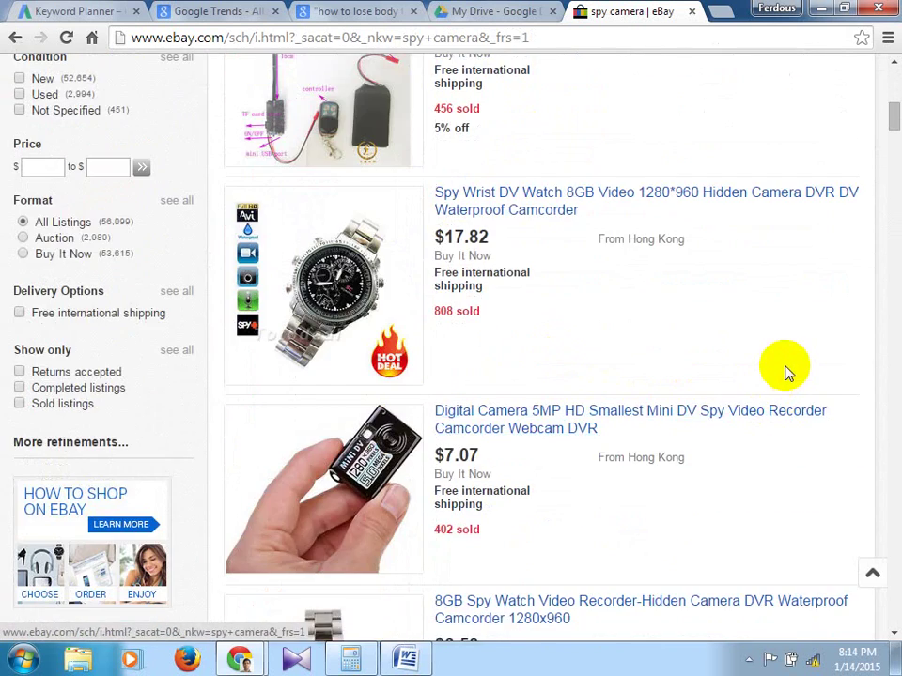
scroll(770, 348, up, 4)
scroll(650, 266, up, 2)
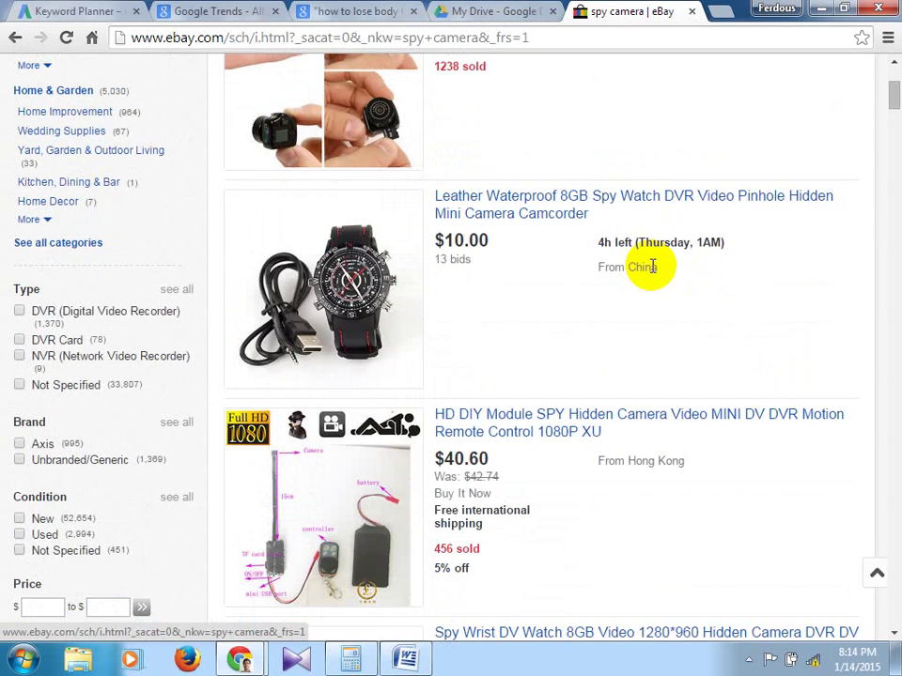
scroll(653, 266, up, 1)
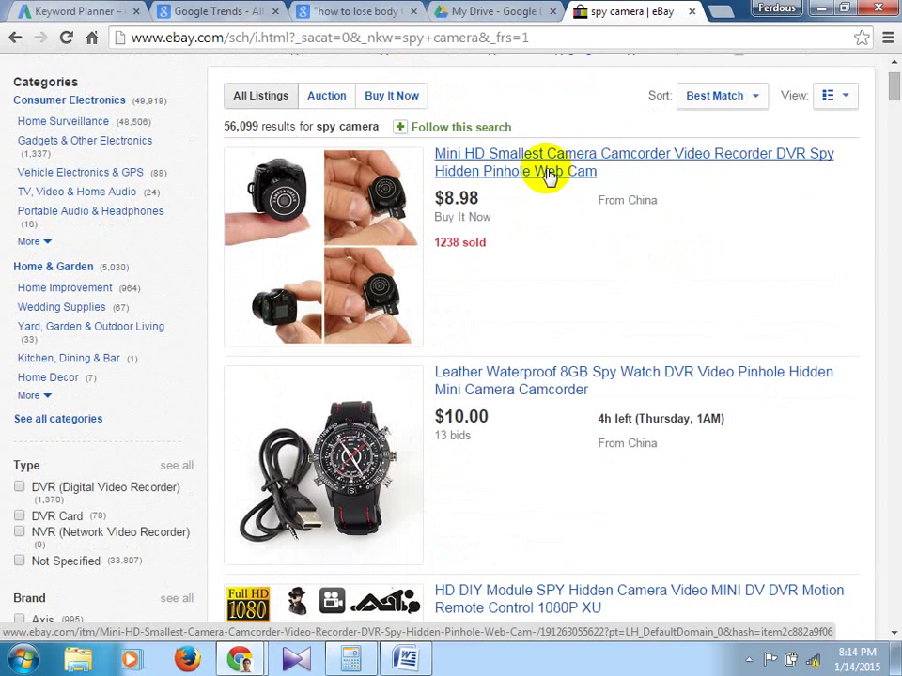
click(546, 174)
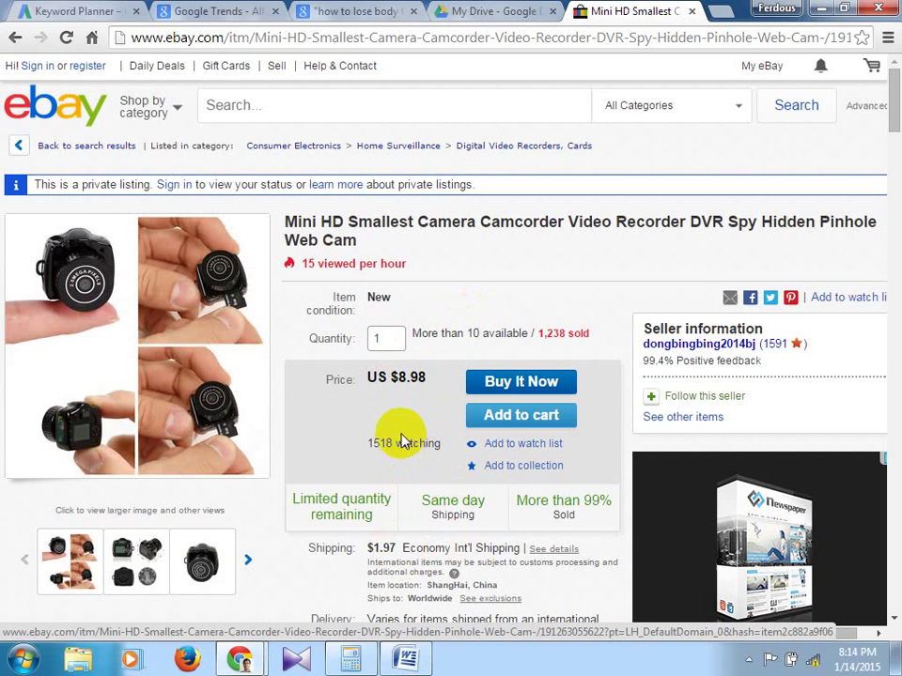
- Examine the listing's title, highlighting its opening words, review its shipping and returns details, and look at Keyword Planner before returning to the listing
click(284, 215)
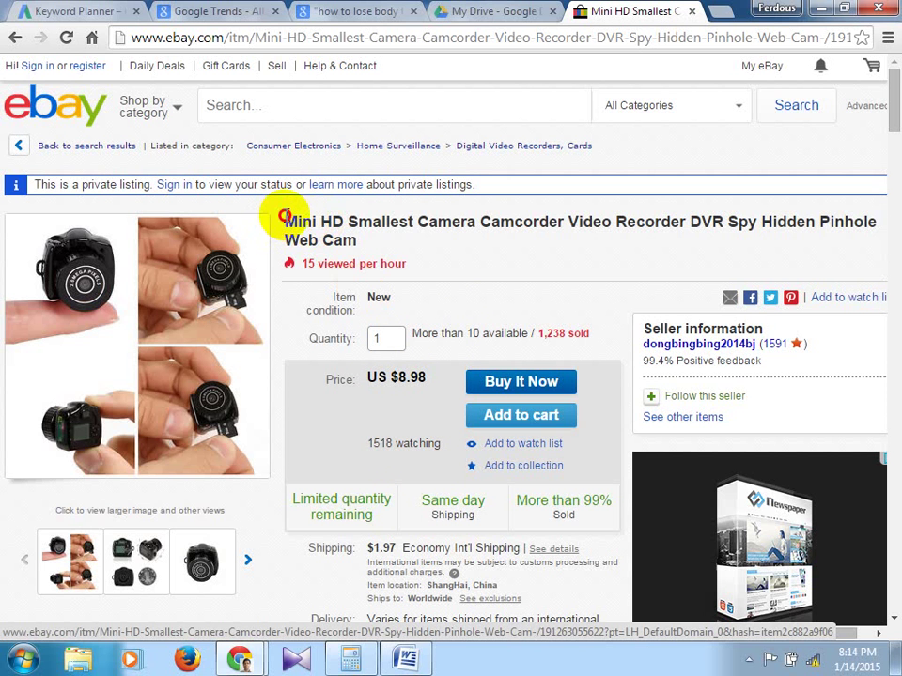
drag(284, 215, 474, 224)
drag(475, 223, 648, 214)
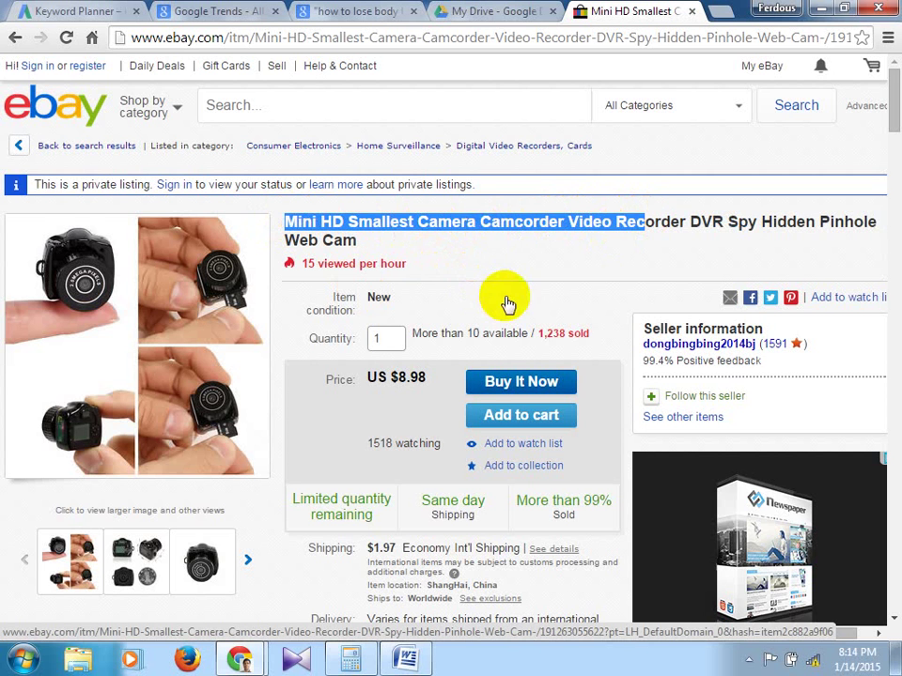
scroll(557, 375, down, 2)
scroll(573, 376, down, 2)
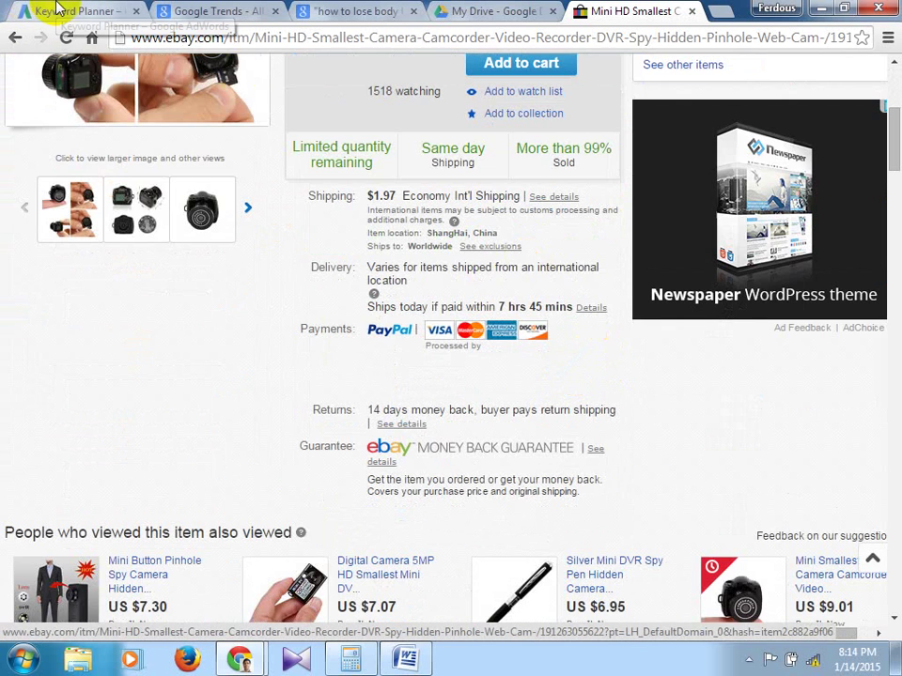
click(60, 11)
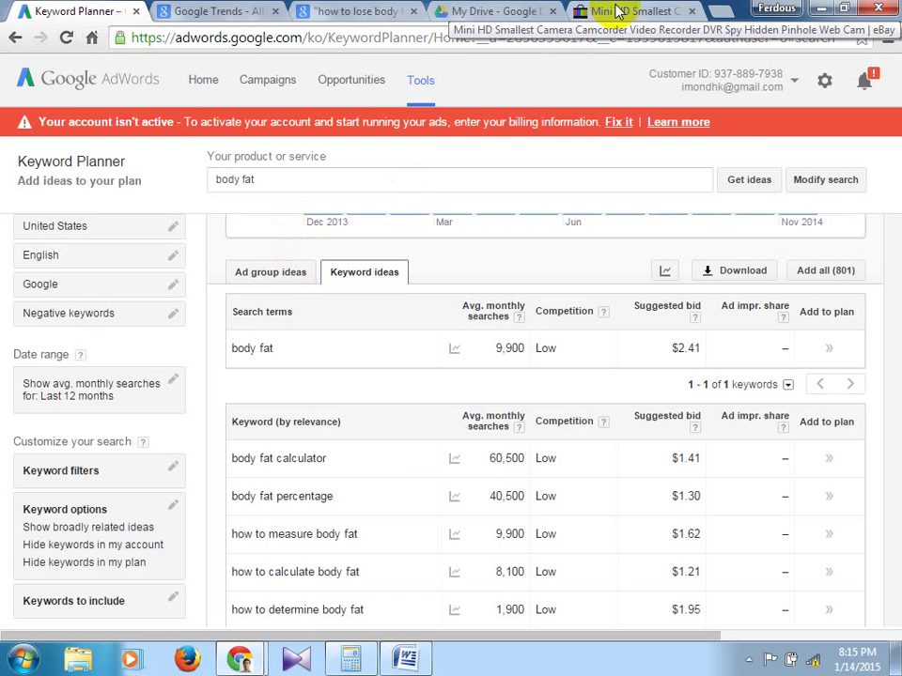
click(646, 11)
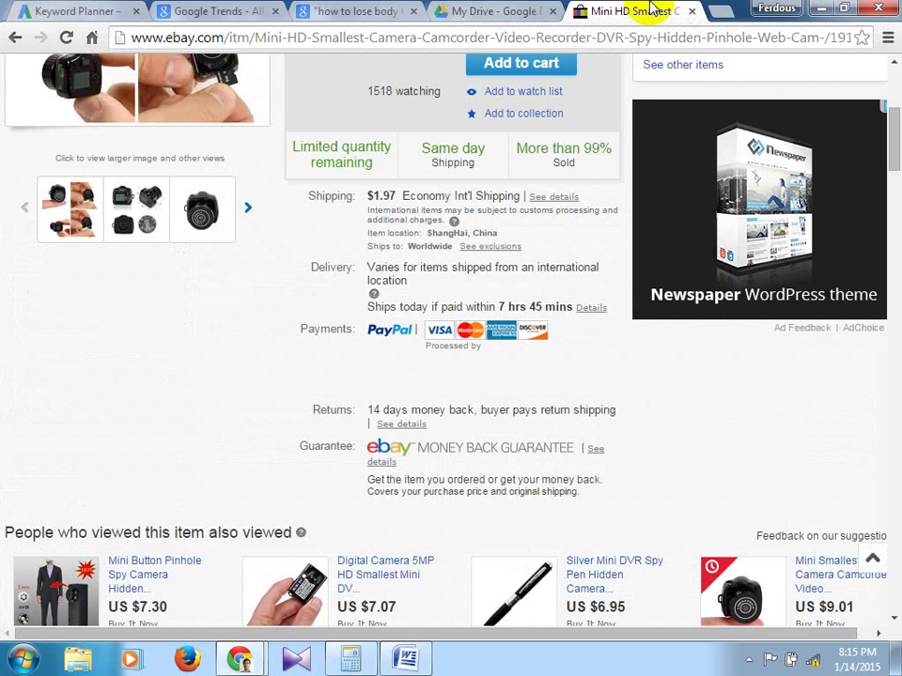
- Review the camera listing's title, sales and shipping details, and return to the keyword sample.jpg table in Google Drive
scroll(606, 328, up, 5)
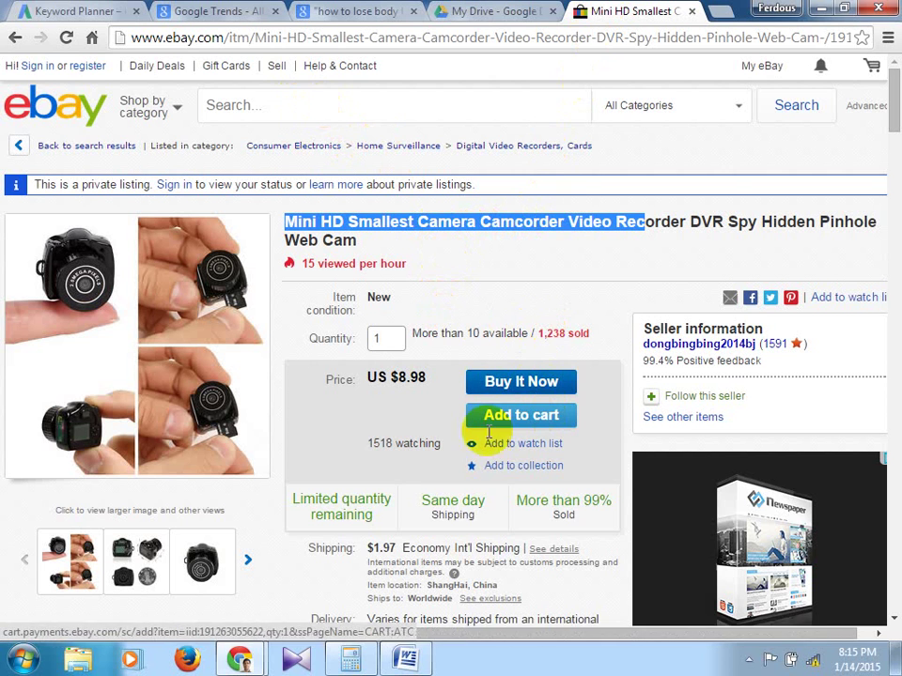
scroll(493, 433, down, 1)
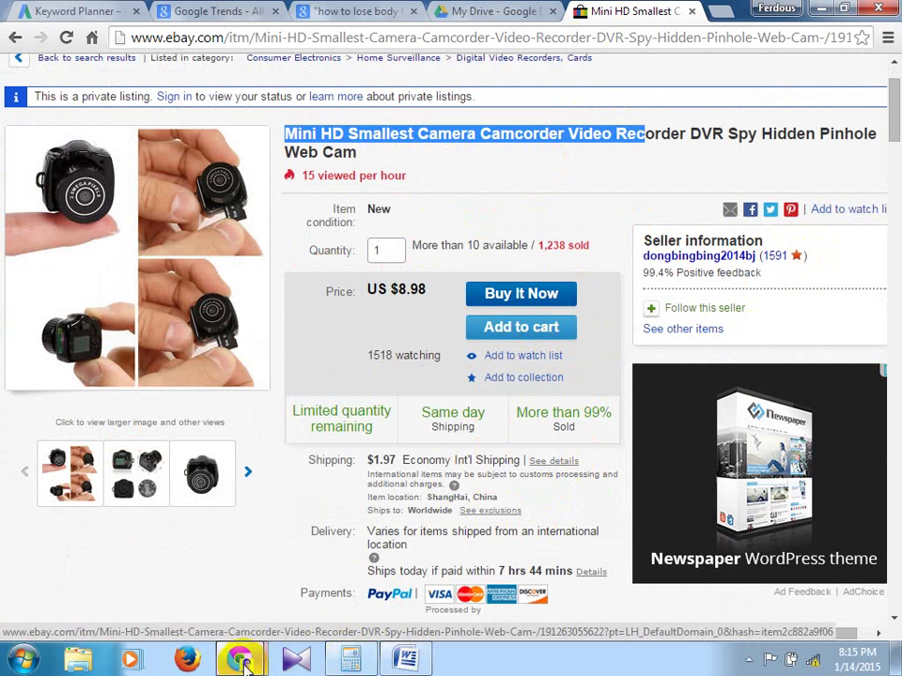
mouse_move(240, 657)
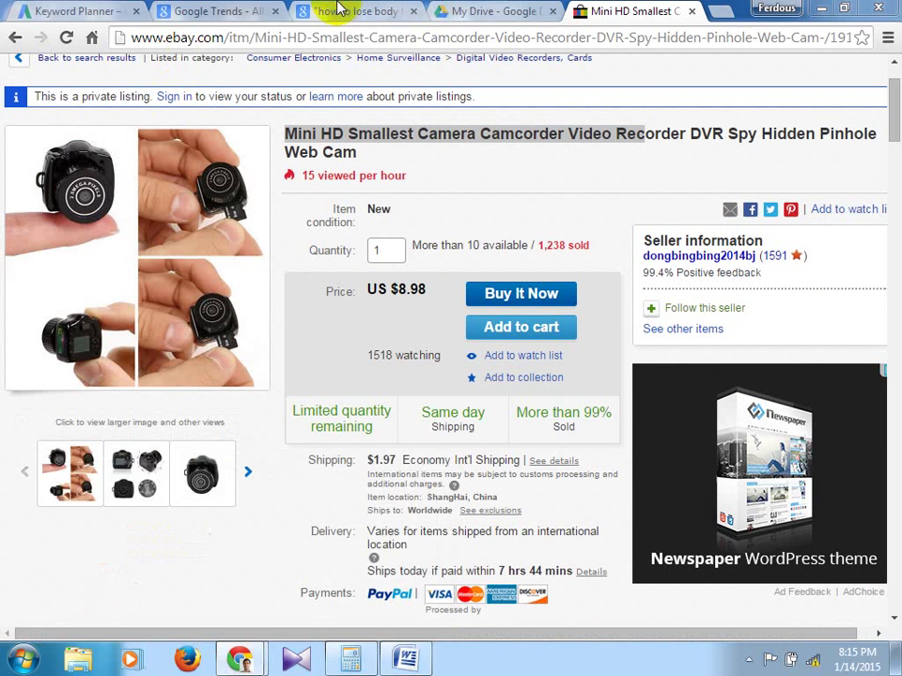
click(368, 10)
click(240, 13)
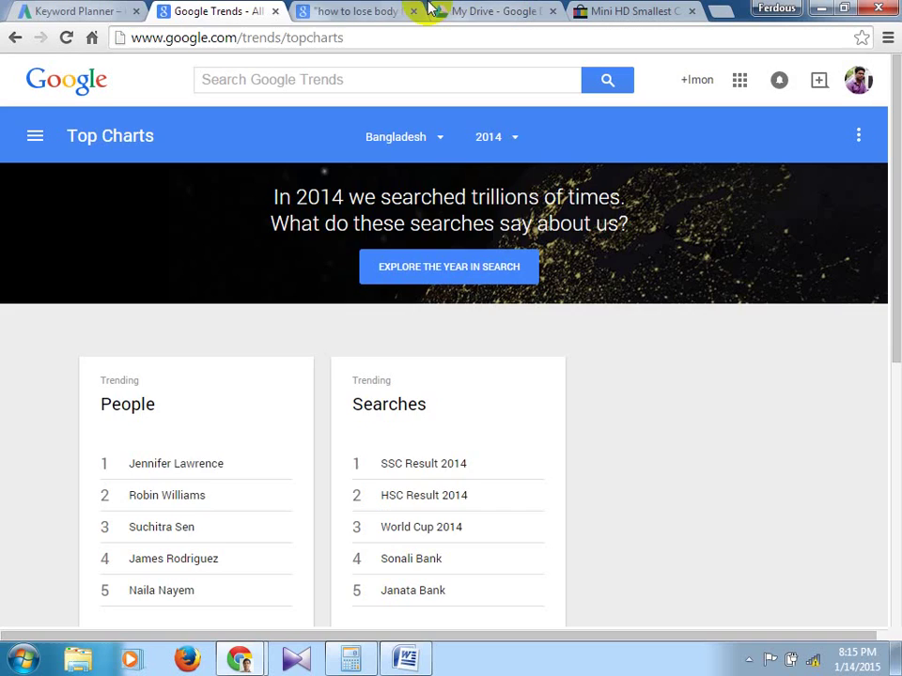
click(498, 11)
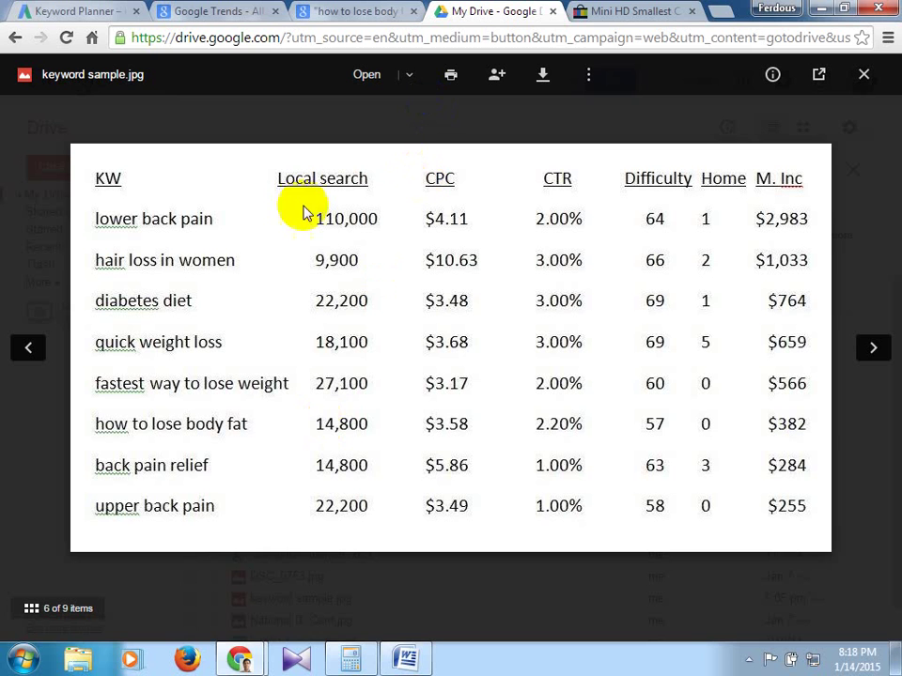
- Clear the desktop by minimizing the maximized windows and closing Calculator and the incognito browser window, and show the hidden notification icons
click(821, 8)
click(821, 9)
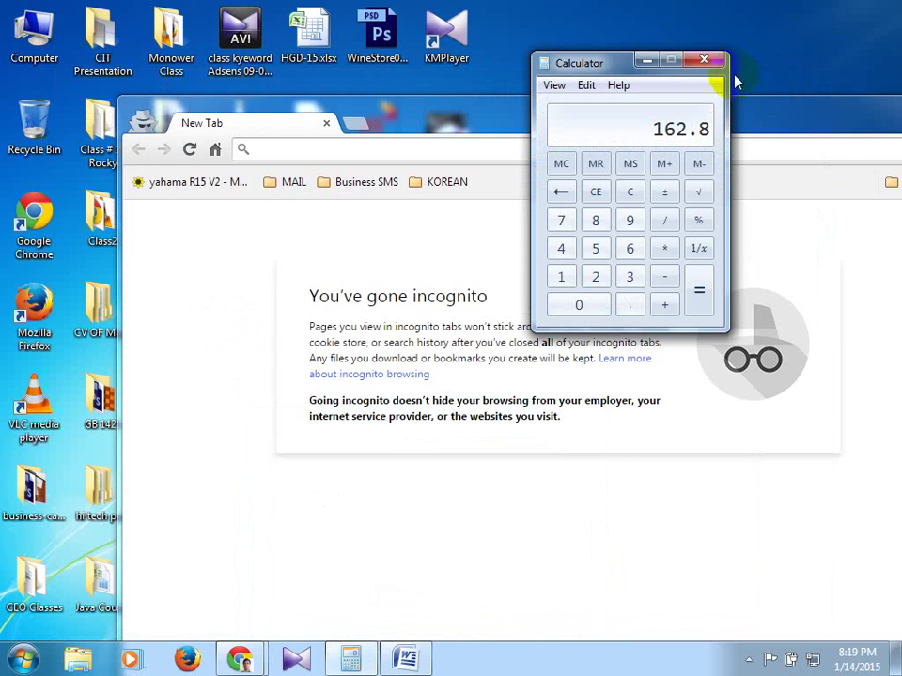
click(711, 63)
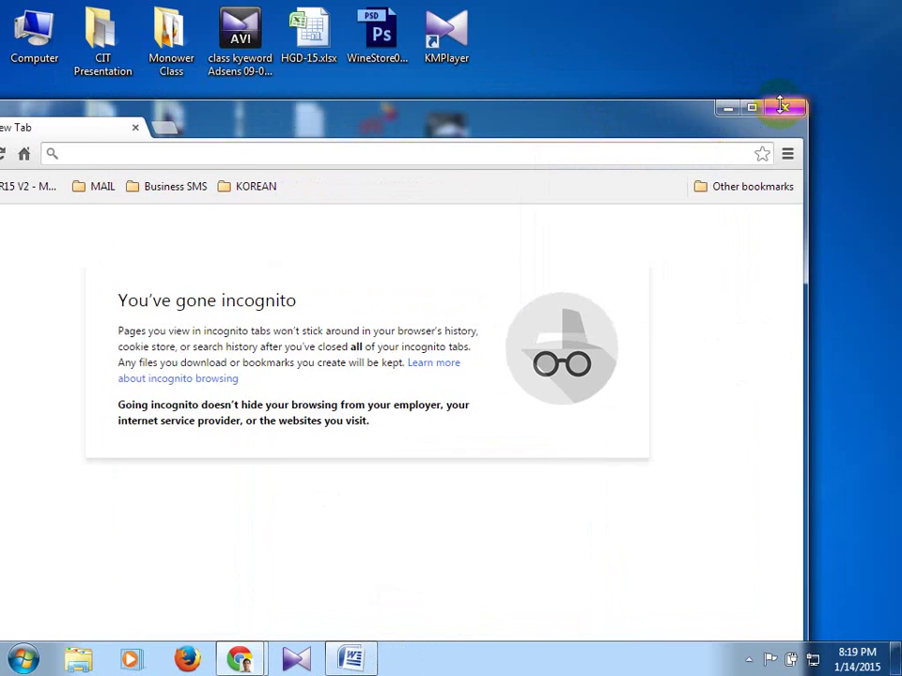
click(785, 104)
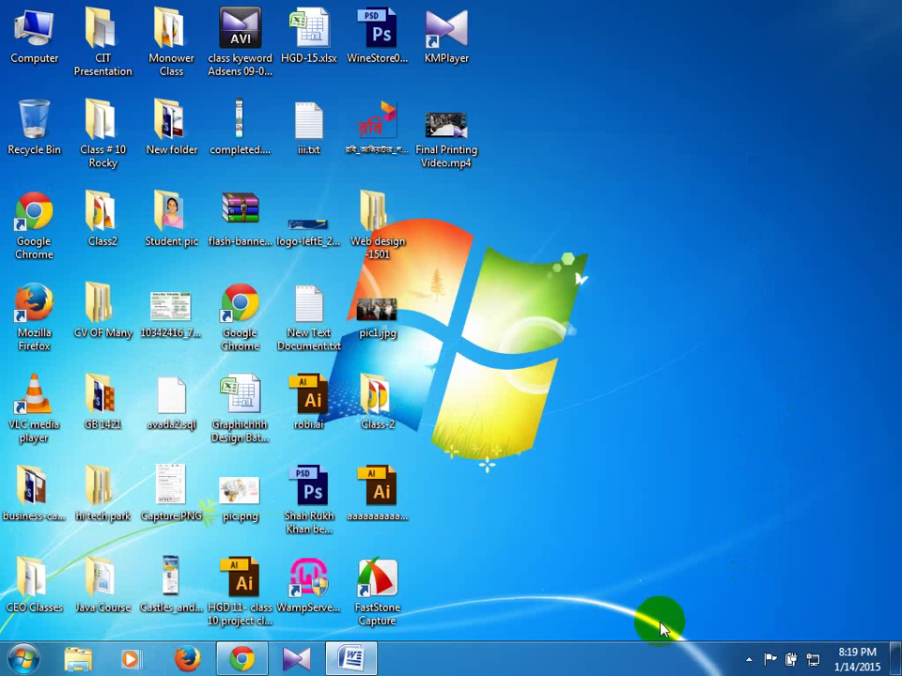
click(749, 659)
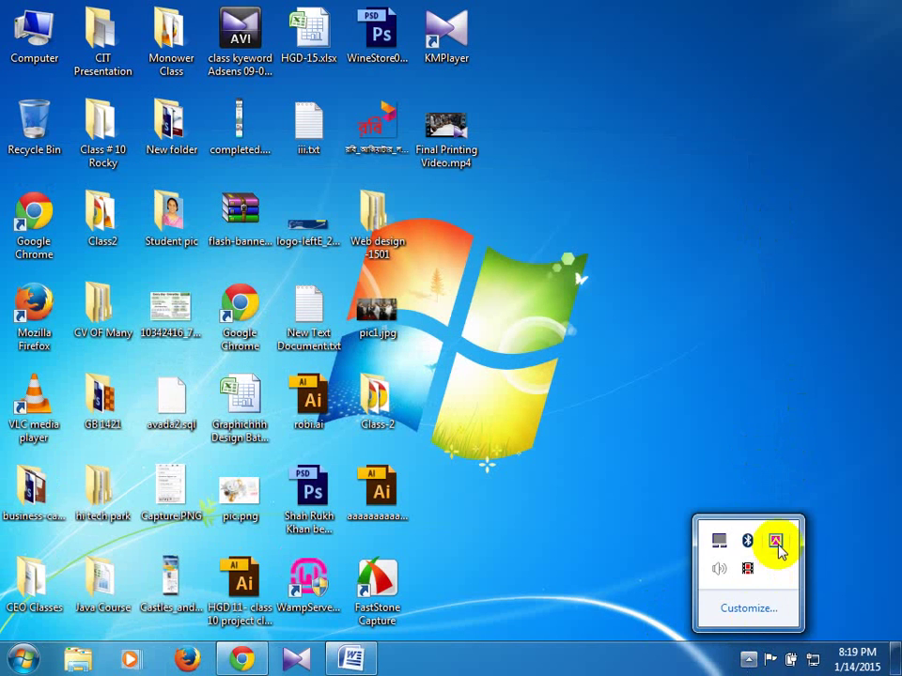